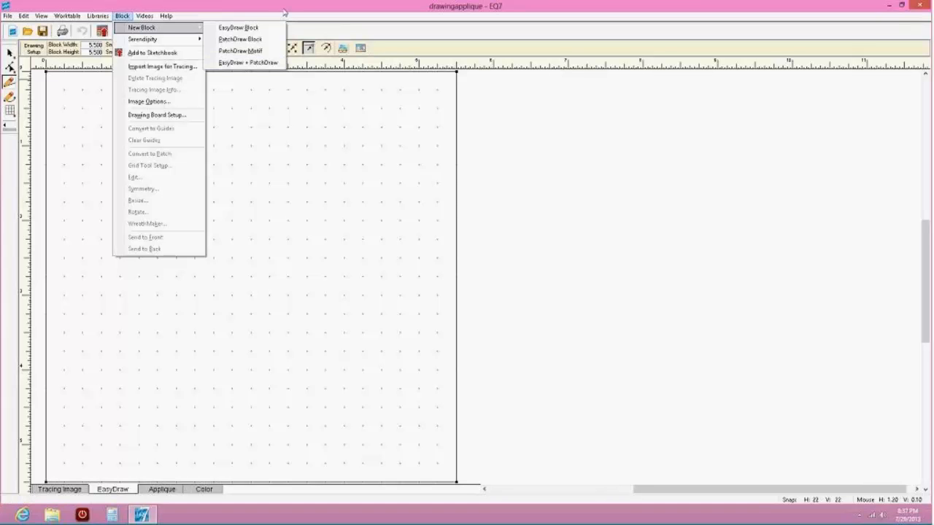
# Create a new EasyDraw + PatchDraw block and switch to its tracing image layer
pyautogui.click(244, 64)
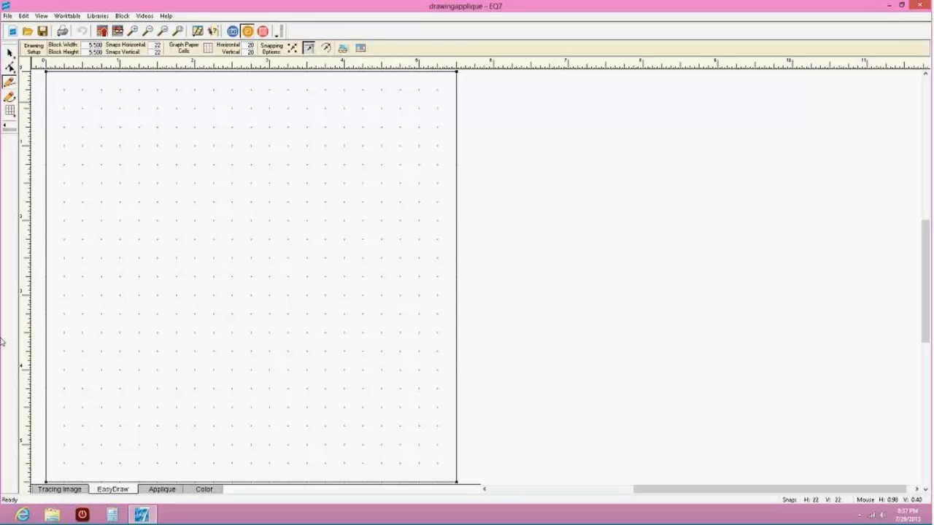
pyautogui.click(59, 490)
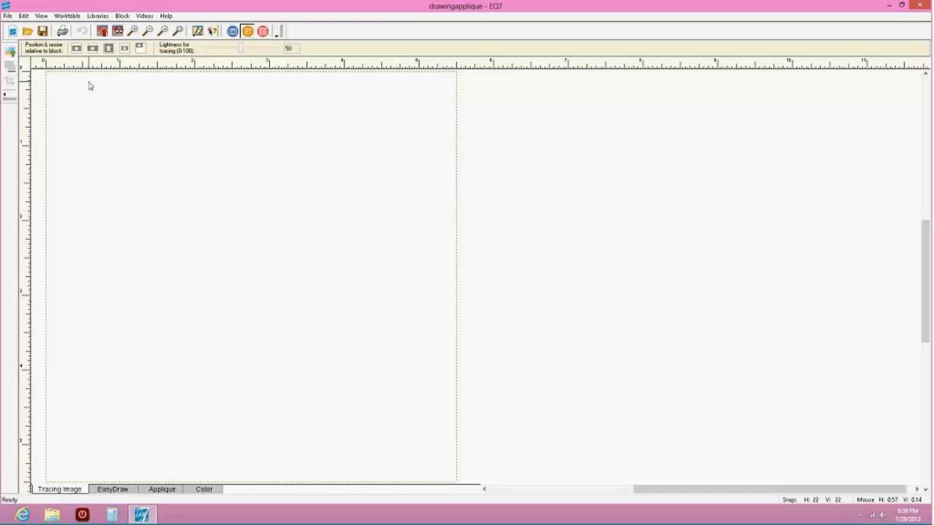
# Check the Project Sketchbook's photos and import the image Curly Sleeping Time Blocks - 009 for tracing
pyautogui.click(118, 32)
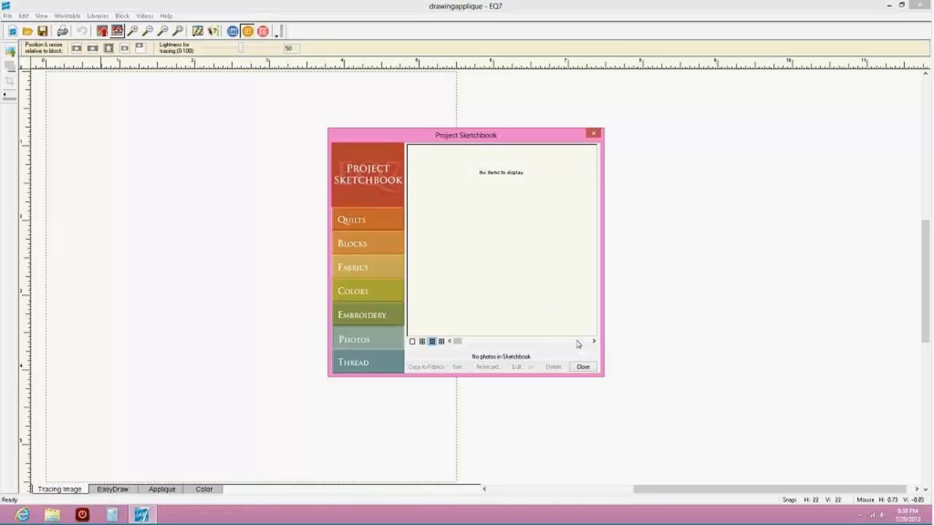
pyautogui.click(593, 134)
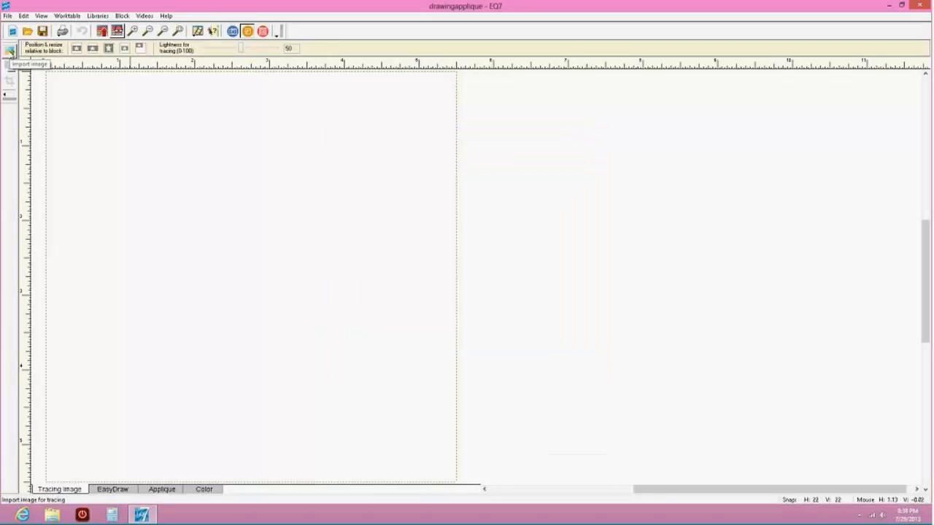
pyautogui.click(10, 51)
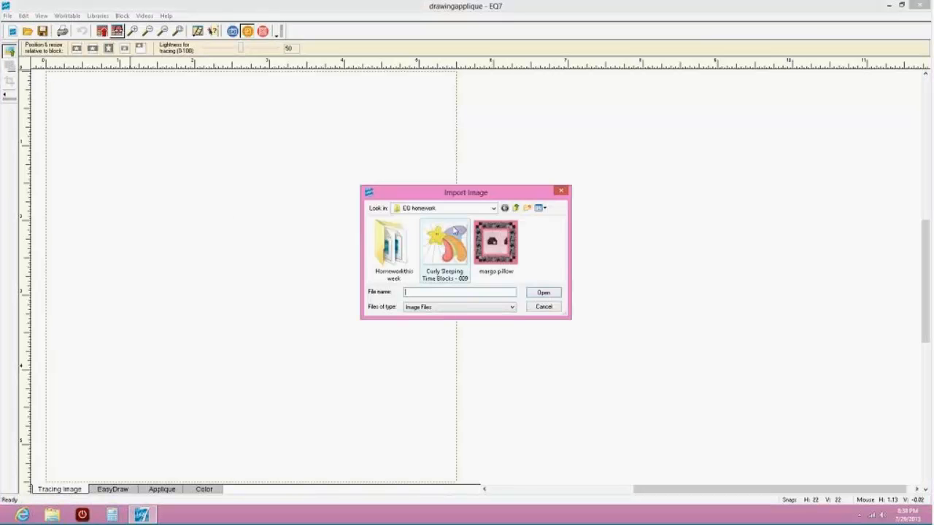
pyautogui.click(443, 241)
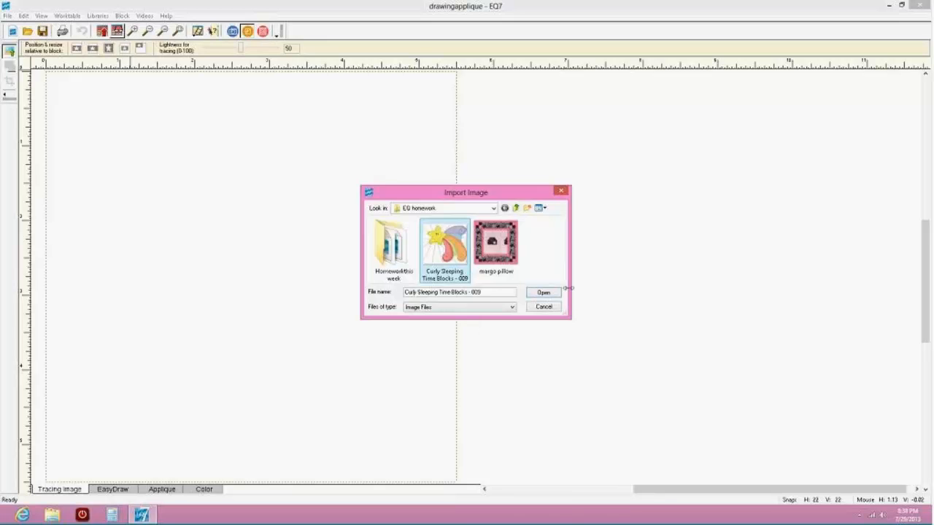
pyautogui.click(540, 295)
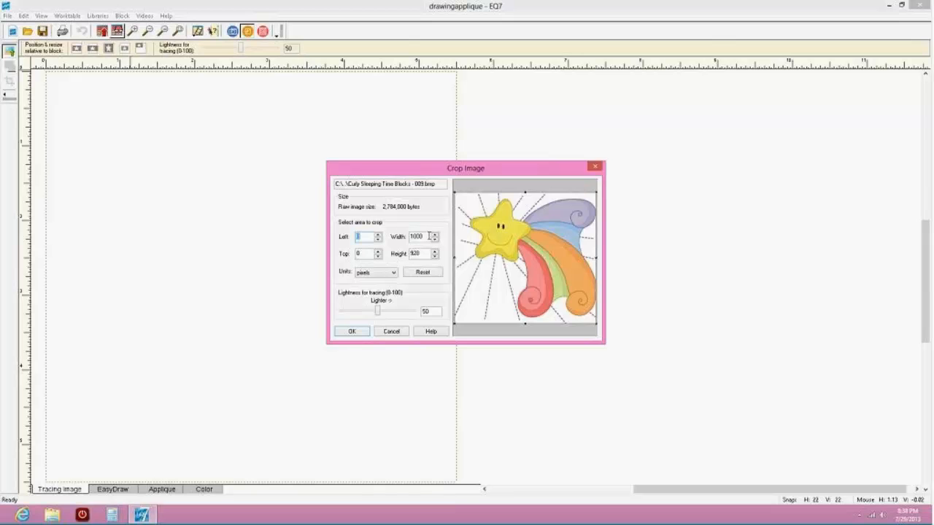
# Try cropping the image height to 500 pixels, stretch the crop area back down to 921, and reset it
pyautogui.doubleClick(414, 254)
pyautogui.write('1000')
pyautogui.doubleClick(424, 255)
pyautogui.write('500')
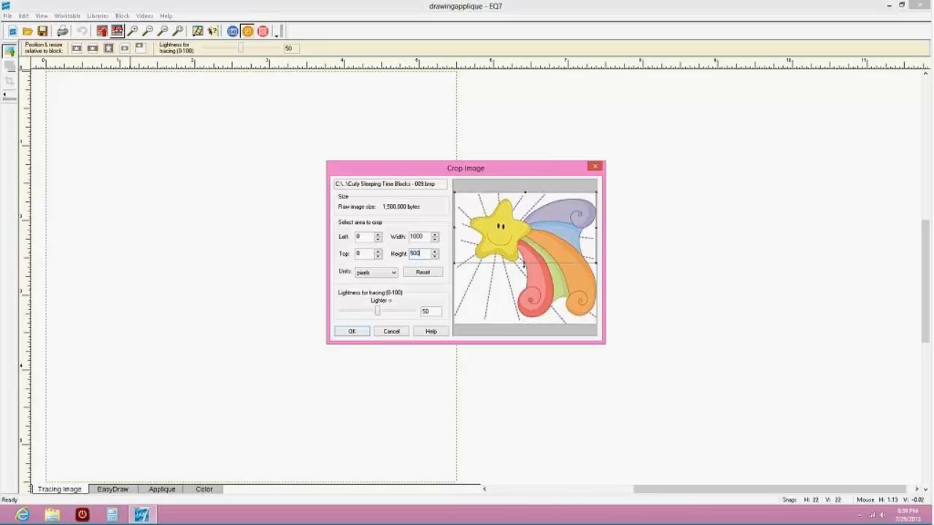
pyautogui.moveTo(524, 264); pyautogui.dragTo(525, 328)
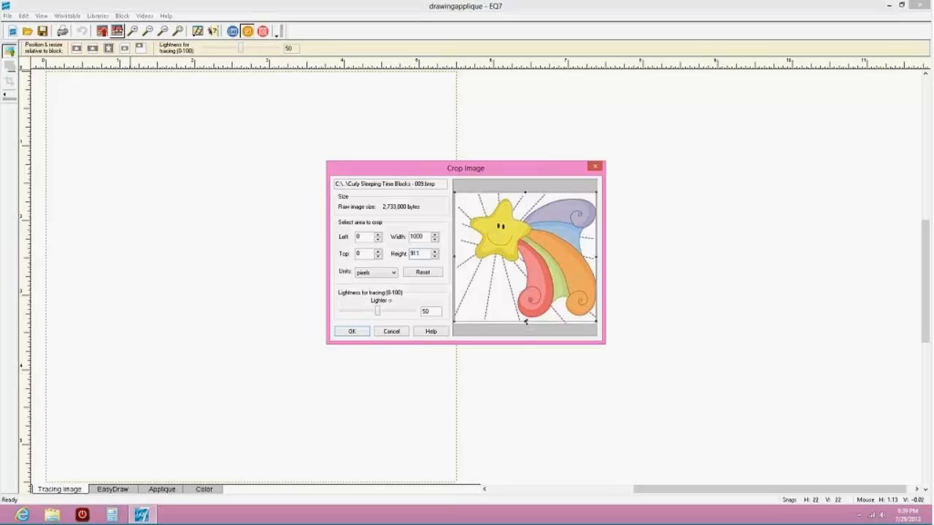
pyautogui.moveTo(524, 322); pyautogui.dragTo(525, 326)
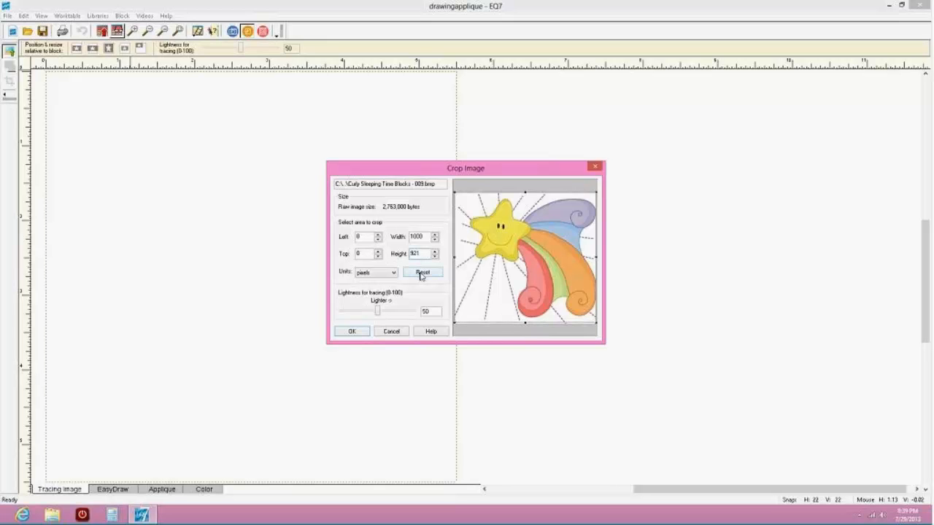
pyautogui.click(421, 271)
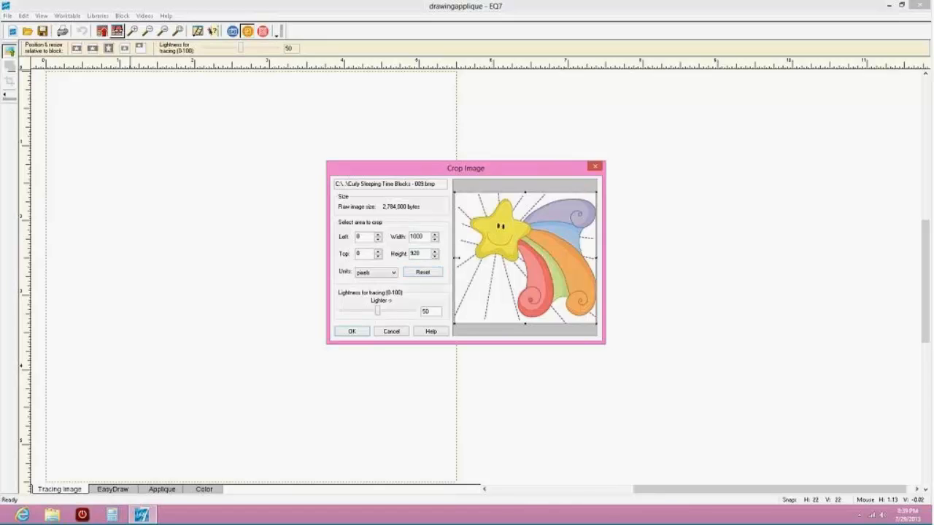
# Try a square crop of 928 by 928 pixels, shift the crop area horizontally, and reset it
pyautogui.moveTo(456, 258); pyautogui.dragTo(410, 233)
pyautogui.write('928')
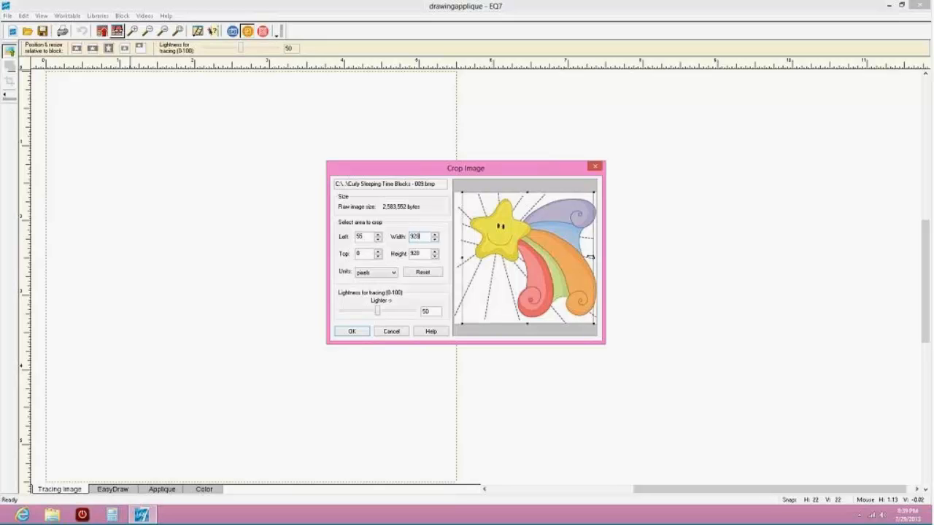
pyautogui.moveTo(514, 237); pyautogui.dragTo(525, 237)
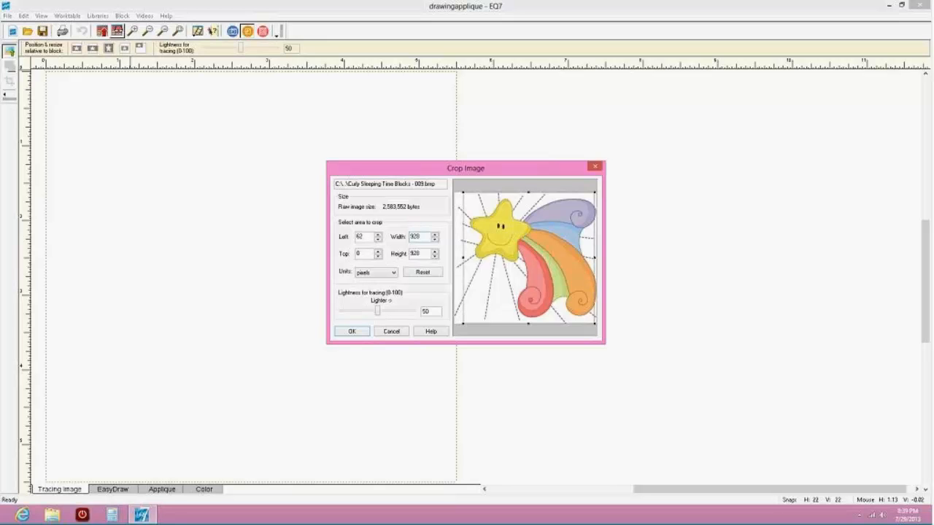
pyautogui.click(427, 274)
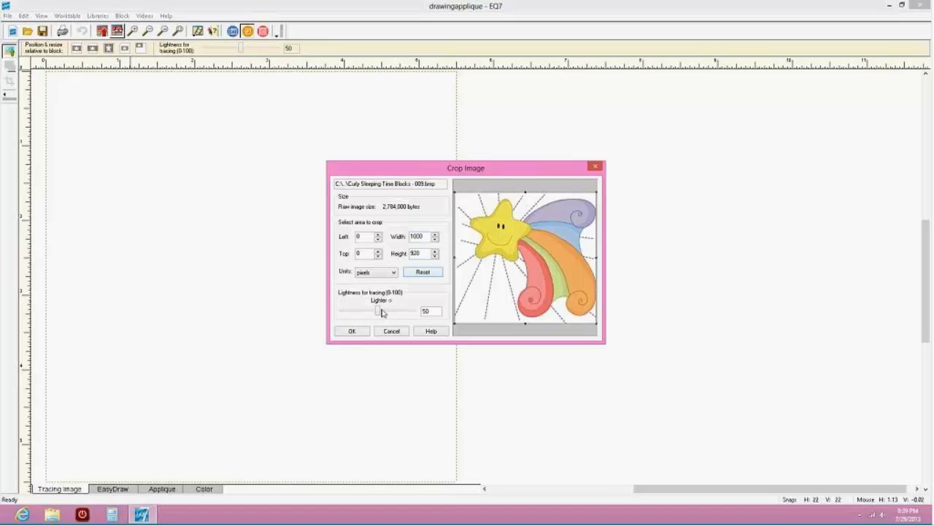
# Accept the full image with a tracing lightness of 50 and place it fitted inside the block
pyautogui.moveTo(381, 312)
pyautogui.mouseDown()
pyautogui.moveTo(419, 312)
pyautogui.moveTo(357, 312)
pyautogui.moveTo(379, 313)
pyautogui.mouseUp()
pyautogui.click(351, 332)
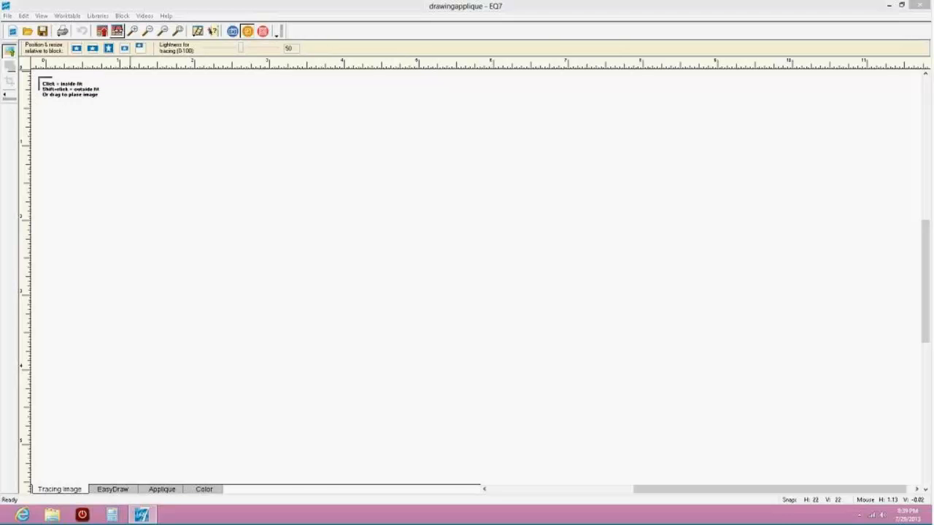
pyautogui.click(39, 78)
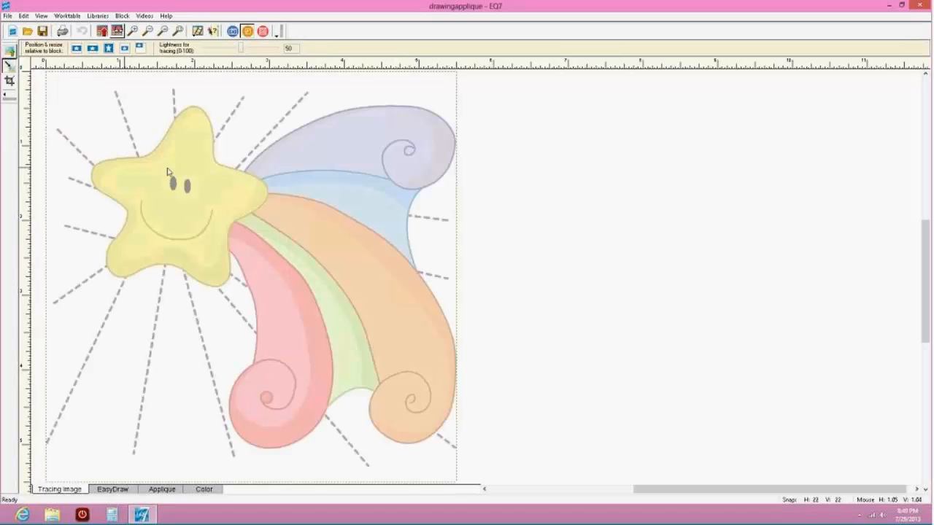
# Shrink the tracing image to about 5.3 inches wide and reposition it within the block outline
pyautogui.click(9, 66)
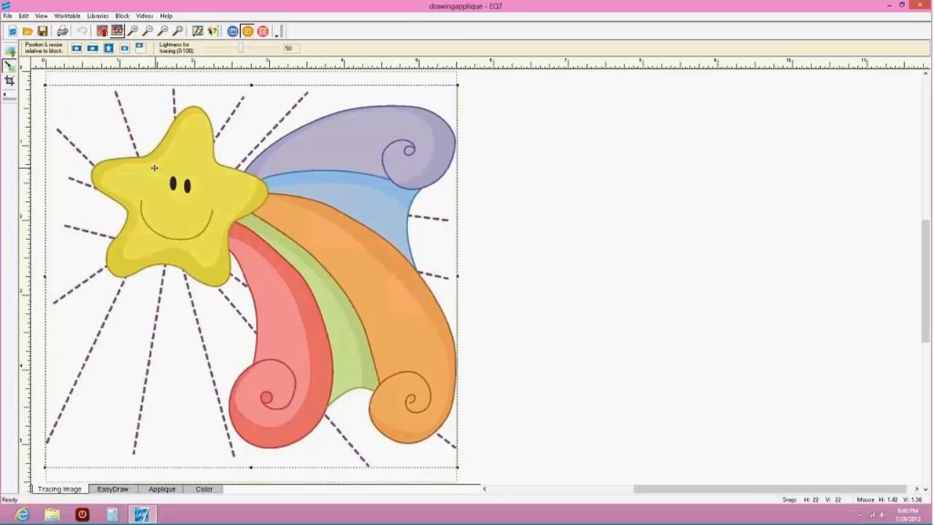
pyautogui.moveTo(154, 168); pyautogui.dragTo(157, 142)
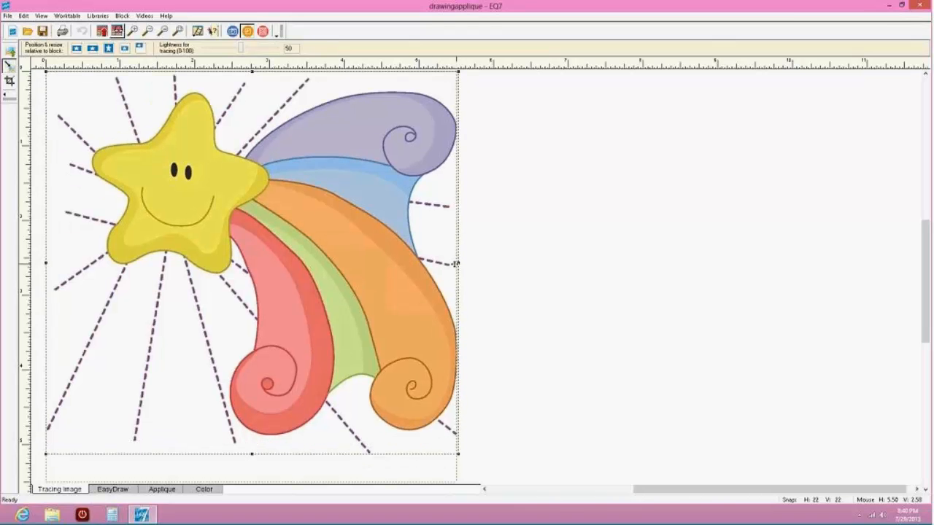
pyautogui.moveTo(245, 200); pyautogui.dragTo(245, 217)
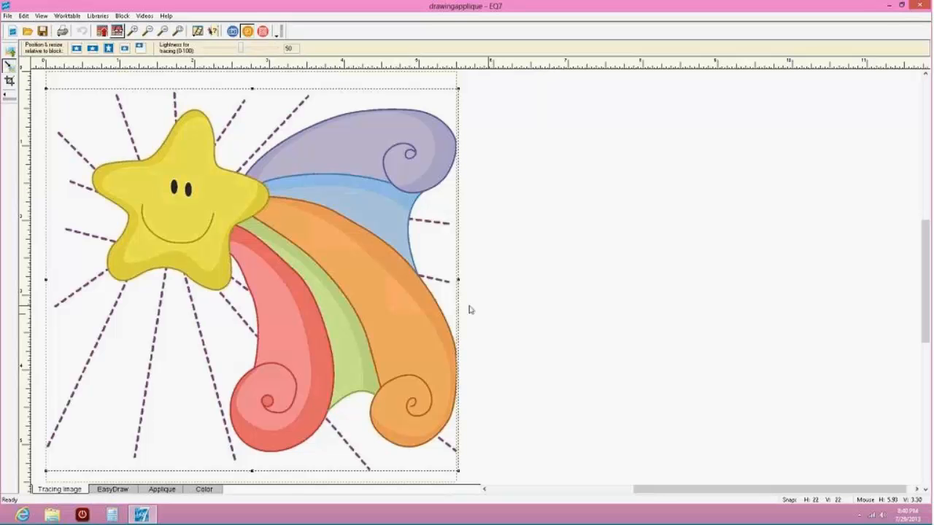
pyautogui.moveTo(458, 470); pyautogui.dragTo(442, 459)
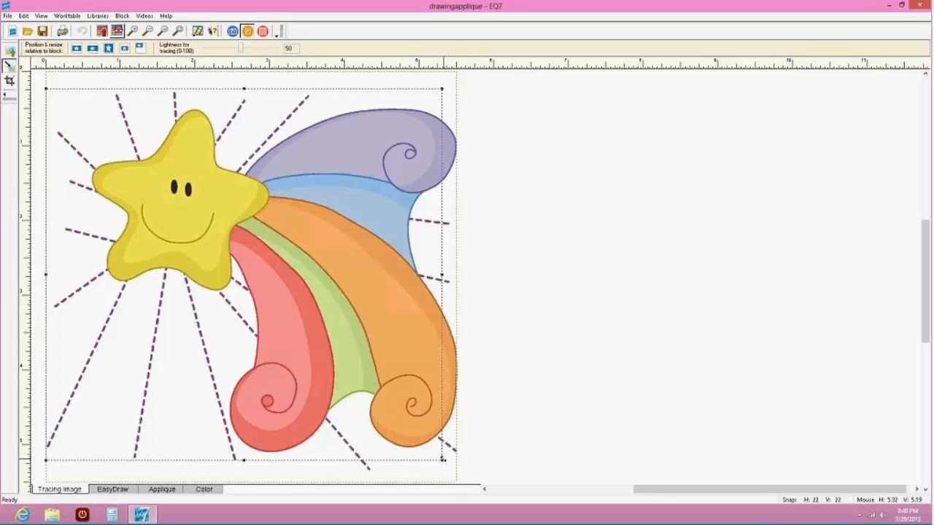
pyautogui.moveTo(275, 288); pyautogui.dragTo(280, 289)
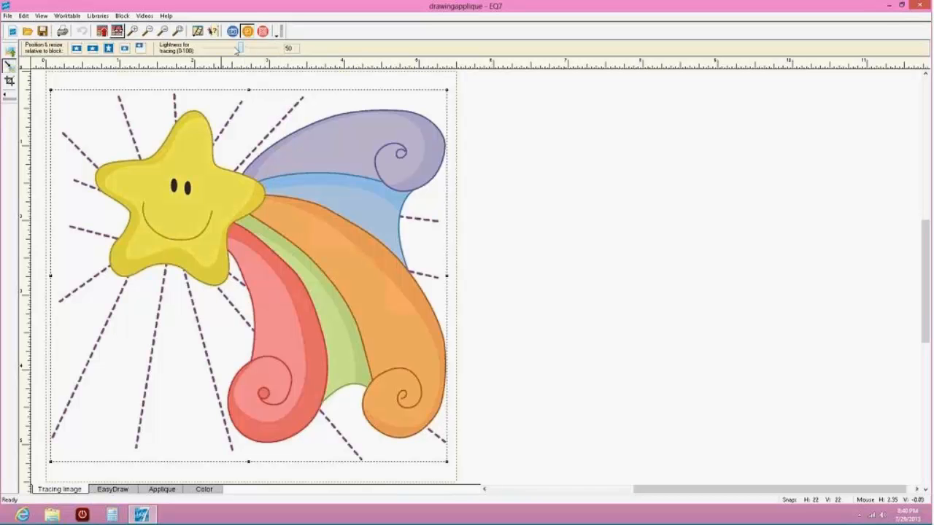
# Set the tracing lightness to 26 and check the image on the EasyDraw and Applique layers
pyautogui.moveTo(237, 48)
pyautogui.mouseDown()
pyautogui.moveTo(213, 48)
pyautogui.moveTo(262, 51)
pyautogui.moveTo(203, 49)
pyautogui.moveTo(284, 53)
pyautogui.moveTo(241, 50)
pyautogui.mouseUp()
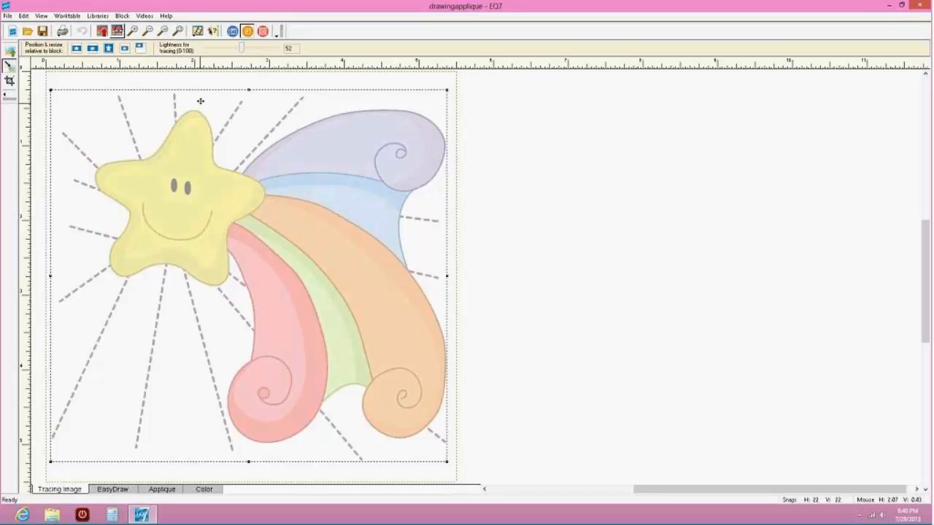
pyautogui.moveTo(239, 50); pyautogui.dragTo(225, 50)
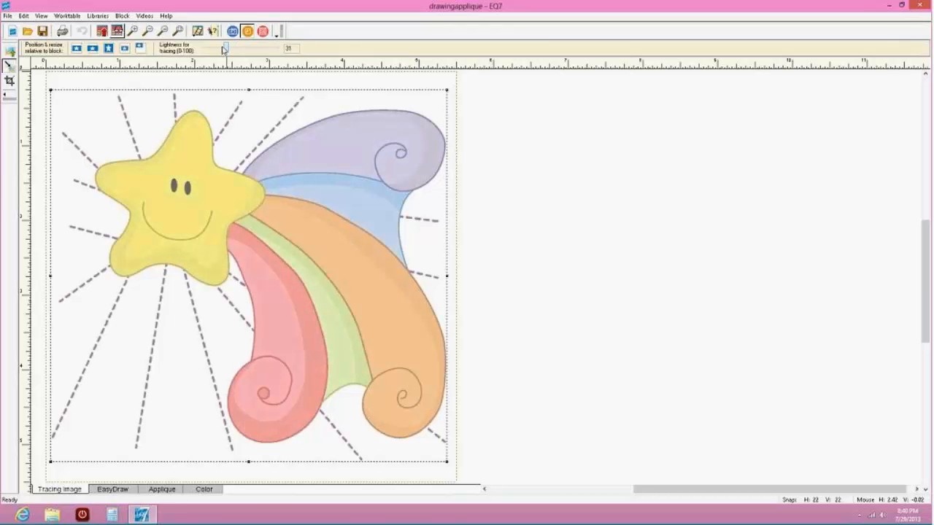
pyautogui.click(109, 491)
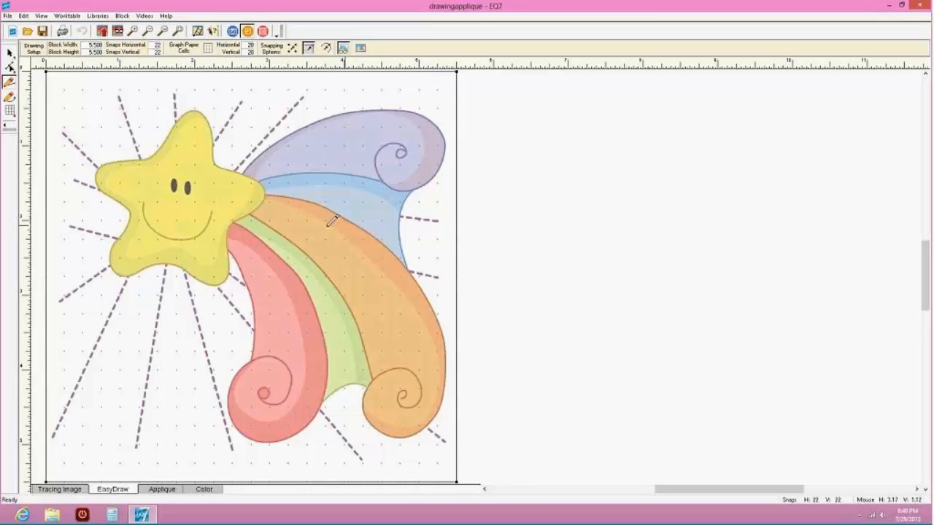
pyautogui.click(162, 489)
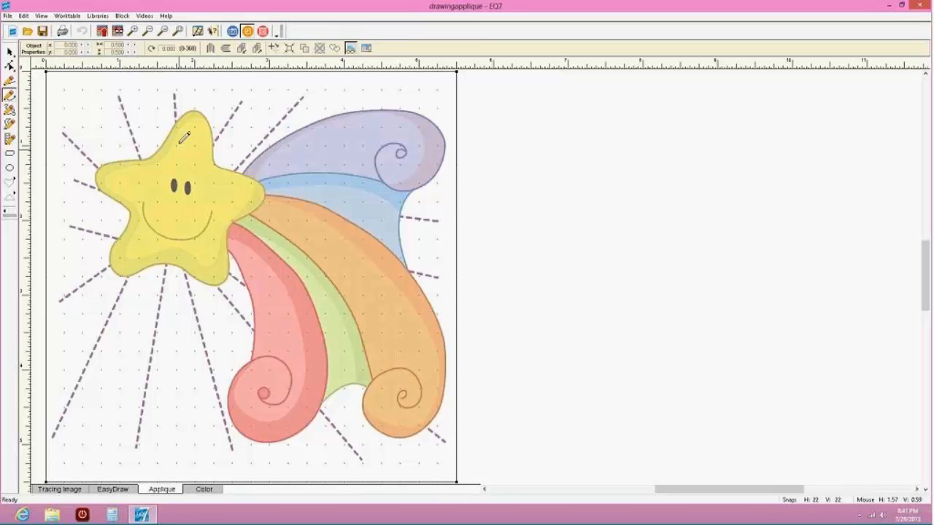
pyautogui.click(65, 489)
pyautogui.click(9, 49)
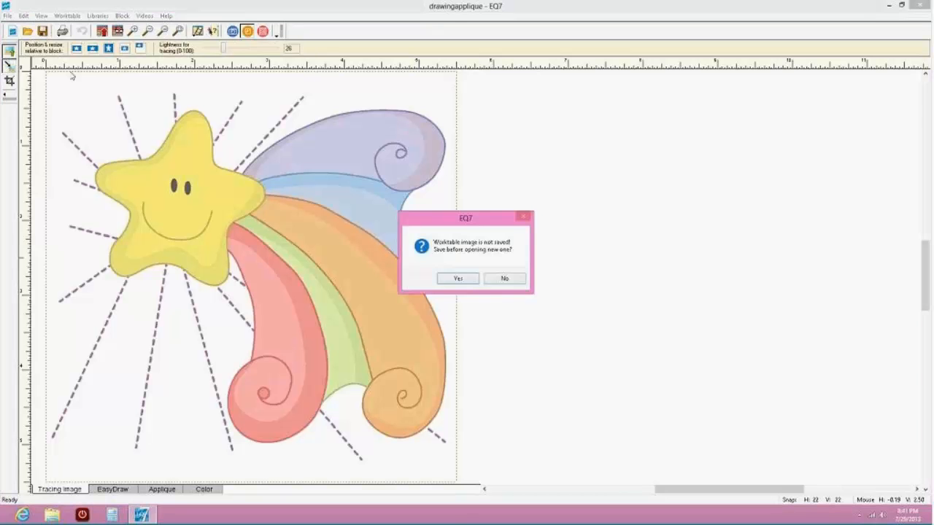
pyautogui.click(489, 283)
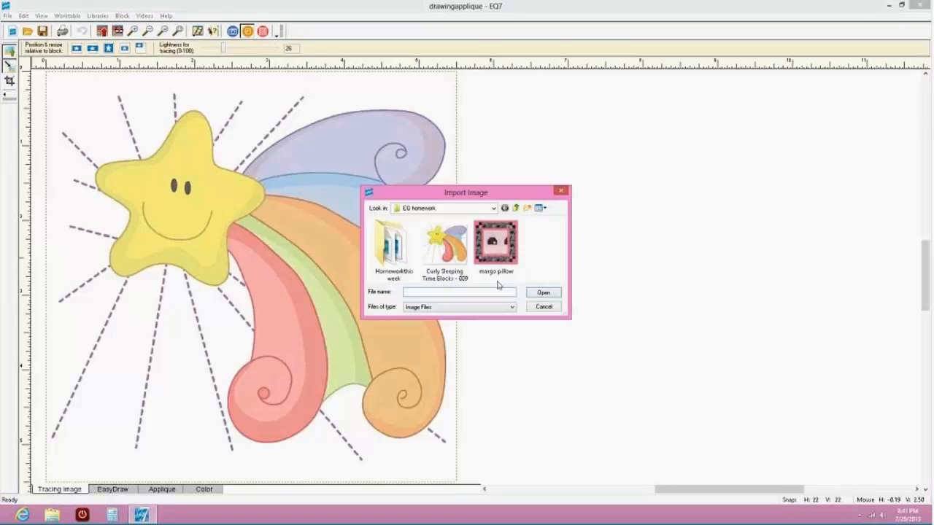
pyautogui.click(543, 307)
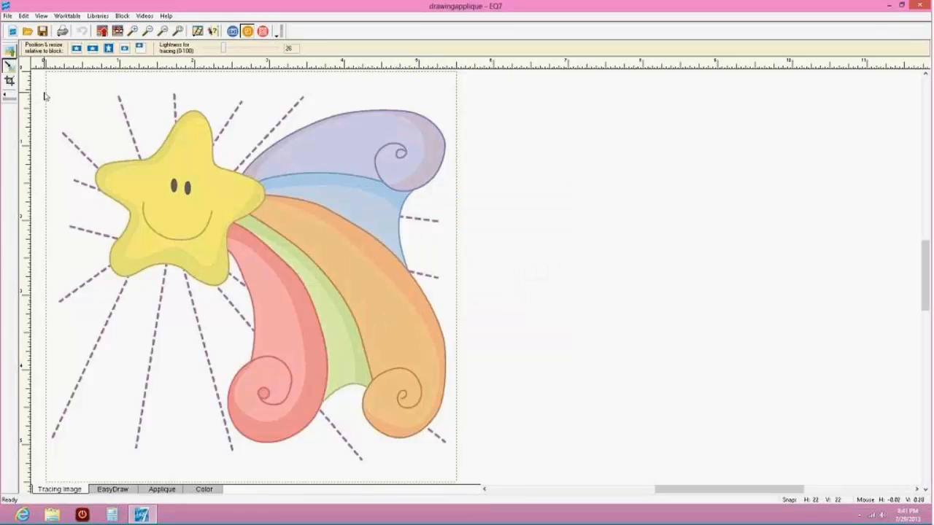
pyautogui.click(427, 133)
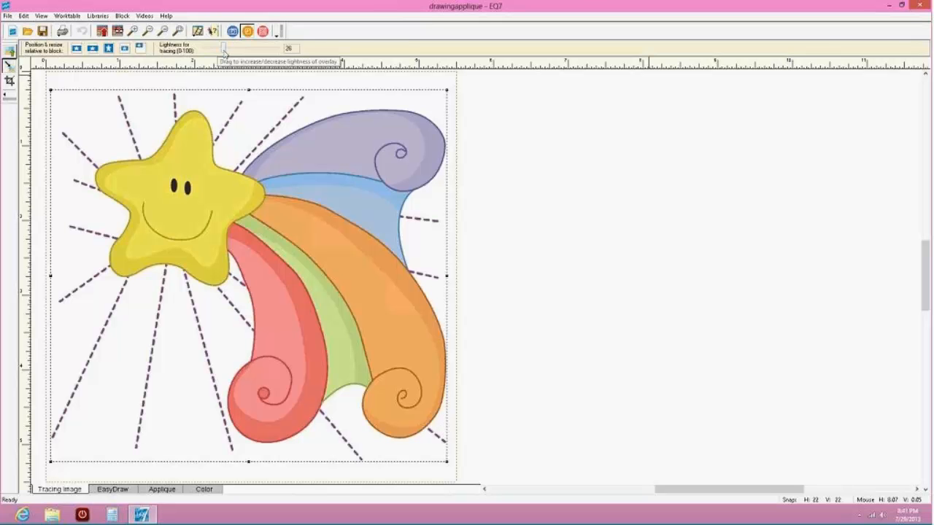
# Start a new project named appliquestarry1 without saving the current worktable image
pyautogui.moveTo(921, 6)
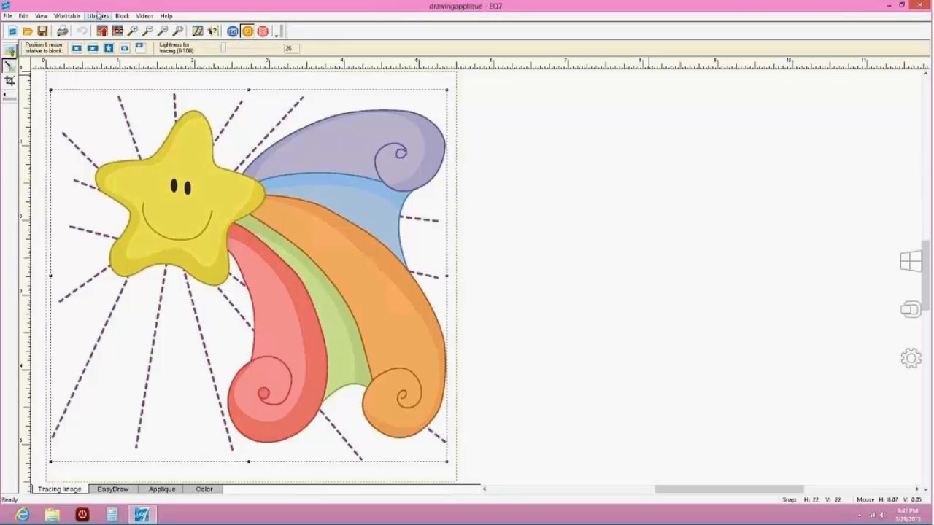
pyautogui.click(8, 16)
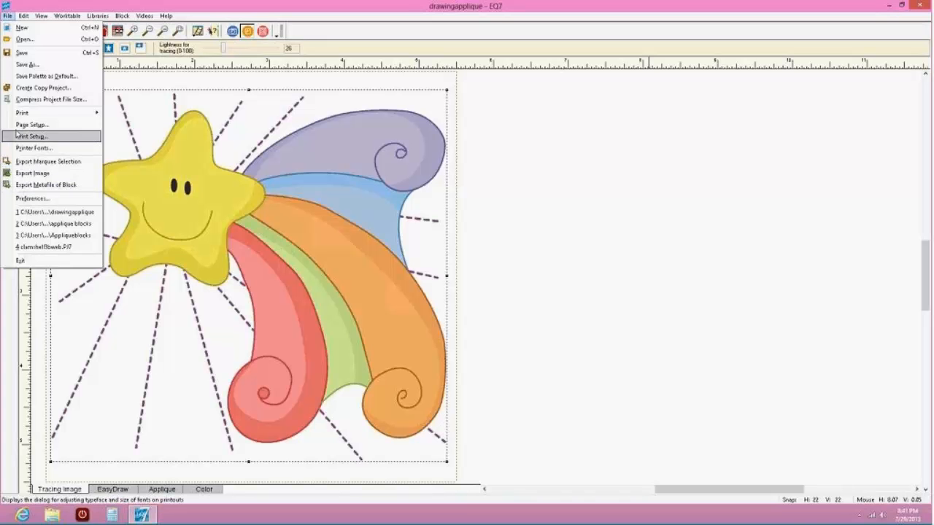
pyautogui.click(22, 29)
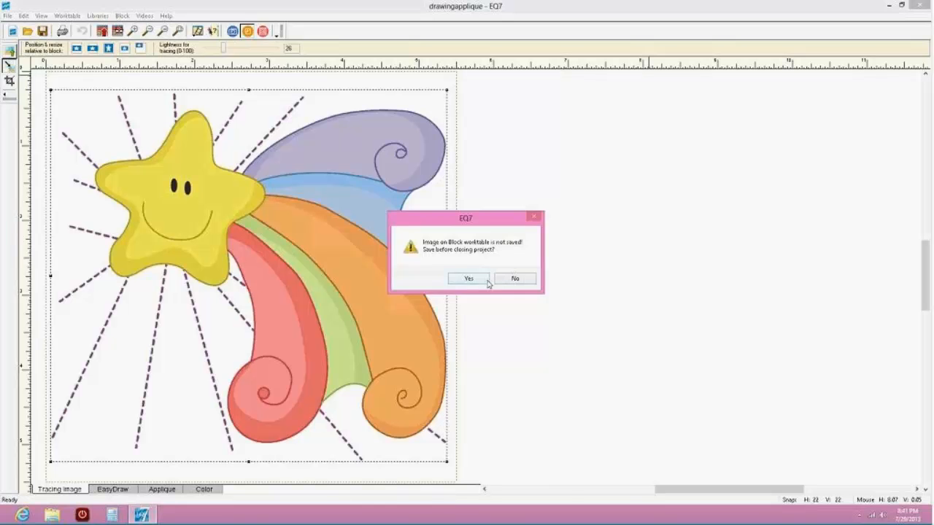
pyautogui.click(505, 281)
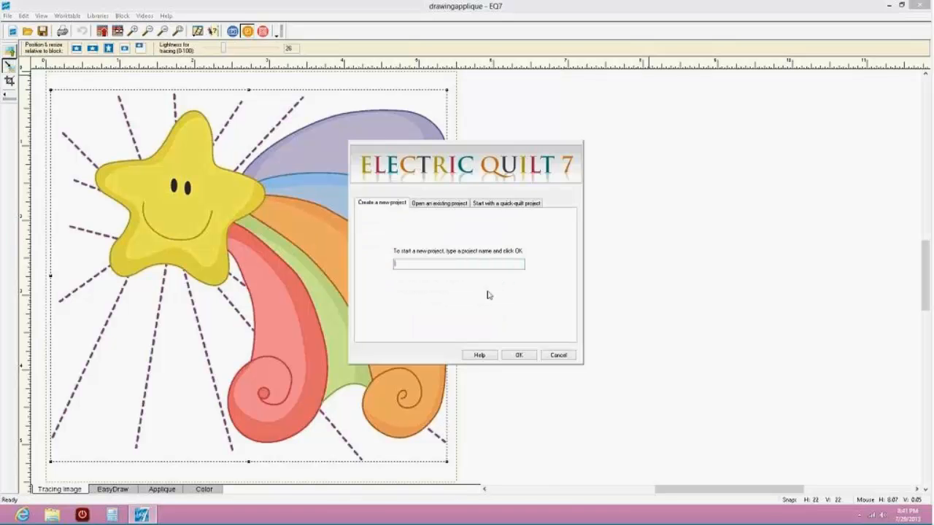
pyautogui.write('app')
pyautogui.press('BackSpace')
pyautogui.press('BackSpace')
pyautogui.press('BackSpace')
pyautogui.write('stars')
pyautogui.press('Return')
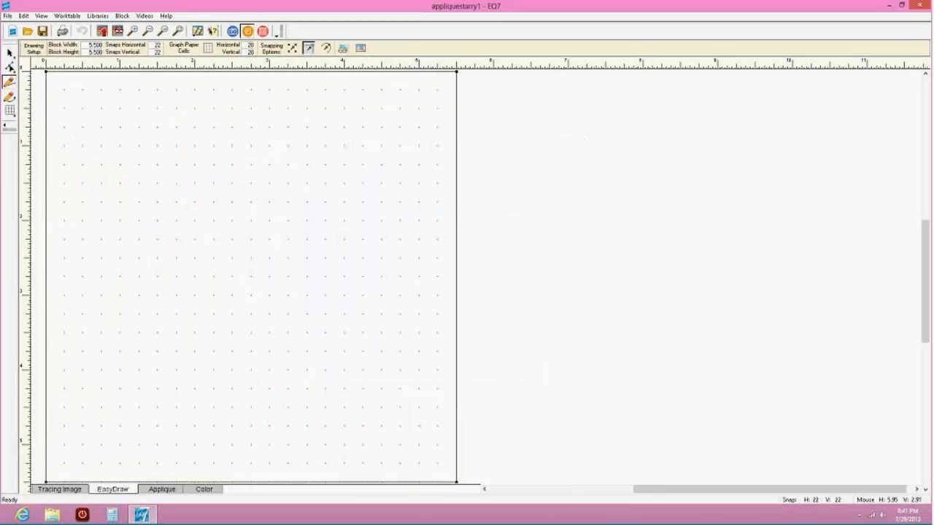
# Create a new EasyDraw + PatchDraw block on the worktable
pyautogui.click(122, 15)
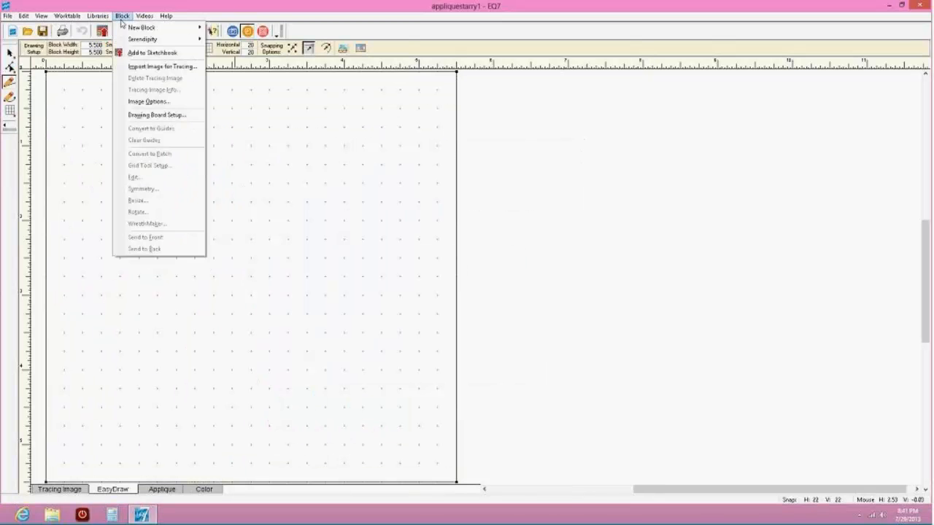
pyautogui.moveTo(127, 33)
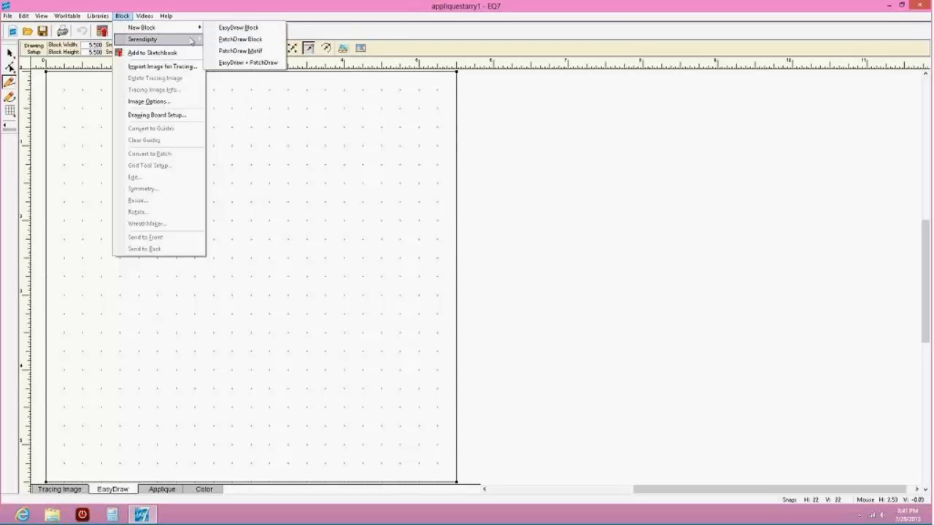
pyautogui.click(260, 65)
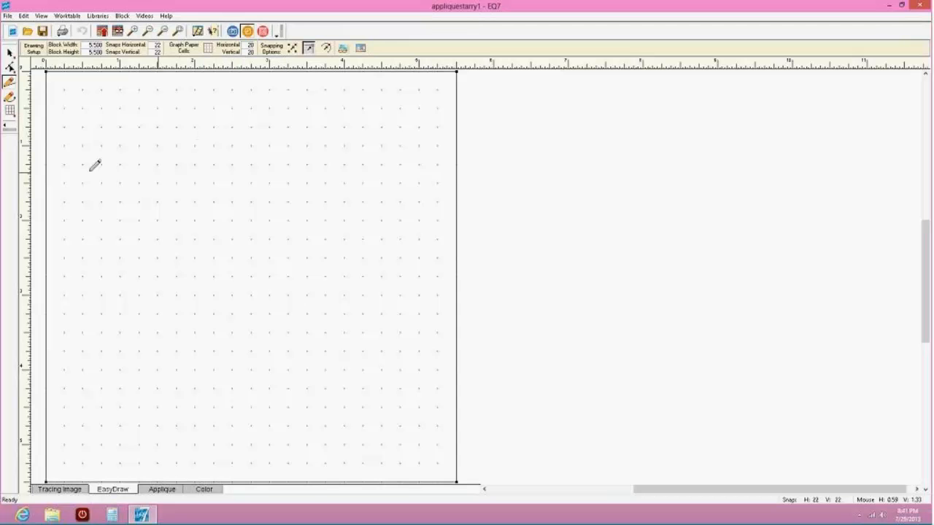
# Import Curly Sleeping Time Blocks - 009 uncropped with tracing lightness 26 as the tracing image and place it over the block
pyautogui.click(60, 490)
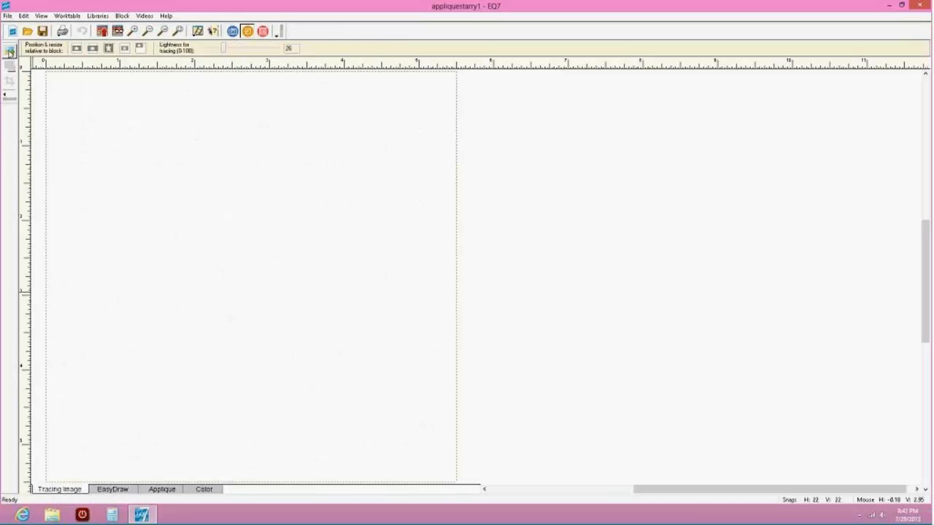
pyautogui.click(10, 51)
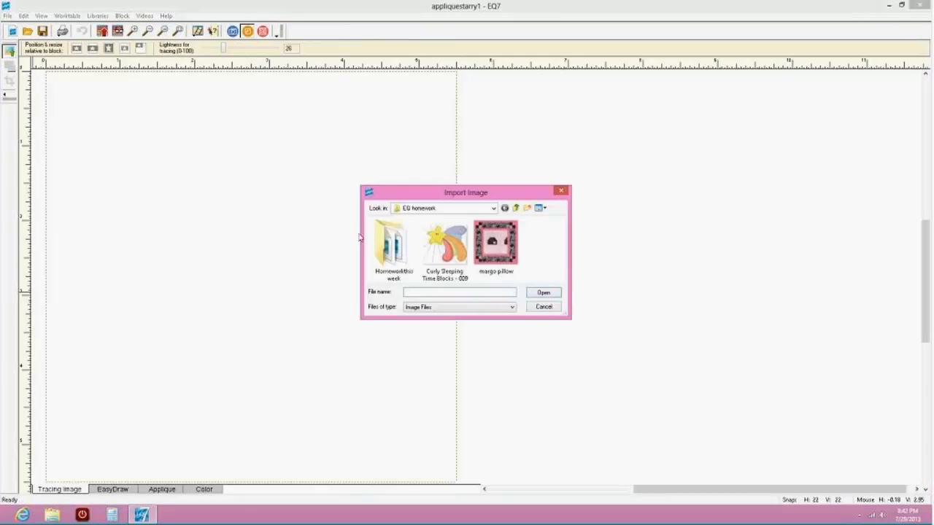
pyautogui.click(444, 248)
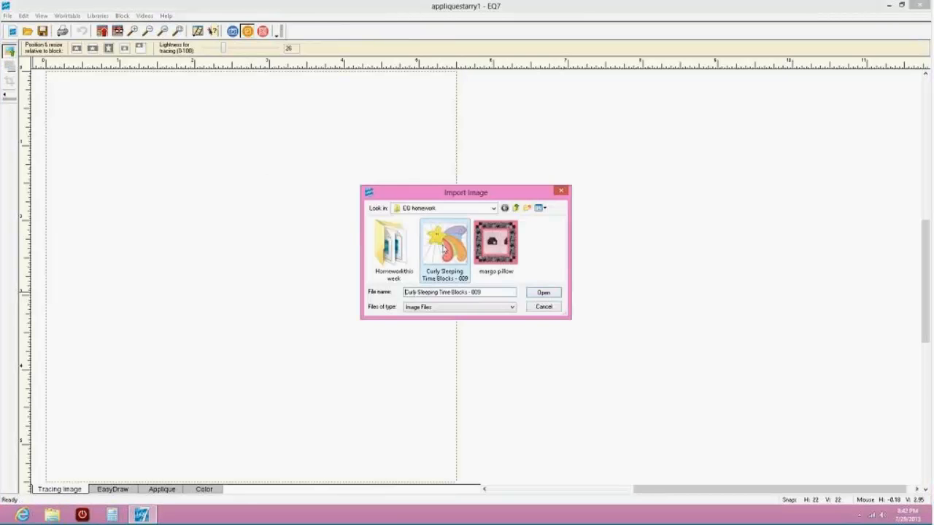
pyautogui.click(543, 292)
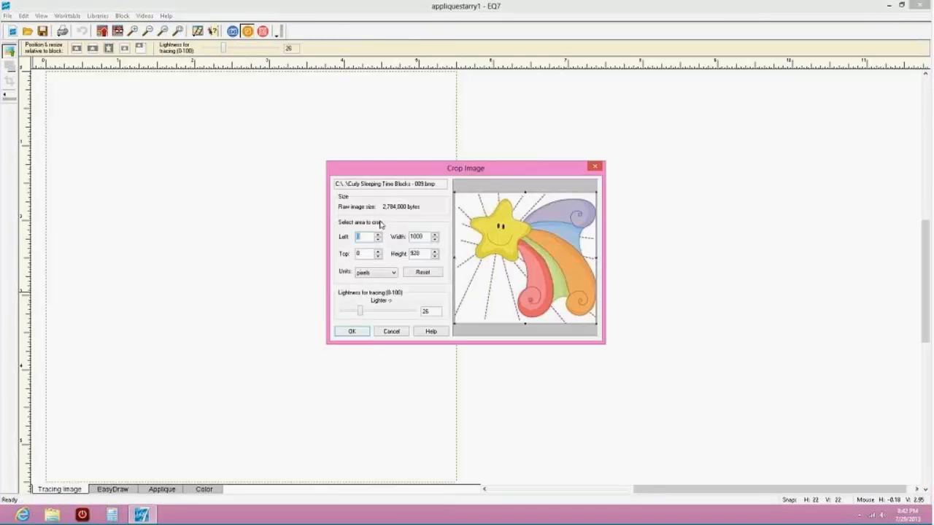
pyautogui.click(353, 332)
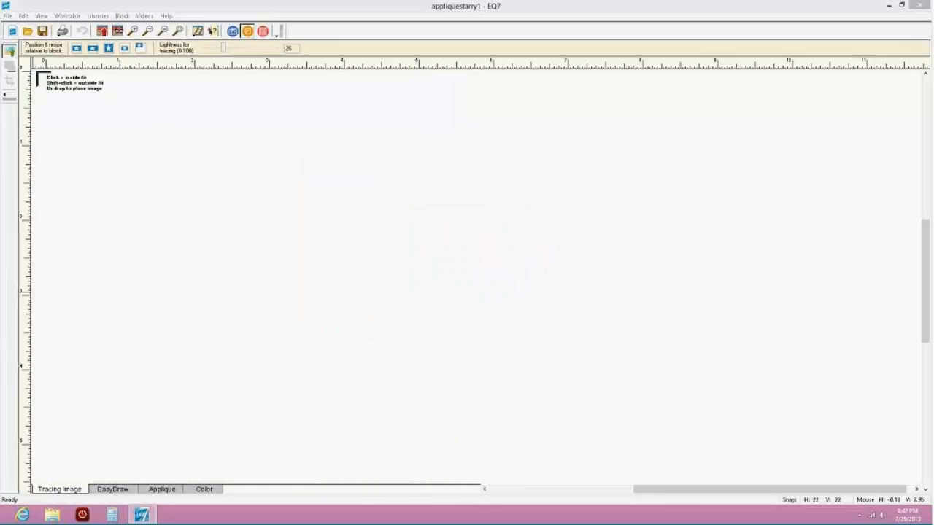
pyautogui.moveTo(33, 73)
pyautogui.mouseDown()
pyautogui.moveTo(213, 259)
pyautogui.moveTo(372, 468)
pyautogui.moveTo(416, 486)
pyautogui.mouseUp()
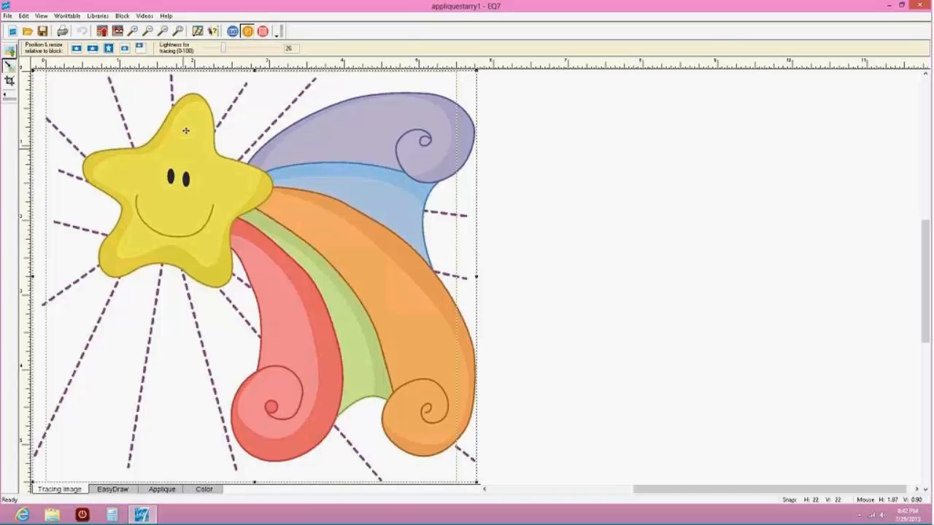
# Shrink the tracing image to about 5.3 inches wide and centre it inside the block outline
pyautogui.moveTo(191, 119); pyautogui.dragTo(205, 122)
pyautogui.moveTo(491, 483); pyautogui.dragTo(449, 464)
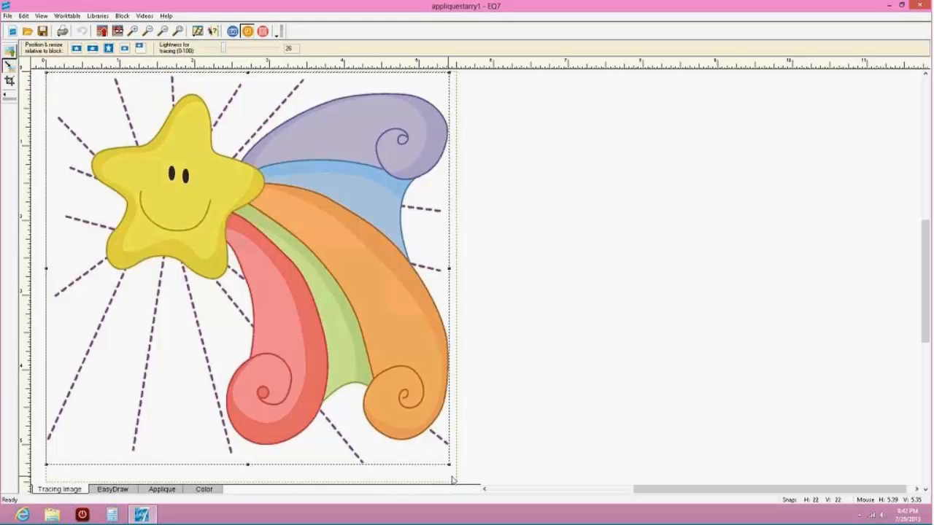
pyautogui.moveTo(449, 464); pyautogui.dragTo(441, 459)
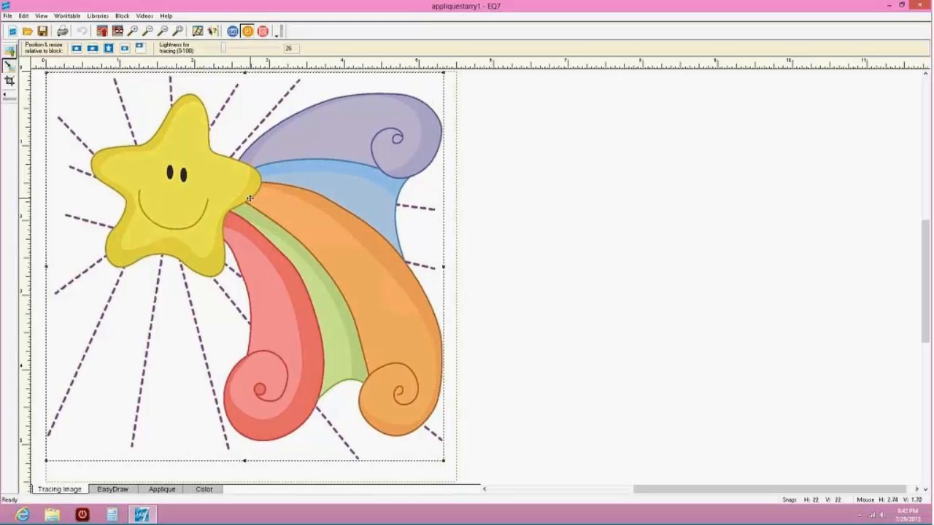
pyautogui.moveTo(250, 199)
pyautogui.mouseDown()
pyautogui.moveTo(255, 211)
pyautogui.moveTo(247, 209)
pyautogui.mouseUp()
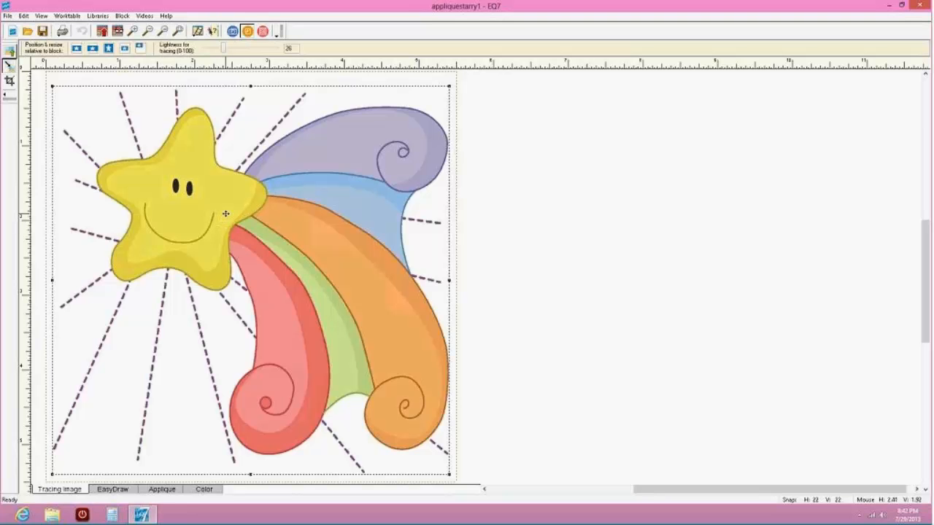
pyautogui.moveTo(225, 214); pyautogui.dragTo(226, 209)
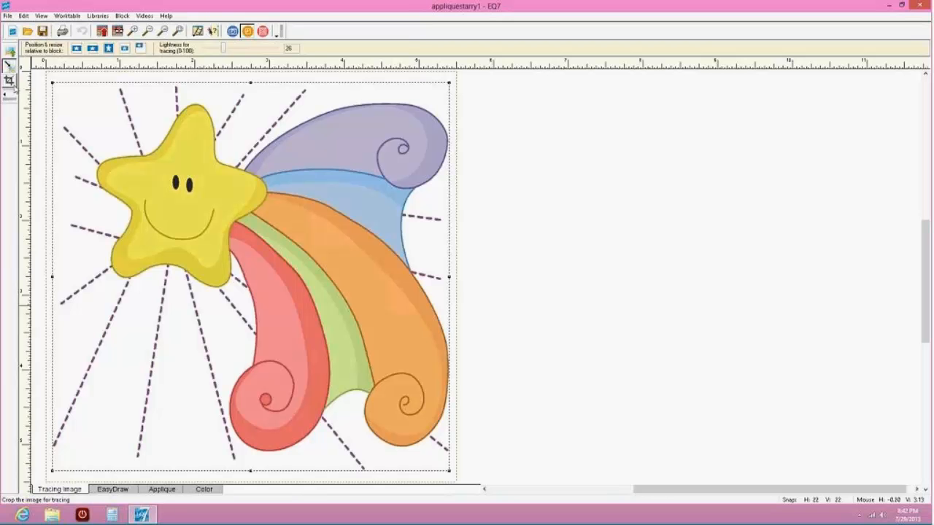
# Save the worktable tracing image, leaving the import dialog without choosing another image
pyautogui.click(9, 52)
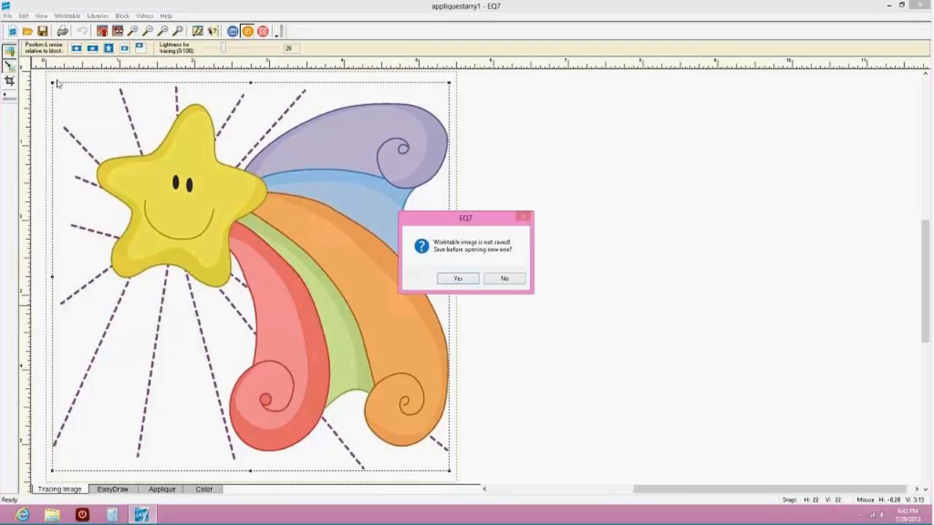
pyautogui.click(460, 279)
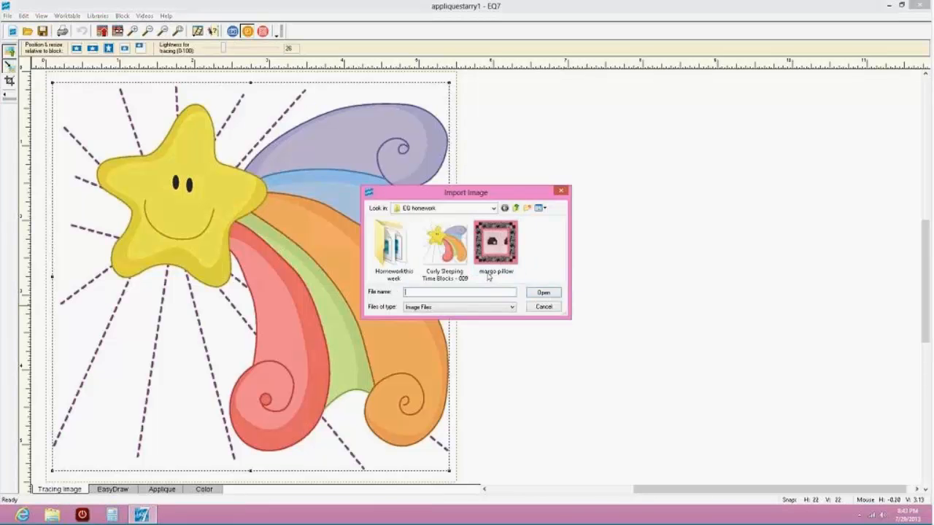
pyautogui.click(543, 307)
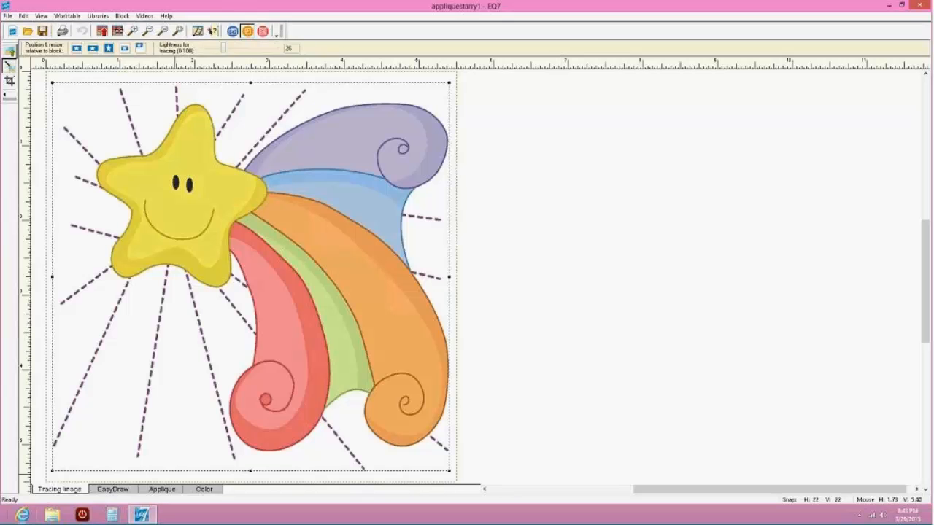
# Examine the tracing image and the list of available drawing tools on the EasyDraw layer
pyautogui.click(114, 489)
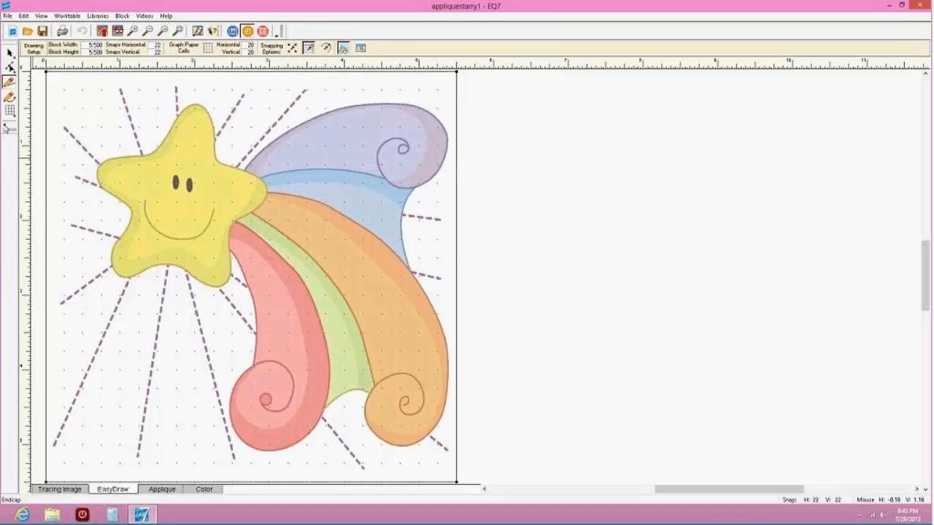
pyautogui.rightClick(5, 130)
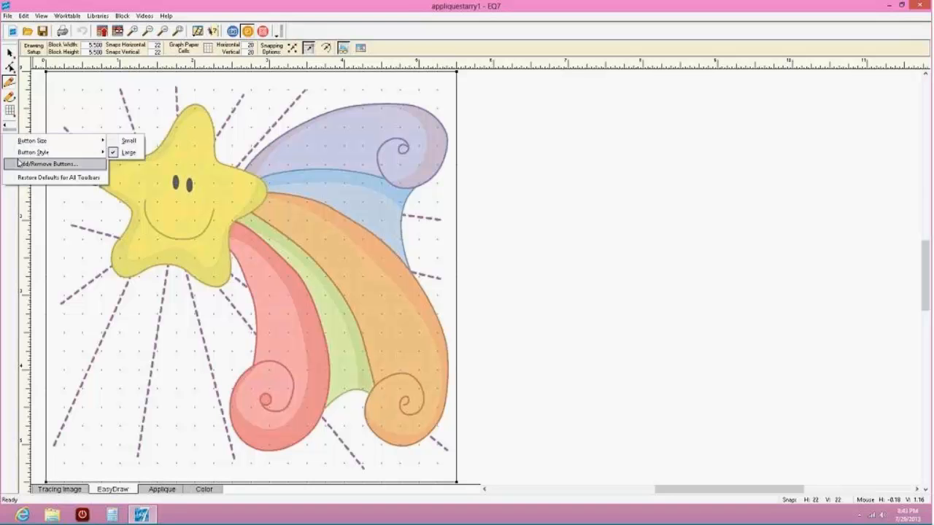
pyautogui.click(45, 164)
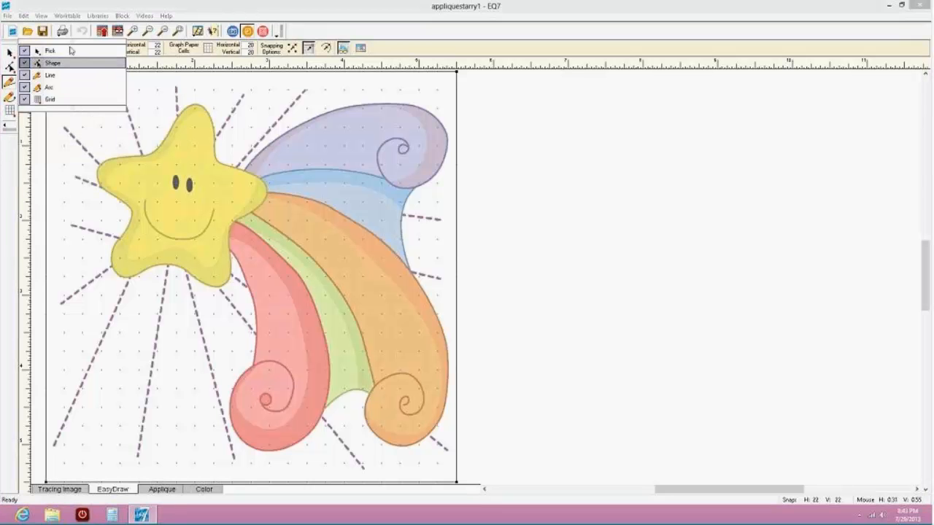
pyautogui.click(10, 53)
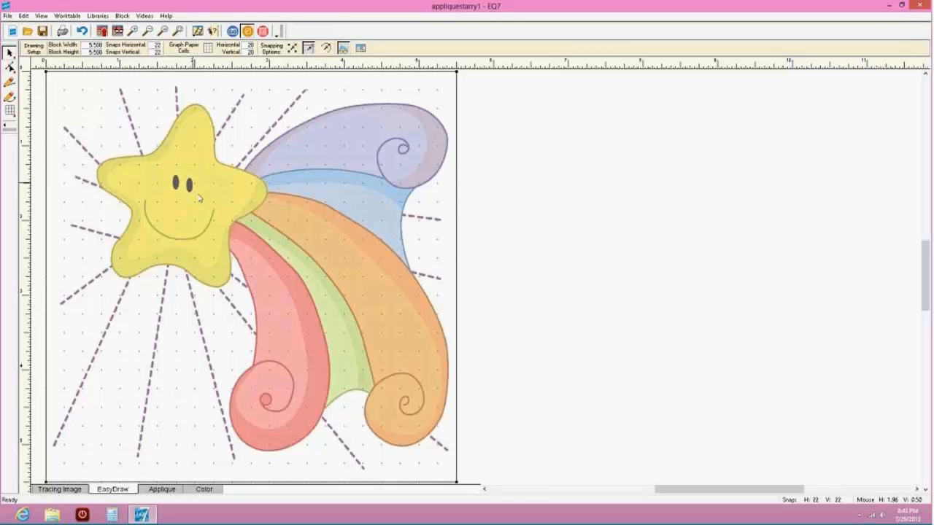
# Compare the Applique layer with EasyDraw, checking its available drawing tools and the snapping options
pyautogui.click(149, 492)
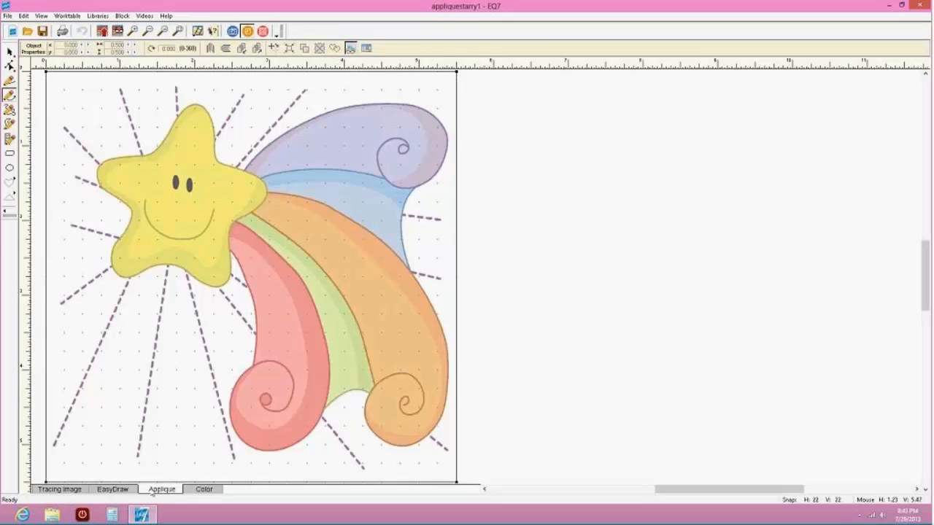
pyautogui.click(108, 490)
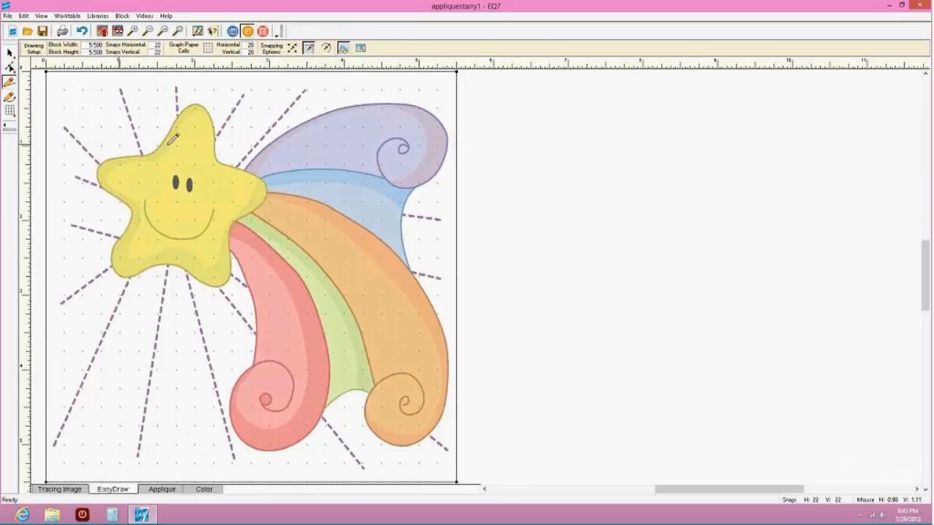
pyautogui.click(162, 489)
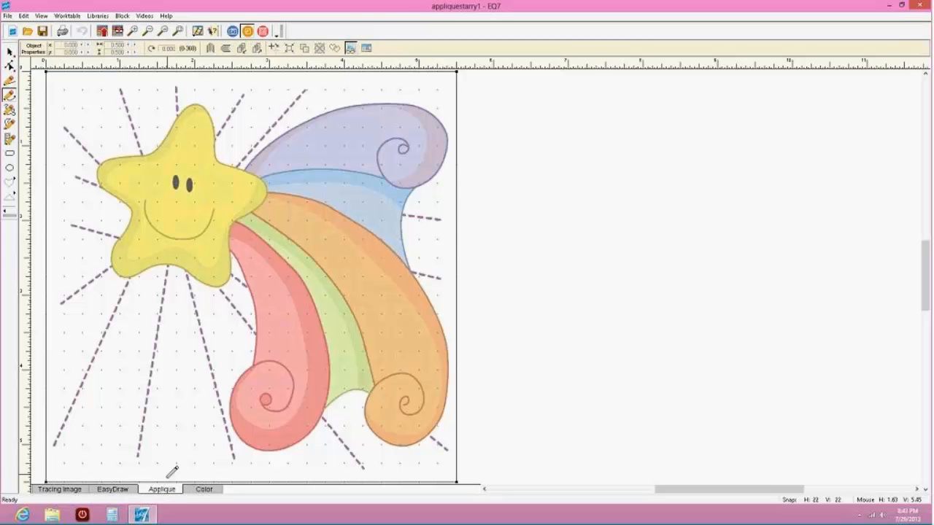
pyautogui.rightClick(11, 222)
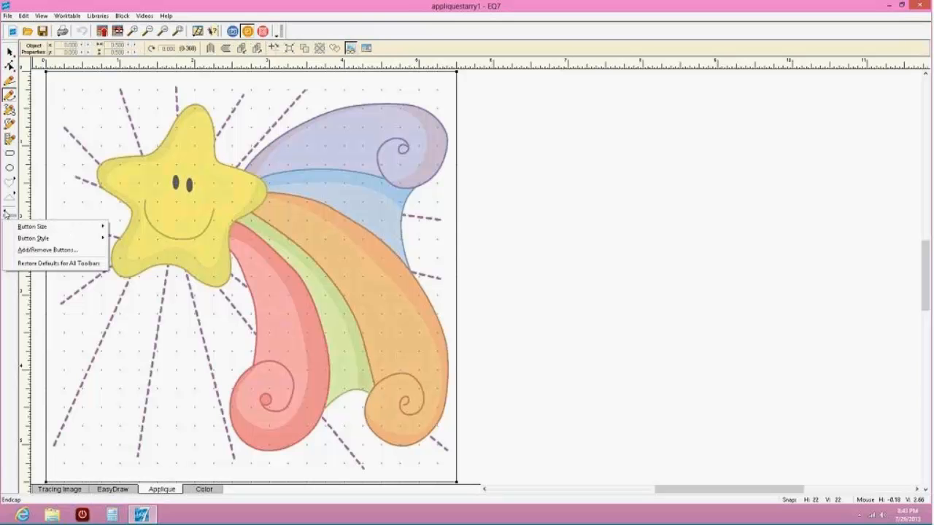
pyautogui.click(36, 250)
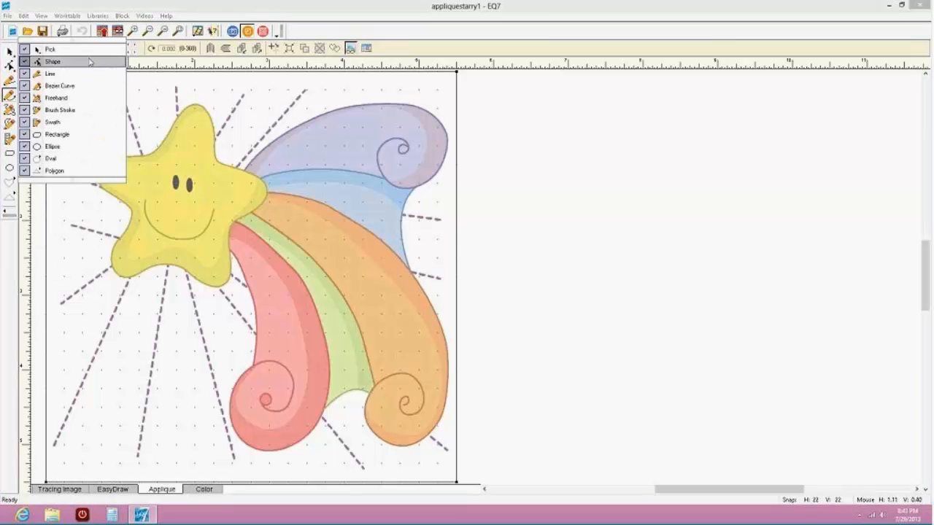
pyautogui.click(10, 52)
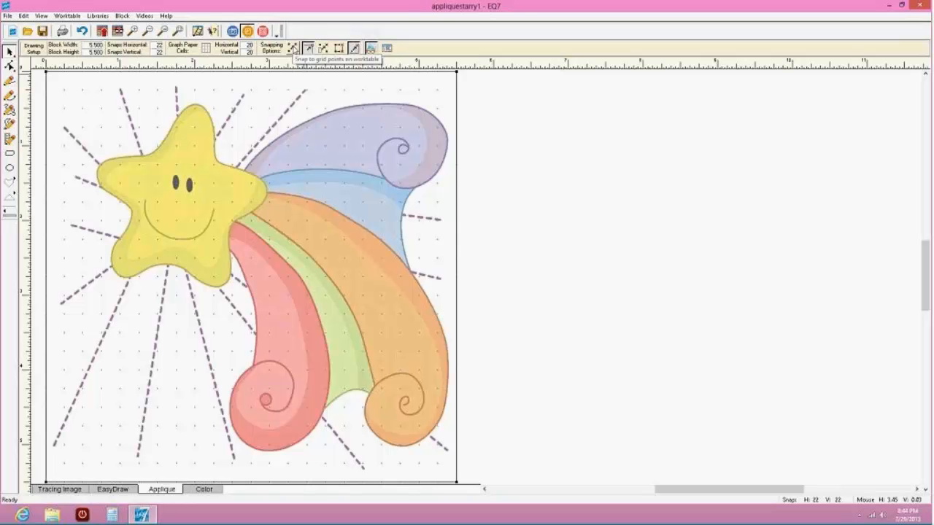
# Draw a horizontal 2.75-inch applique line from the star across the purple tail, and shorten it to 2.5 inches at its star end
pyautogui.click(10, 81)
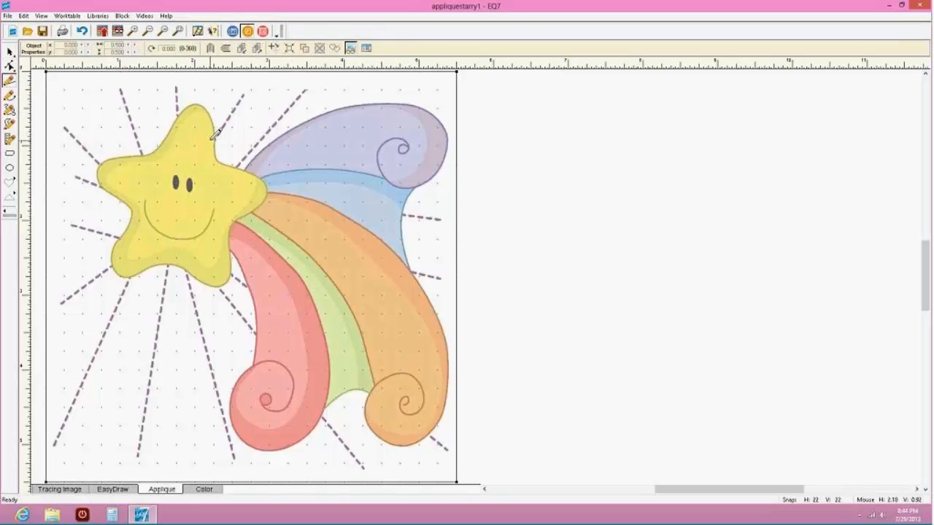
pyautogui.moveTo(209, 146); pyautogui.dragTo(423, 146)
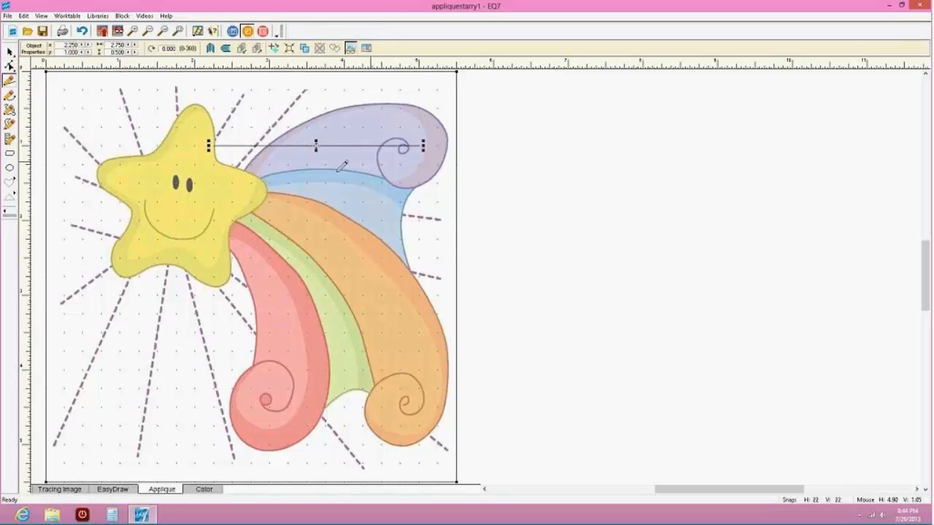
pyautogui.click(9, 65)
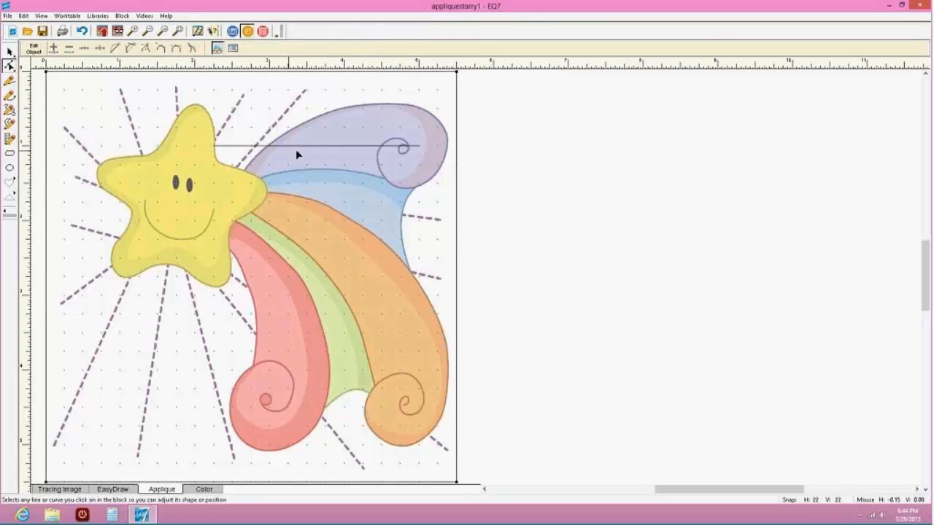
pyautogui.click(312, 146)
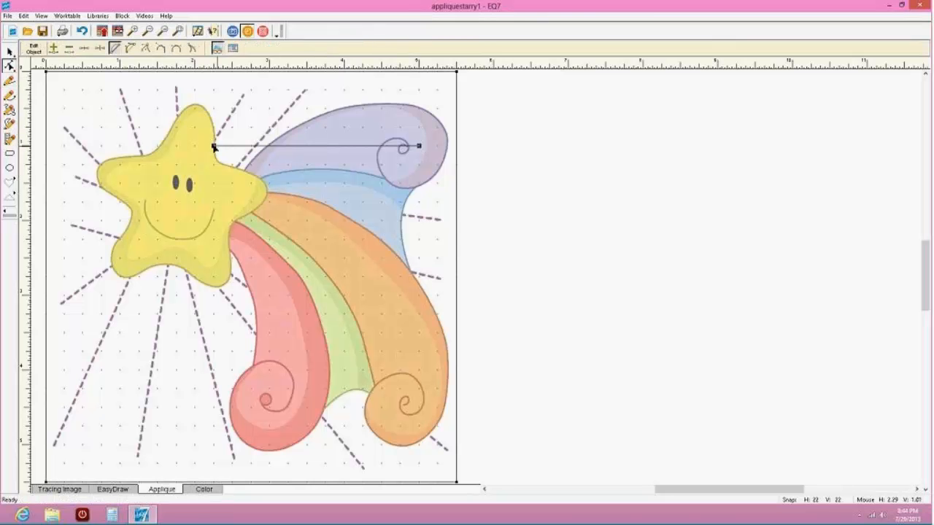
pyautogui.moveTo(213, 147); pyautogui.dragTo(232, 145)
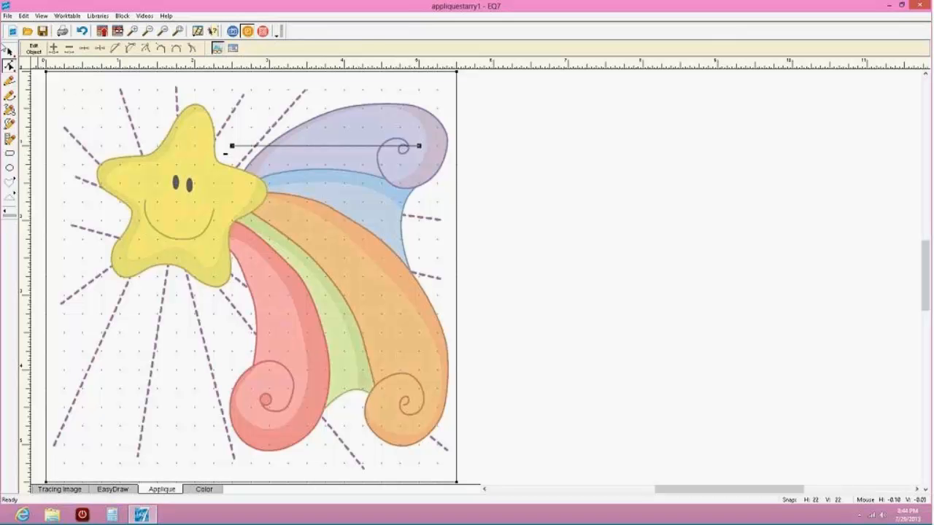
# With grid snapping off, move the line's star-side endpoint down onto the star's arm, between grid points
pyautogui.click(9, 50)
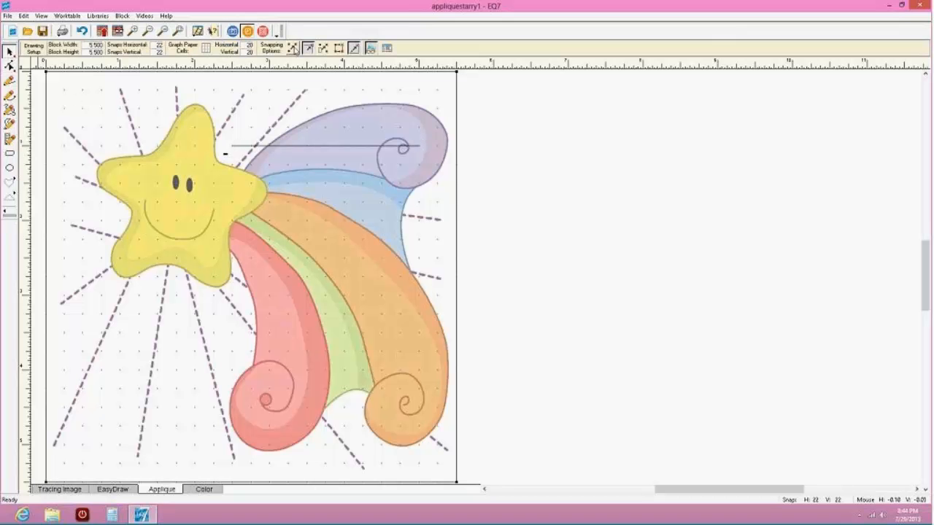
pyautogui.click(267, 147)
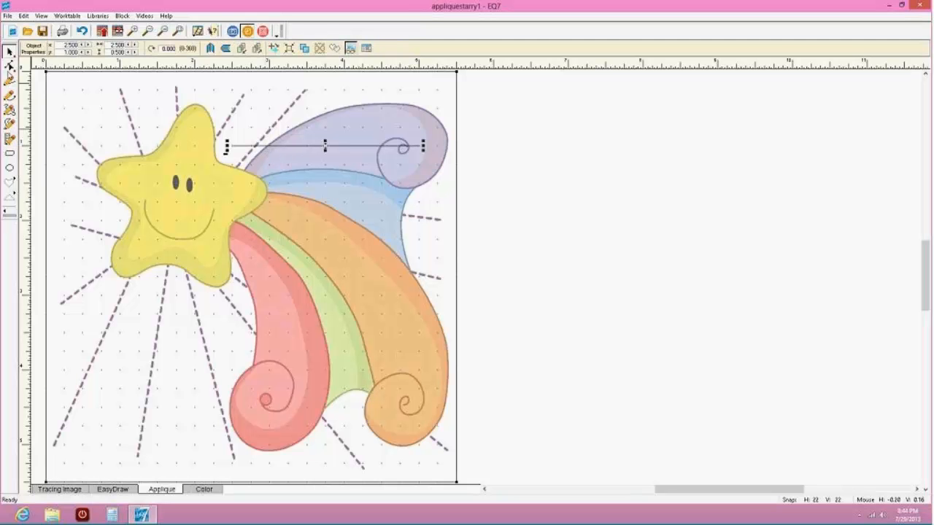
pyautogui.click(9, 65)
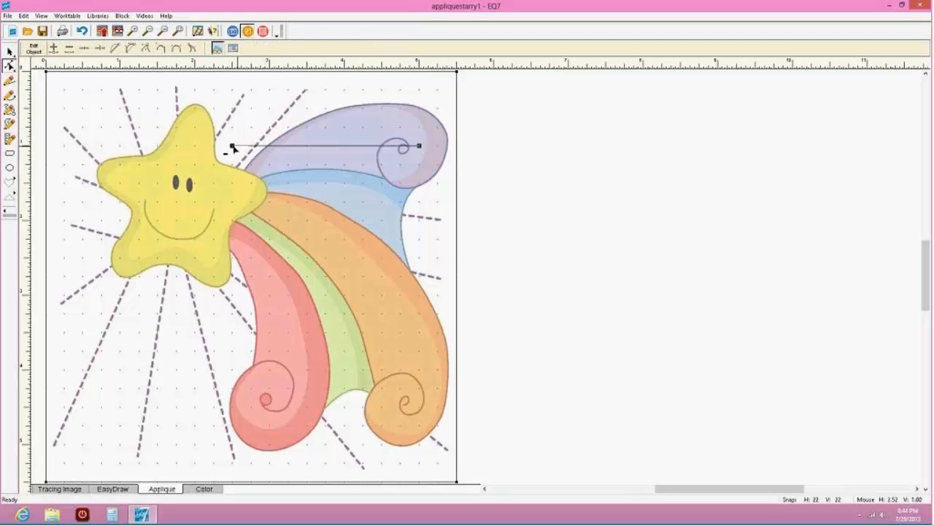
pyautogui.moveTo(232, 146); pyautogui.dragTo(222, 180)
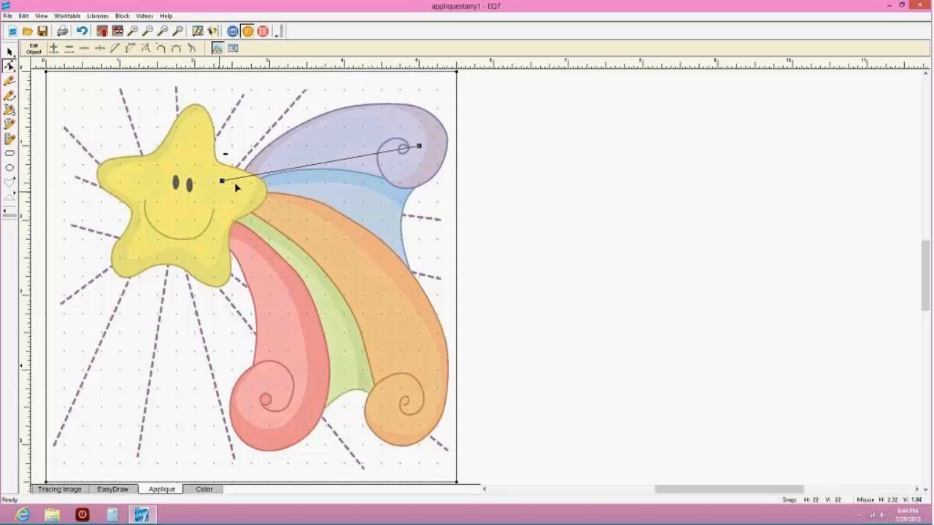
# Delete the applique line running from the star's arm across the purple tail
pyautogui.click(9, 51)
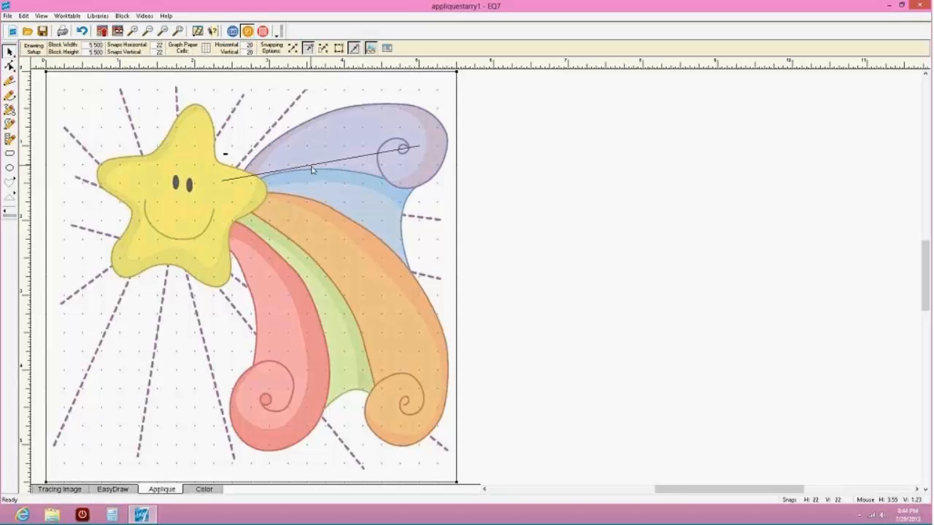
pyautogui.click(311, 170)
pyautogui.press('Delete')
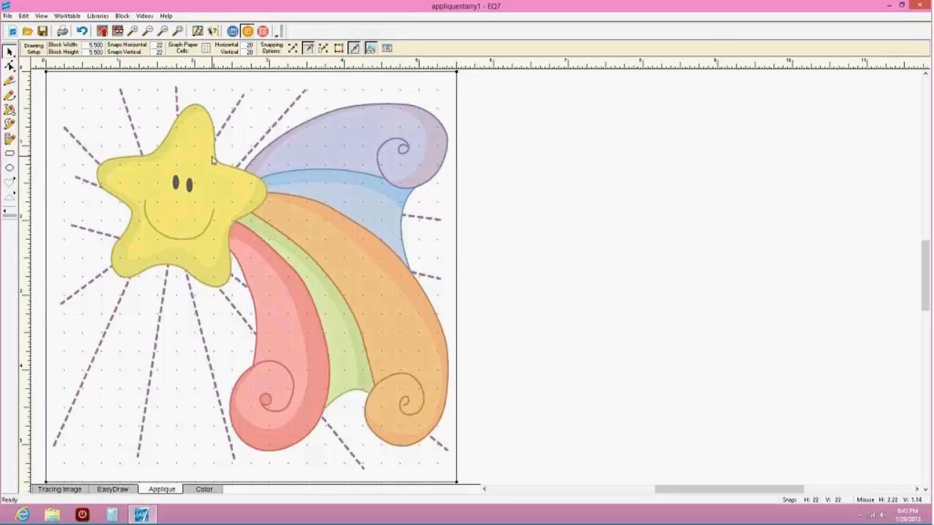
# Draw a closed four-sided straight-line patch around the blue tail section, about 2.1 inches wide and 1.27 inches high, and deselect it
pyautogui.click(9, 81)
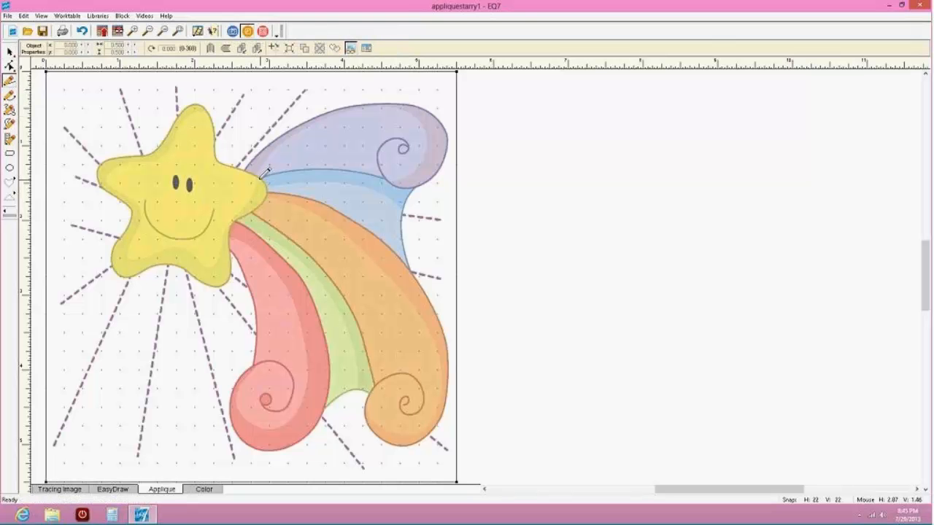
pyautogui.moveTo(264, 174); pyautogui.dragTo(420, 185)
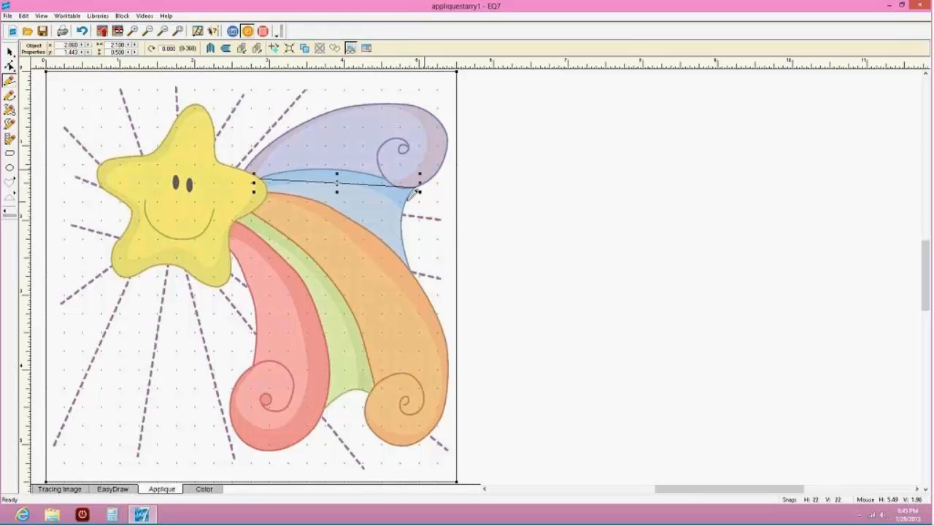
pyautogui.moveTo(420, 184)
pyautogui.mouseDown()
pyautogui.moveTo(412, 273)
pyautogui.moveTo(332, 198)
pyautogui.moveTo(270, 186)
pyautogui.mouseUp()
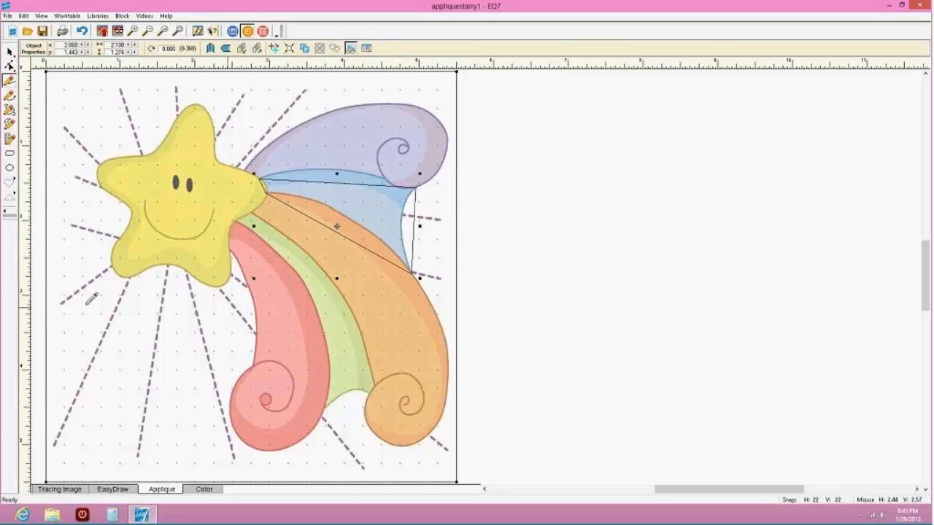
pyautogui.click(9, 51)
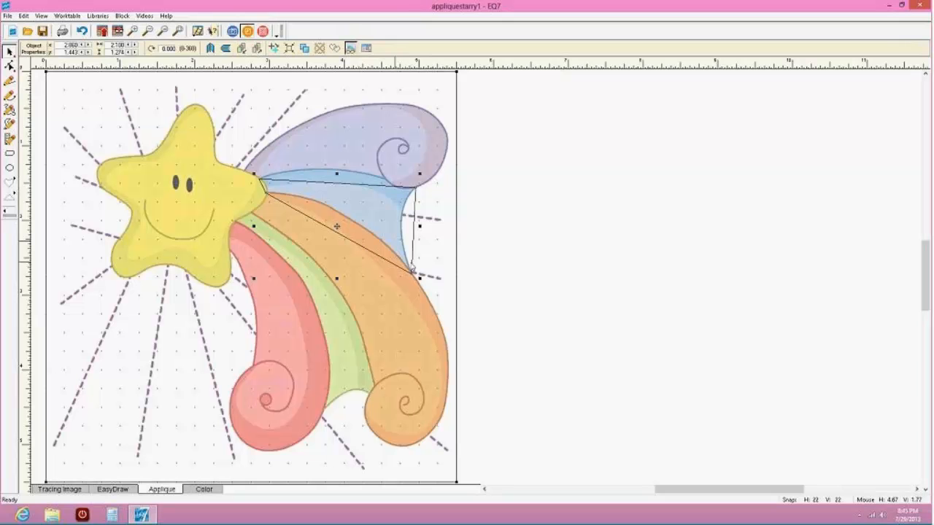
pyautogui.click(284, 184)
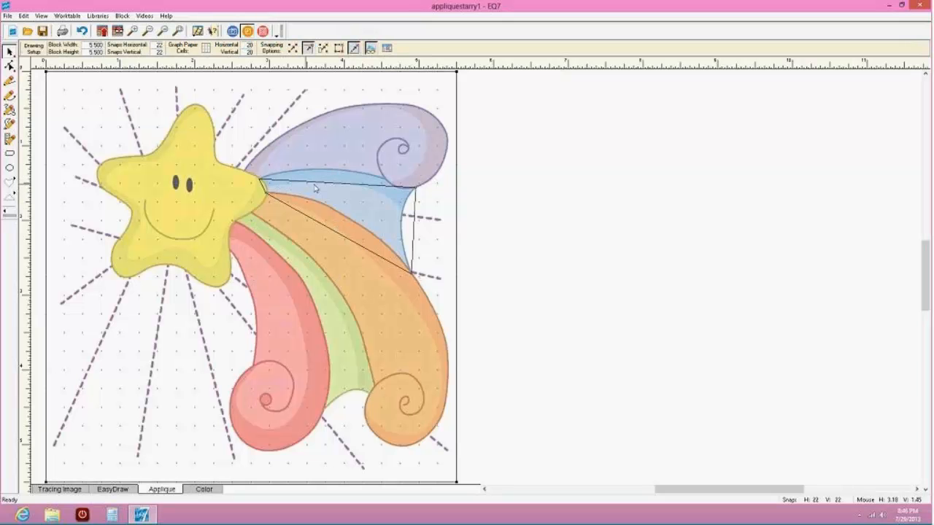
# Examine which shape-editing options are available for the blue patch's upper edge and for its corner node at the star's tip
pyautogui.click(10, 65)
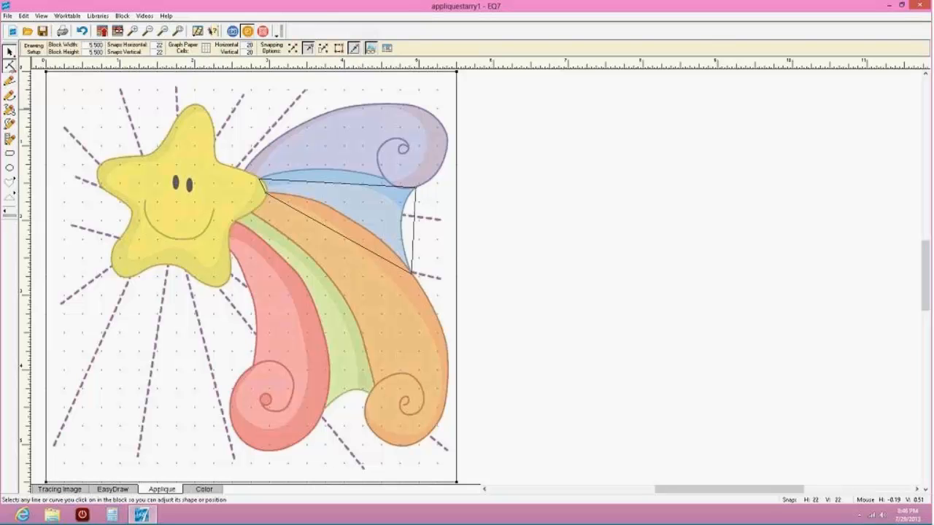
pyautogui.click(314, 187)
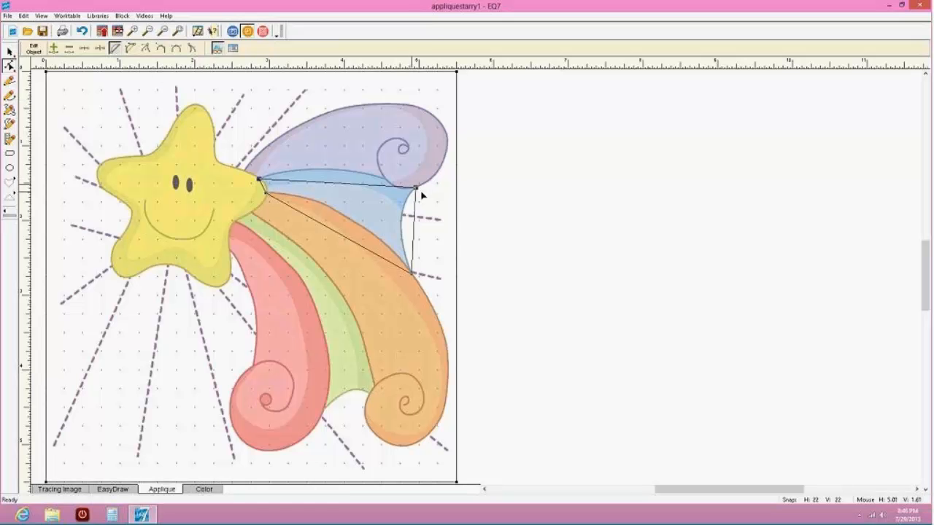
pyautogui.click(265, 191)
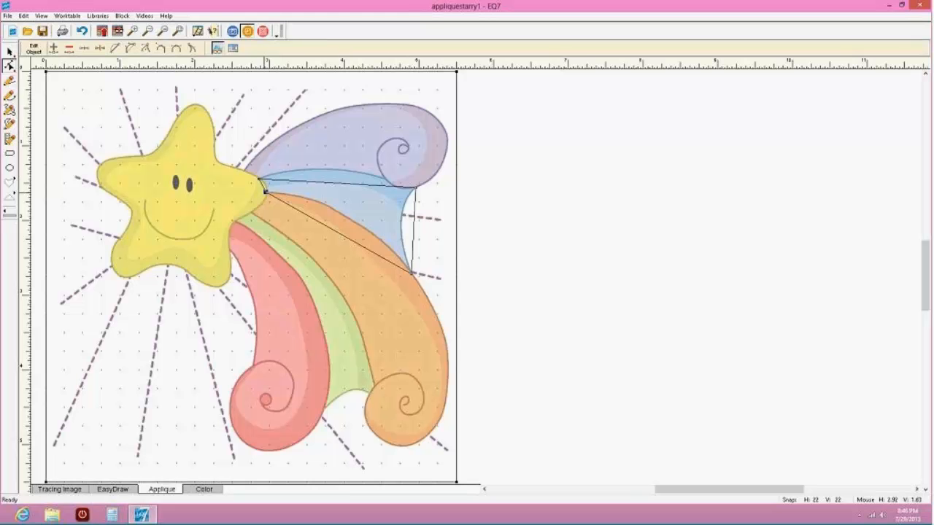
pyautogui.click(319, 186)
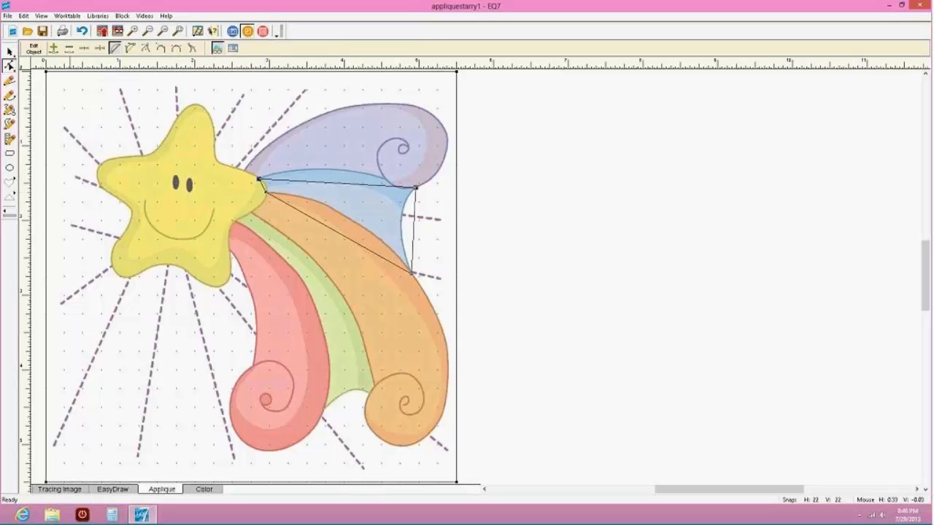
pyautogui.click(264, 192)
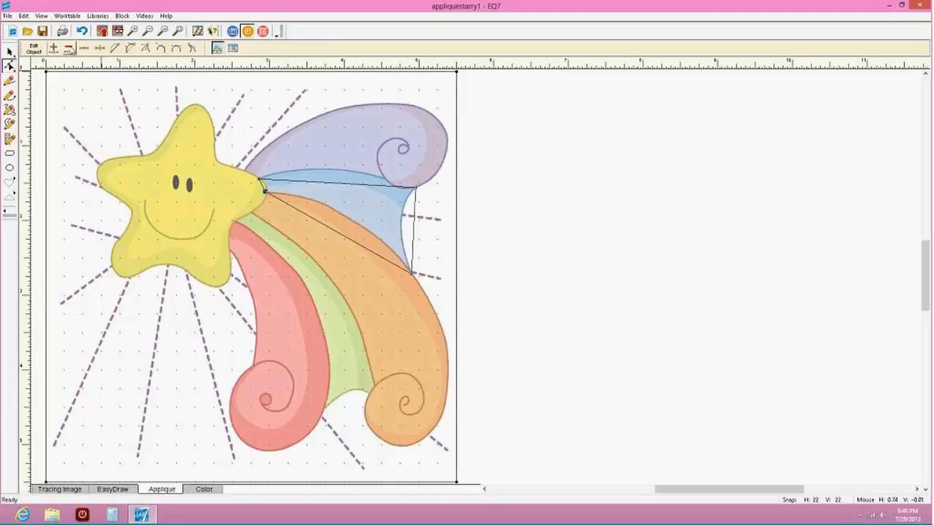
pyautogui.click(70, 49)
pyautogui.click(264, 192)
# Convert the blue patch's upper edge to a curve and bend it with both handles to follow the blue tail's upper outline
pyautogui.click(329, 187)
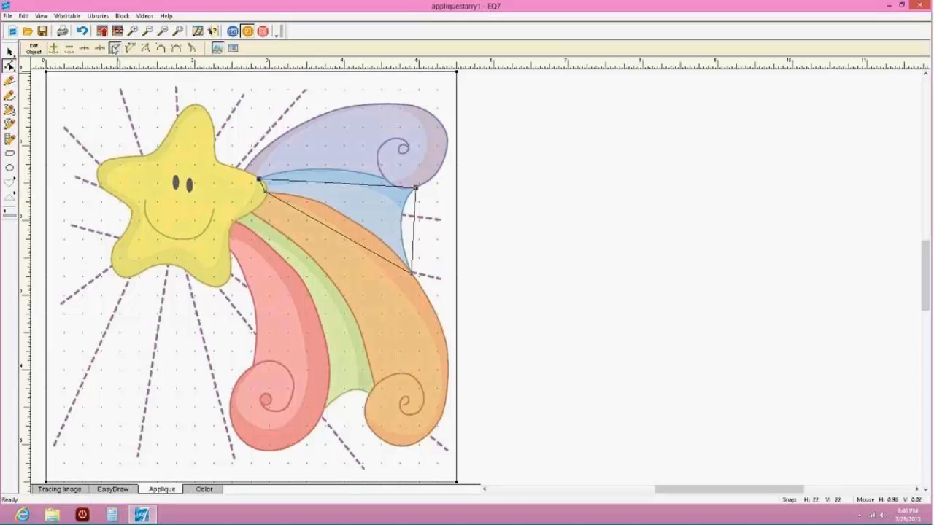
pyautogui.click(129, 48)
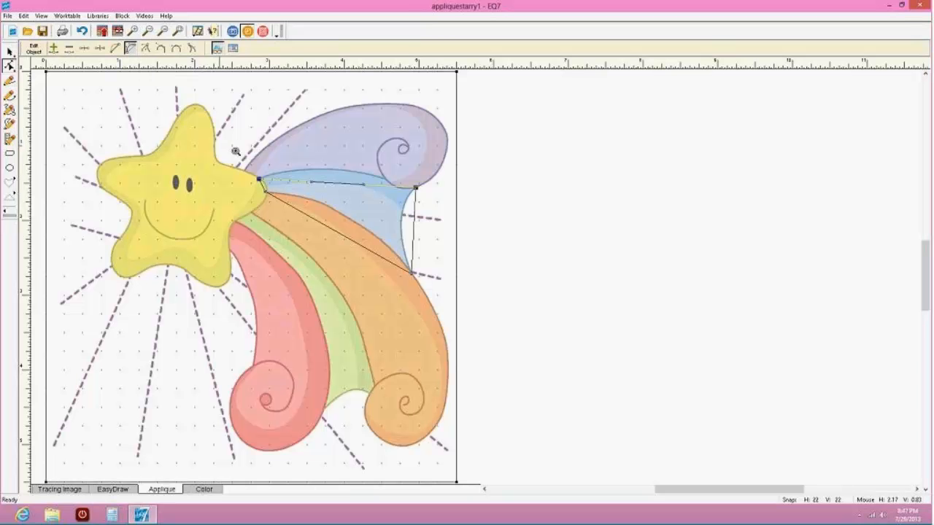
pyautogui.moveTo(235, 151); pyautogui.dragTo(437, 213)
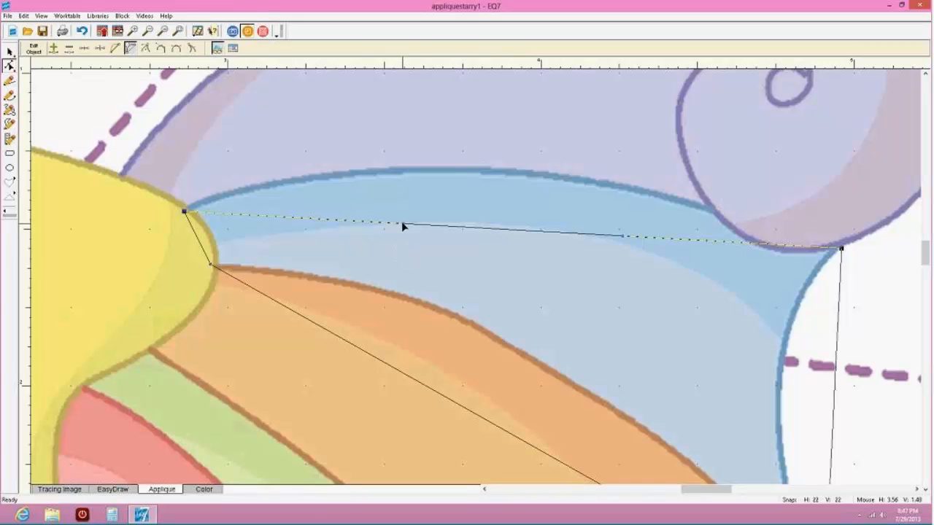
pyautogui.moveTo(402, 227); pyautogui.dragTo(393, 156)
pyautogui.moveTo(623, 238); pyautogui.dragTo(613, 161)
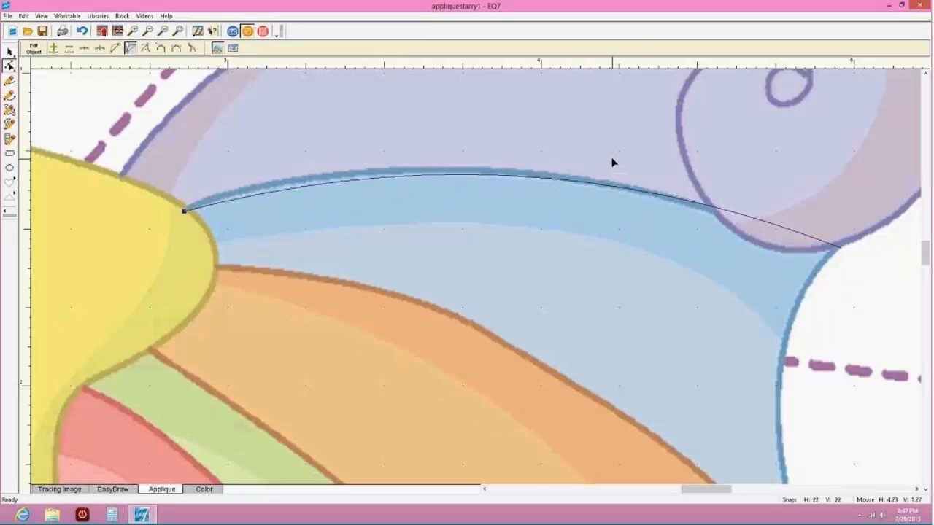
pyautogui.moveTo(394, 159); pyautogui.dragTo(366, 136)
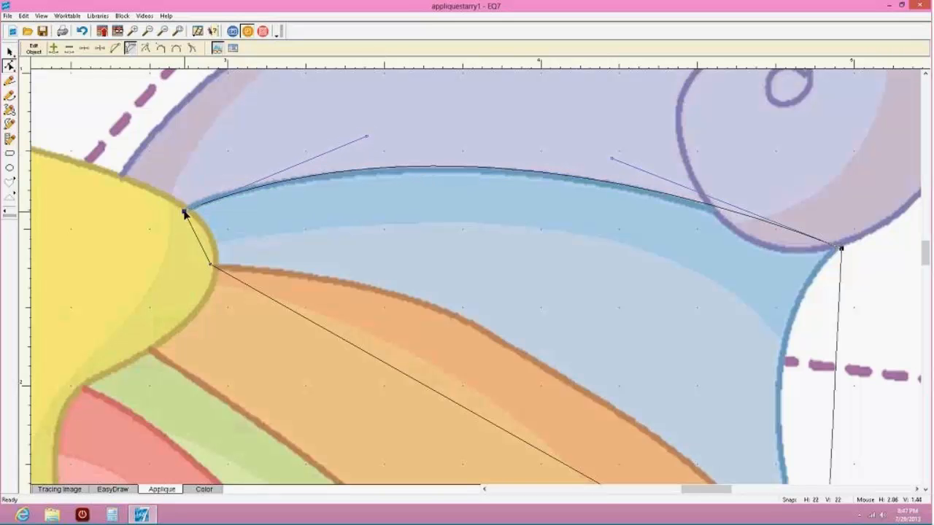
# Nudge the upper curve's end nodes at the star and the blue tail's tip, and shorten the tip-side curve handle
pyautogui.moveTo(185, 213); pyautogui.dragTo(182, 210)
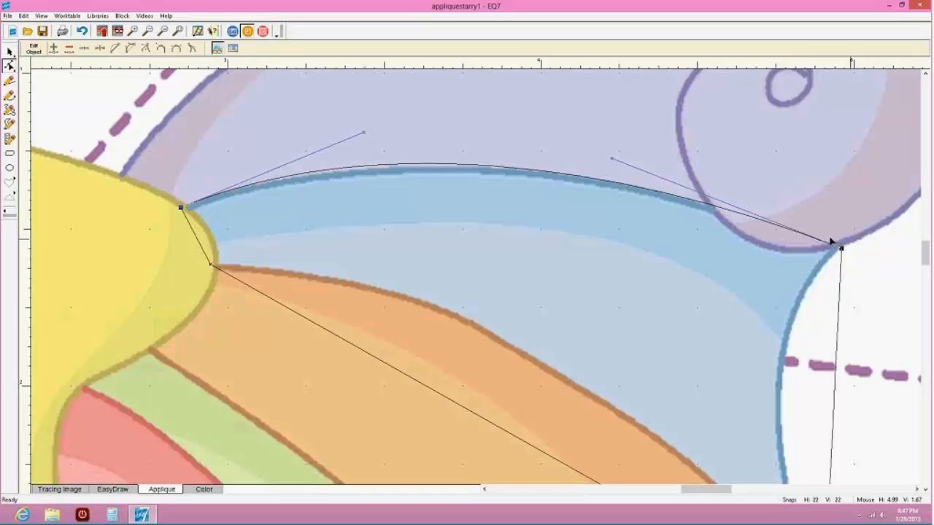
pyautogui.moveTo(841, 248); pyautogui.dragTo(843, 244)
pyautogui.moveTo(613, 156); pyautogui.dragTo(683, 336)
pyautogui.moveTo(649, 259); pyautogui.dragTo(640, 167)
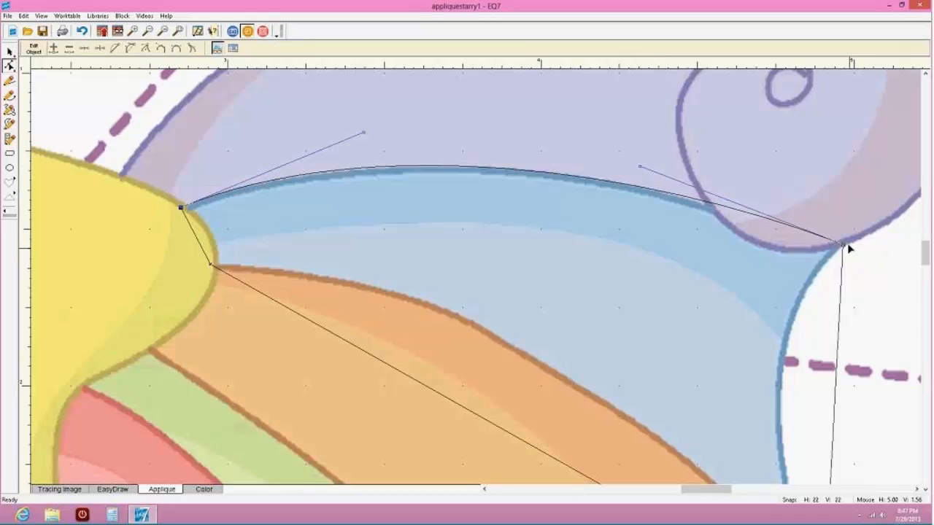
pyautogui.moveTo(845, 246); pyautogui.dragTo(839, 247)
pyautogui.click(628, 160)
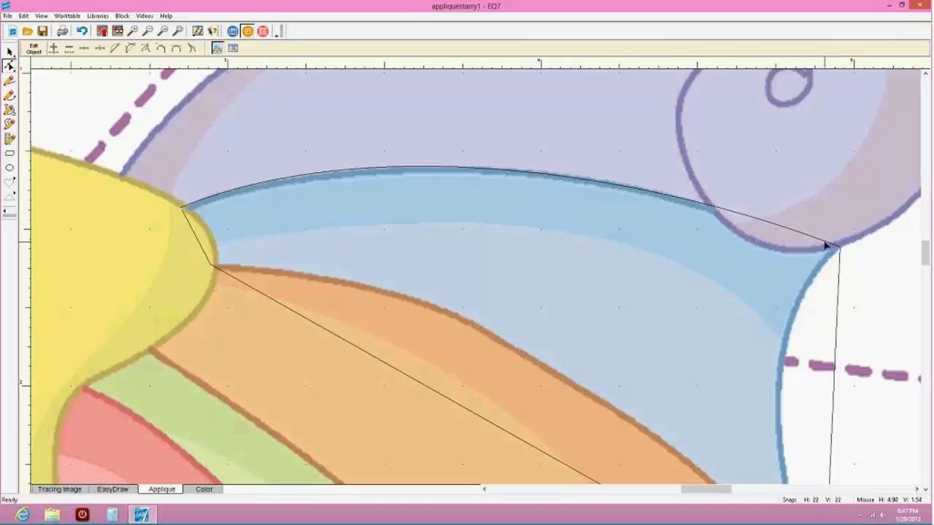
# Refine the upper curve with both handles, extending the star-side handle slightly and shortening the one near the purple scroll
pyautogui.click(306, 177)
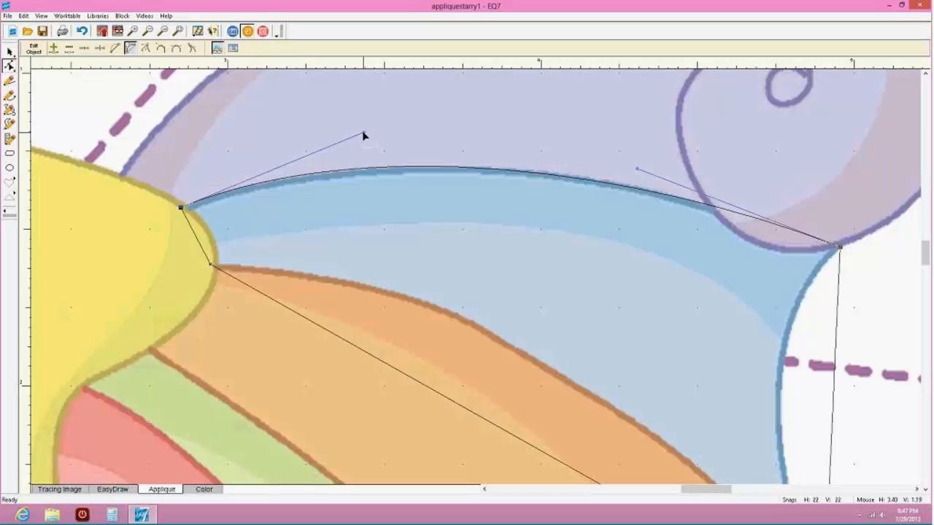
pyautogui.moveTo(364, 135)
pyautogui.mouseDown()
pyautogui.moveTo(494, 100)
pyautogui.moveTo(397, 80)
pyautogui.moveTo(267, 125)
pyautogui.moveTo(302, 115)
pyautogui.moveTo(467, 193)
pyautogui.moveTo(405, 246)
pyautogui.moveTo(236, 292)
pyautogui.moveTo(154, 350)
pyautogui.moveTo(256, 250)
pyautogui.moveTo(291, 148)
pyautogui.moveTo(183, 210)
pyautogui.moveTo(152, 202)
pyautogui.moveTo(119, 241)
pyautogui.moveTo(154, 179)
pyautogui.moveTo(167, 192)
pyautogui.moveTo(139, 215)
pyautogui.moveTo(279, 163)
pyautogui.moveTo(322, 134)
pyautogui.moveTo(361, 127)
pyautogui.moveTo(371, 138)
pyautogui.moveTo(354, 113)
pyautogui.moveTo(371, 135)
pyautogui.mouseUp()
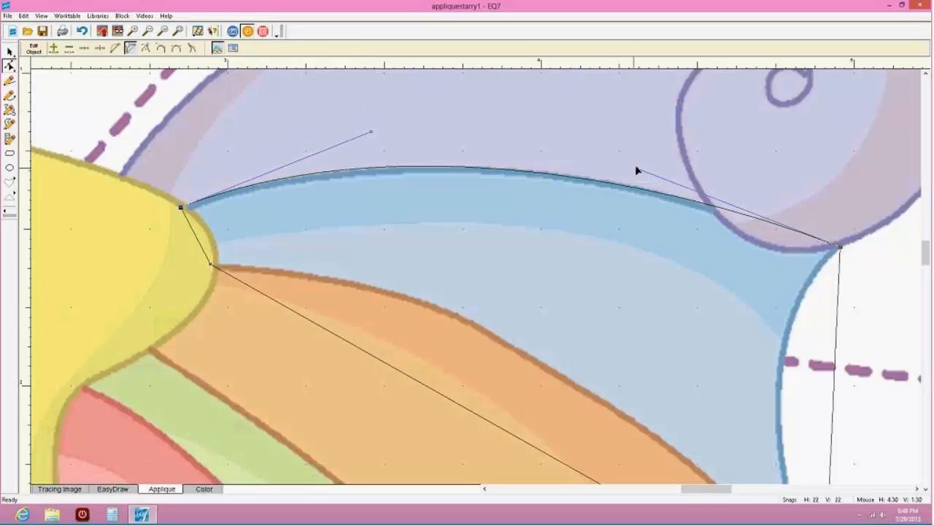
pyautogui.moveTo(636, 168); pyautogui.dragTo(630, 166)
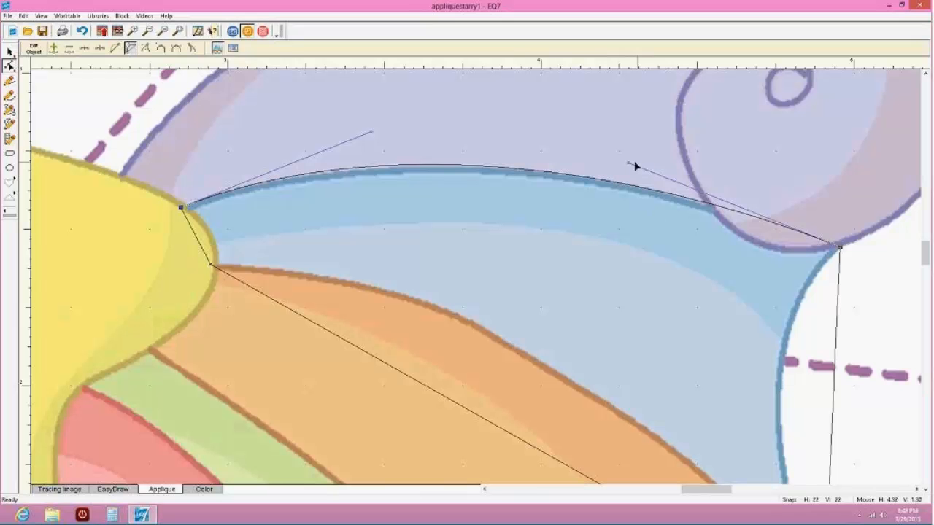
pyautogui.moveTo(629, 163); pyautogui.dragTo(691, 184)
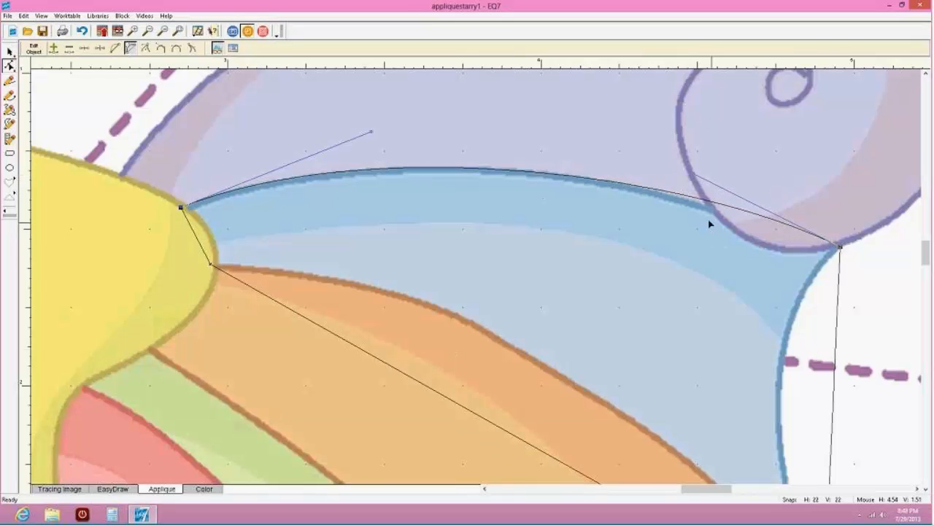
# Shift both end nodes of the upper curve slightly inward and readjust their handles to match the traced blue outline
pyautogui.moveTo(840, 248); pyautogui.dragTo(836, 248)
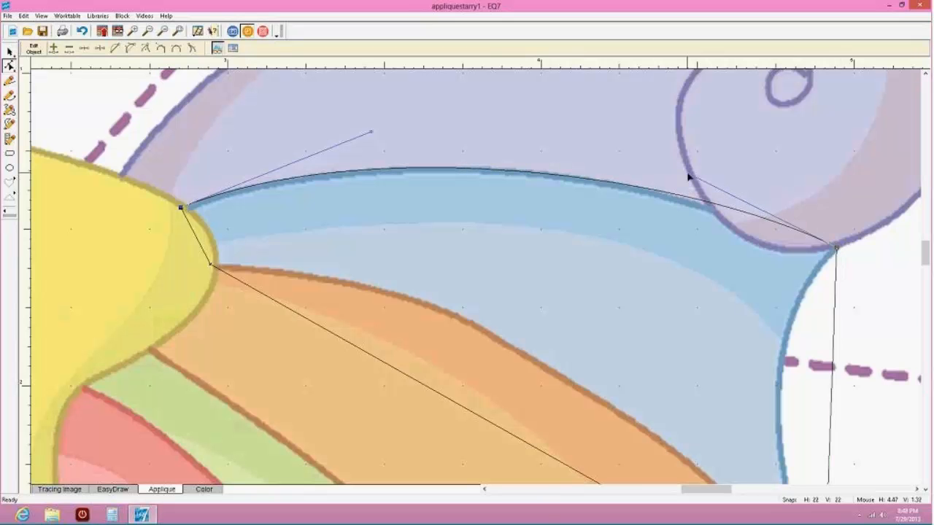
pyautogui.moveTo(691, 179); pyautogui.dragTo(700, 188)
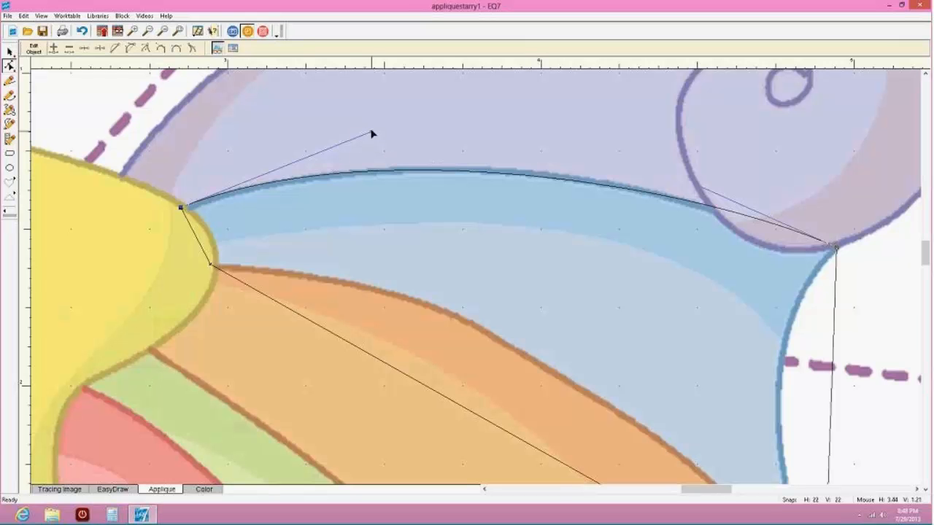
pyautogui.moveTo(371, 133); pyautogui.dragTo(453, 128)
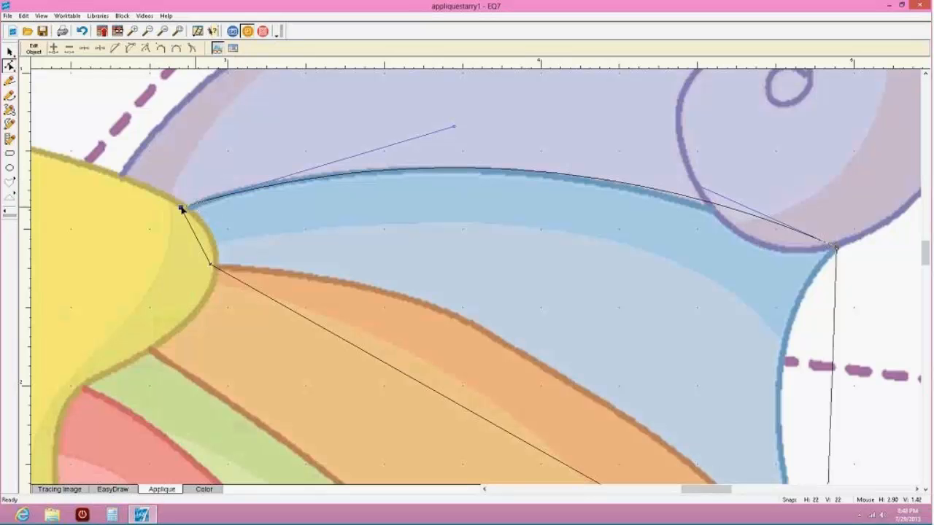
pyautogui.moveTo(183, 209); pyautogui.dragTo(187, 206)
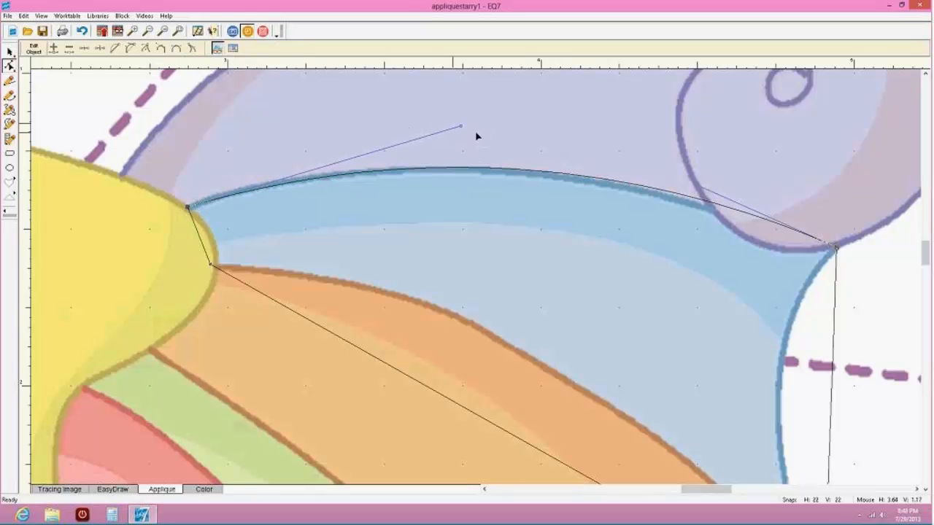
pyautogui.moveTo(461, 129); pyautogui.dragTo(388, 124)
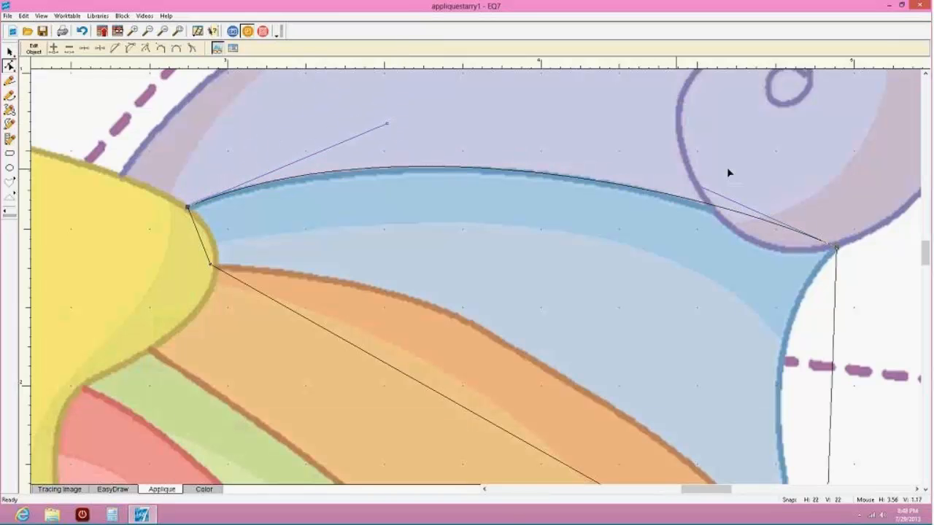
# Raise the upper curve's tip-side handle slightly so the curve lies just above the blue outline, and keep the edge selected
pyautogui.click(702, 189)
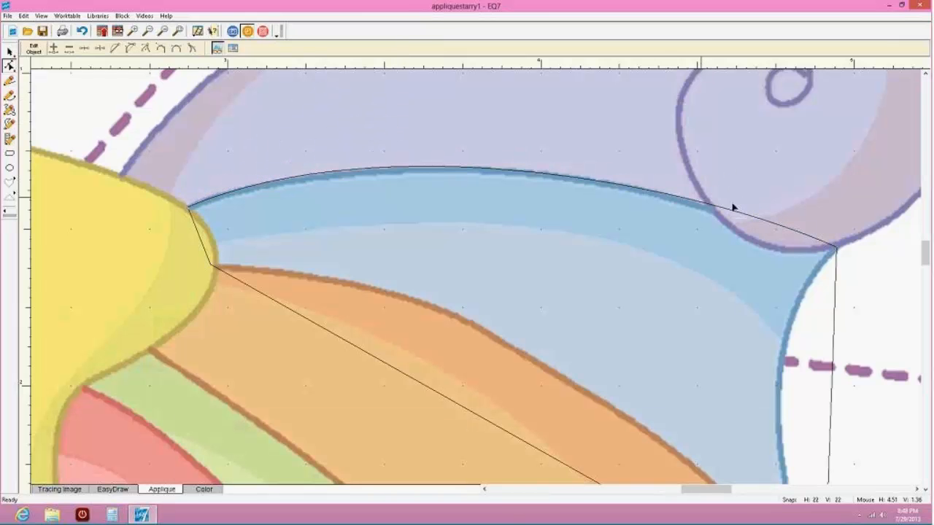
pyautogui.click(825, 238)
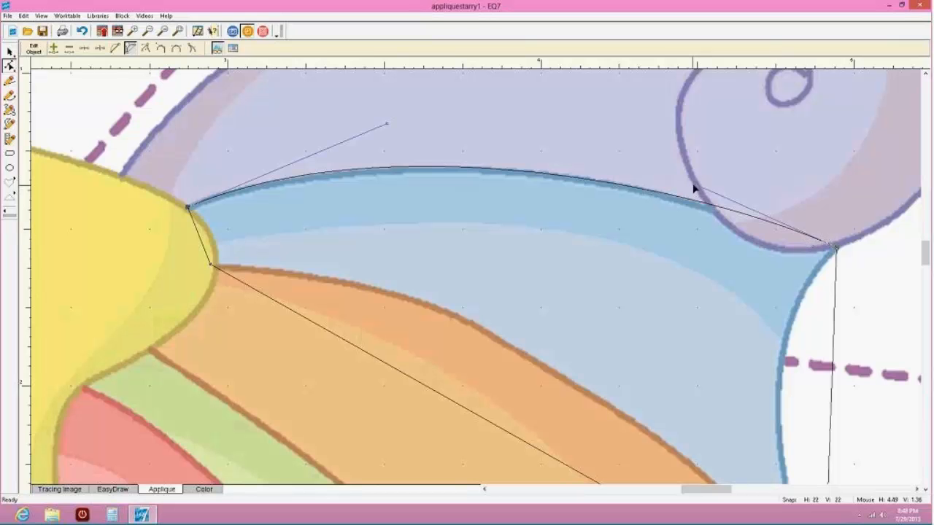
pyautogui.moveTo(696, 189); pyautogui.dragTo(695, 183)
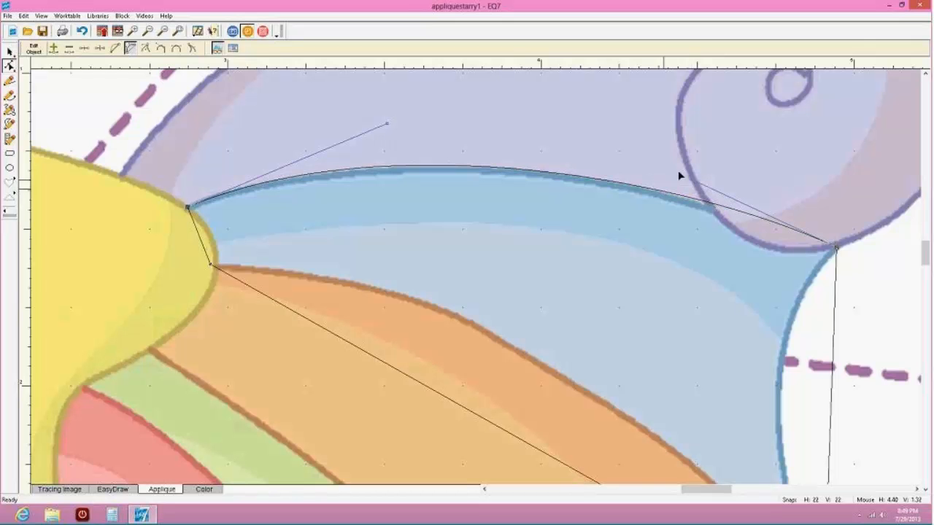
pyautogui.click(719, 192)
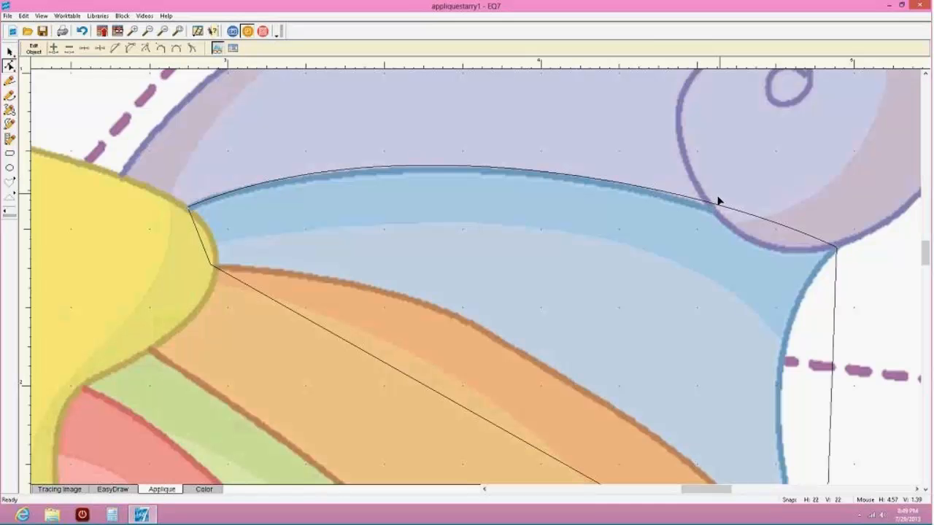
pyautogui.click(710, 202)
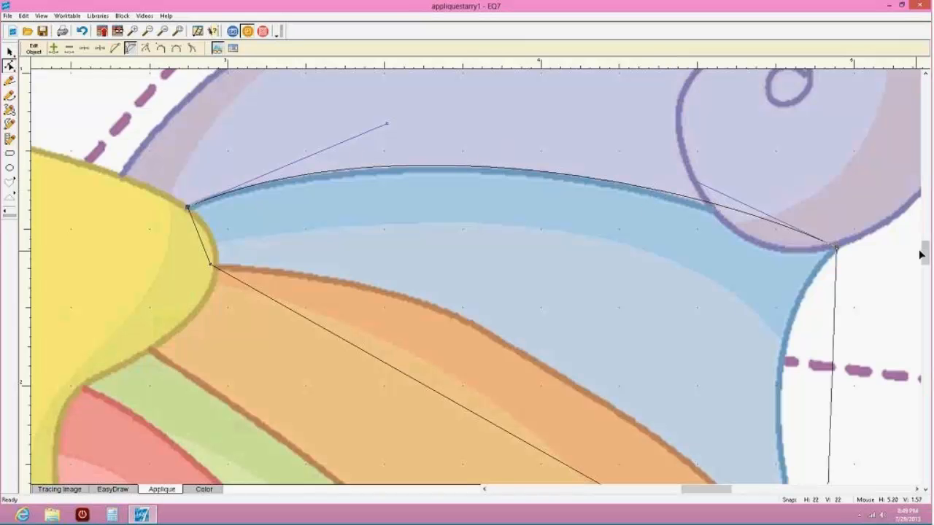
# Move the blue patch's lower corner node onto the point where the traced blue and orange outlines meet
pyautogui.moveTo(927, 253); pyautogui.dragTo(926, 269)
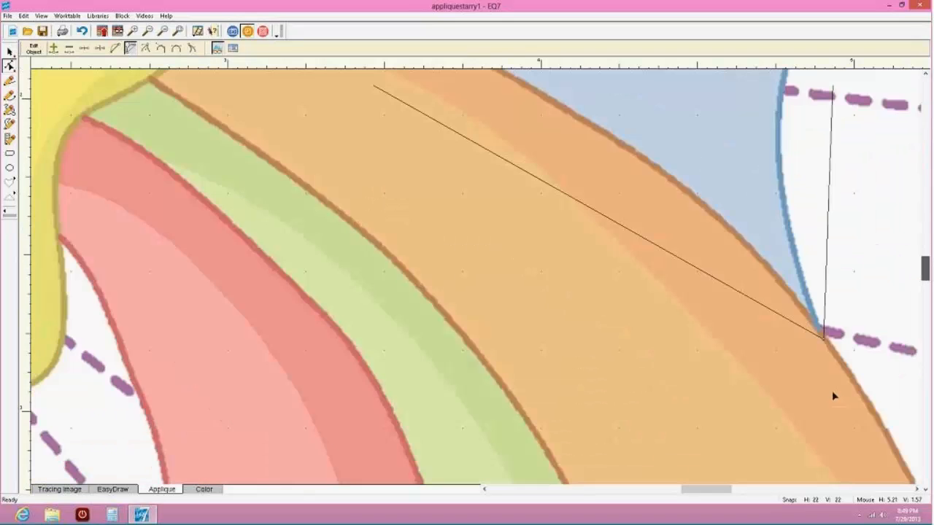
pyautogui.click(823, 456)
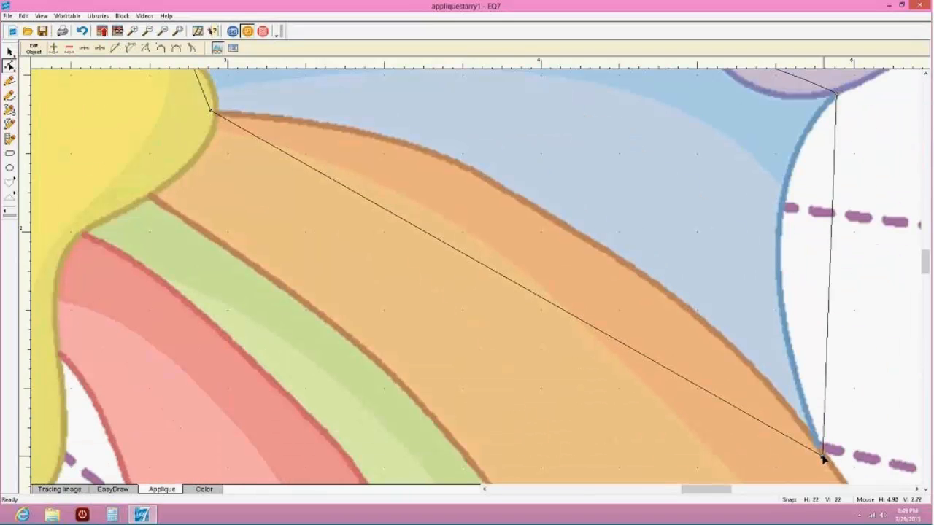
pyautogui.moveTo(822, 456); pyautogui.dragTo(817, 447)
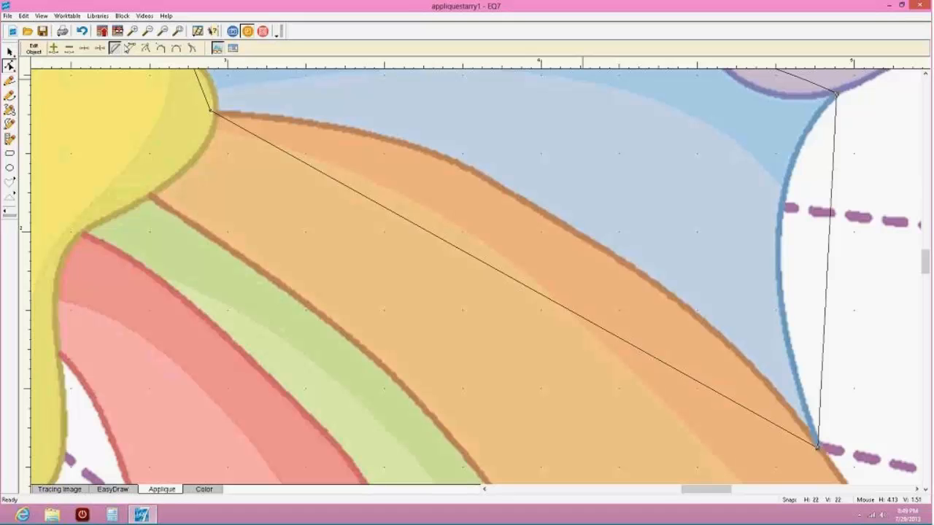
# Convert the blue patch's outer edge to a curve, bend it inward along the blue outline with both handles, and nudge its lower node
pyautogui.click(130, 47)
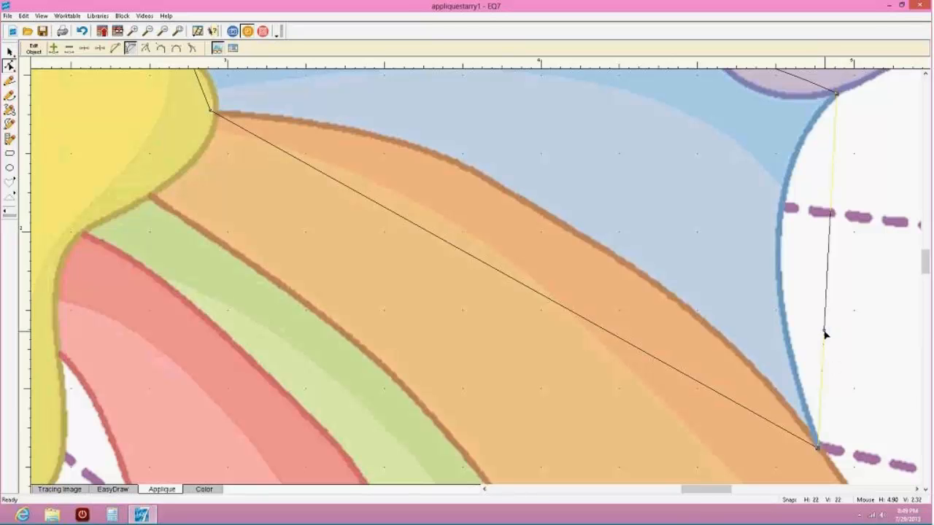
pyautogui.moveTo(825, 334); pyautogui.dragTo(735, 196)
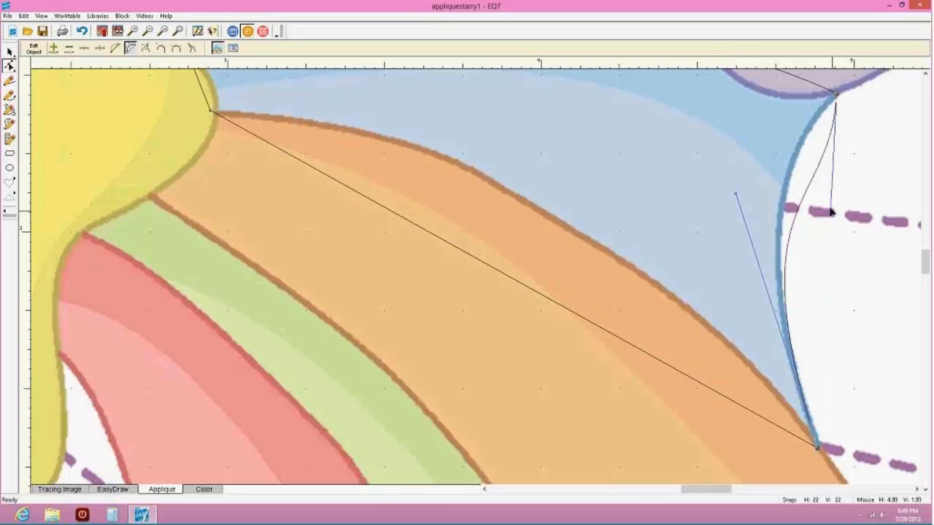
pyautogui.moveTo(831, 212); pyautogui.dragTo(799, 153)
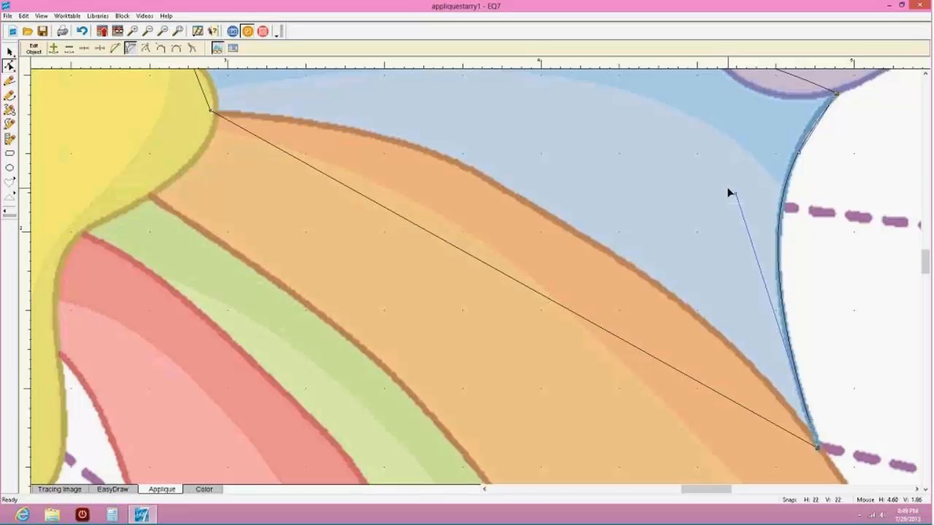
pyautogui.moveTo(737, 199)
pyautogui.mouseDown()
pyautogui.moveTo(784, 333)
pyautogui.moveTo(769, 267)
pyautogui.moveTo(736, 205)
pyautogui.mouseUp()
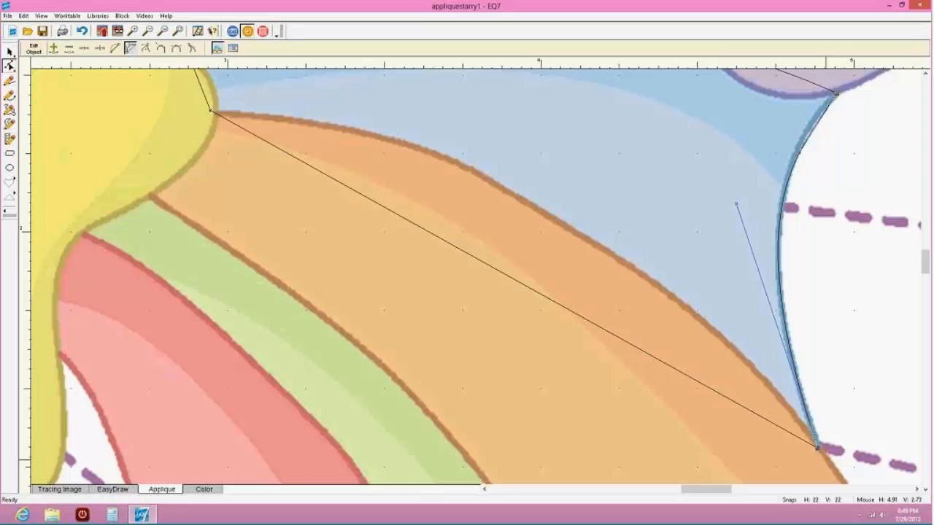
pyautogui.click(822, 451)
pyautogui.click(776, 245)
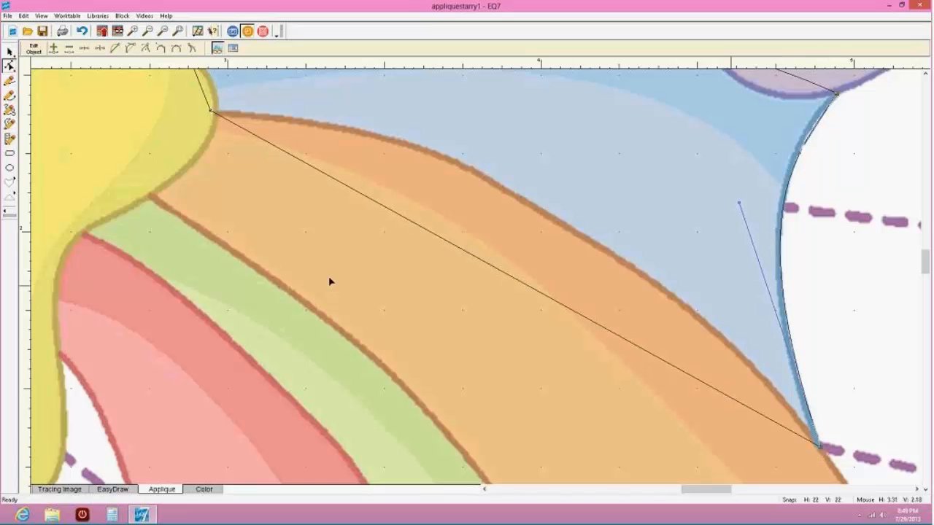
# Convert the patch's straight lower edge to a curve and pull both handles upward to follow the orange tail's upper outline
pyautogui.click(440, 241)
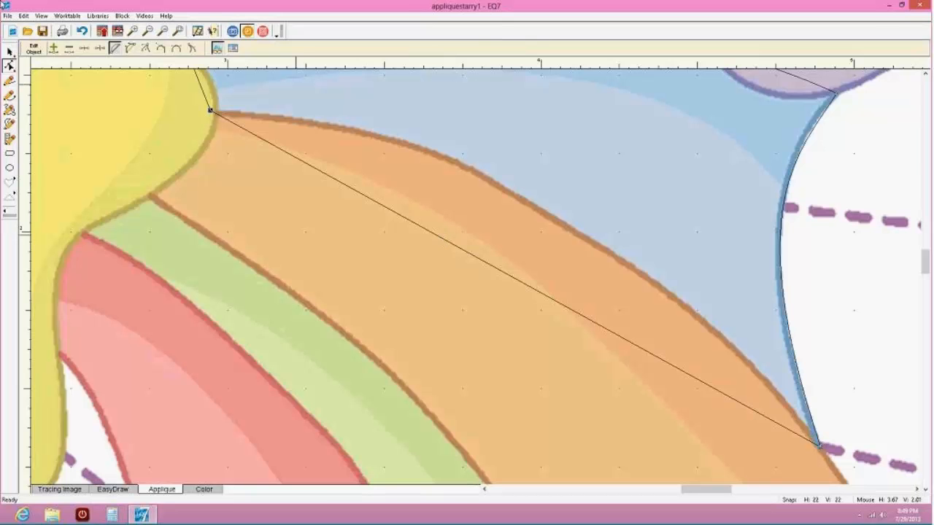
pyautogui.click(129, 48)
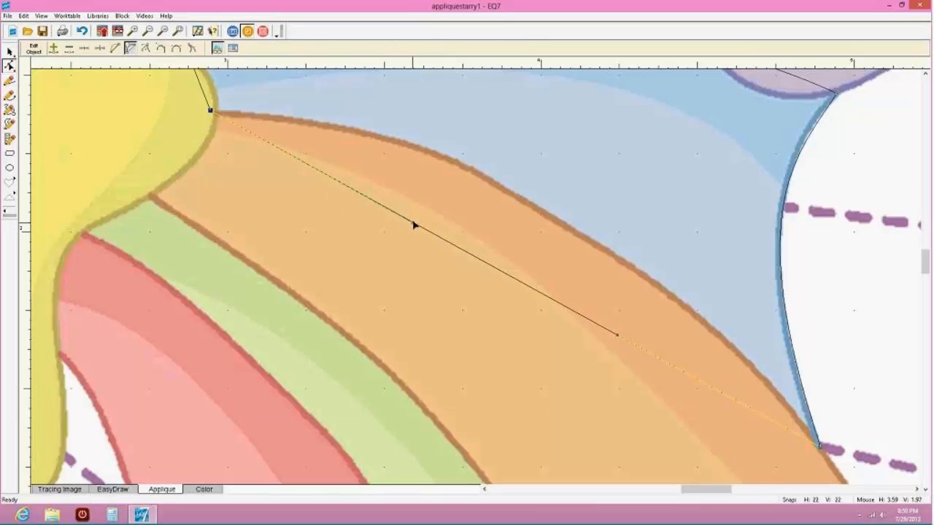
pyautogui.moveTo(414, 226); pyautogui.dragTo(569, 149)
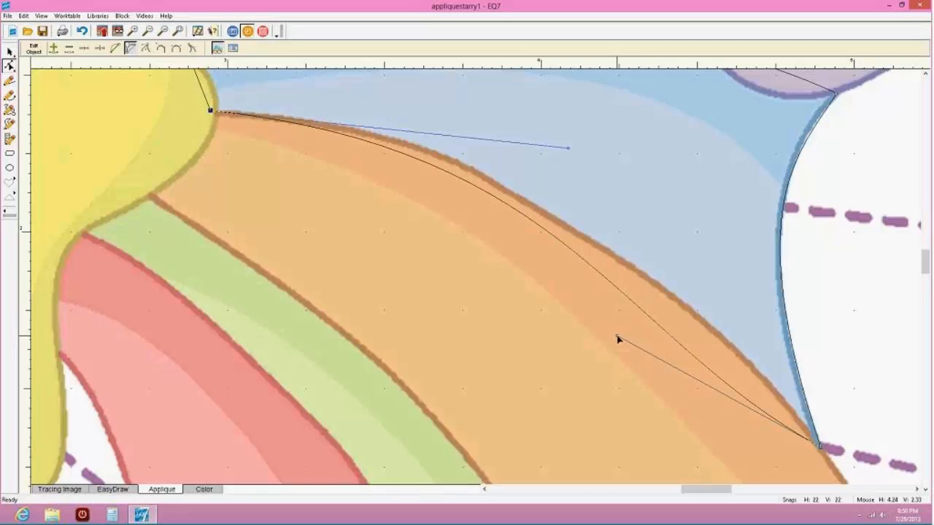
pyautogui.moveTo(617, 336); pyautogui.dragTo(704, 313)
pyautogui.click(720, 340)
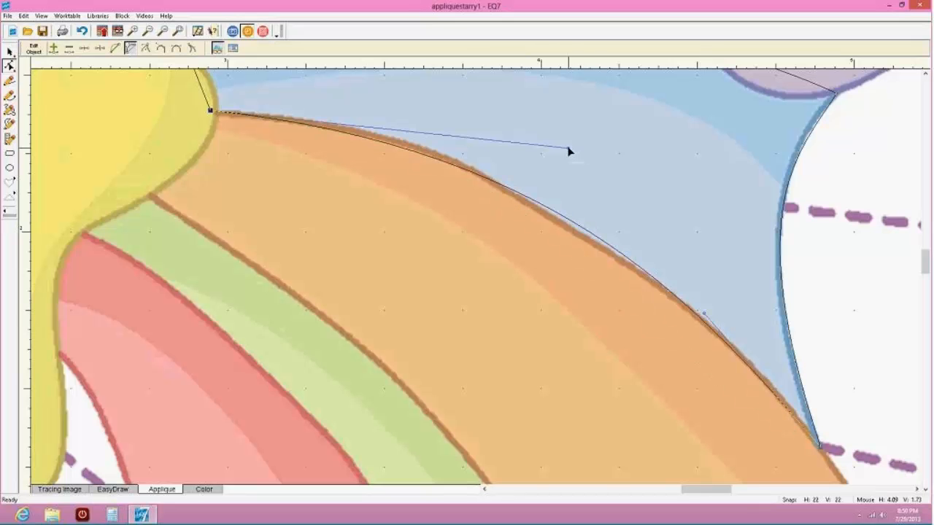
pyautogui.moveTo(569, 148); pyautogui.dragTo(509, 143)
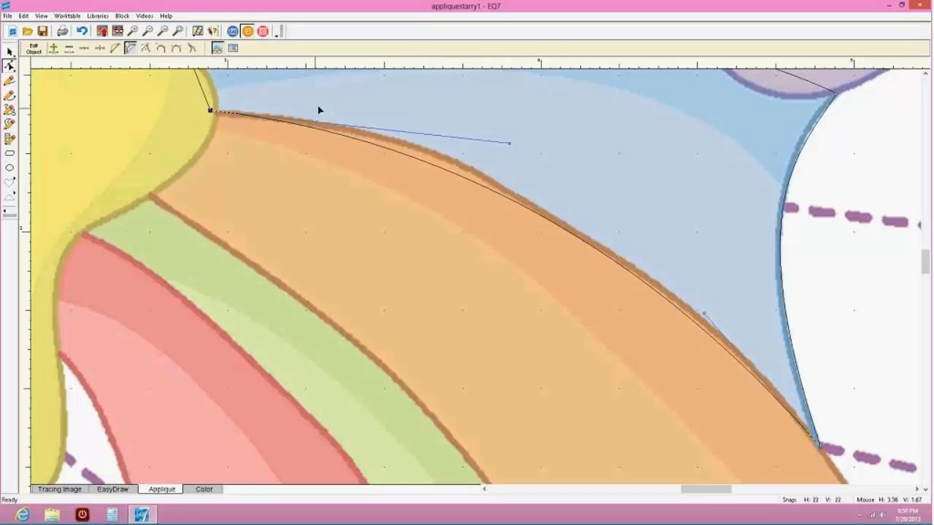
# Add a node to the lower curve, move it onto the outline's bend, and fit the star-side node and surrounding handles to the tracing
pyautogui.click(54, 48)
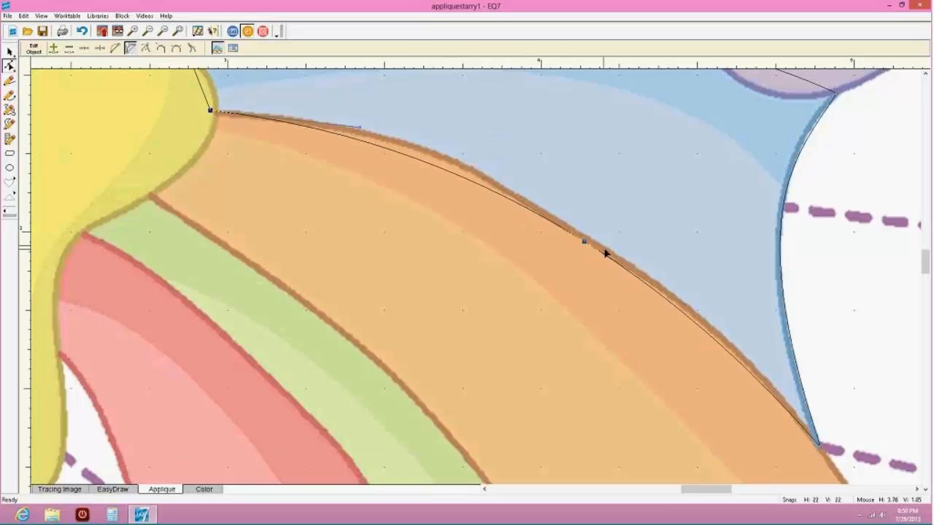
pyautogui.moveTo(584, 244); pyautogui.dragTo(478, 175)
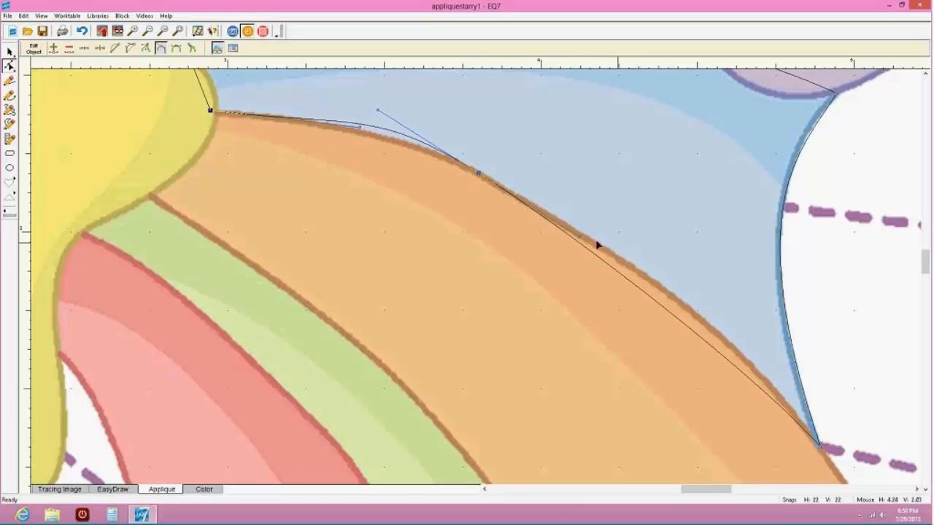
pyautogui.moveTo(581, 241); pyautogui.dragTo(647, 252)
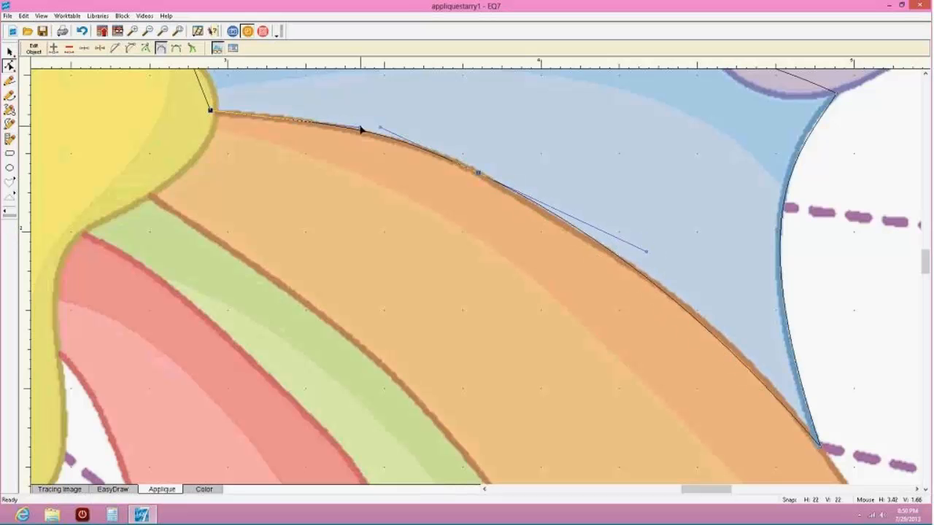
pyautogui.moveTo(360, 126); pyautogui.dragTo(379, 136)
pyautogui.moveTo(216, 110); pyautogui.dragTo(211, 115)
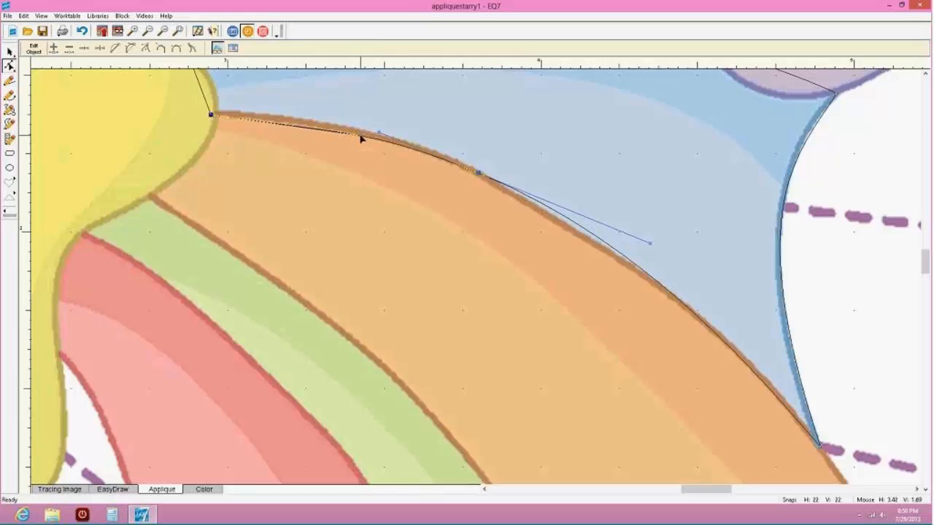
pyautogui.moveTo(360, 135); pyautogui.dragTo(362, 128)
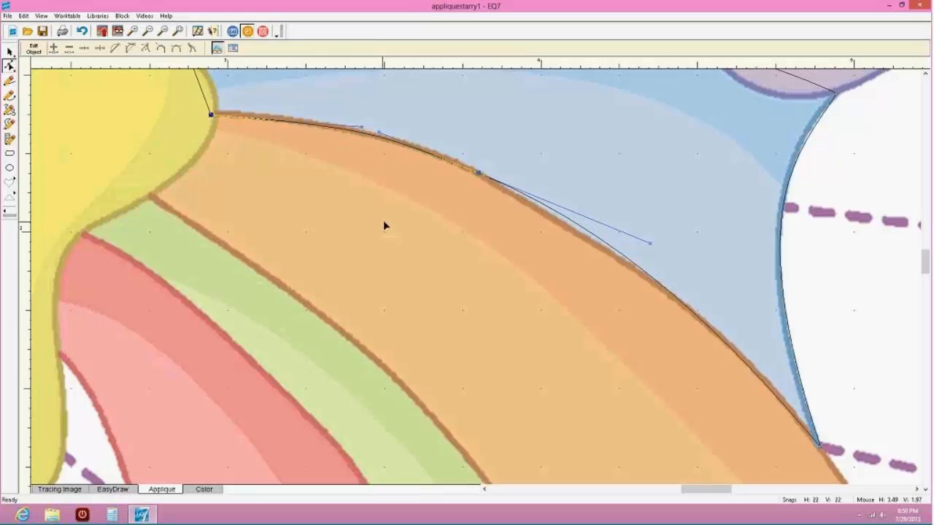
# Refine the lower curve by nudging its middle node slightly along the orange outline and shortening the handle facing the lower tip
pyautogui.click(647, 248)
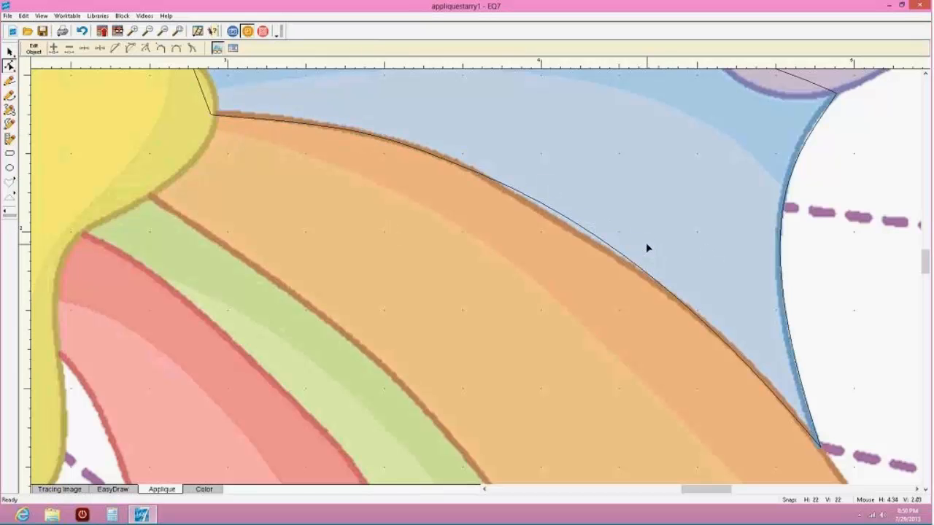
pyautogui.click(602, 243)
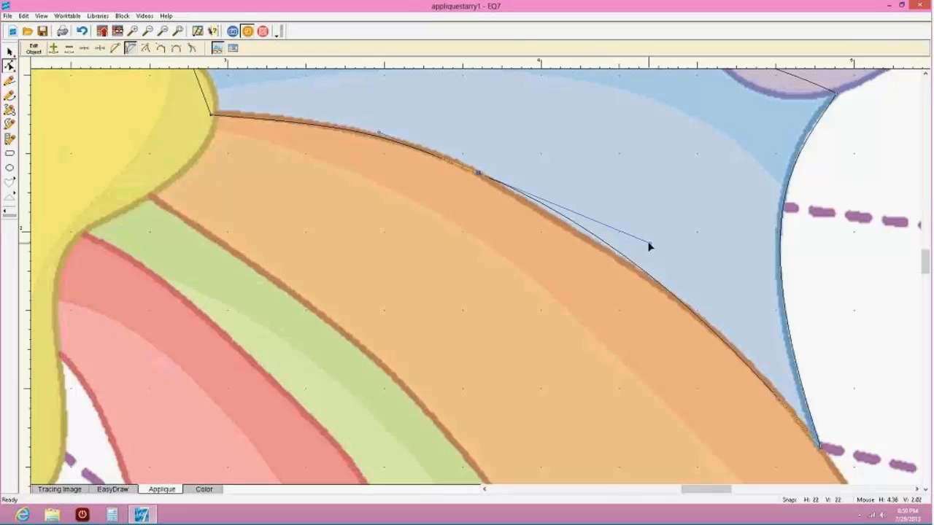
pyautogui.moveTo(650, 247); pyautogui.dragTo(636, 251)
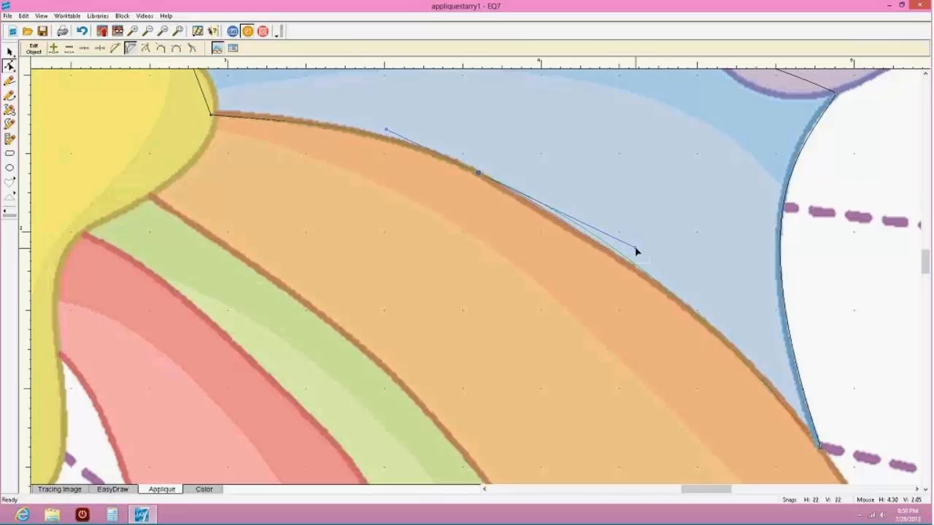
pyautogui.moveTo(479, 173); pyautogui.dragTo(483, 178)
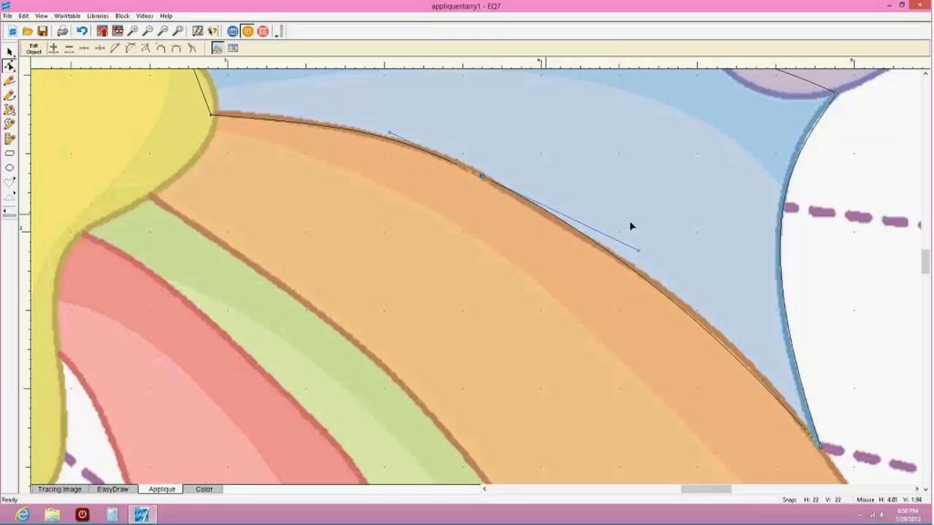
pyautogui.moveTo(639, 251); pyautogui.dragTo(630, 251)
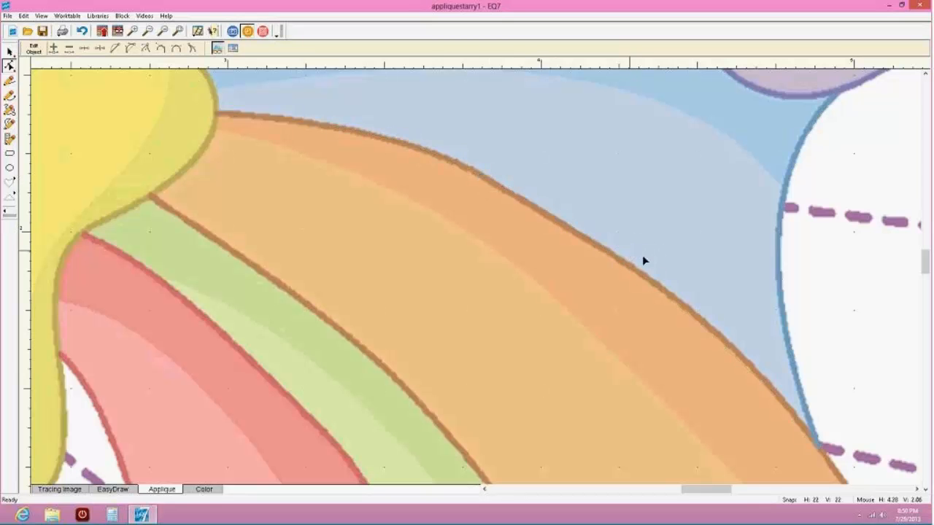
# Raise the lower curve's tip-side handle to meet the orange outline and nudge the lower tip node into place
pyautogui.click(821, 448)
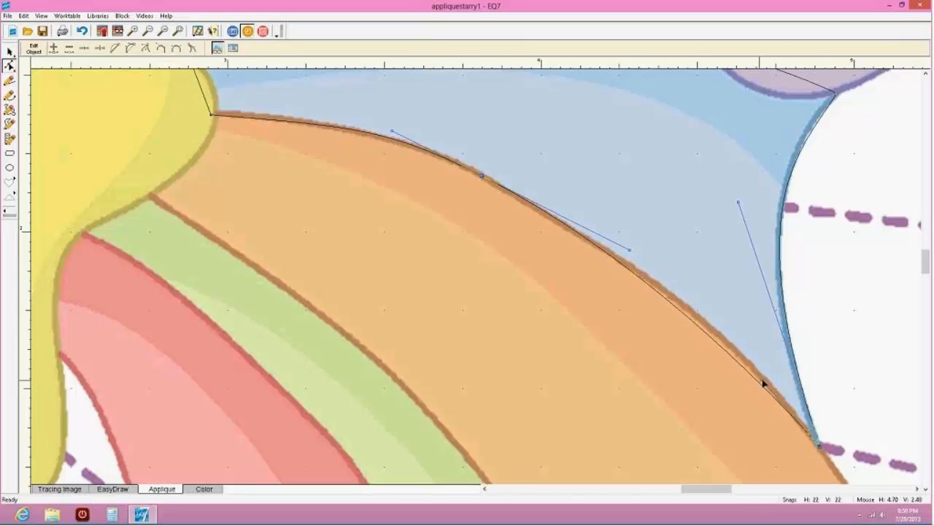
pyautogui.moveTo(759, 383); pyautogui.dragTo(759, 353)
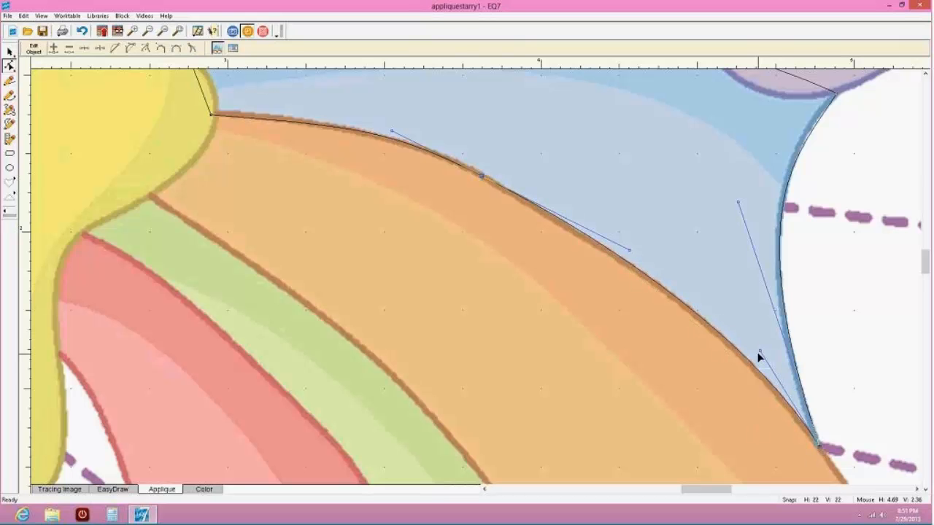
pyautogui.moveTo(759, 351); pyautogui.dragTo(750, 354)
pyautogui.moveTo(819, 446); pyautogui.dragTo(819, 449)
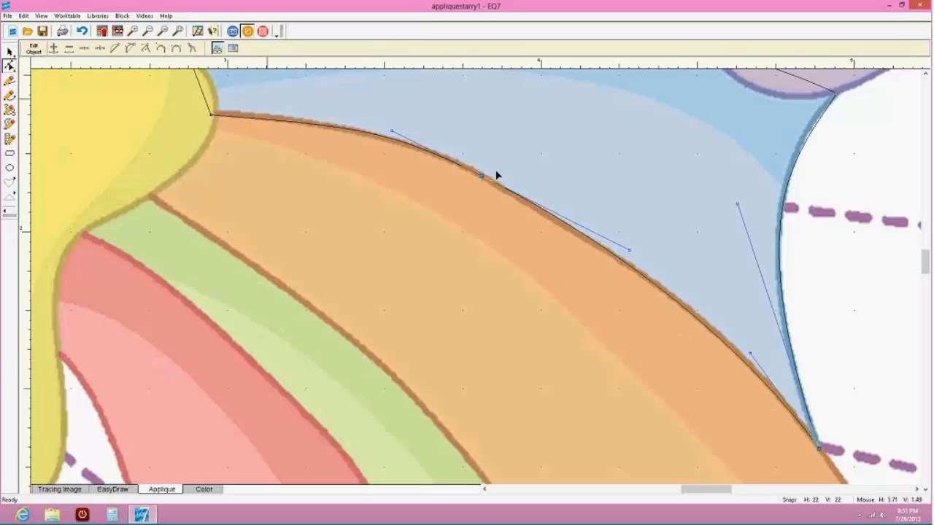
# Shift the patch's upper star-side node slightly into the star, then curve the short edge between the two star-side nodes along the star's outline
pyautogui.moveTo(924, 266); pyautogui.dragTo(923, 251)
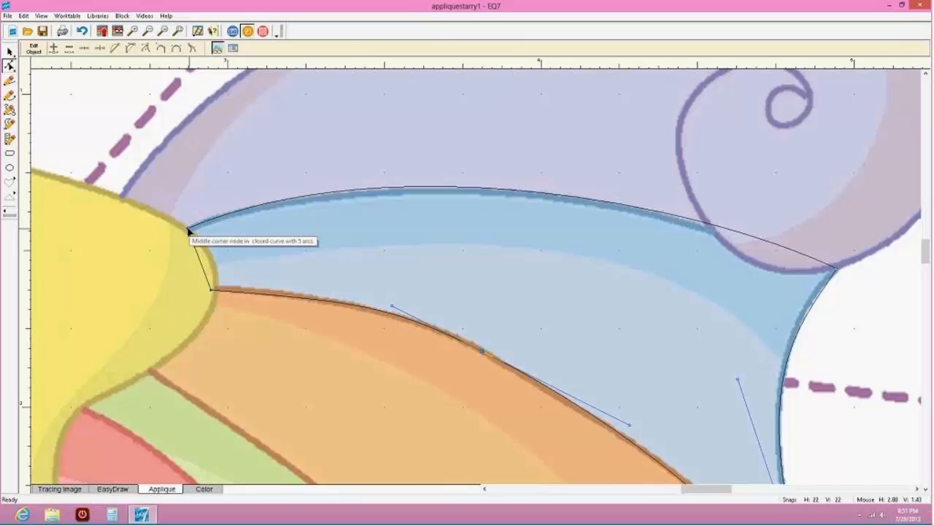
pyautogui.click(188, 231)
pyautogui.moveTo(188, 230); pyautogui.dragTo(184, 231)
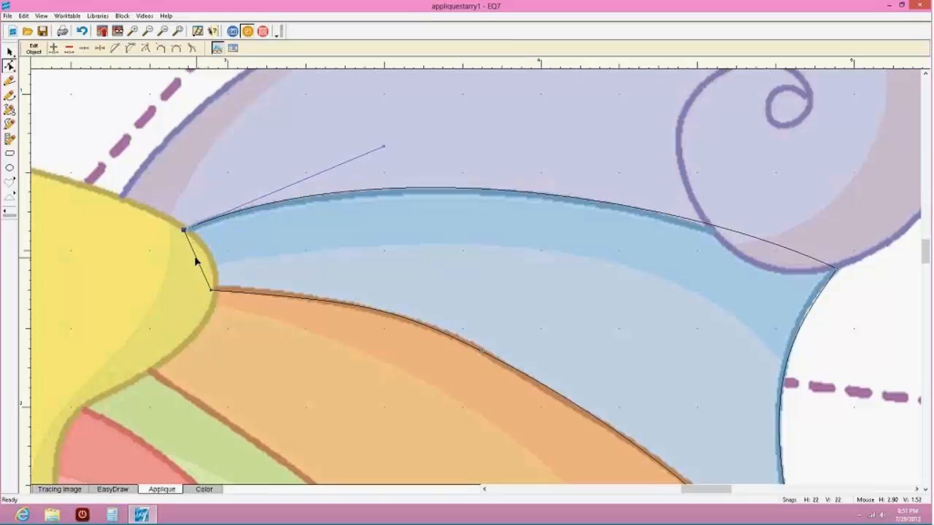
pyautogui.click(197, 263)
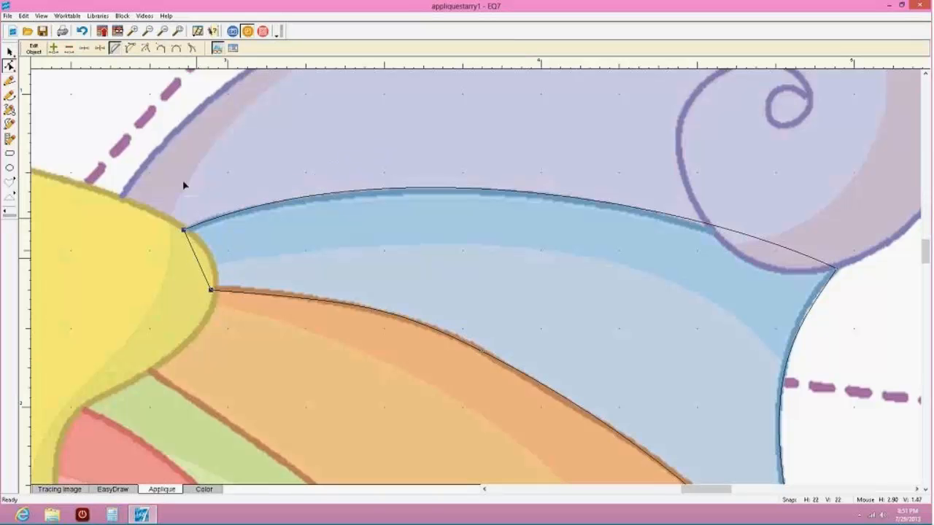
pyautogui.click(131, 48)
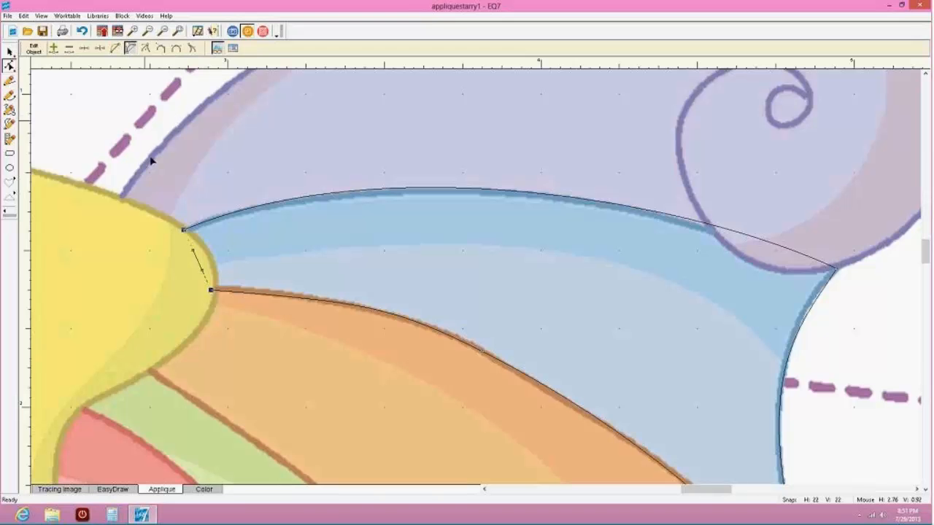
pyautogui.moveTo(202, 272)
pyautogui.mouseDown()
pyautogui.moveTo(212, 254)
pyautogui.moveTo(192, 246)
pyautogui.moveTo(210, 253)
pyautogui.moveTo(209, 271)
pyautogui.mouseUp()
pyautogui.click(211, 291)
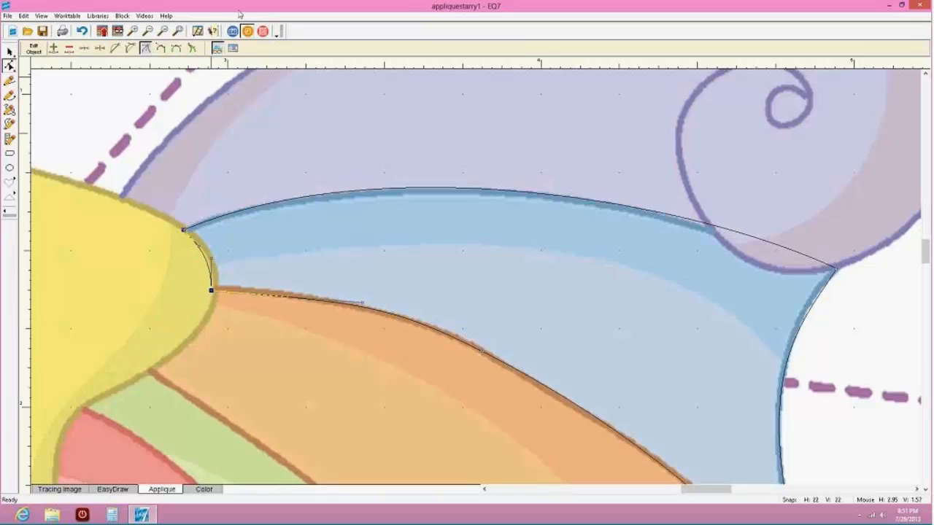
# Fit the whole block in view and color the finished tail patch with the mottled medium-blue fabric
pyautogui.click(180, 31)
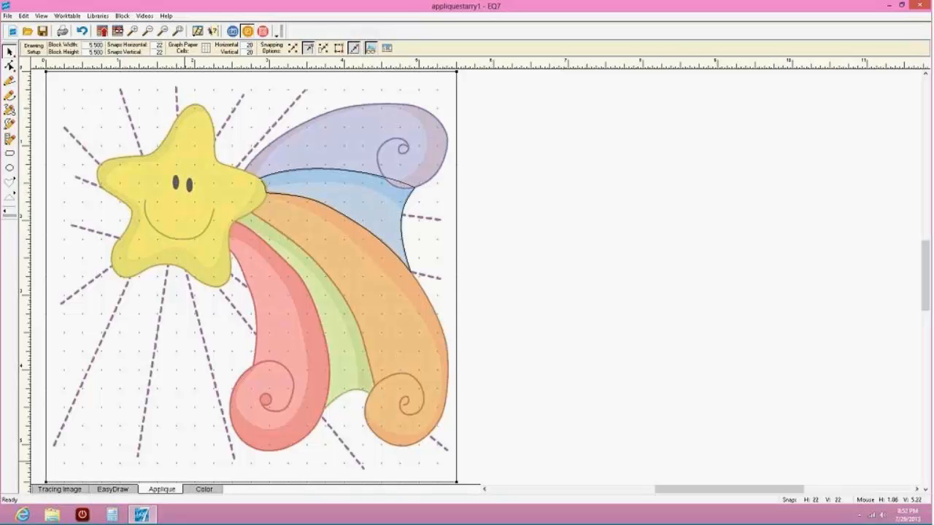
pyautogui.click(204, 490)
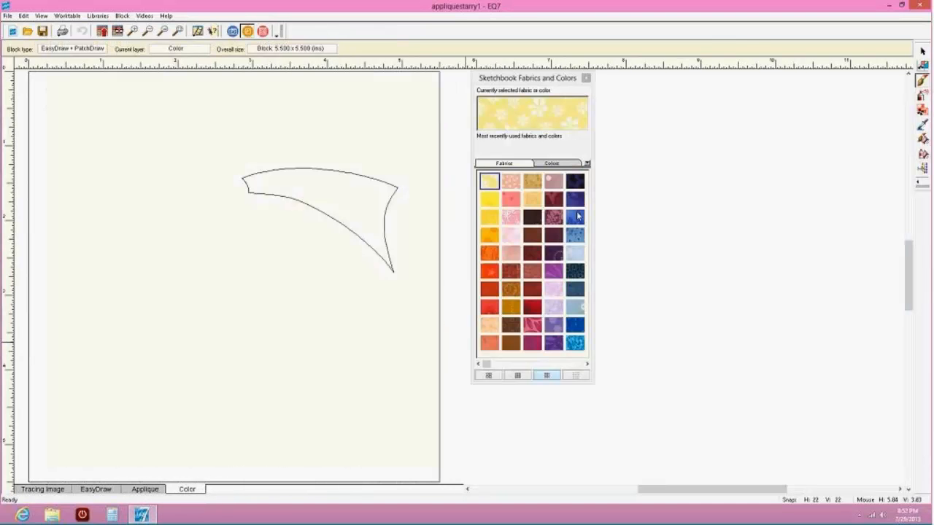
pyautogui.click(576, 217)
pyautogui.click(350, 179)
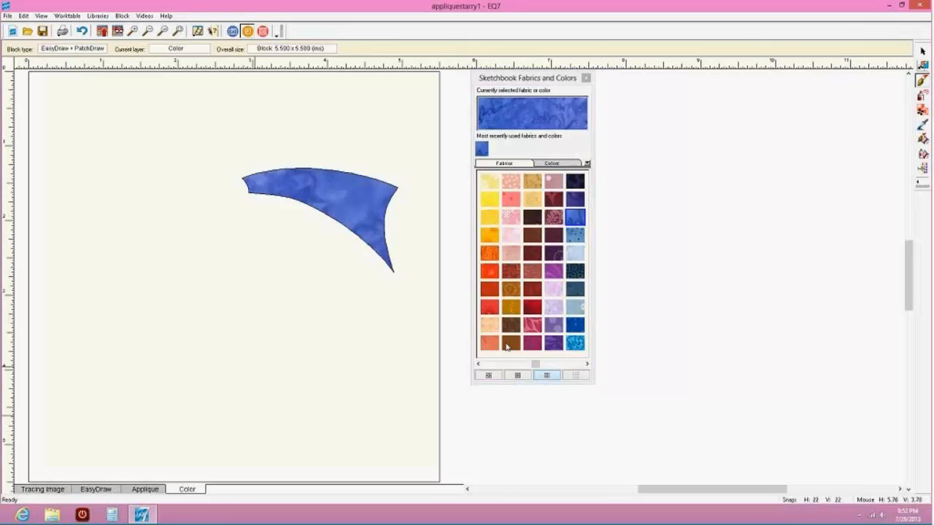
# Recolor the tail patch with the bright speckled turquoise-blue fabric and return to the applique drawing
pyautogui.click(576, 343)
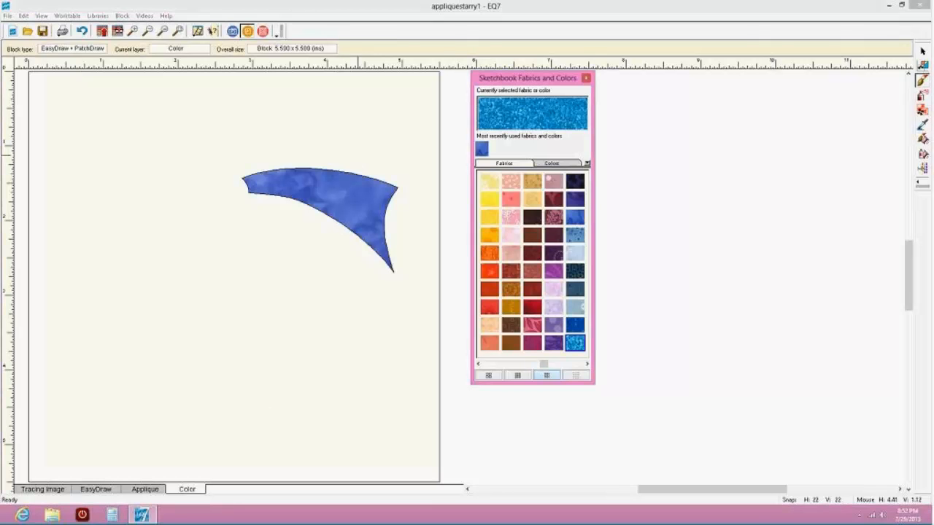
pyautogui.click(343, 192)
pyautogui.click(145, 489)
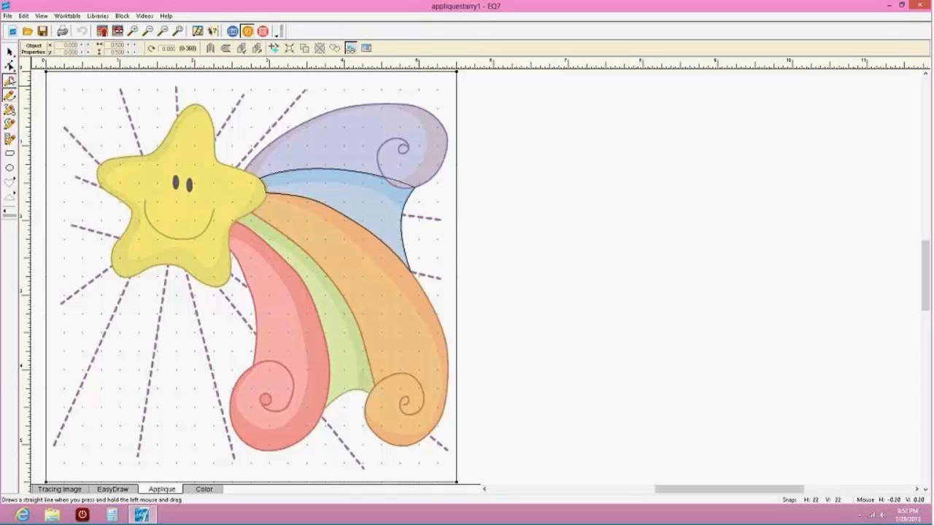
# Draw a curve along the green and orange tail sections' shared border, from the star to the orange curl, and bend it roughly onto the outline
pyautogui.click(10, 95)
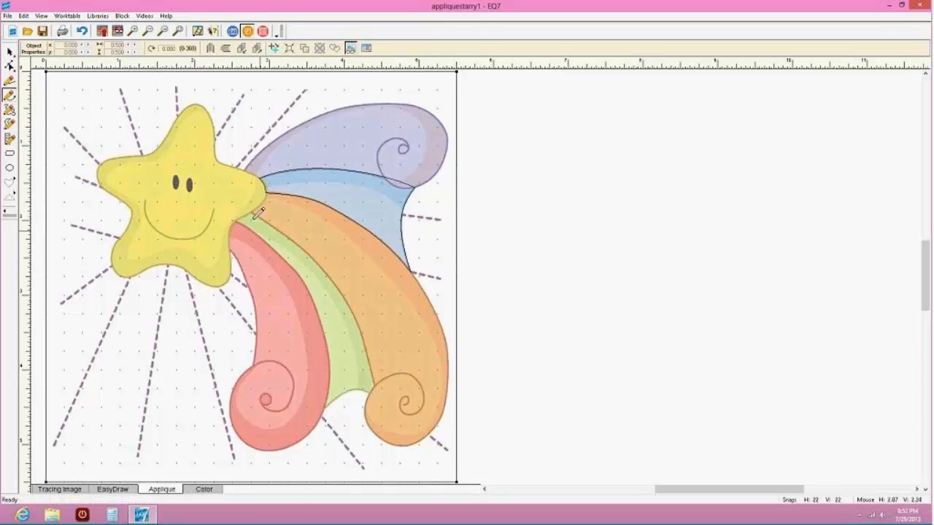
pyautogui.moveTo(254, 213)
pyautogui.mouseDown()
pyautogui.moveTo(306, 227)
pyautogui.moveTo(379, 363)
pyautogui.moveTo(381, 380)
pyautogui.moveTo(345, 302)
pyautogui.moveTo(379, 383)
pyautogui.mouseUp()
pyautogui.click(10, 66)
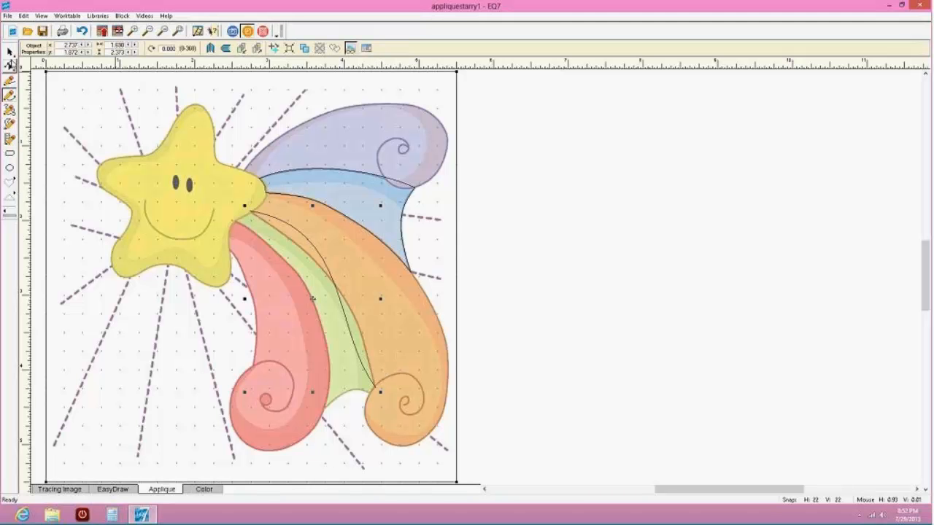
pyautogui.click(287, 222)
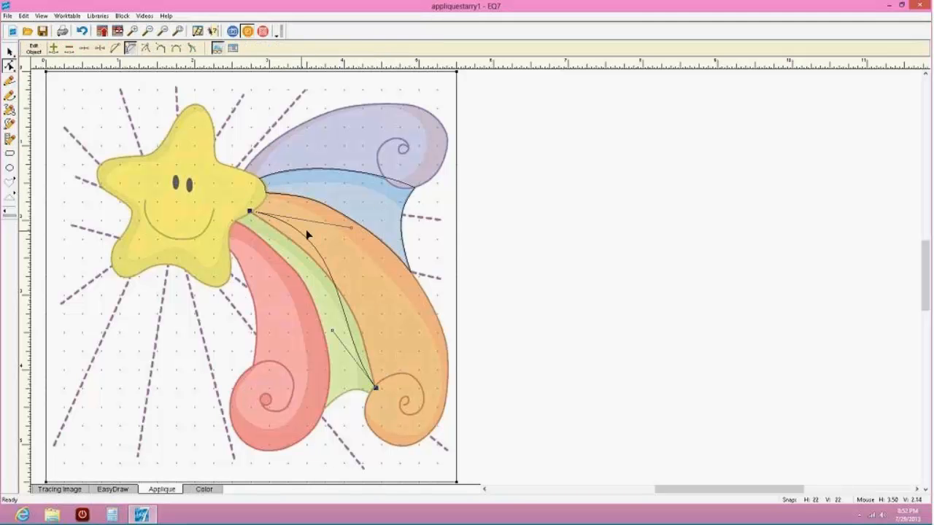
pyautogui.moveTo(354, 229); pyautogui.dragTo(317, 236)
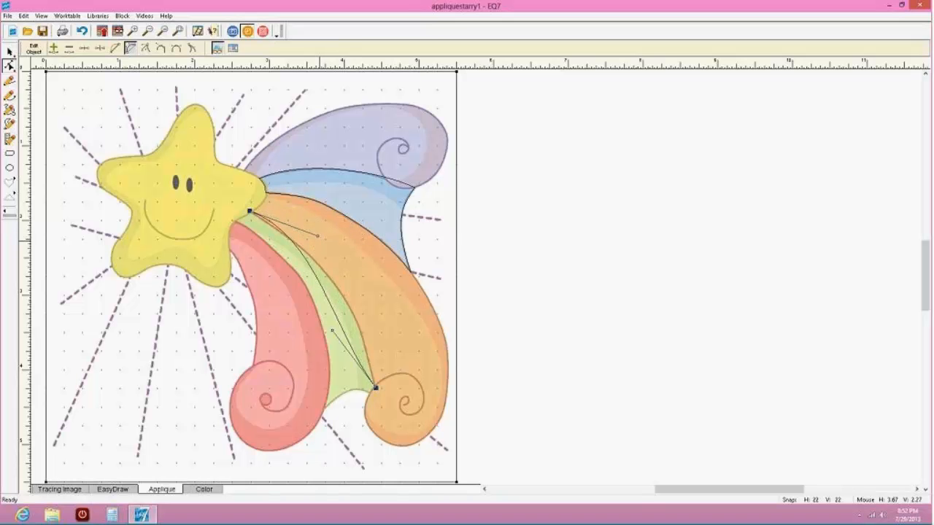
pyautogui.moveTo(332, 333); pyautogui.dragTo(351, 279)
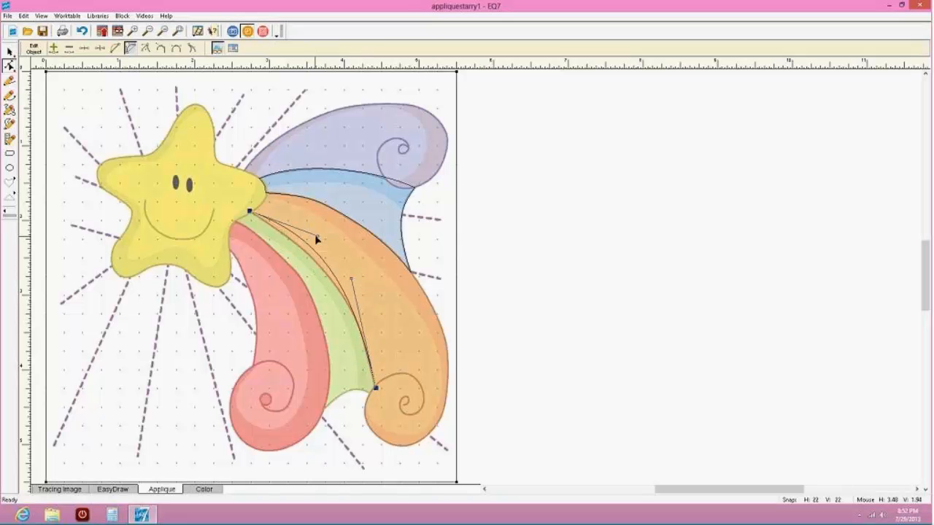
# Refine the green-orange border curve by shortening its star-side handle, nudging the star-side node and fine-tuning both handles against the outline
pyautogui.click(314, 235)
pyautogui.click(306, 245)
pyautogui.moveTo(318, 240); pyautogui.dragTo(304, 240)
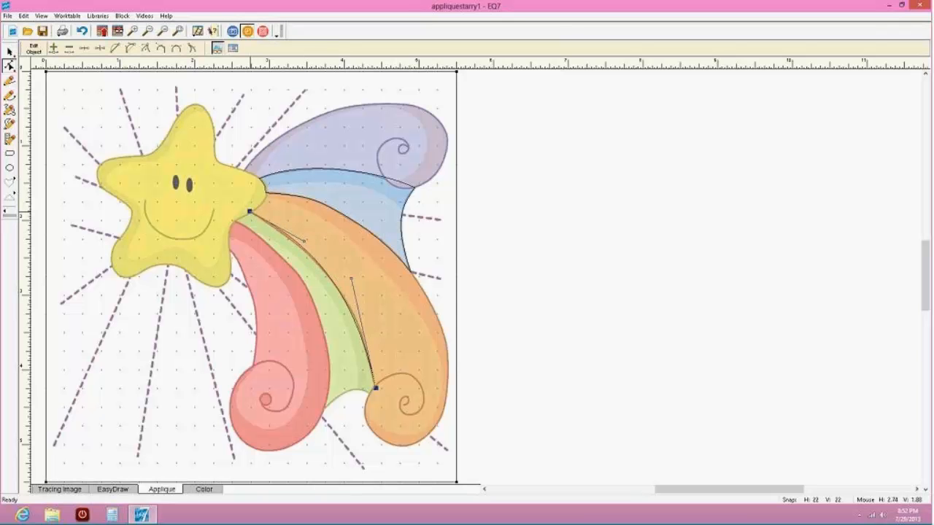
pyautogui.moveTo(251, 211); pyautogui.dragTo(248, 212)
pyautogui.moveTo(305, 246)
pyautogui.mouseDown()
pyautogui.moveTo(290, 232)
pyautogui.moveTo(350, 255)
pyautogui.moveTo(307, 242)
pyautogui.mouseUp()
pyautogui.moveTo(352, 282)
pyautogui.mouseDown()
pyautogui.moveTo(357, 275)
pyautogui.moveTo(371, 335)
pyautogui.moveTo(328, 193)
pyautogui.moveTo(355, 278)
pyautogui.mouseUp()
pyautogui.moveTo(306, 242); pyautogui.dragTo(302, 242)
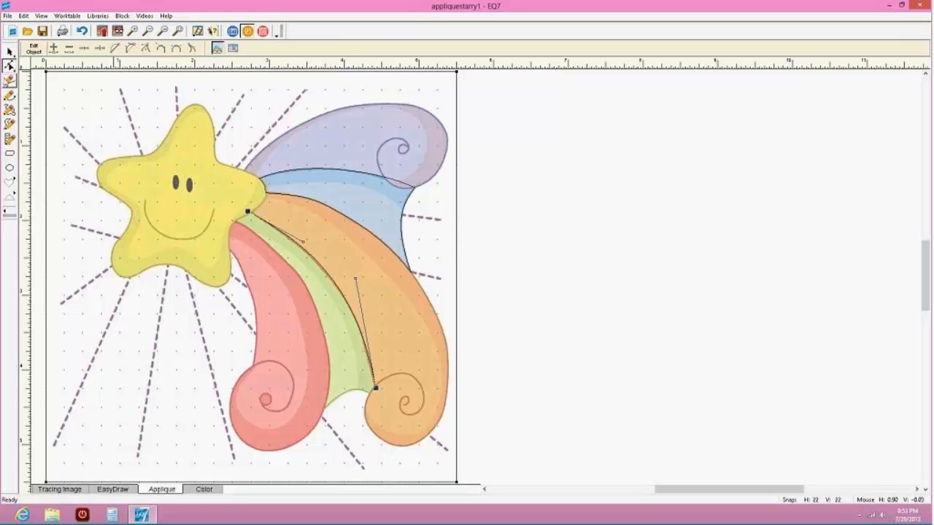
# Close the green patch with curves along its lower edge, the red section's border and the star's edge
pyautogui.click(10, 95)
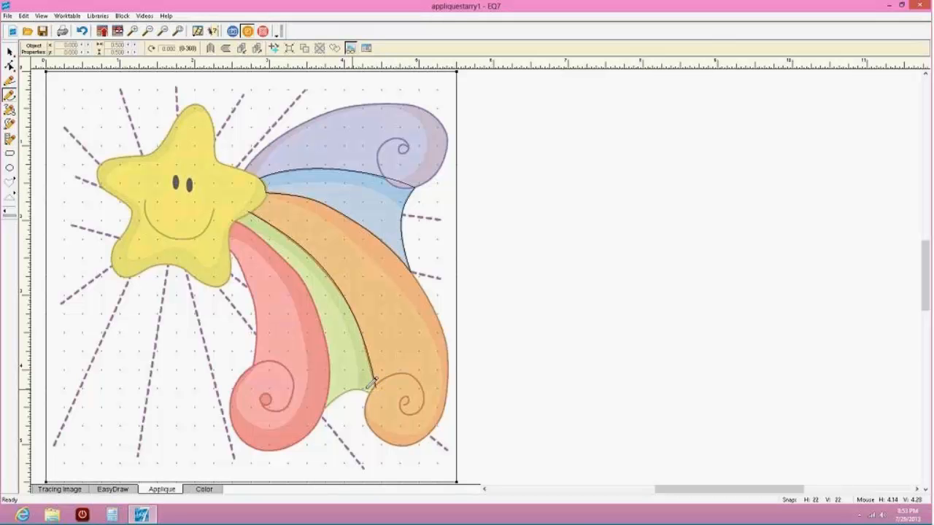
pyautogui.moveTo(378, 383)
pyautogui.mouseDown()
pyautogui.moveTo(344, 389)
pyautogui.moveTo(324, 409)
pyautogui.moveTo(332, 341)
pyautogui.moveTo(275, 239)
pyautogui.moveTo(241, 213)
pyautogui.mouseUp()
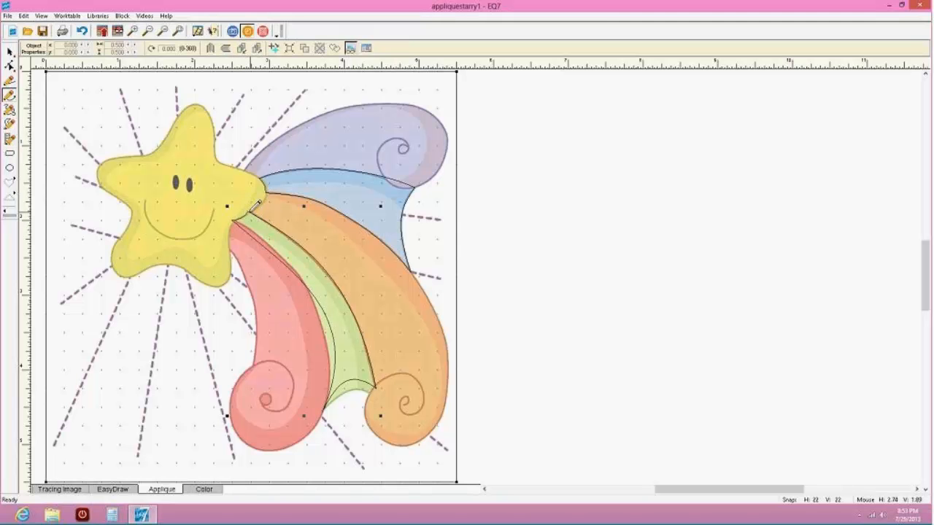
pyautogui.click(10, 52)
pyautogui.click(304, 311)
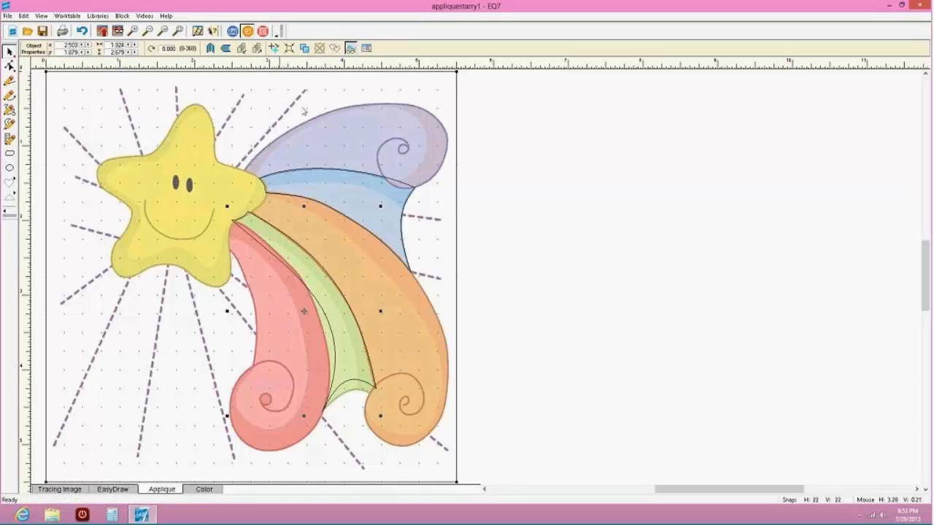
pyautogui.click(258, 246)
pyautogui.press('space')
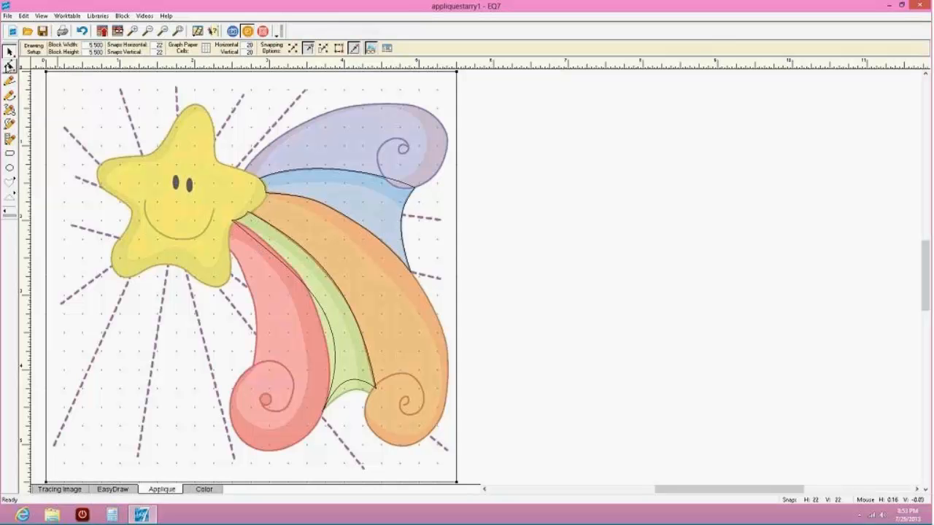
# Move the green patch's lower star-side node to the corner where star, green and red sections meet, and angle its star-edge handle upward
pyautogui.click(260, 249)
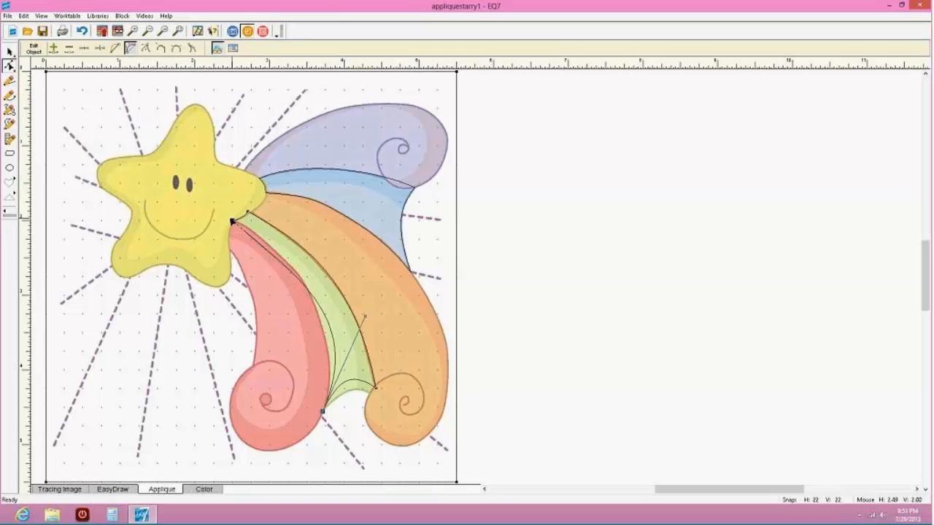
pyautogui.click(231, 219)
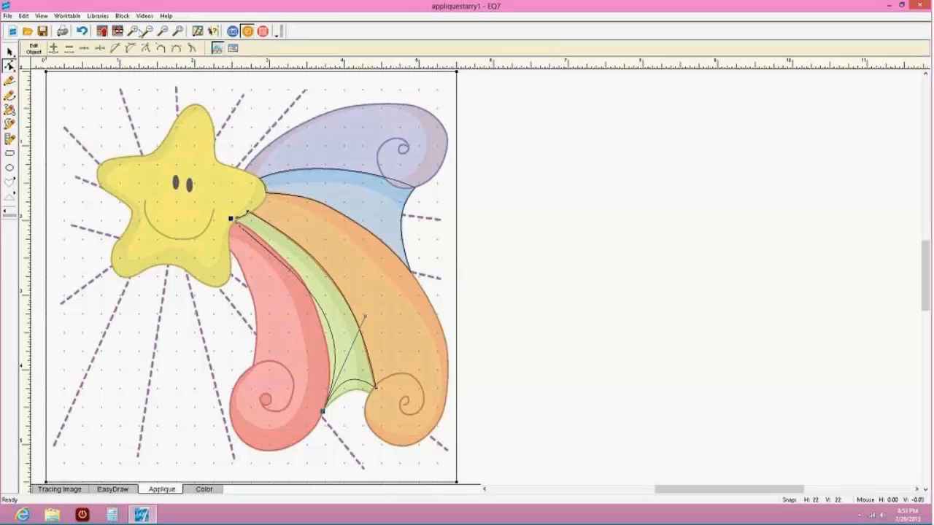
pyautogui.click(138, 31)
pyautogui.moveTo(210, 212); pyautogui.dragTo(278, 255)
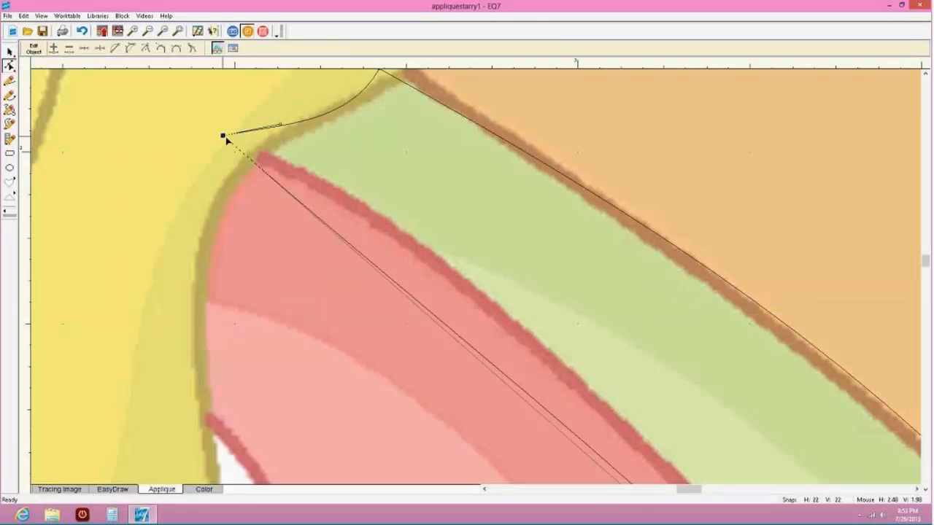
pyautogui.moveTo(225, 139); pyautogui.dragTo(252, 145)
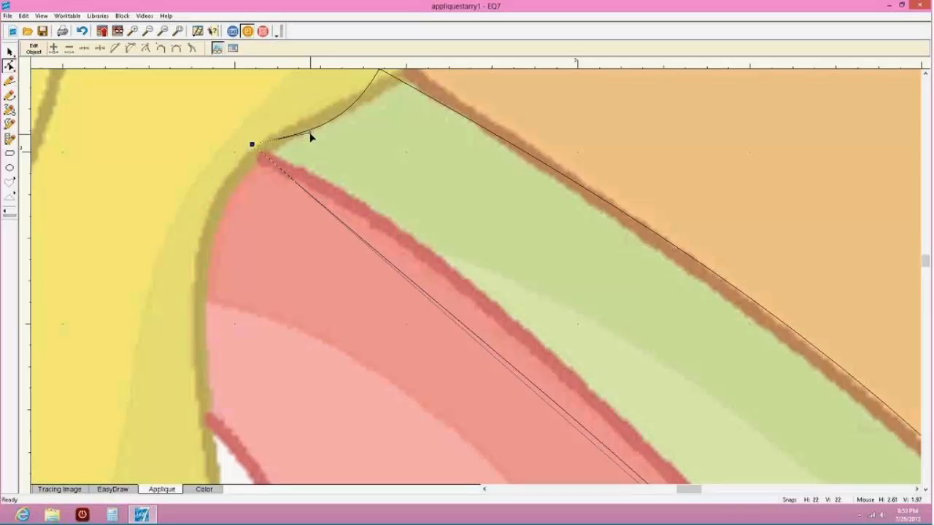
pyautogui.moveTo(310, 137); pyautogui.dragTo(284, 109)
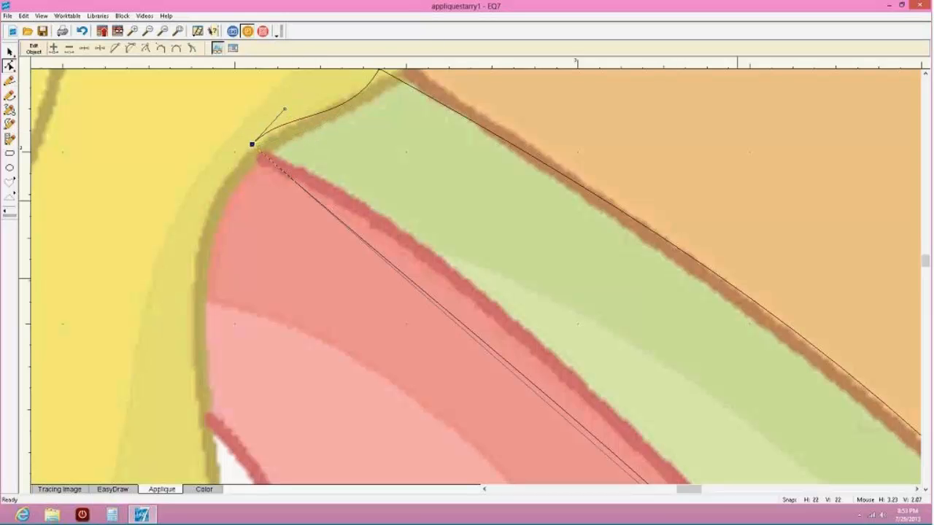
# Shift the green patch's upper star-side node slightly into the star and adjust the short edge's handles to follow the star outline
pyautogui.moveTo(927, 261); pyautogui.dragTo(926, 252)
pyautogui.moveTo(379, 307); pyautogui.dragTo(396, 298)
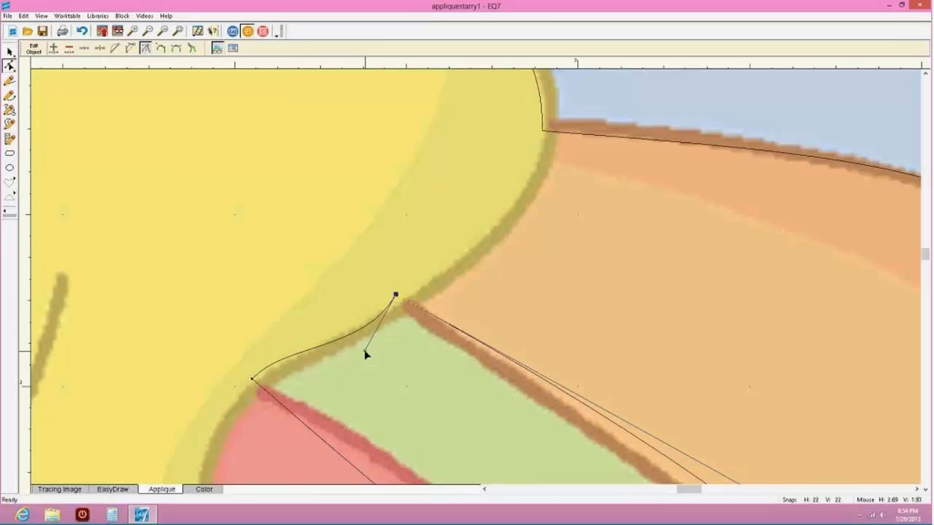
pyautogui.moveTo(366, 351); pyautogui.dragTo(350, 337)
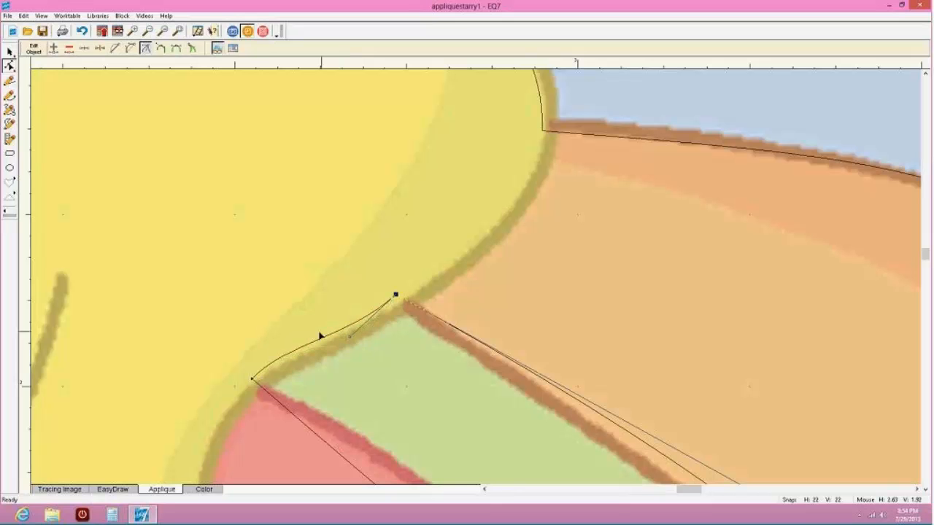
pyautogui.click(253, 377)
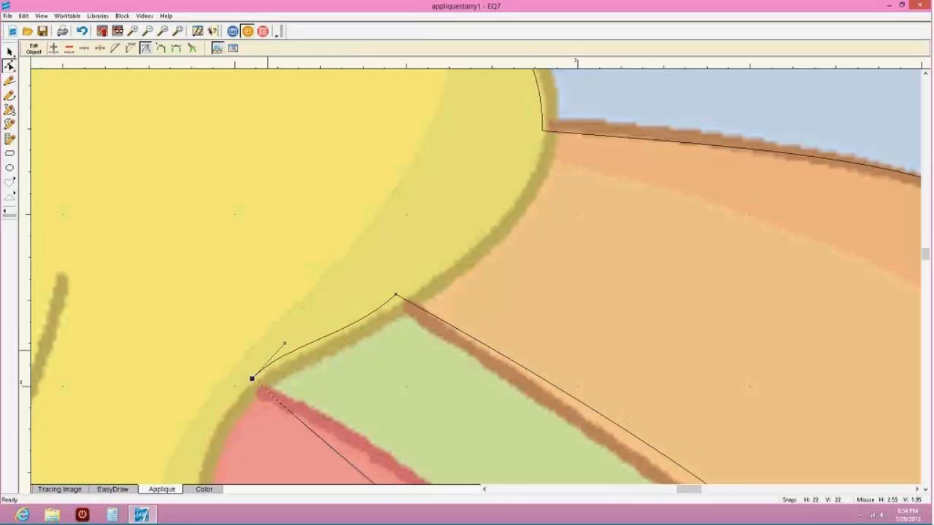
pyautogui.moveTo(283, 352)
pyautogui.mouseDown()
pyautogui.moveTo(283, 369)
pyautogui.moveTo(276, 360)
pyautogui.mouseUp()
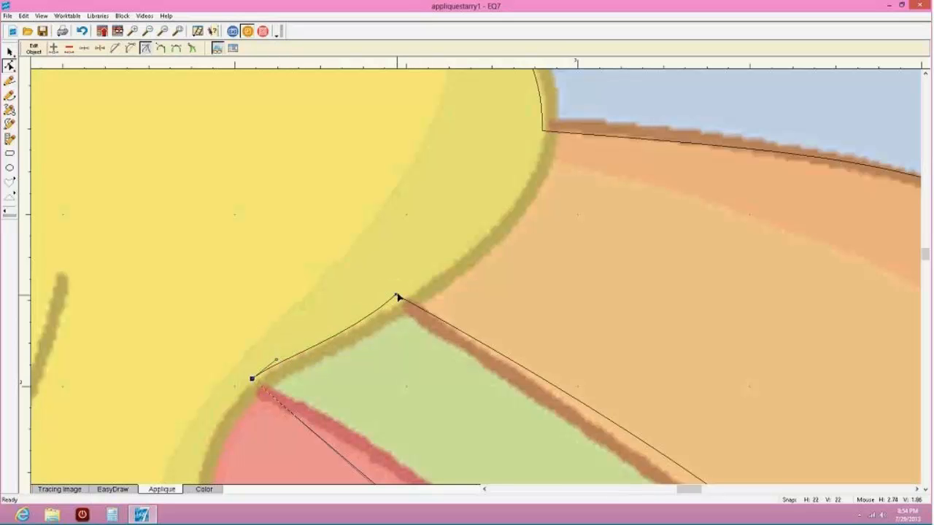
pyautogui.moveTo(394, 296); pyautogui.dragTo(398, 294)
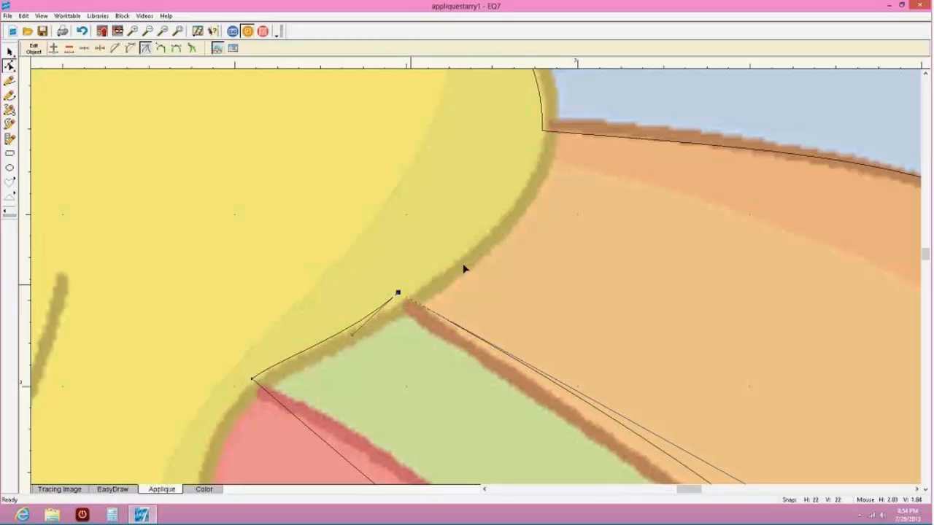
# Fit the whole block in view and reshape the green patch's orange-side curve and lower edge by adjusting handles and the tip node beside the orange curl
pyautogui.click(164, 32)
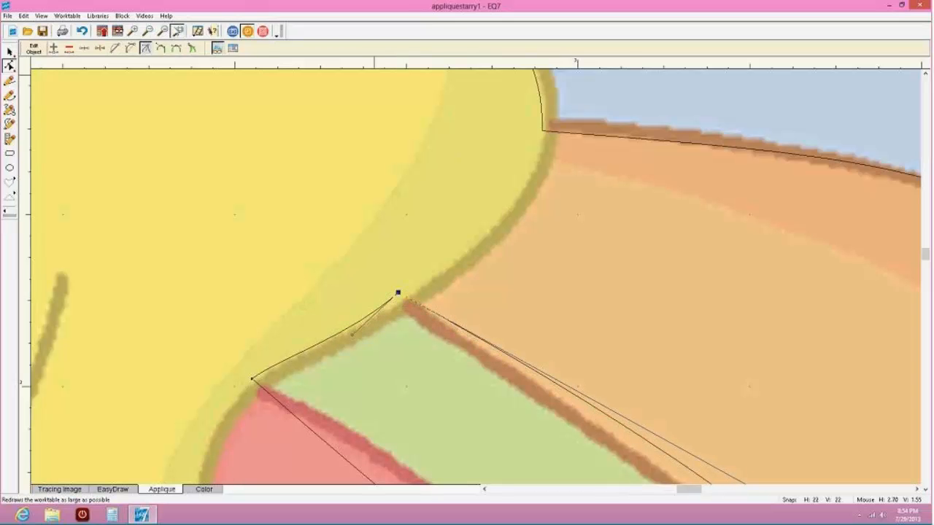
pyautogui.moveTo(308, 243); pyautogui.dragTo(300, 244)
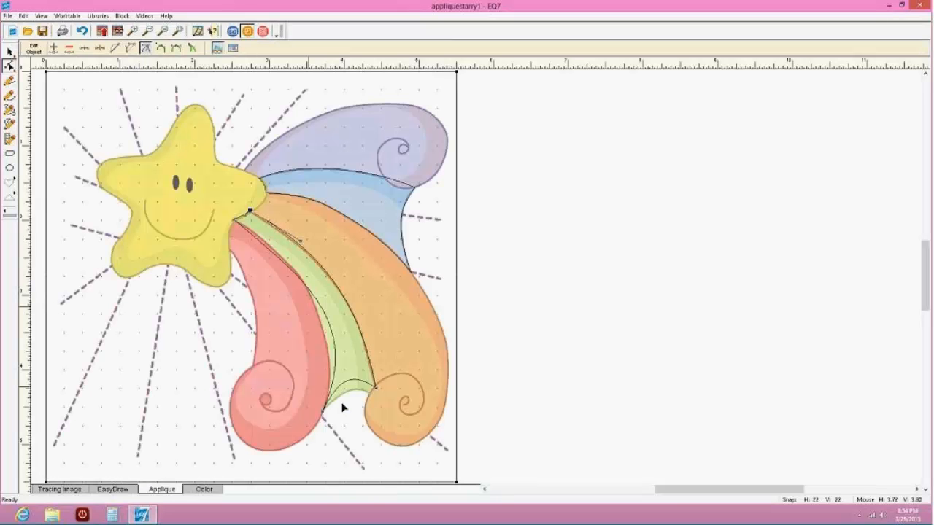
pyautogui.click(375, 392)
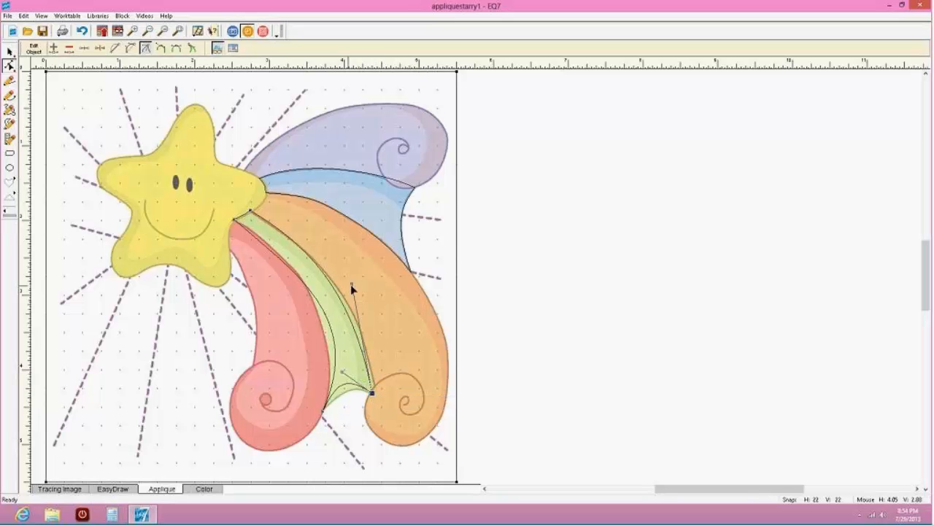
pyautogui.moveTo(355, 287); pyautogui.dragTo(372, 300)
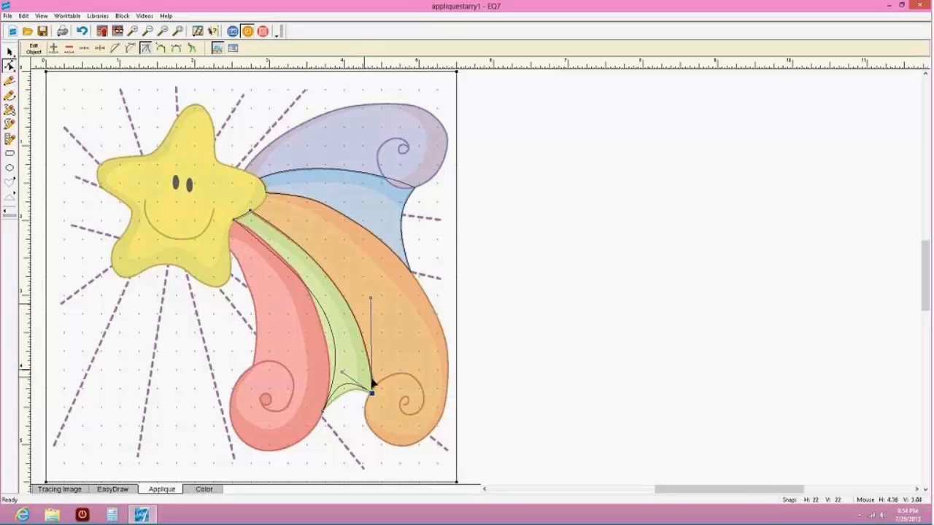
pyautogui.moveTo(373, 395); pyautogui.dragTo(343, 396)
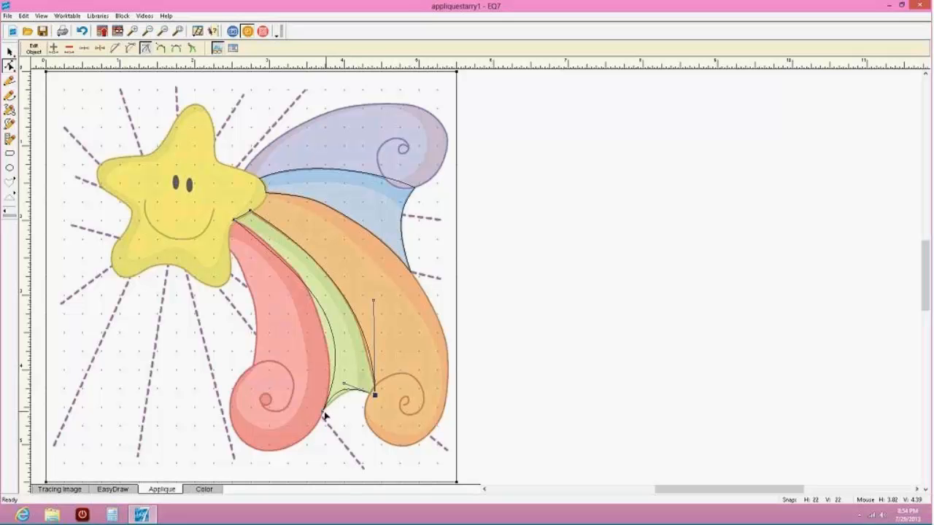
# Position the green patch's lower red-side node on the outline and adjust its handles to fit the lower edge and the red border
pyautogui.click(323, 409)
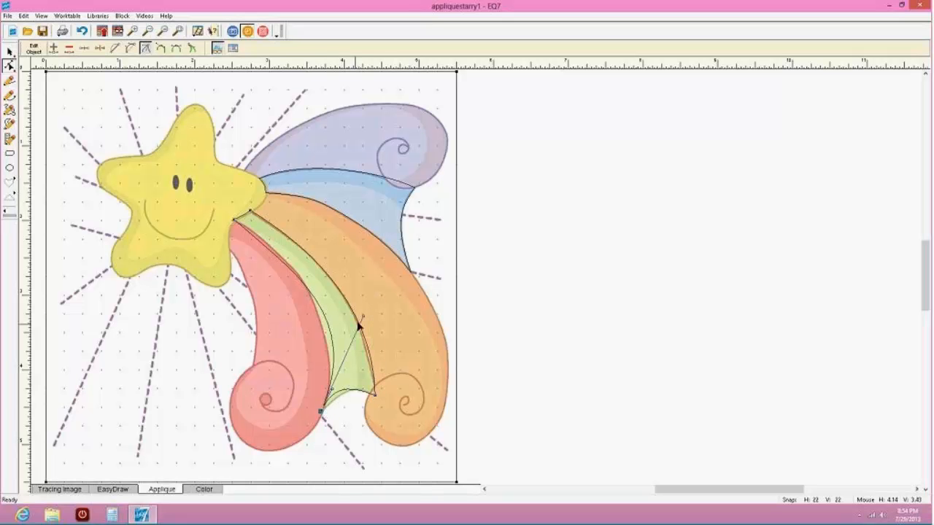
pyautogui.moveTo(365, 319); pyautogui.dragTo(346, 394)
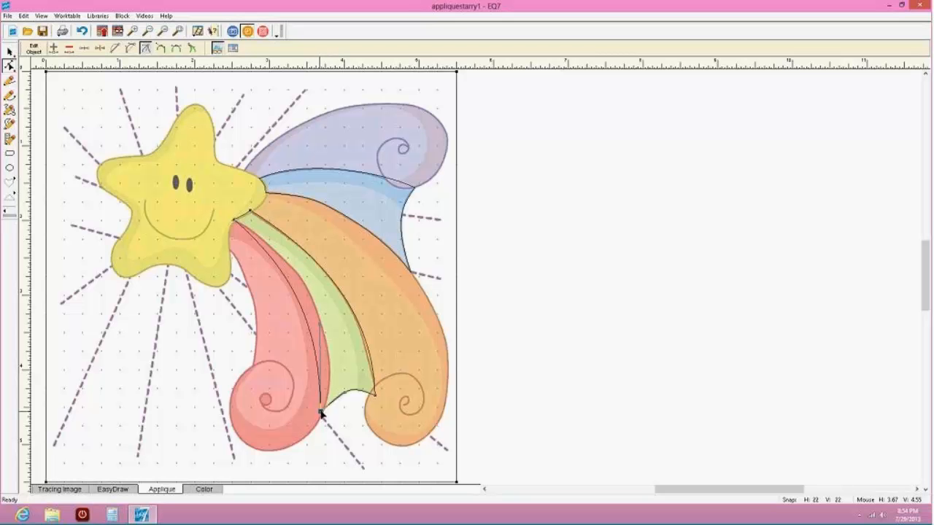
pyautogui.moveTo(321, 413); pyautogui.dragTo(323, 409)
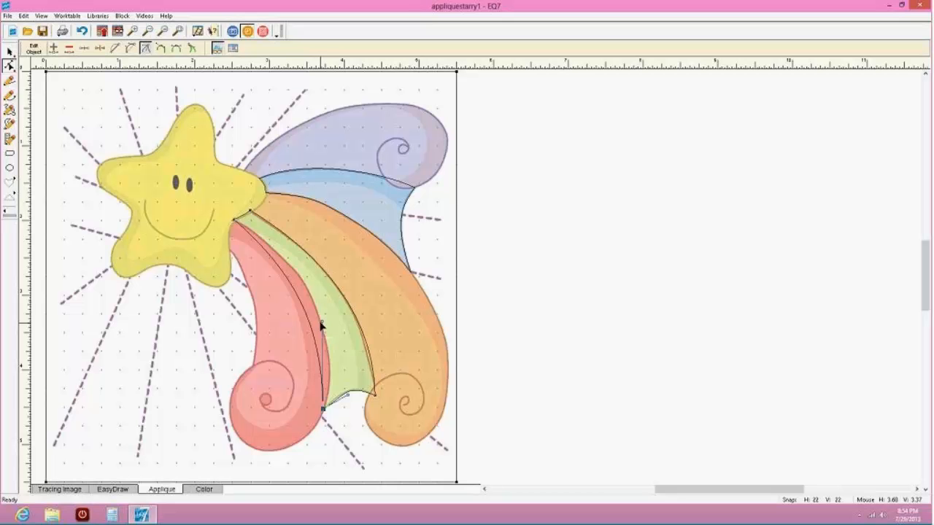
pyautogui.moveTo(321, 326); pyautogui.dragTo(340, 313)
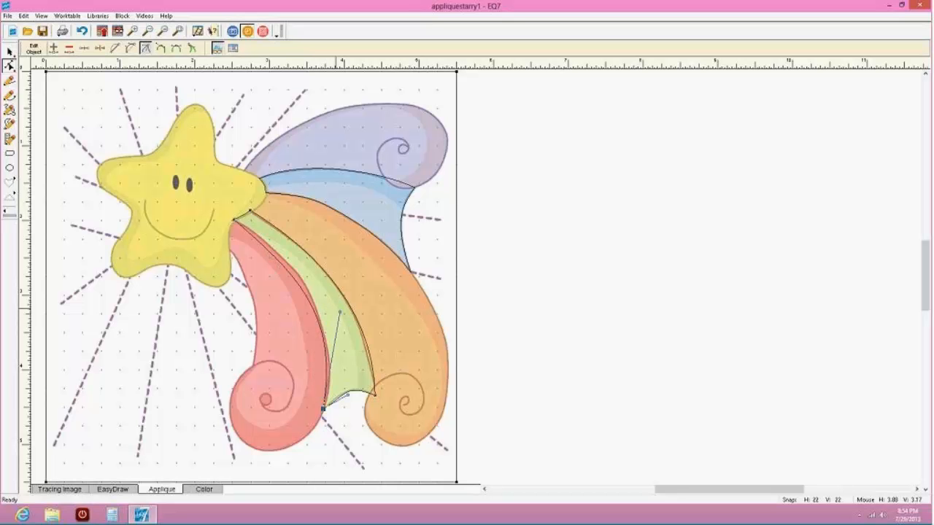
# Reshape the green patch's red-side edge by repositioning the lower node and angling its long handle toward the red border
pyautogui.click(234, 224)
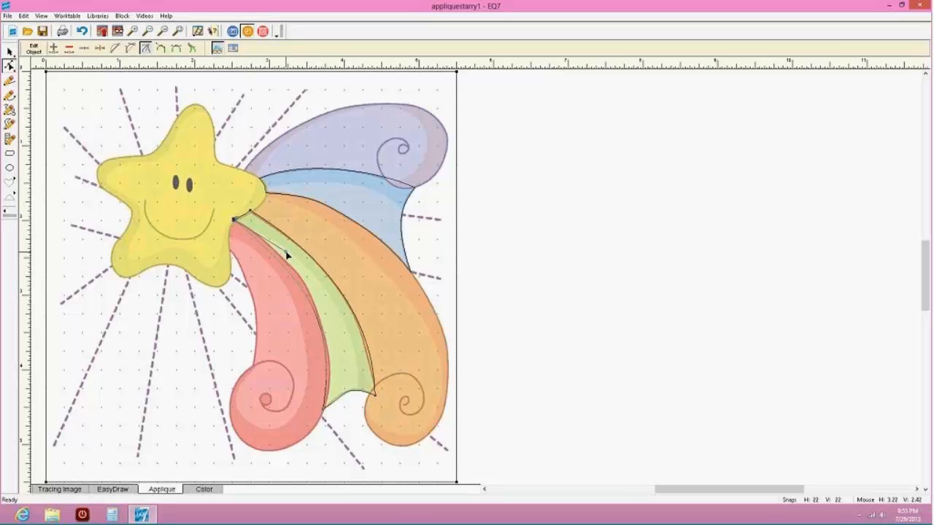
pyautogui.click(324, 407)
pyautogui.click(350, 397)
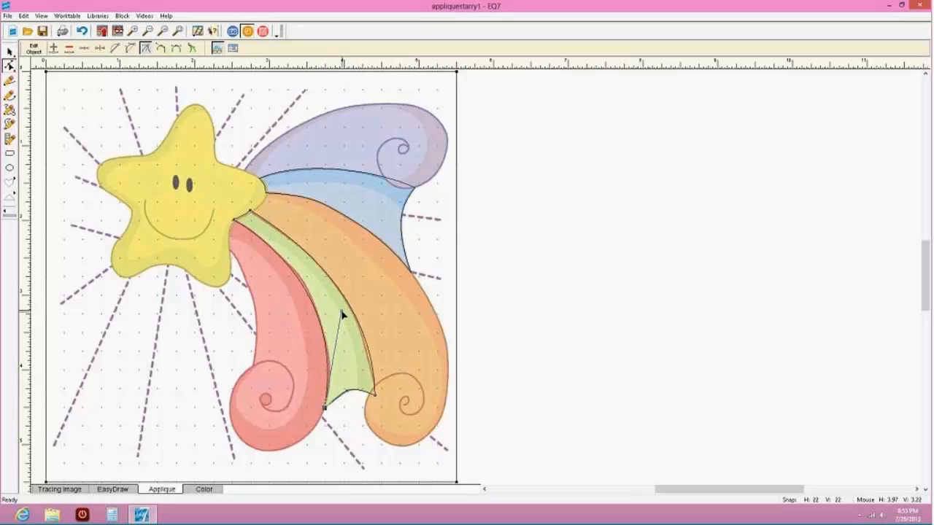
pyautogui.moveTo(341, 313); pyautogui.dragTo(332, 294)
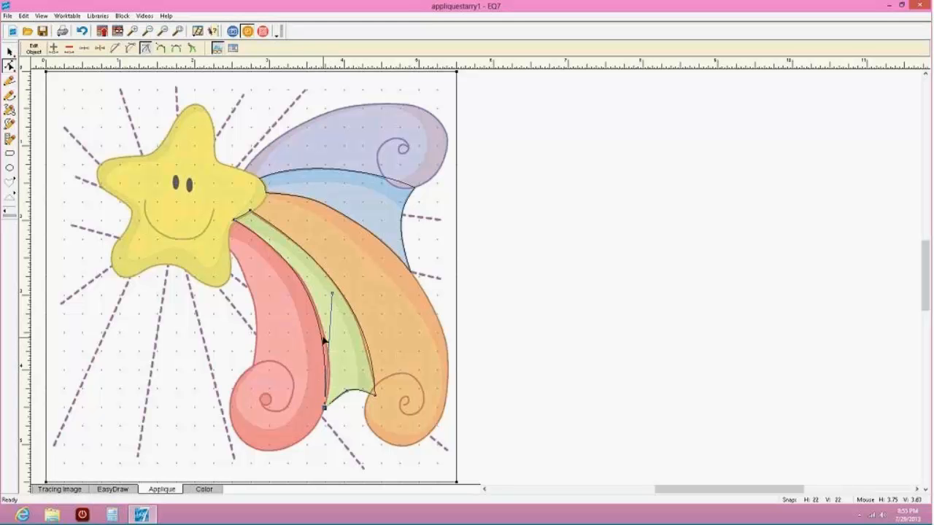
# Add a node midway along the green patch's red-side edge, place it on the outline and lengthen its lower handle
pyautogui.click(322, 339)
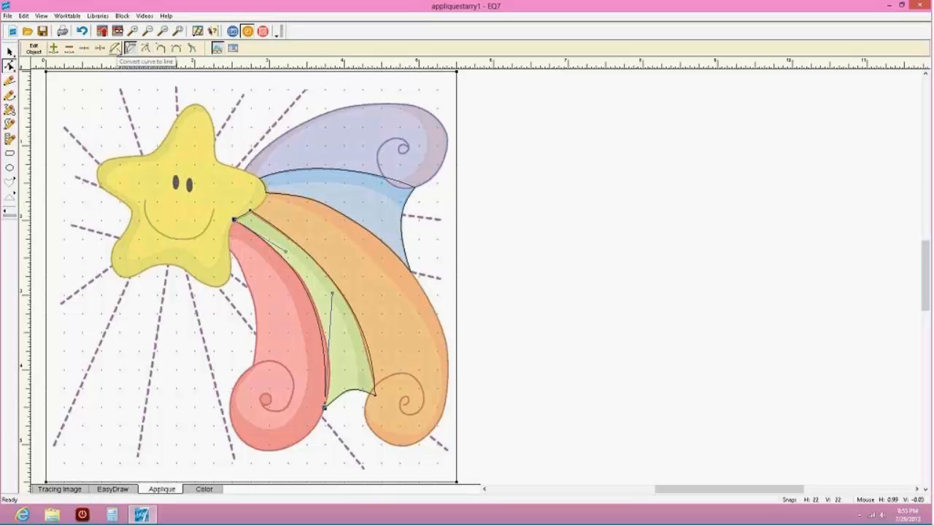
pyautogui.click(54, 49)
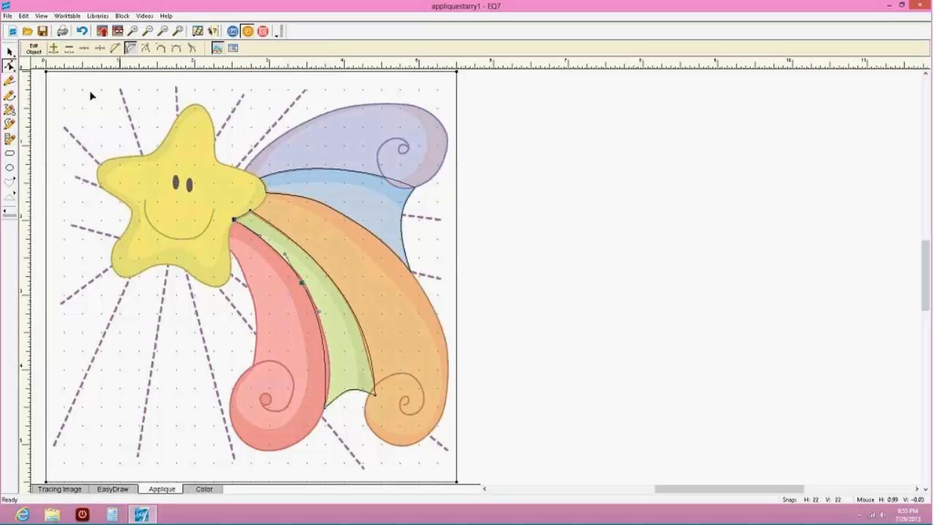
pyautogui.click(301, 284)
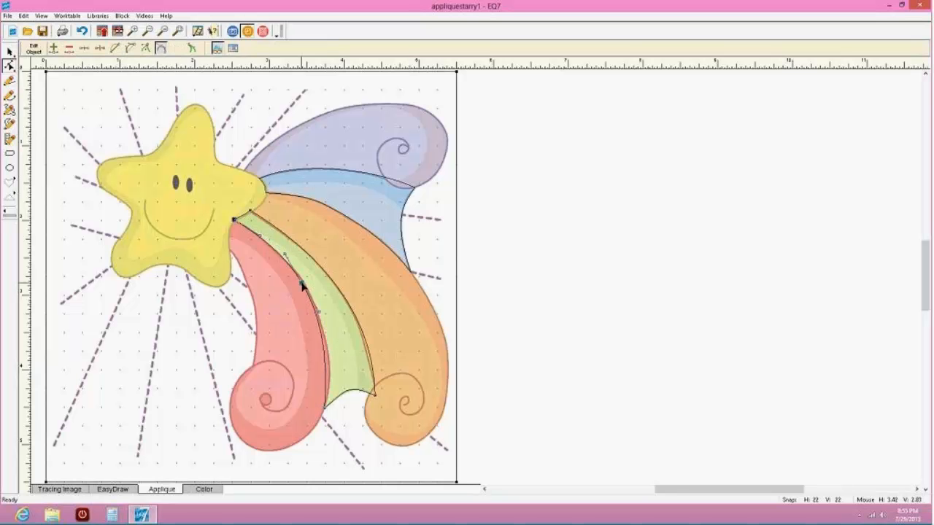
pyautogui.moveTo(301, 283); pyautogui.dragTo(308, 290)
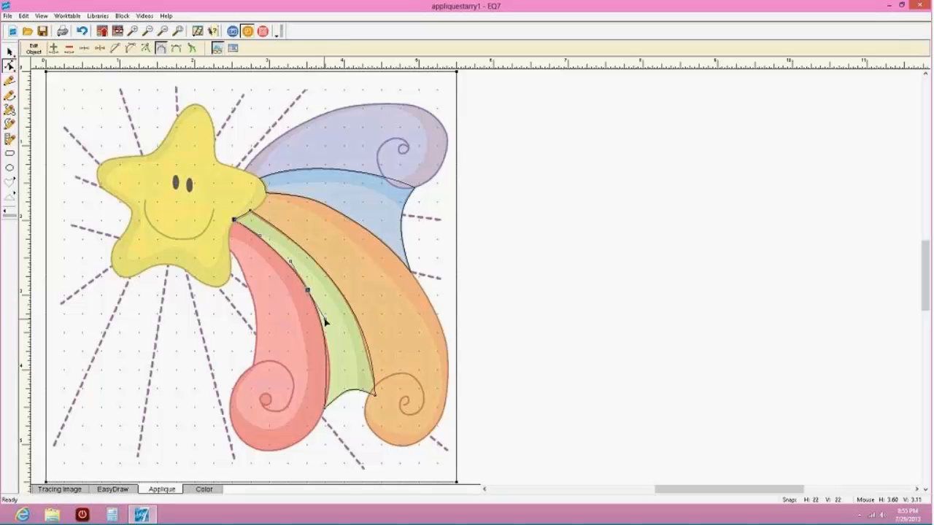
pyautogui.moveTo(326, 323)
pyautogui.mouseDown()
pyautogui.moveTo(342, 354)
pyautogui.moveTo(329, 326)
pyautogui.mouseUp()
# Refine the lower part of the green patch's red-side edge by adjusting the bottom node's handle and shifting the middle node
pyautogui.click(325, 408)
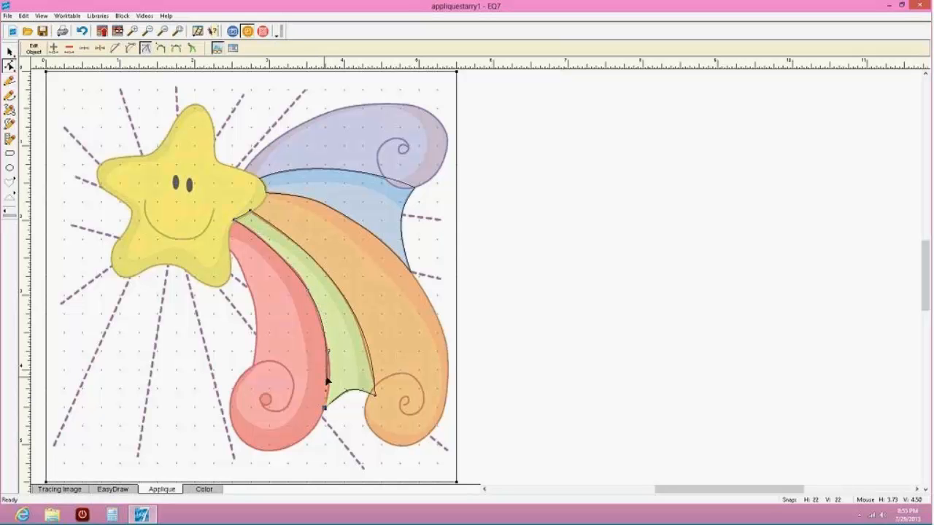
pyautogui.moveTo(329, 354); pyautogui.dragTo(333, 382)
pyautogui.click(307, 290)
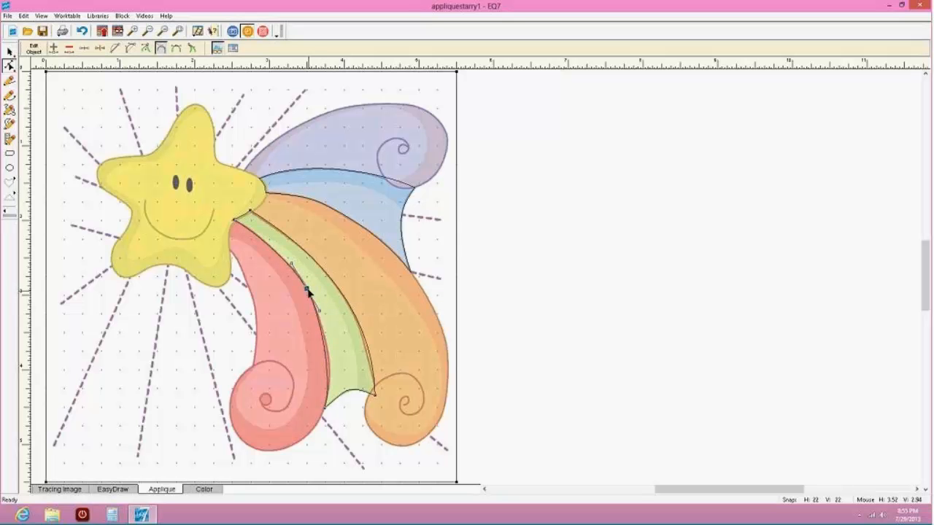
pyautogui.click(328, 367)
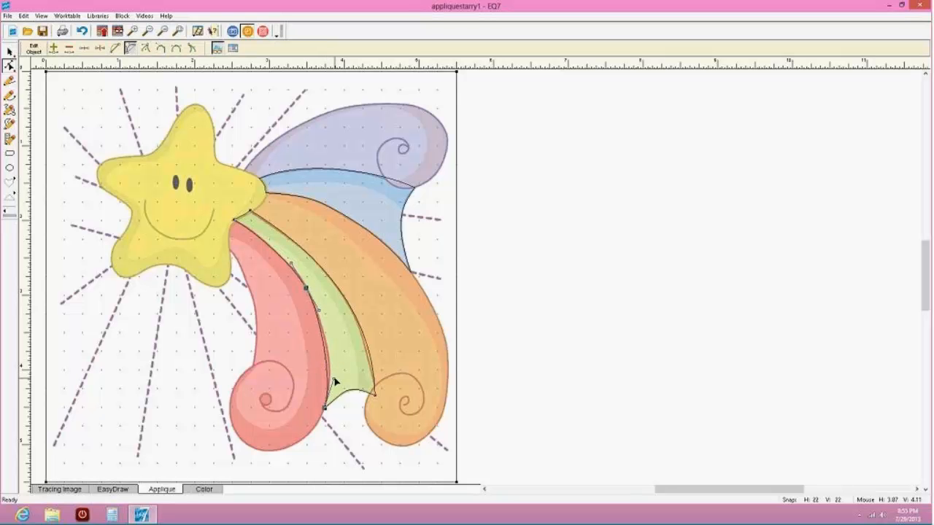
pyautogui.moveTo(335, 360); pyautogui.dragTo(335, 359)
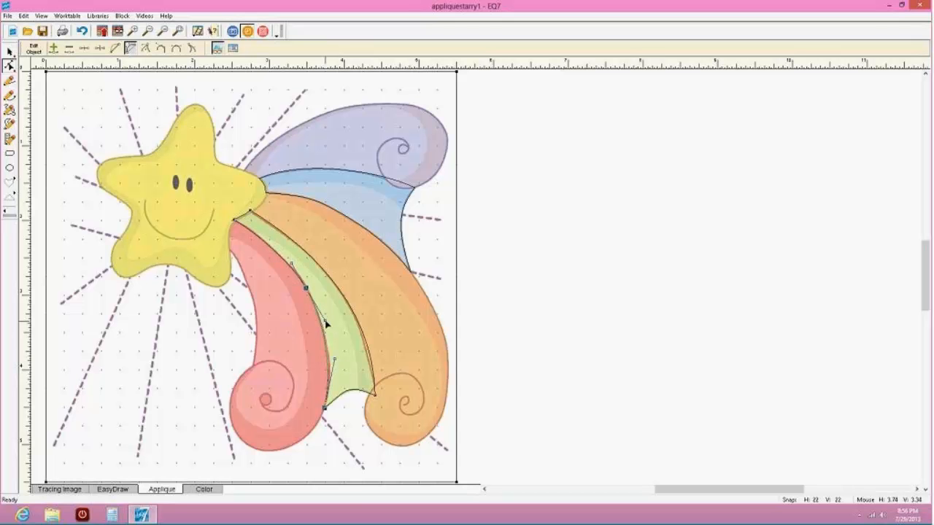
# Nudge the green patch's middle red-side node onto the outline and angle the tip handle so the orange-side curve fits the border
pyautogui.click(307, 288)
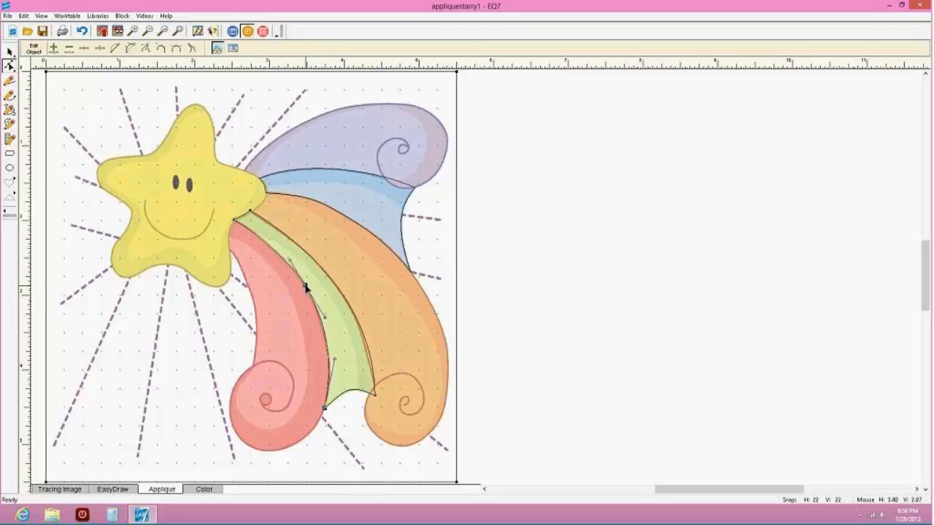
pyautogui.moveTo(306, 285); pyautogui.dragTo(304, 285)
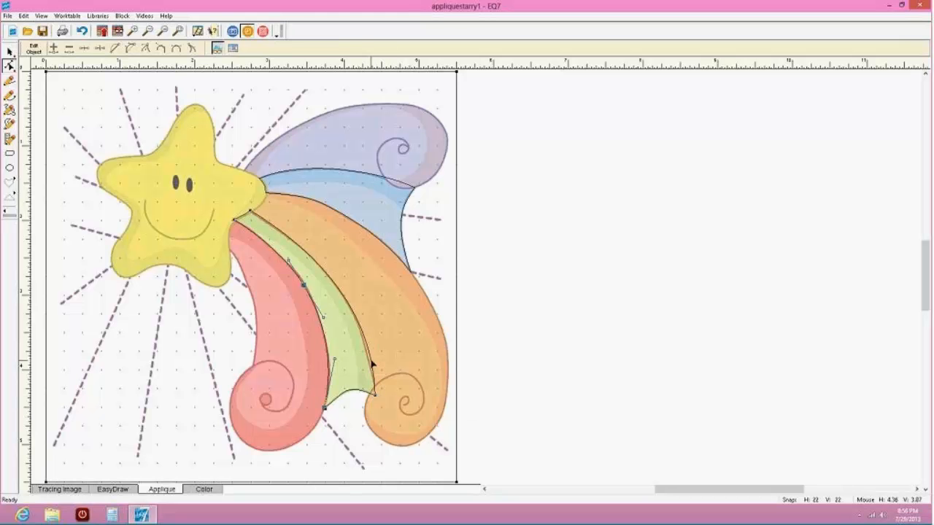
pyautogui.click(372, 364)
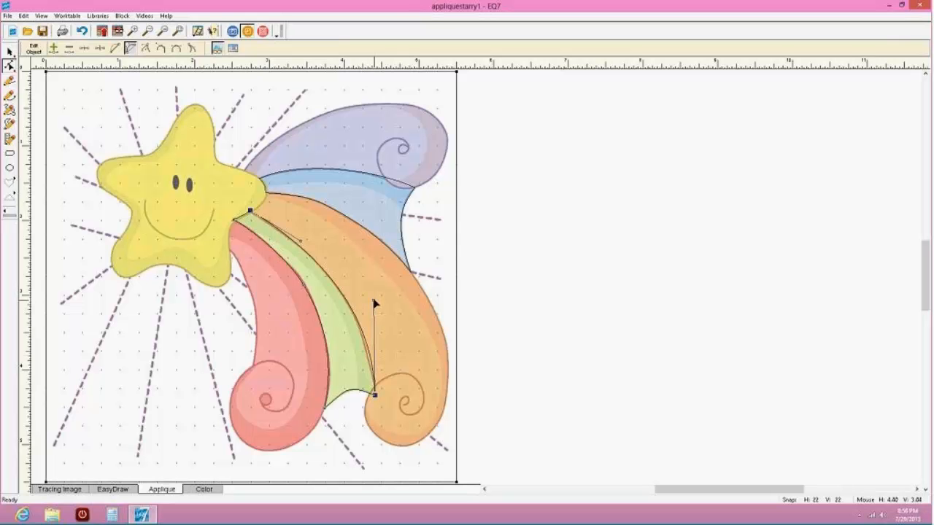
pyautogui.moveTo(374, 304); pyautogui.dragTo(363, 284)
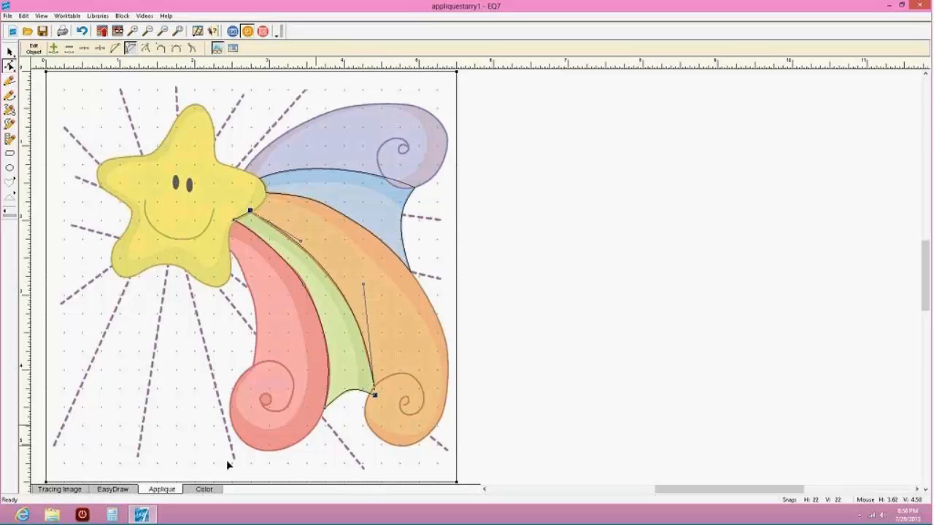
# Color the green patch with the mottled lime green fabric on the Color layer
pyautogui.click(204, 489)
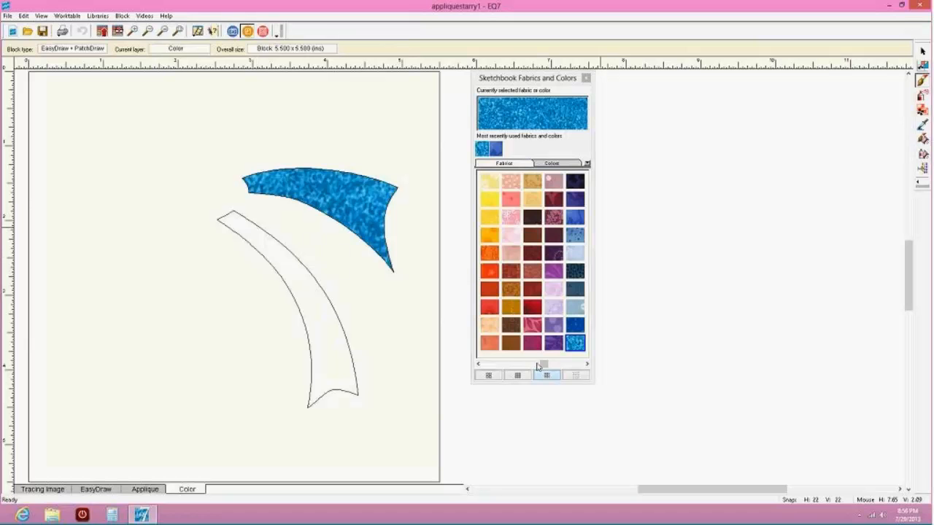
pyautogui.moveTo(541, 366); pyautogui.dragTo(576, 364)
pyautogui.click(575, 307)
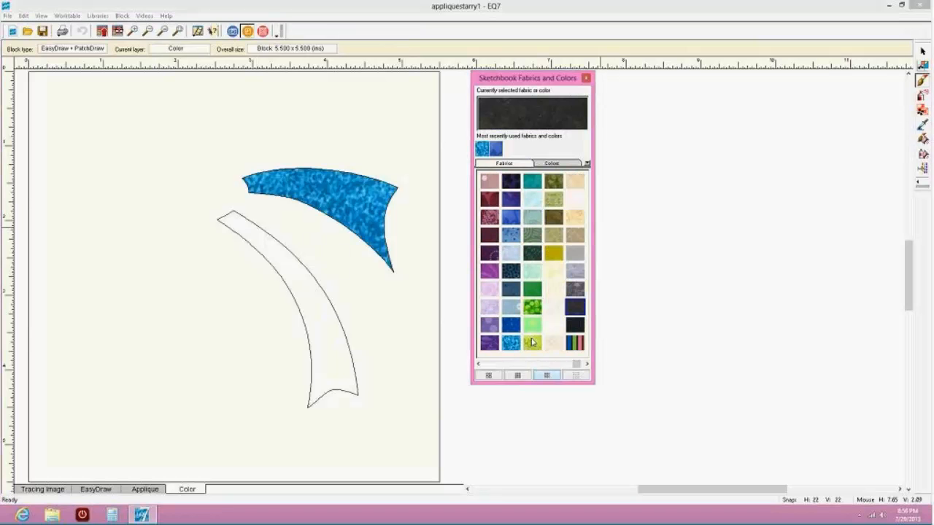
pyautogui.click(534, 342)
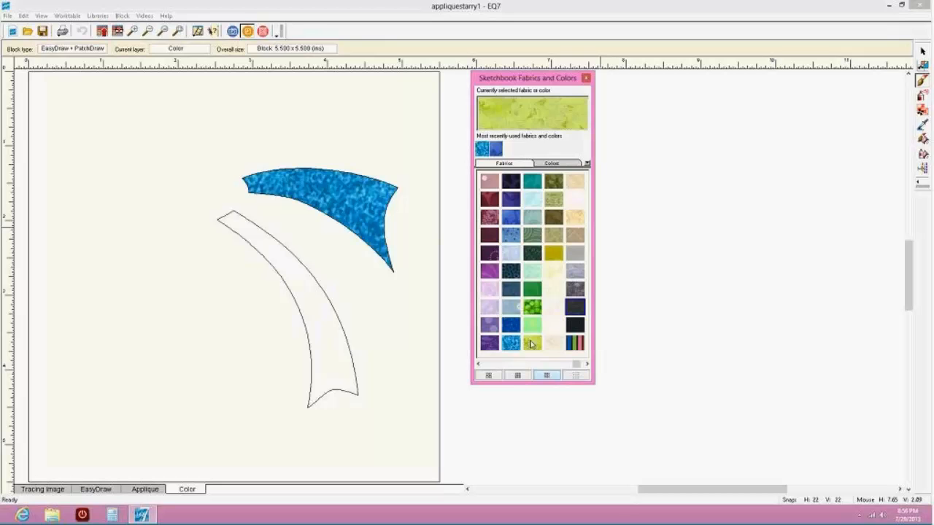
pyautogui.click(325, 303)
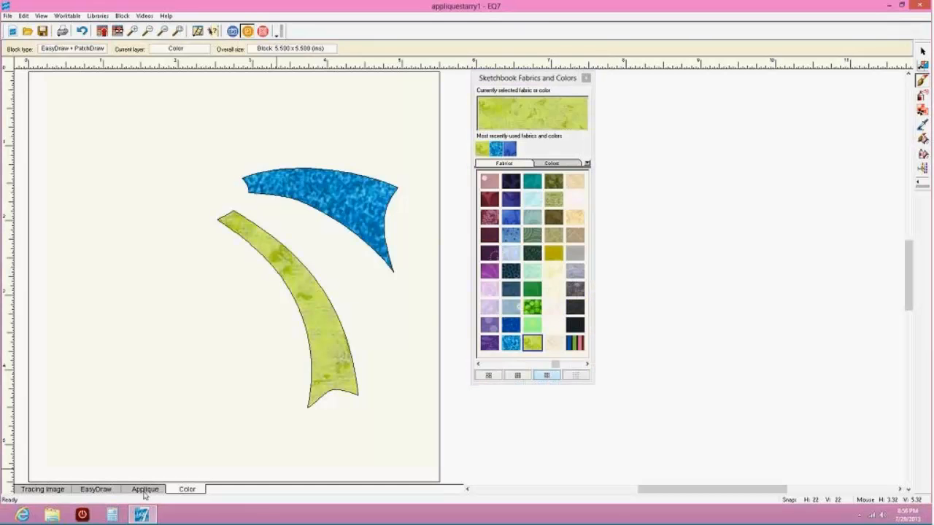
# Return to the Applique layer, add the block to the Project Sketchbook and check the sketchbook
pyautogui.click(145, 490)
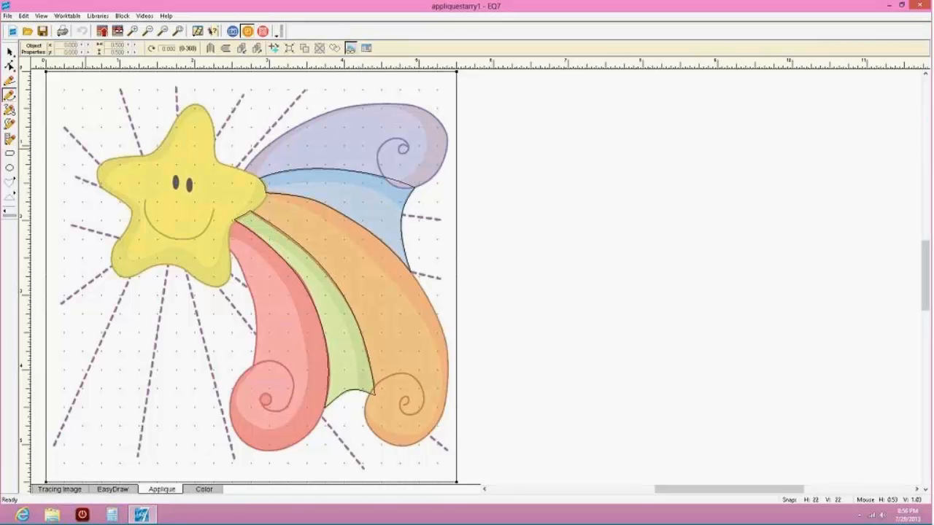
pyautogui.click(102, 31)
pyautogui.click(118, 32)
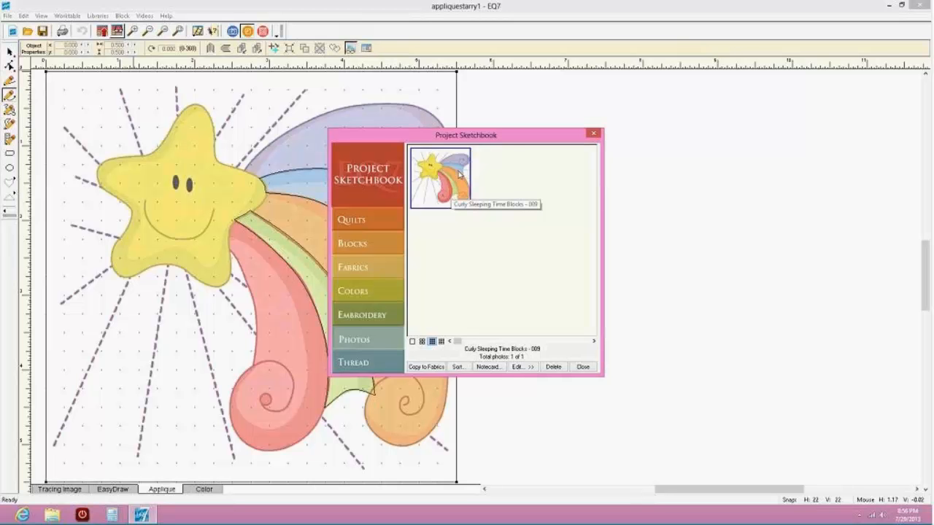
pyautogui.click(583, 367)
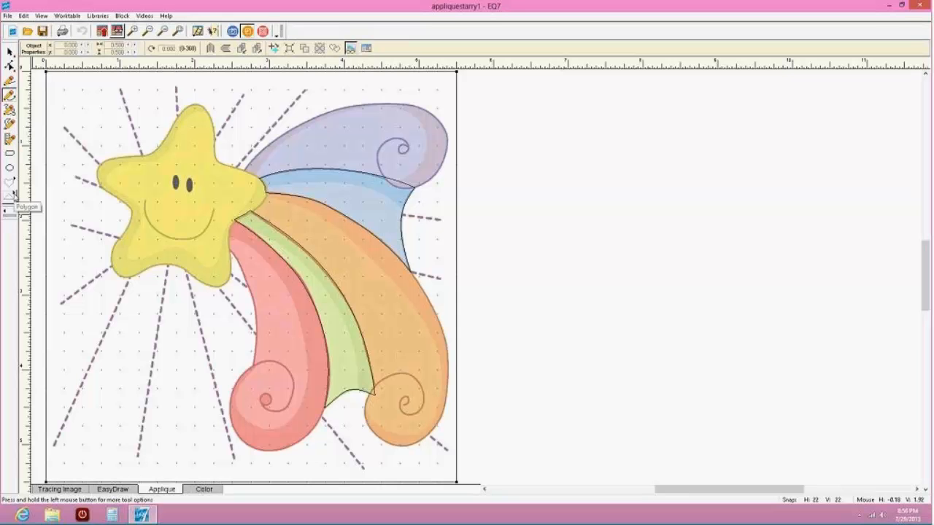
# Draw a curved teardrop shape about 2.9 in wide and 1.26 in high over the purple tail section, pointing toward the star
pyautogui.moveTo(10, 197); pyautogui.dragTo(159, 202)
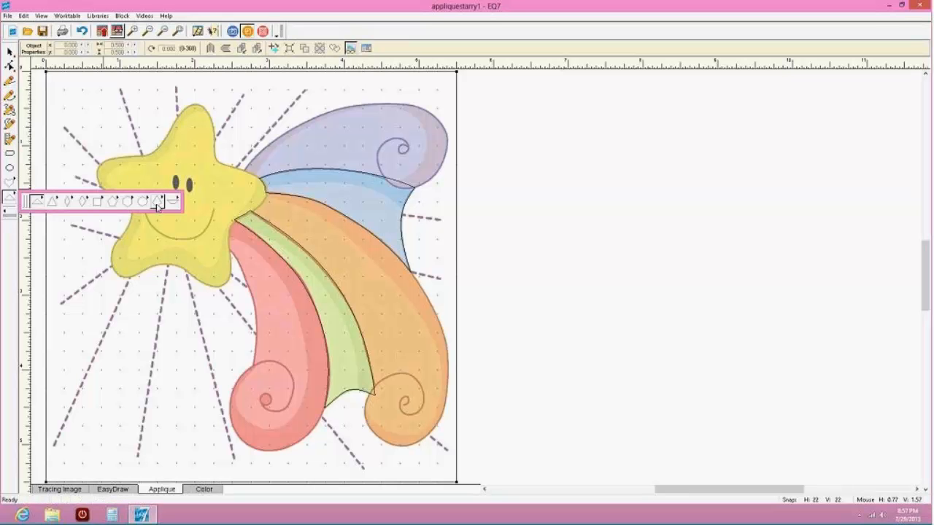
pyautogui.moveTo(10, 182); pyautogui.dragTo(44, 178)
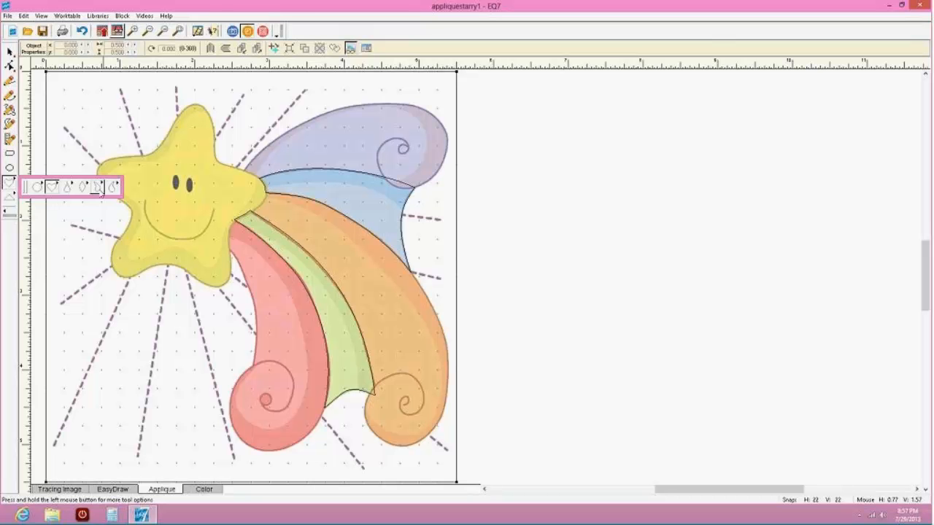
pyautogui.click(111, 188)
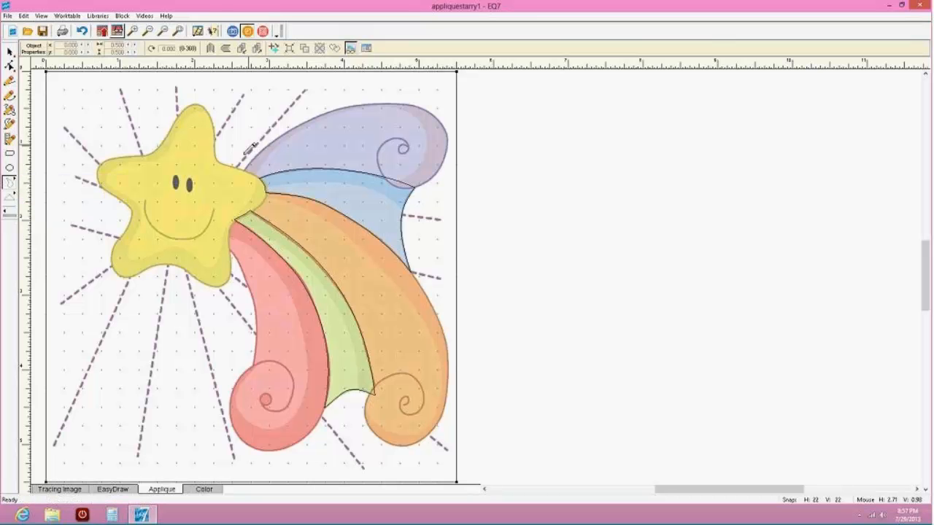
pyautogui.moveTo(242, 170); pyautogui.dragTo(368, 203)
pyautogui.moveTo(227, 151); pyautogui.dragTo(444, 146)
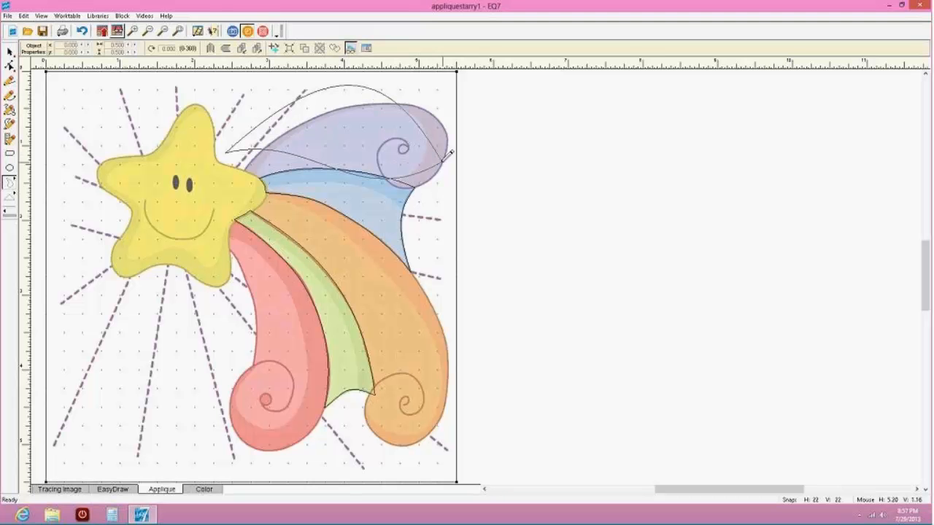
# Open the teardrop's nodes for editing and move its pointed node to the corner where the purple section meets the star
pyautogui.press('space')
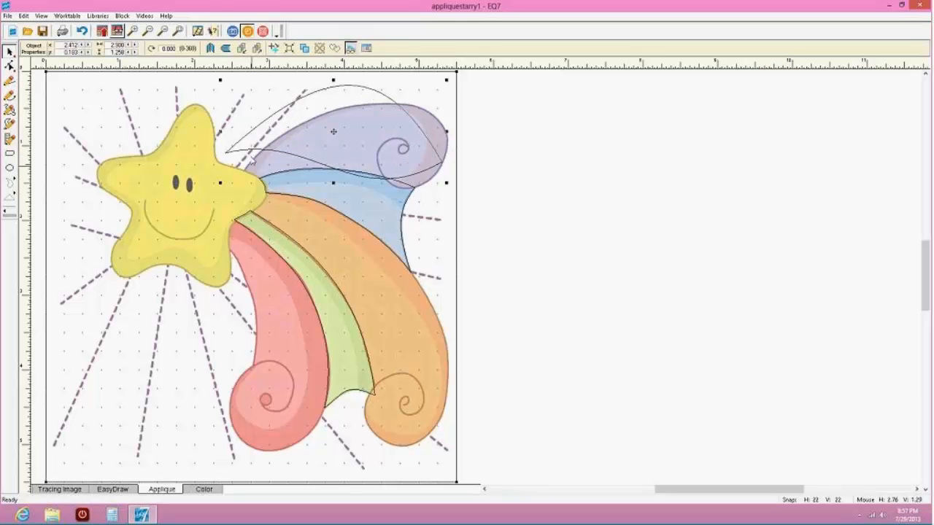
pyautogui.click(250, 150)
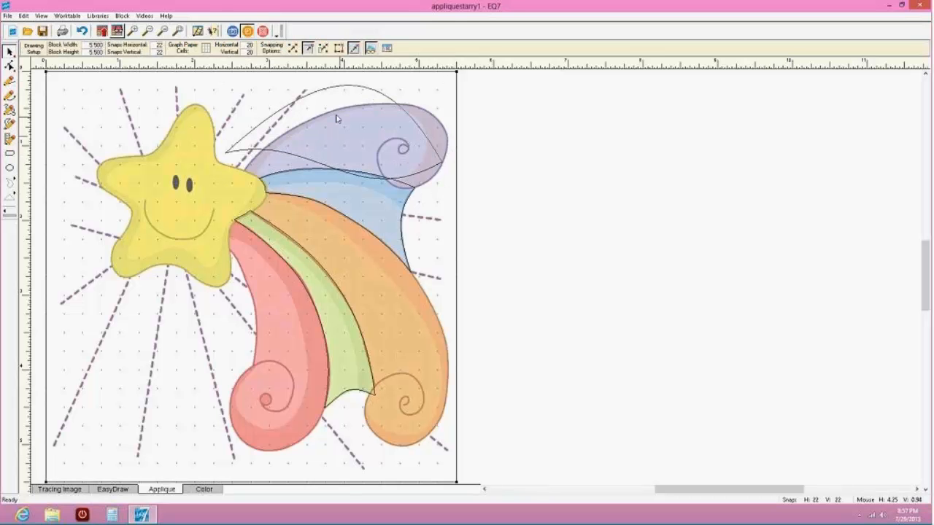
pyautogui.press('space')
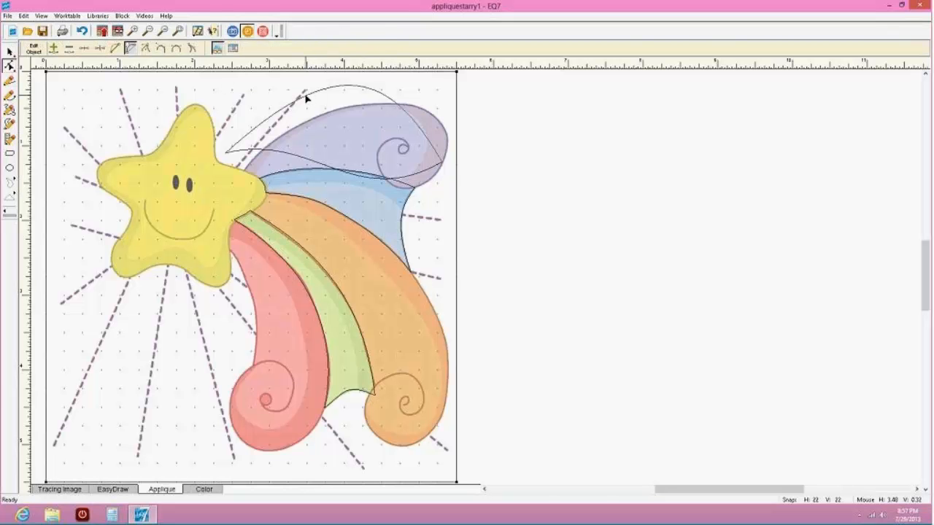
pyautogui.click(225, 154)
pyautogui.moveTo(225, 155); pyautogui.dragTo(246, 171)
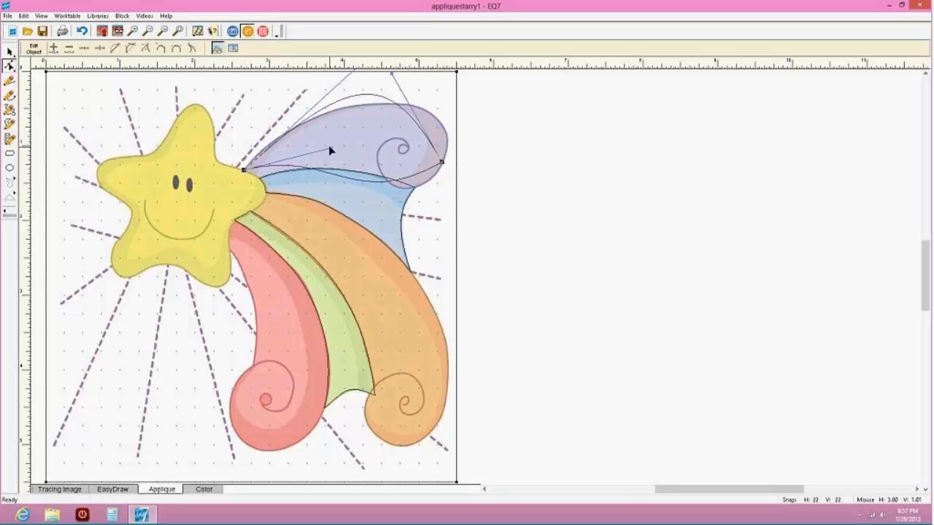
# Reshape the teardrop's upper curve to follow the purple section's top outline by adjusting the handles at both ends
pyautogui.click(328, 145)
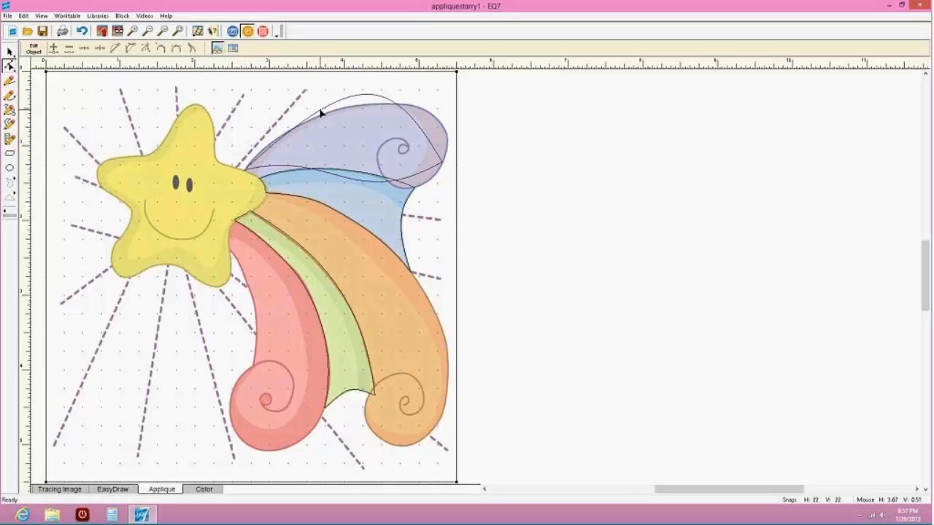
pyautogui.click(321, 111)
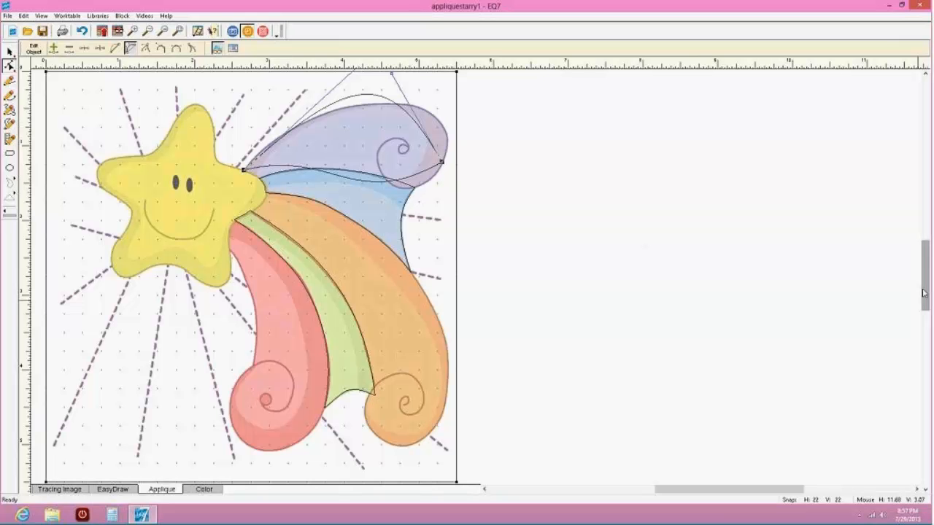
pyautogui.moveTo(925, 291); pyautogui.dragTo(925, 276)
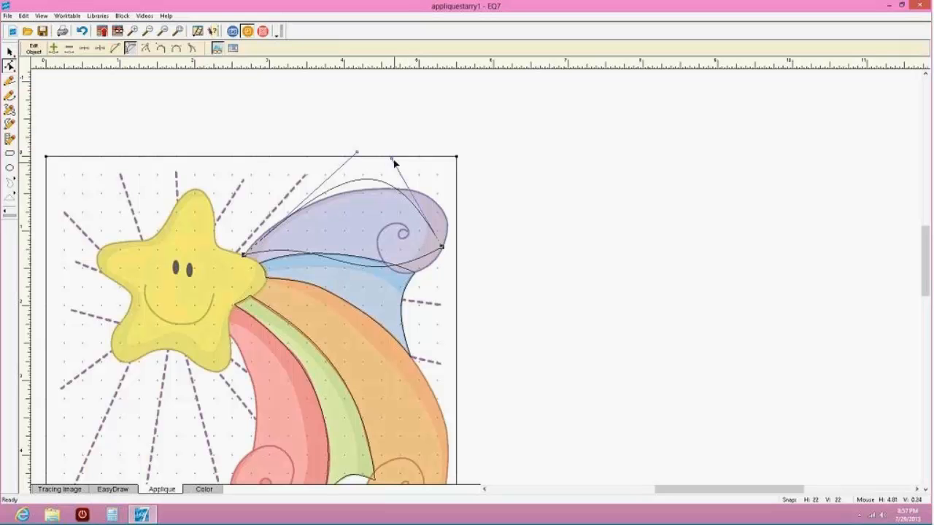
pyautogui.moveTo(391, 158); pyautogui.dragTo(470, 182)
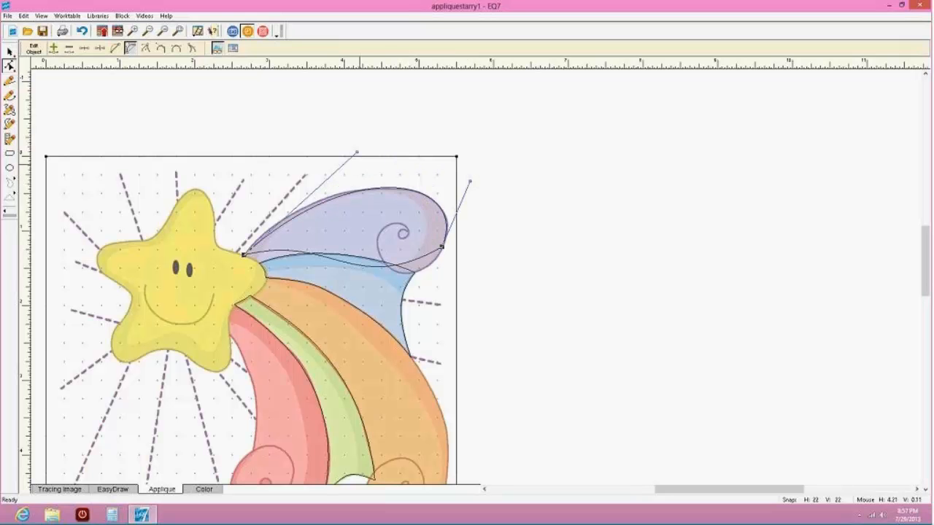
pyautogui.moveTo(357, 153); pyautogui.dragTo(333, 154)
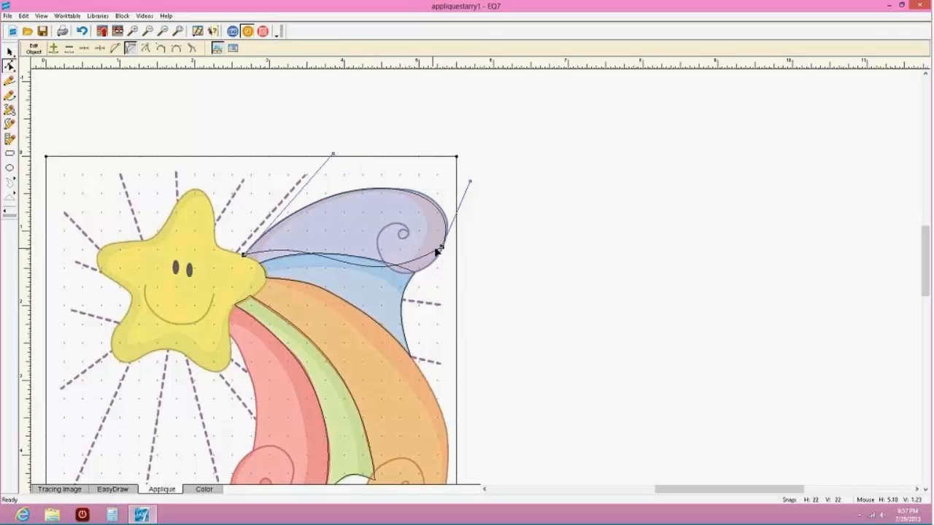
# Refine the teardrop's upper curve along the purple section's outline by repositioning its outer end node and adjusting the handles at both ends
pyautogui.moveTo(442, 247); pyautogui.dragTo(446, 244)
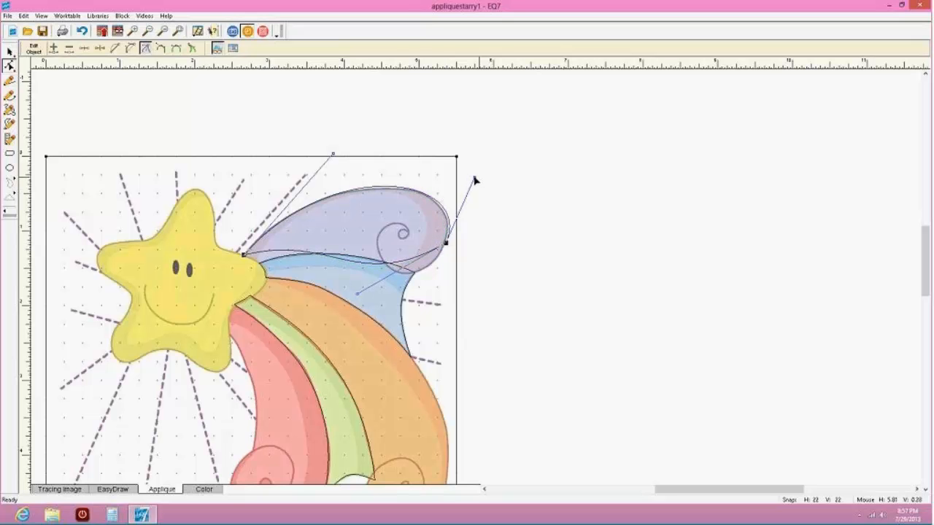
pyautogui.moveTo(475, 177); pyautogui.dragTo(471, 179)
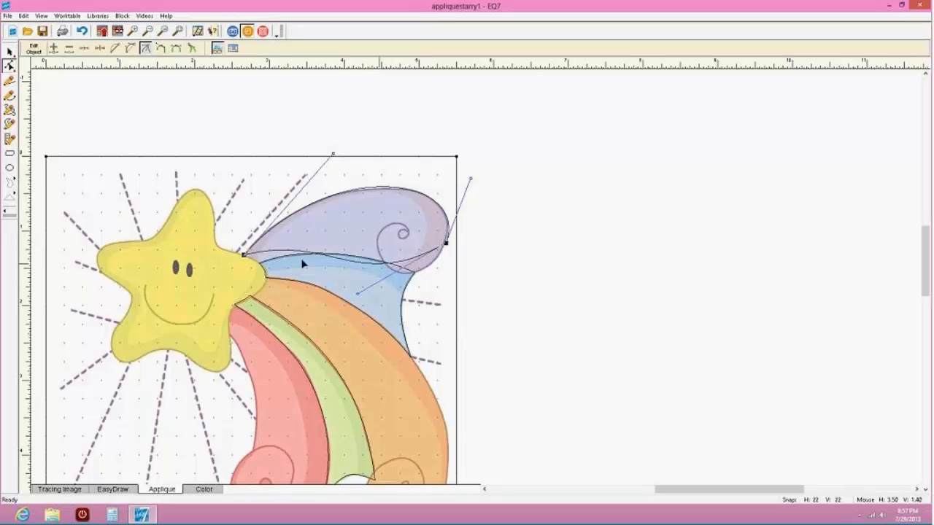
pyautogui.click(331, 155)
pyautogui.click(301, 209)
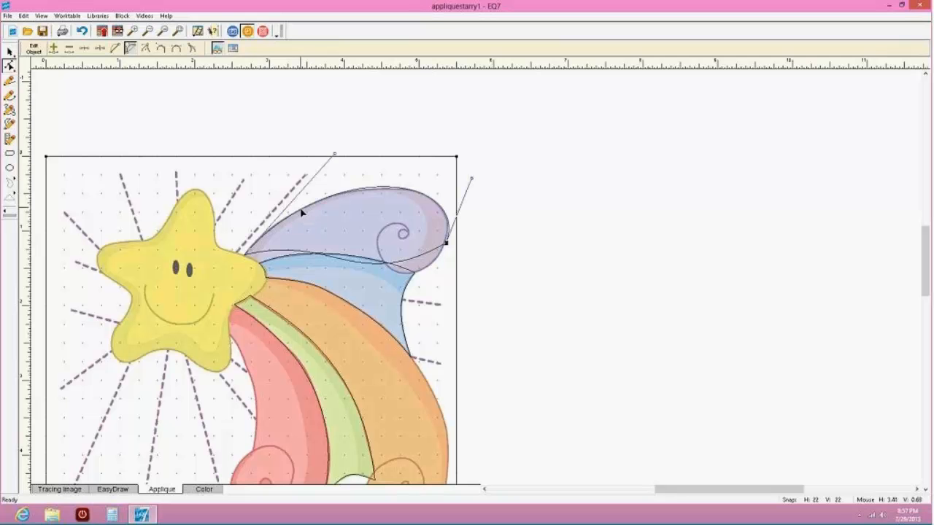
pyautogui.moveTo(301, 211); pyautogui.dragTo(302, 212)
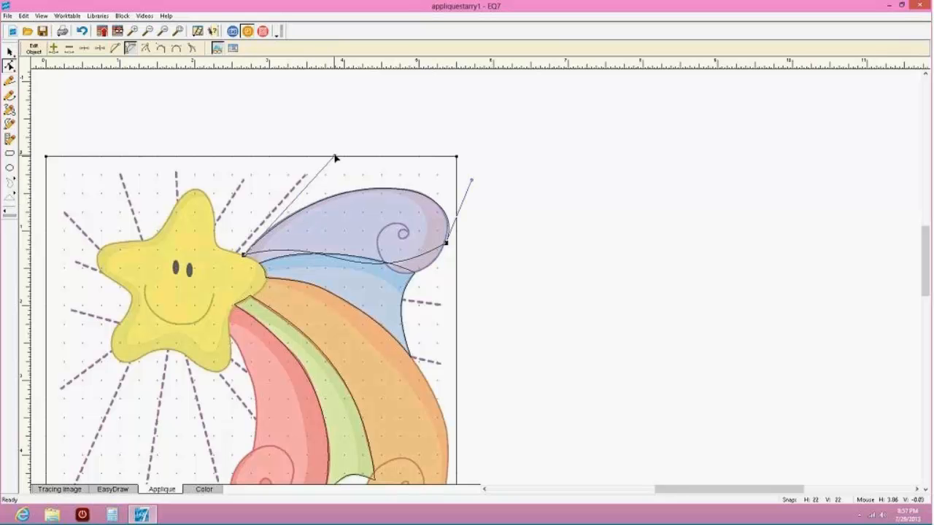
pyautogui.moveTo(335, 158); pyautogui.dragTo(326, 159)
# Add two nodes to the teardrop's lower curve and move them onto the spiral's underside and the blue section's top outline
pyautogui.click(431, 253)
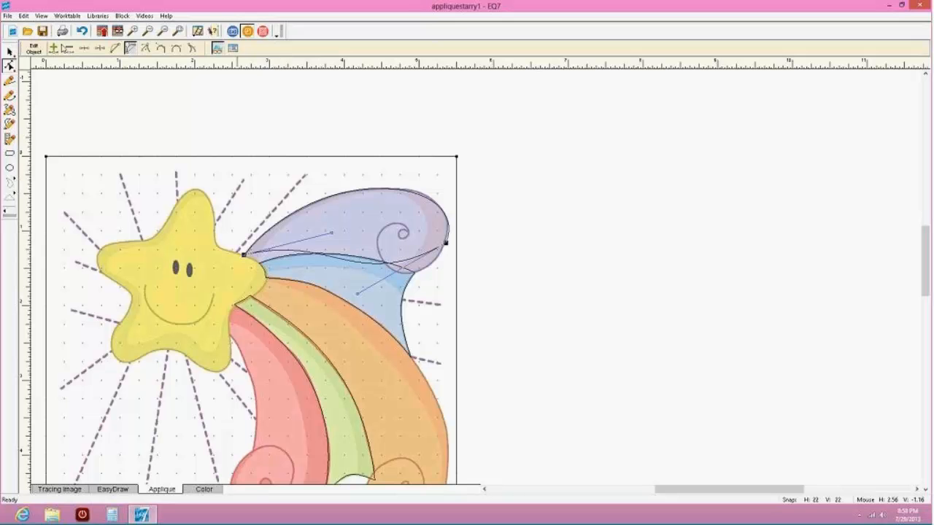
pyautogui.click(56, 48)
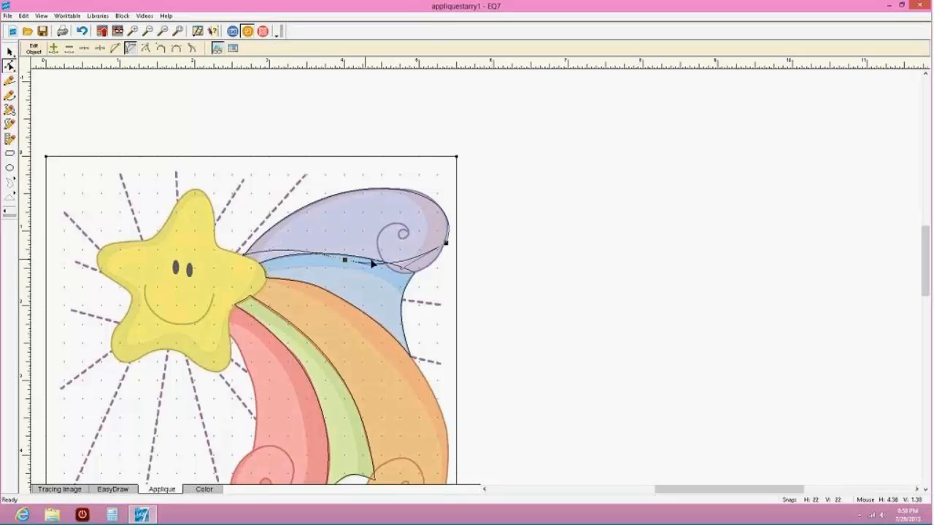
pyautogui.click(53, 48)
pyautogui.moveTo(391, 264); pyautogui.dragTo(422, 269)
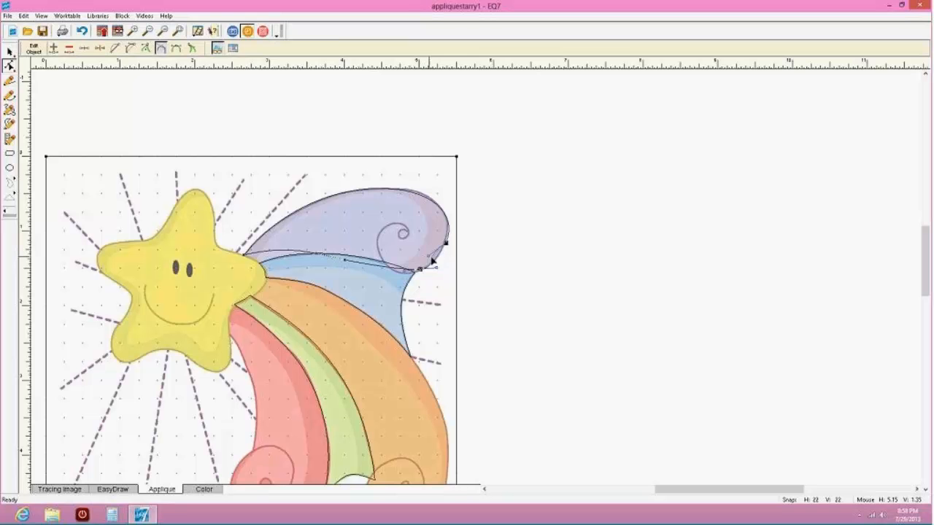
pyautogui.moveTo(419, 270)
pyautogui.mouseDown()
pyautogui.moveTo(402, 275)
pyautogui.moveTo(427, 272)
pyautogui.mouseUp()
pyautogui.click(344, 261)
pyautogui.moveTo(343, 261)
pyautogui.mouseDown()
pyautogui.moveTo(384, 267)
pyautogui.moveTo(377, 249)
pyautogui.moveTo(386, 218)
pyautogui.moveTo(396, 226)
pyautogui.moveTo(383, 266)
pyautogui.moveTo(398, 270)
pyautogui.moveTo(369, 247)
pyautogui.moveTo(349, 256)
pyautogui.mouseUp()
pyautogui.click(327, 254)
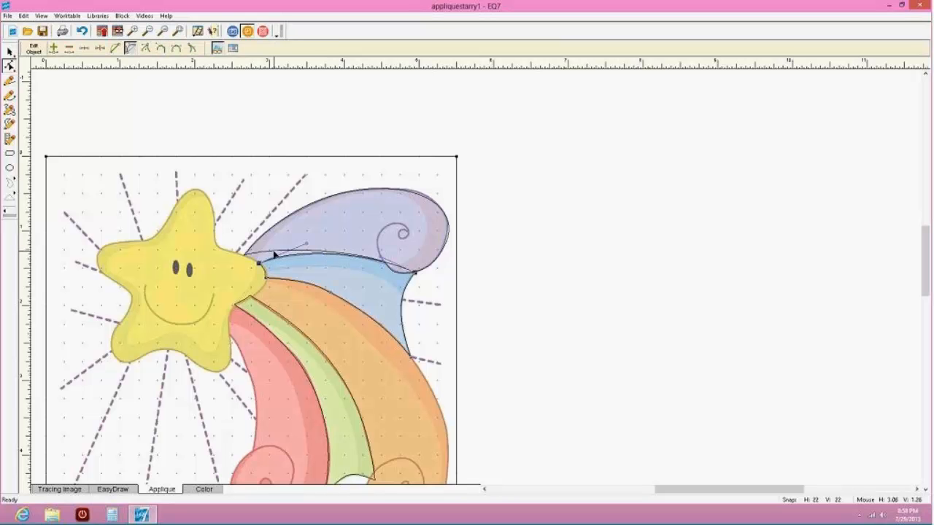
# Add another node to the teardrop's lower curve and move it to the point where purple and blue meet the star
pyautogui.click(270, 255)
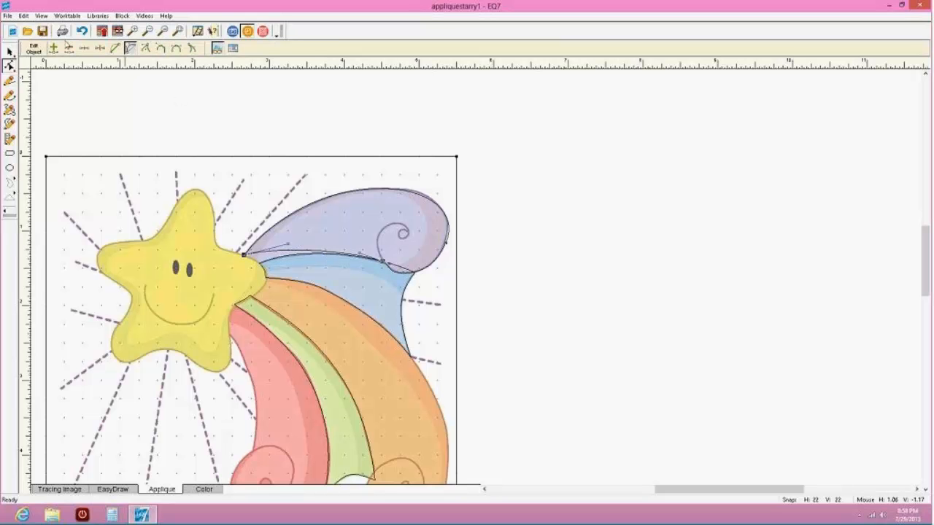
pyautogui.click(52, 49)
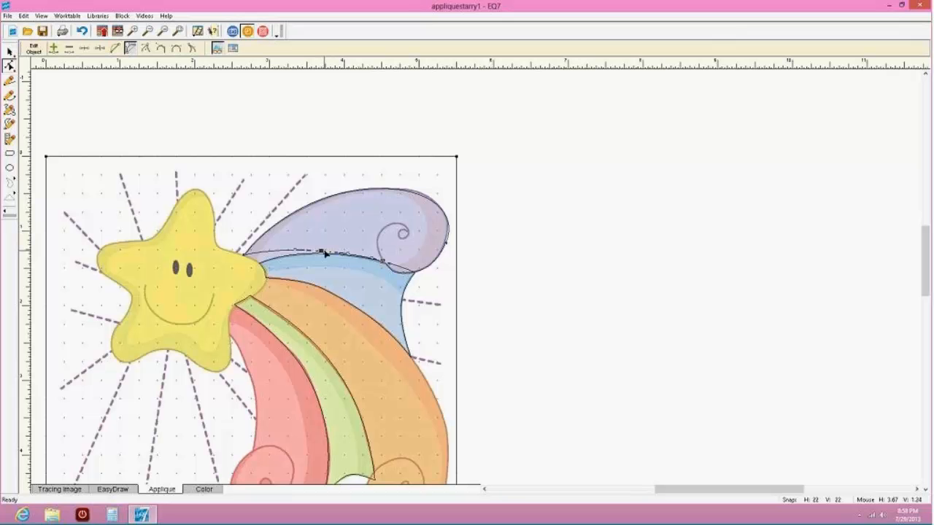
pyautogui.click(319, 252)
pyautogui.moveTo(319, 253); pyautogui.dragTo(249, 264)
pyautogui.click(244, 259)
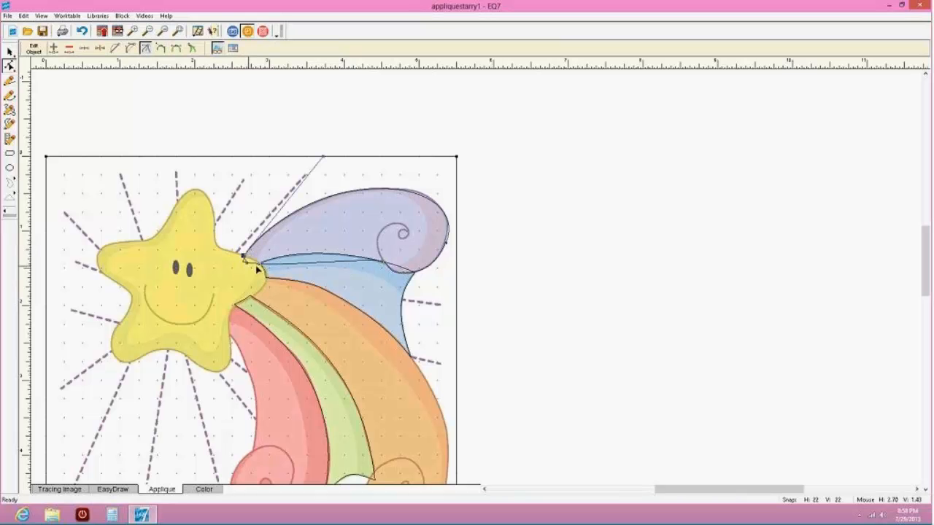
pyautogui.click(260, 264)
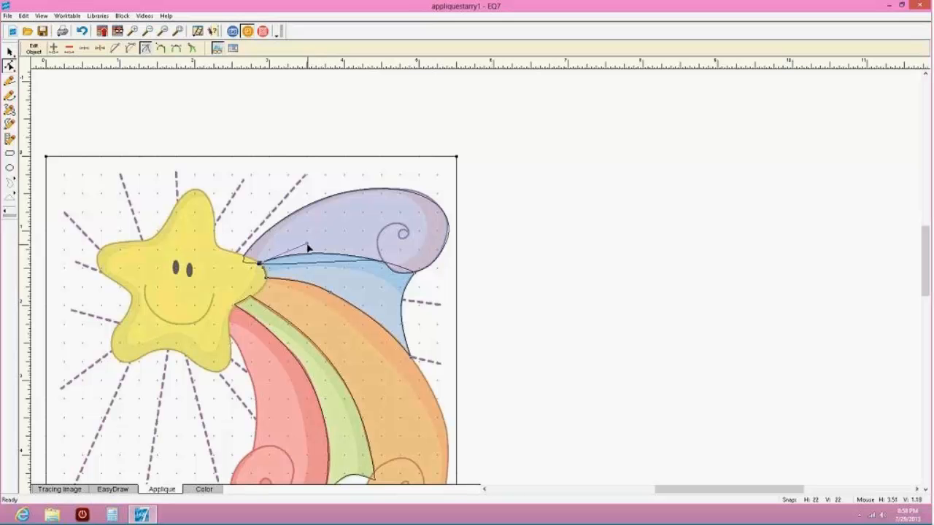
pyautogui.moveTo(308, 245); pyautogui.dragTo(302, 243)
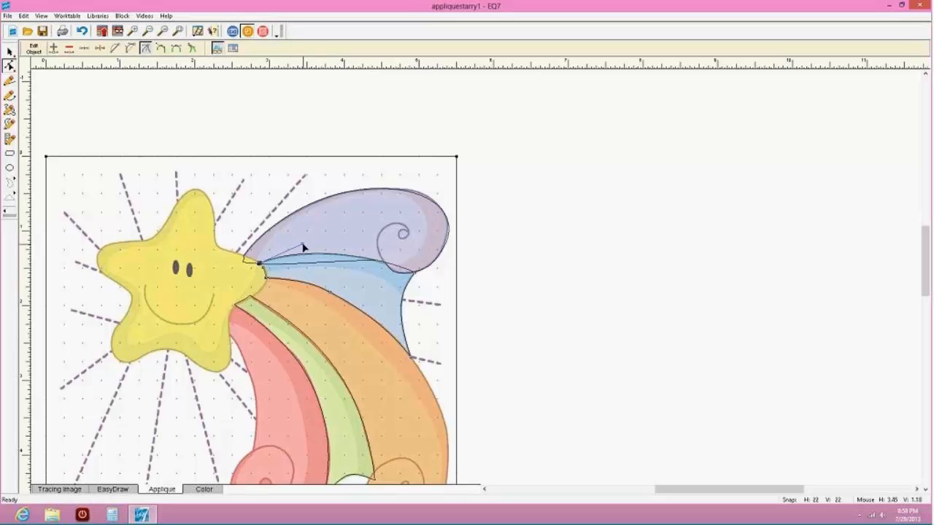
# Reshape the purple patch's short end segment to follow the star's edge between the purple section's upper corner and the blue section
pyautogui.click(243, 260)
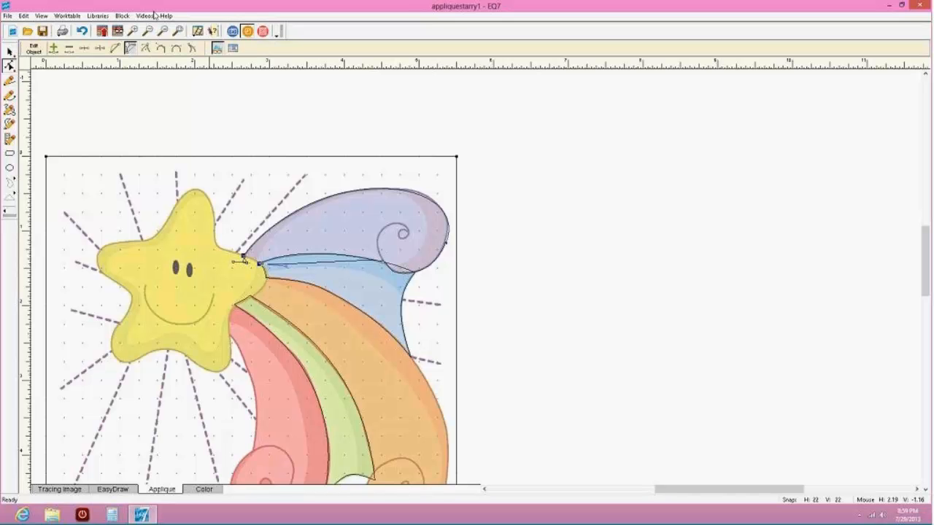
pyautogui.click(132, 31)
pyautogui.moveTo(205, 243); pyautogui.dragTo(307, 306)
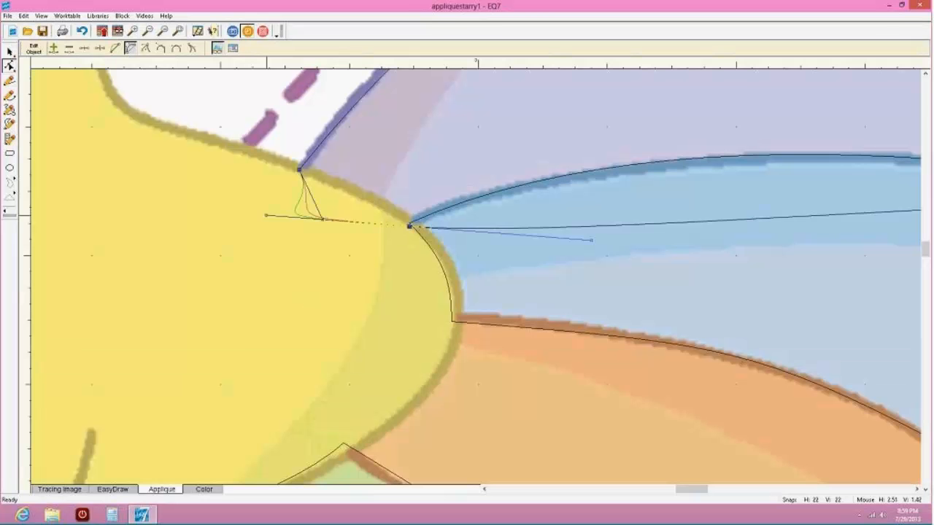
pyautogui.moveTo(267, 214); pyautogui.dragTo(331, 188)
pyautogui.moveTo(551, 348); pyautogui.dragTo(469, 284)
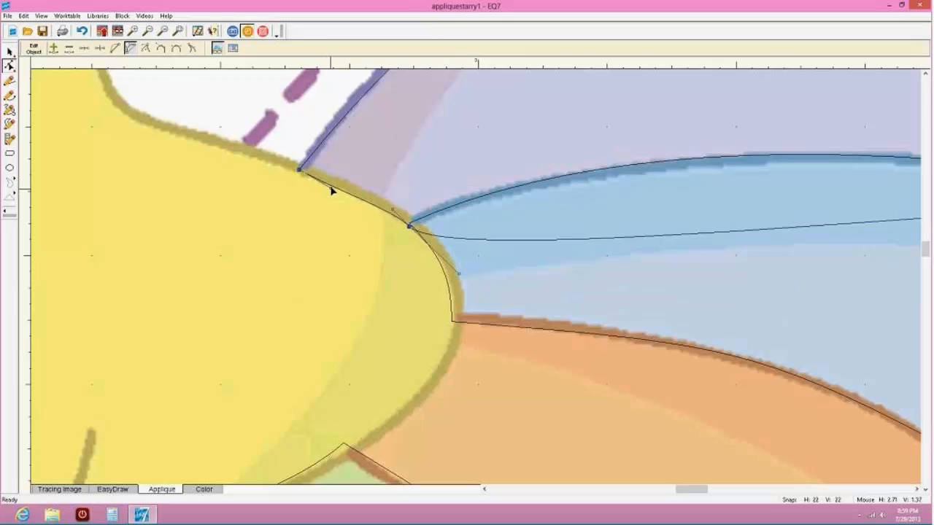
pyautogui.moveTo(331, 188); pyautogui.dragTo(334, 182)
pyautogui.click(519, 241)
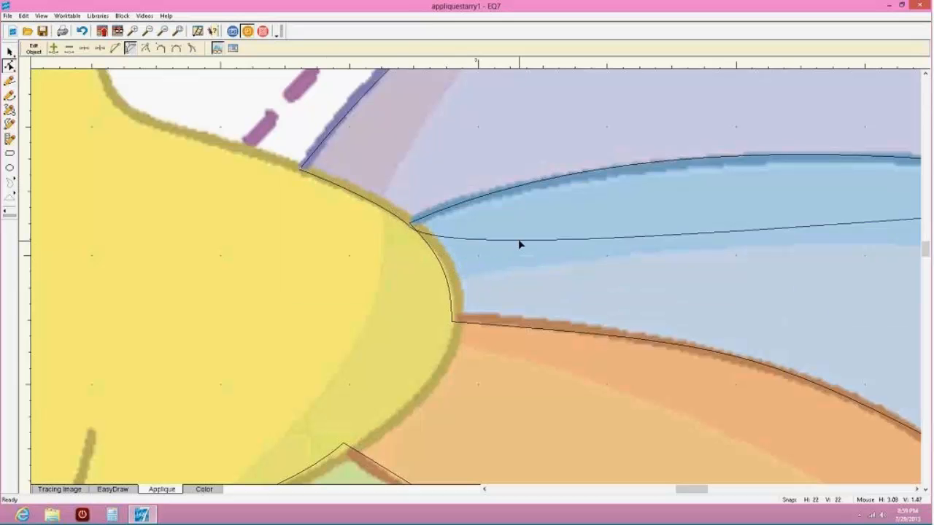
pyautogui.click(519, 241)
# Convert the purple patch's long lower segment to a straight line, add a midpoint node and move it onto the blue section's top outline
pyautogui.click(177, 31)
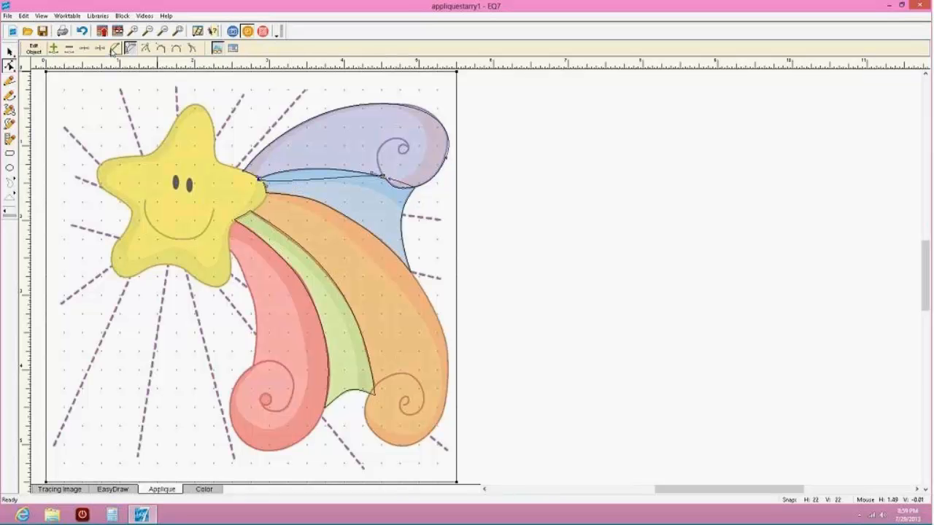
pyautogui.click(114, 48)
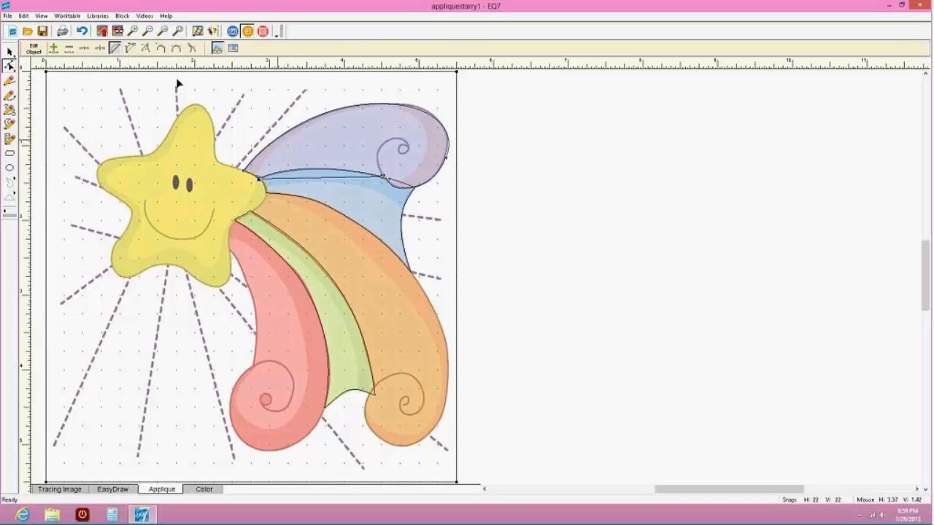
pyautogui.click(54, 47)
pyautogui.moveTo(321, 177); pyautogui.dragTo(315, 170)
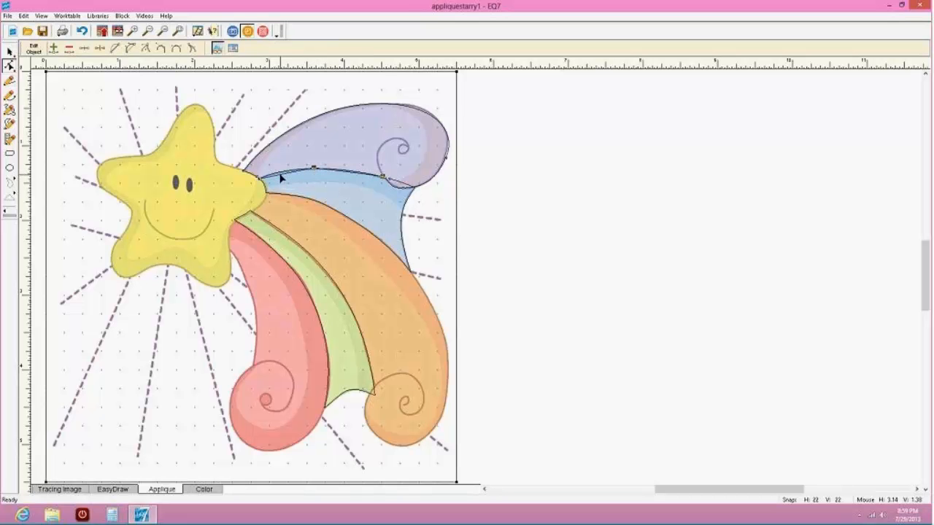
# Convert the lower segment nearest the star to a curve and adjust its nodes and handles to follow the blue section's top outline
pyautogui.click(280, 175)
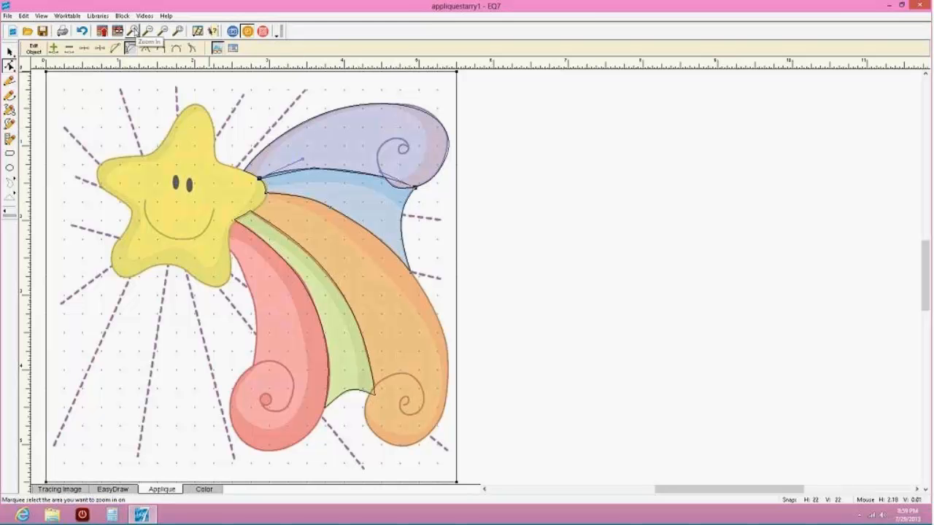
pyautogui.moveTo(267, 169); pyautogui.dragTo(388, 219)
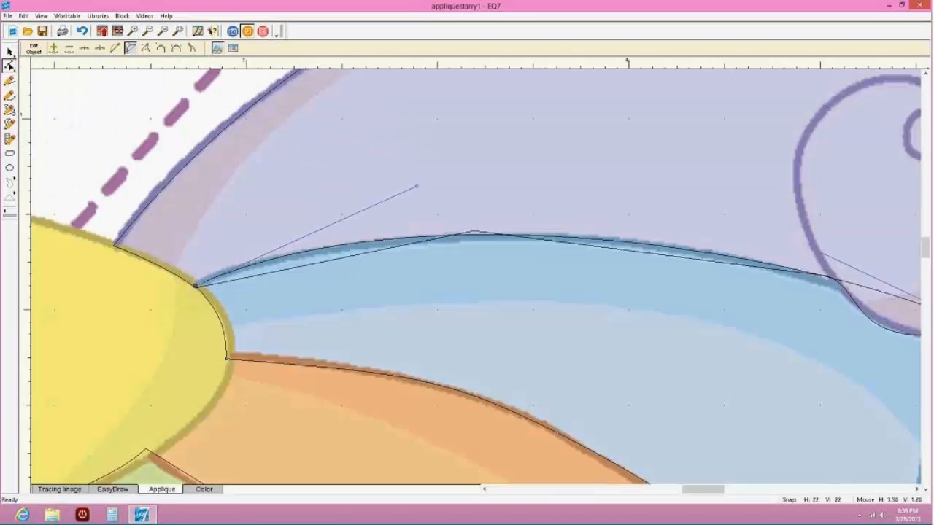
pyautogui.click(172, 184)
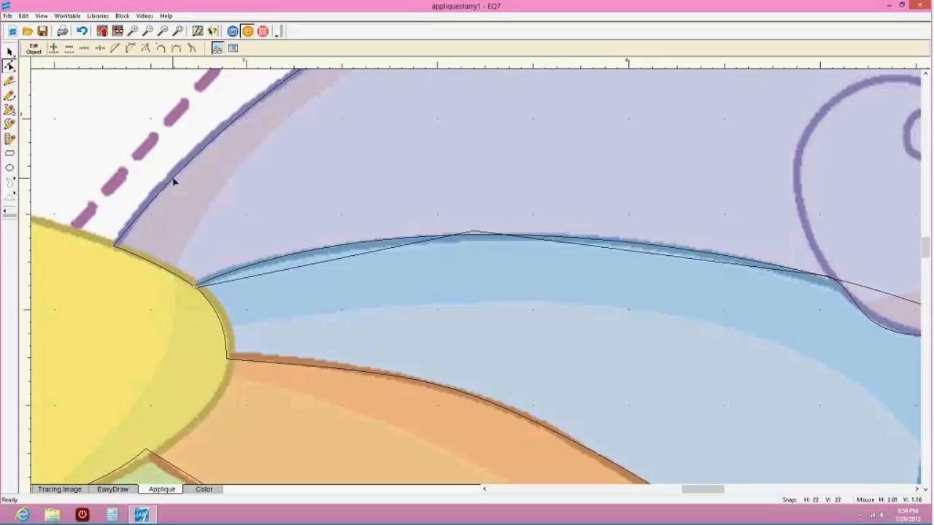
pyautogui.click(141, 261)
pyautogui.click(246, 279)
pyautogui.click(129, 49)
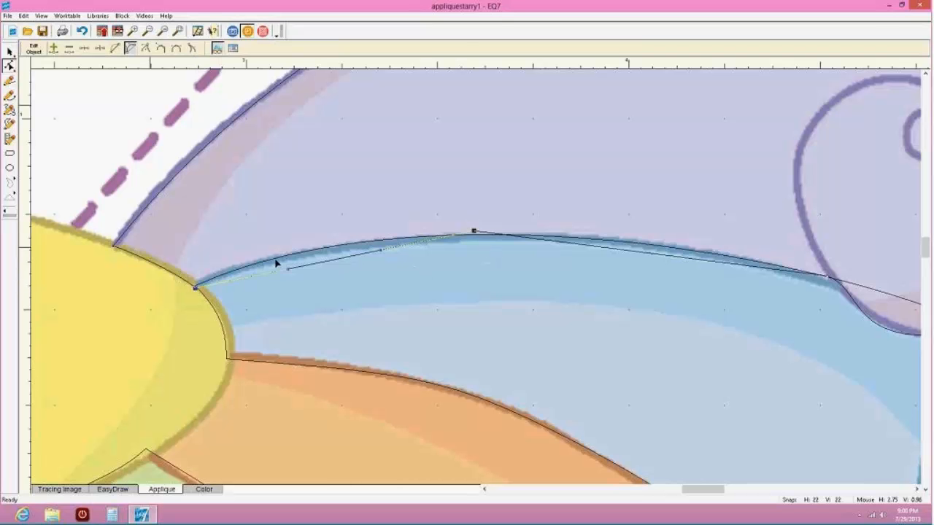
pyautogui.moveTo(288, 271); pyautogui.dragTo(281, 248)
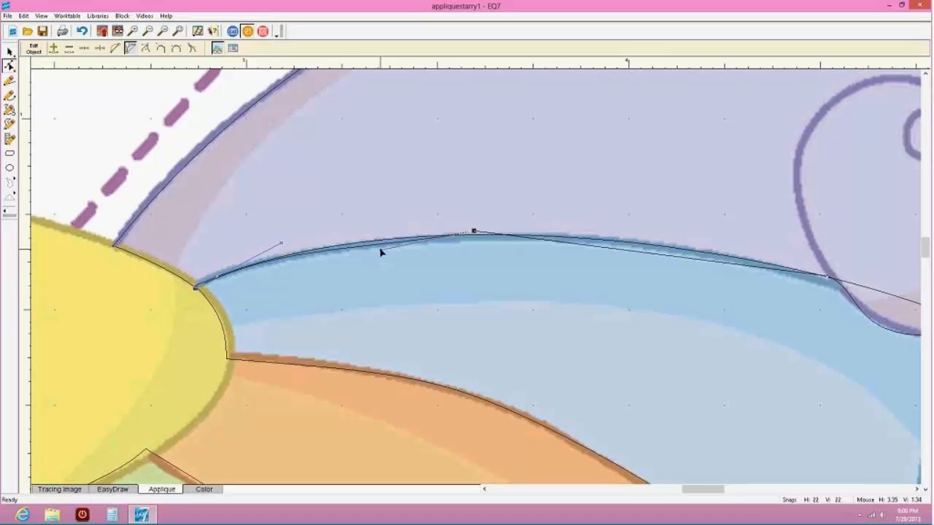
pyautogui.moveTo(381, 252); pyautogui.dragTo(379, 243)
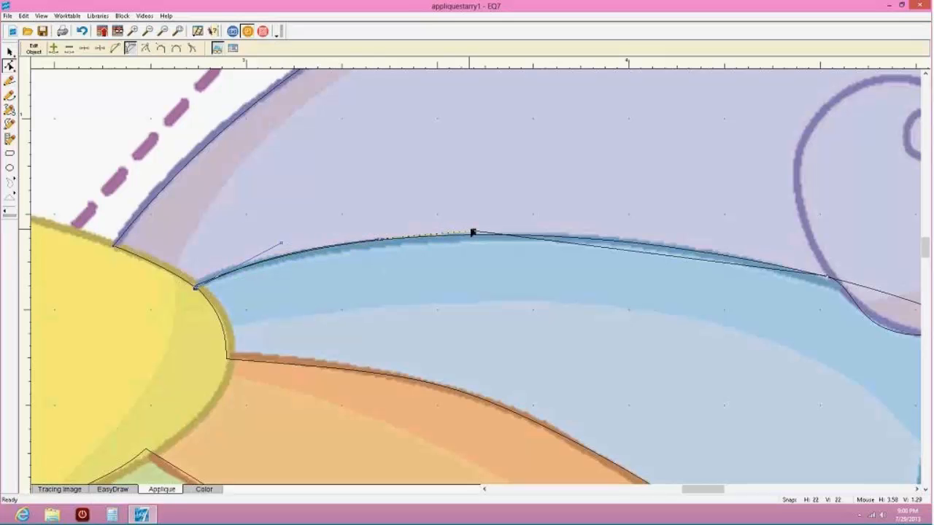
pyautogui.moveTo(474, 232); pyautogui.dragTo(470, 235)
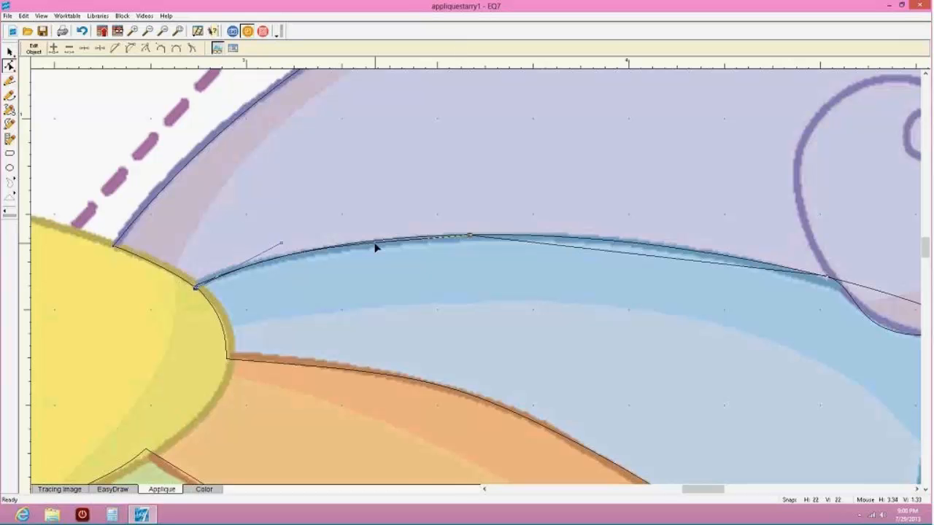
pyautogui.moveTo(375, 242); pyautogui.dragTo(377, 241)
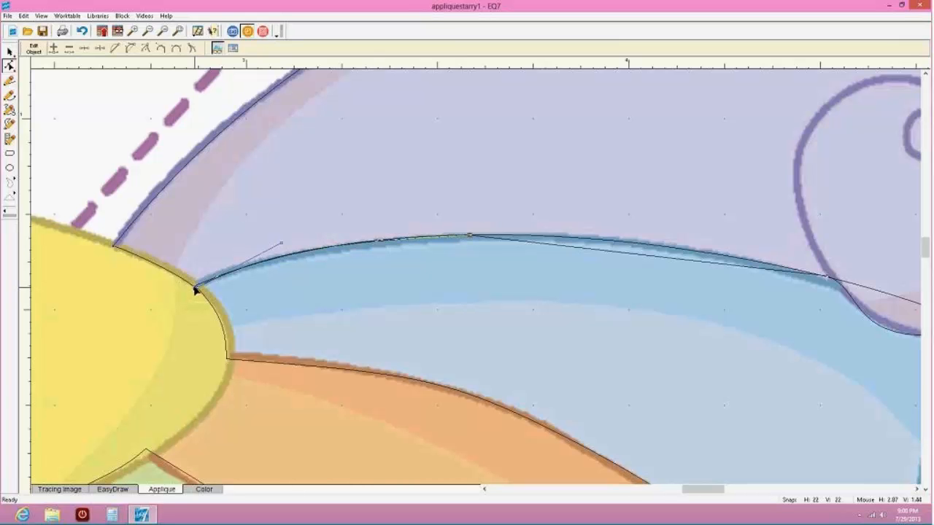
pyautogui.moveTo(195, 289); pyautogui.dragTo(198, 289)
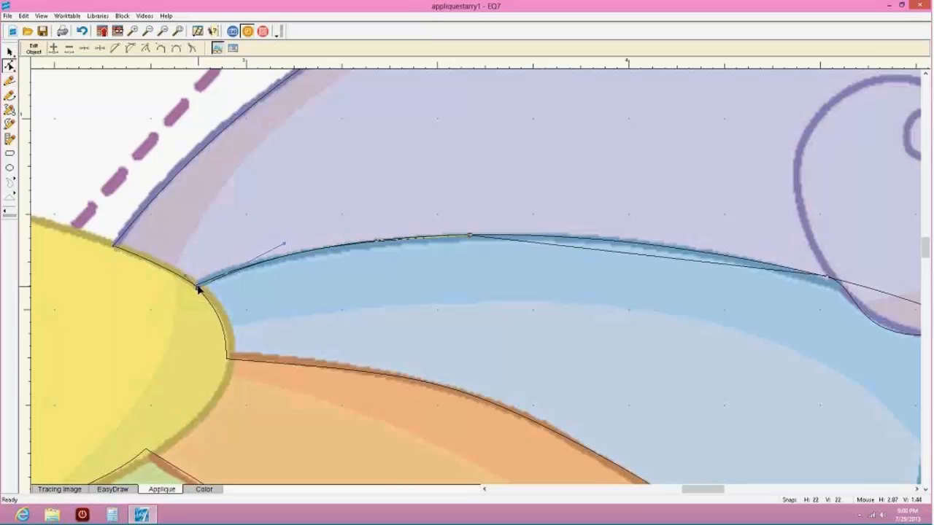
pyautogui.moveTo(283, 243); pyautogui.dragTo(285, 247)
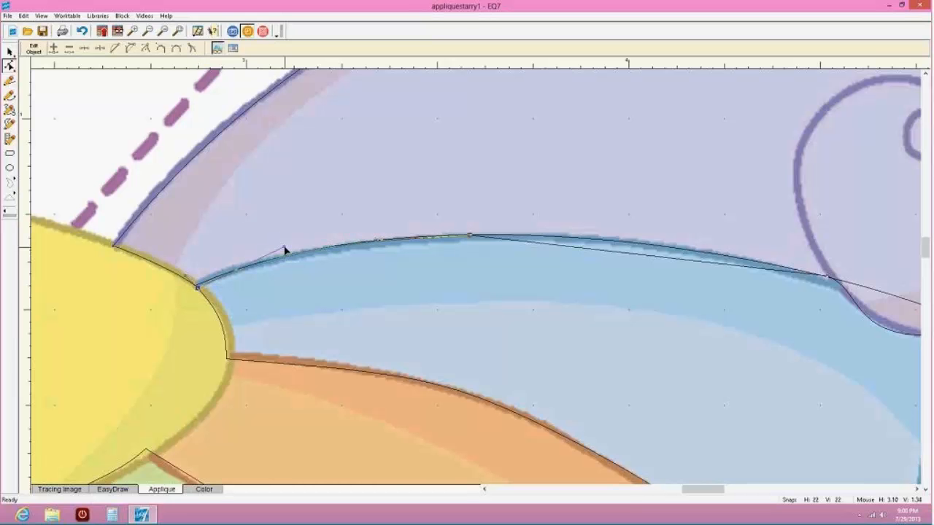
# Convert the next lower segment toward the spiral to a curve and adjust its handles to match the blue section's top outline
pyautogui.click(660, 260)
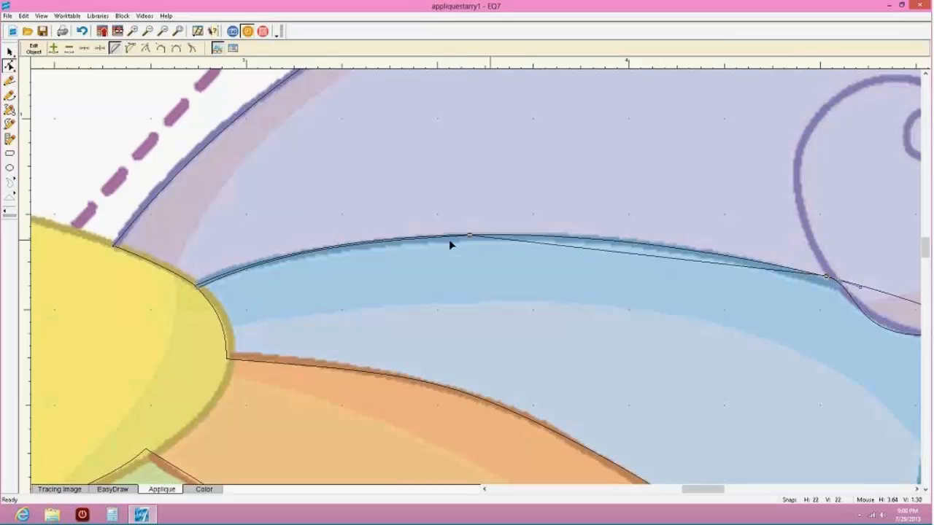
pyautogui.click(130, 47)
pyautogui.click(667, 261)
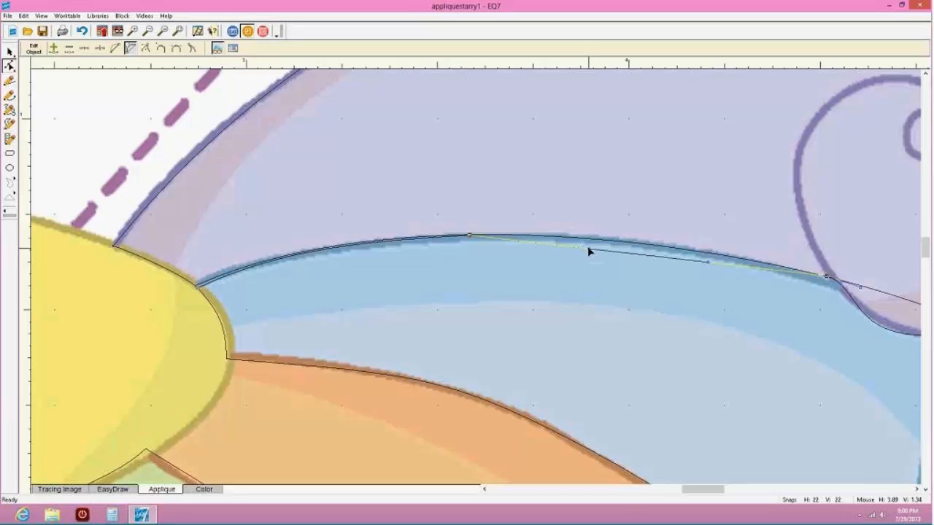
pyautogui.moveTo(588, 251); pyautogui.dragTo(597, 235)
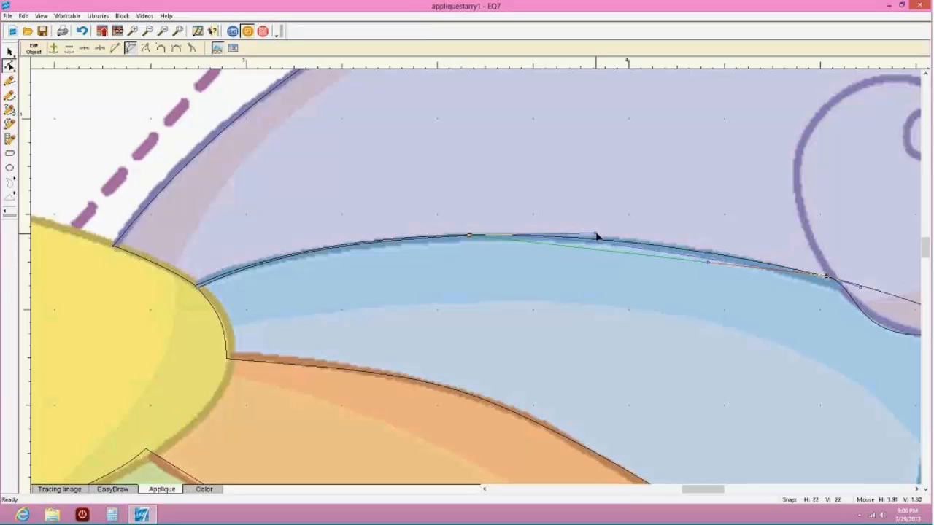
pyautogui.moveTo(708, 265)
pyautogui.mouseDown()
pyautogui.moveTo(709, 255)
pyautogui.moveTo(697, 267)
pyautogui.mouseUp()
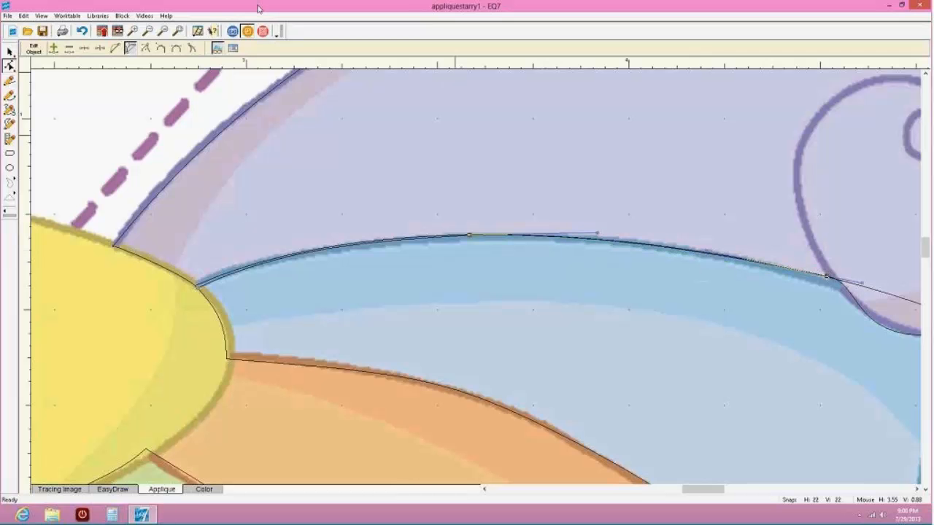
pyautogui.click(177, 31)
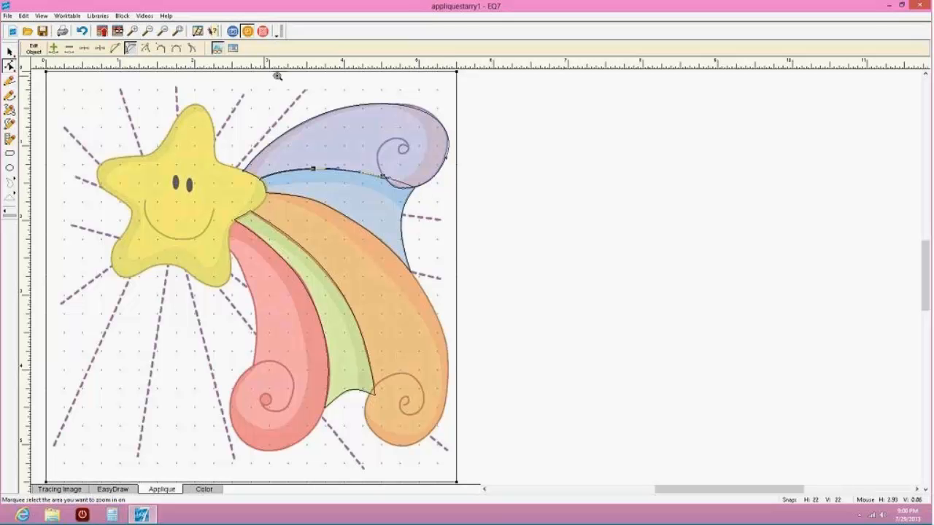
# Move the node on the purple patch's rounded outer end and adjust its handle to follow the purple section's outline
pyautogui.moveTo(446, 140); pyautogui.dragTo(461, 176)
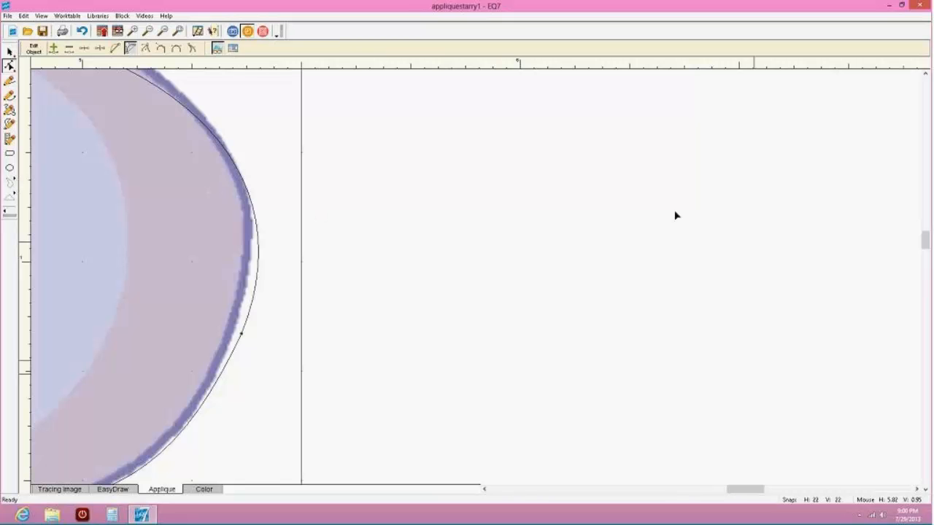
pyautogui.click(149, 32)
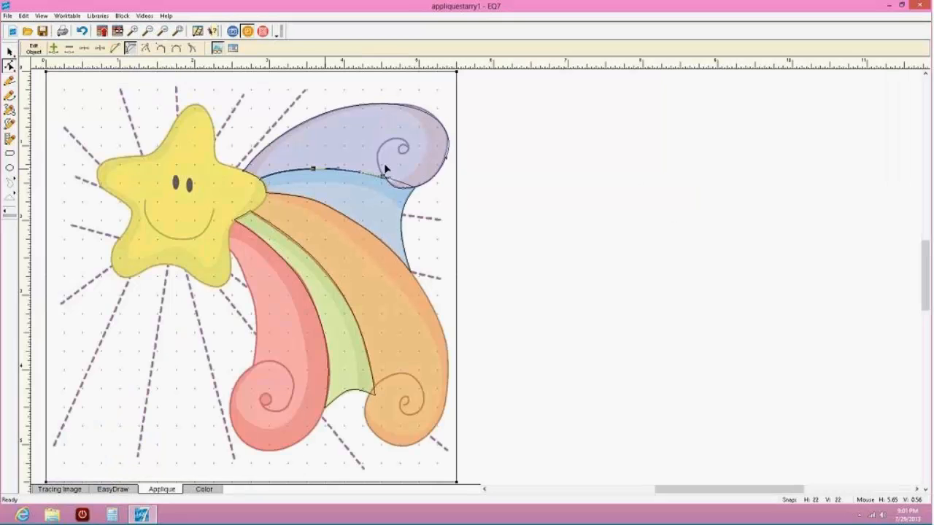
pyautogui.click(133, 30)
pyautogui.moveTo(325, 78); pyautogui.dragTo(484, 202)
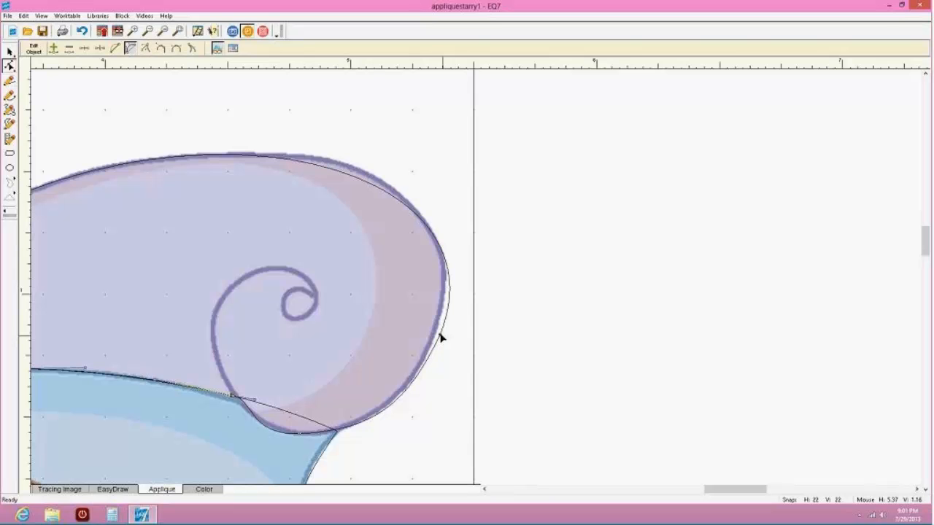
pyautogui.moveTo(440, 336); pyautogui.dragTo(441, 321)
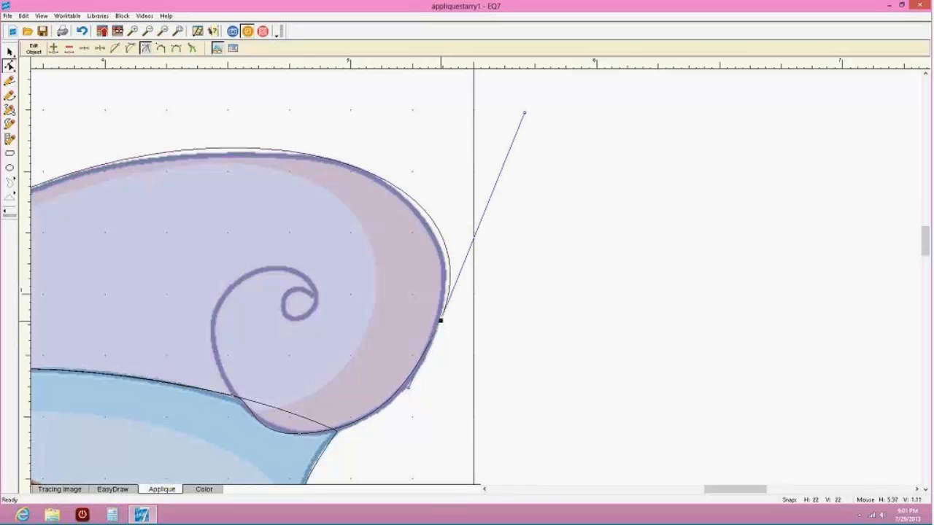
pyautogui.moveTo(524, 117); pyautogui.dragTo(504, 111)
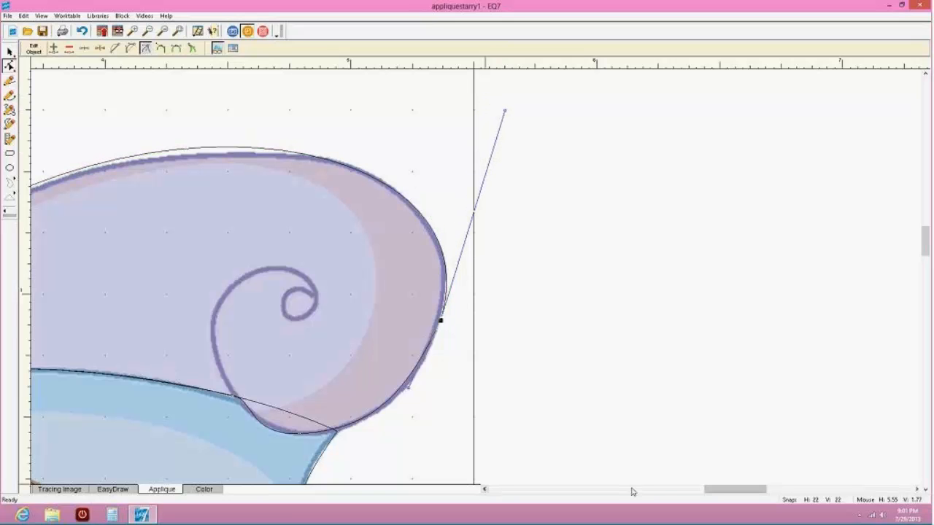
# Add a node to the purple patch's long upper edge, move it onto the purple section's outline and adjust its curve handles
pyautogui.moveTo(721, 491); pyautogui.dragTo(686, 491)
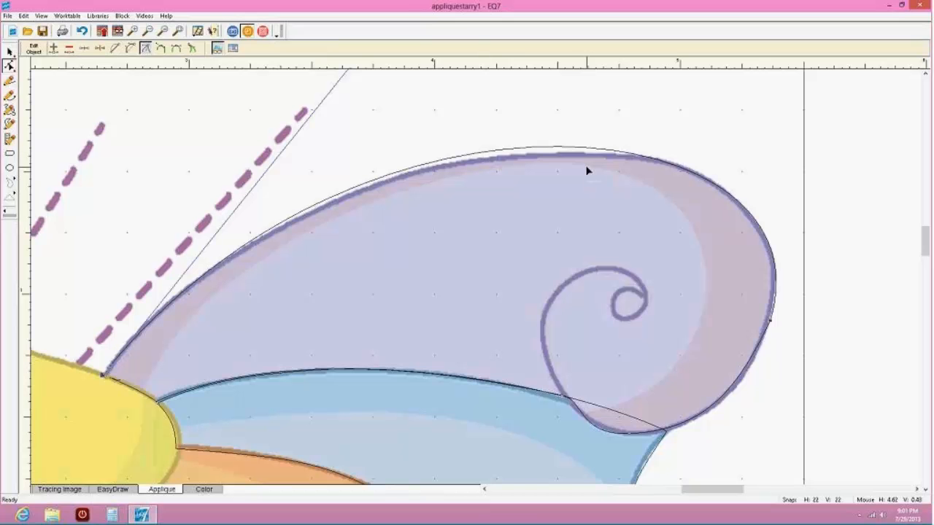
pyautogui.click(505, 153)
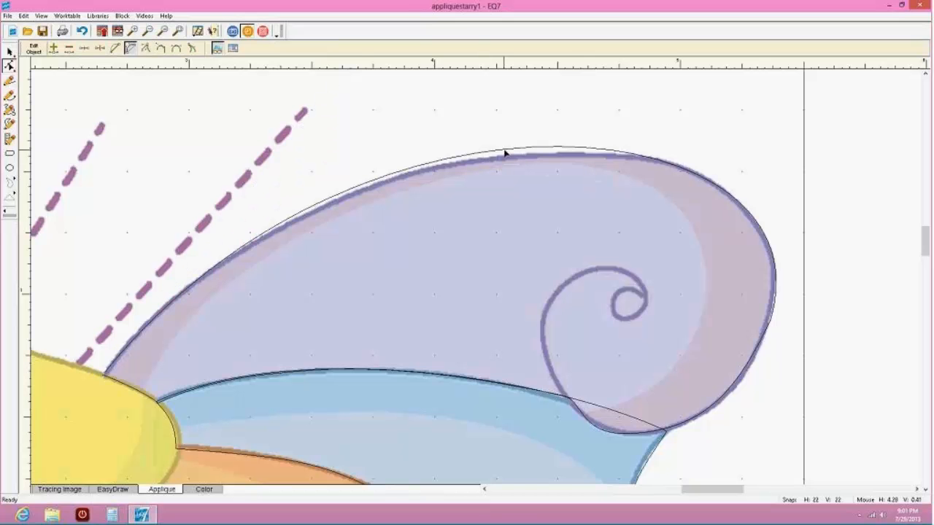
pyautogui.click(54, 48)
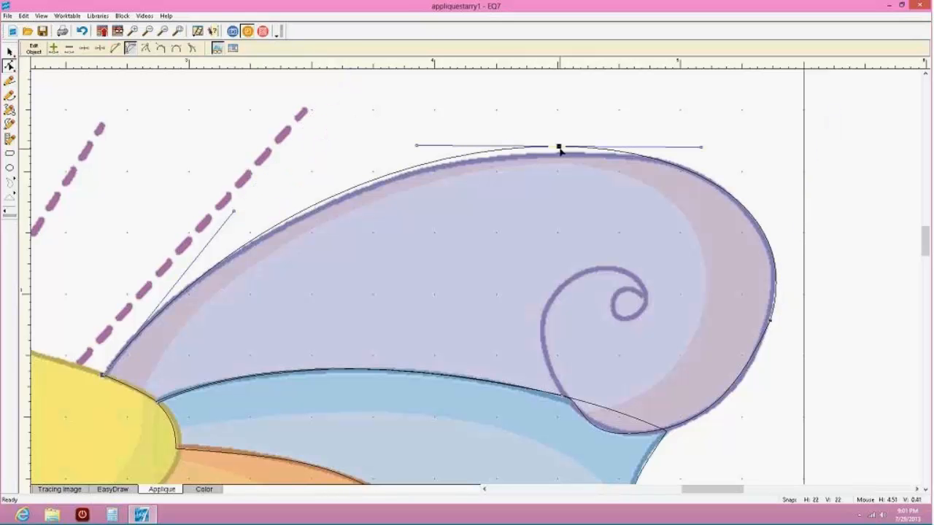
pyautogui.moveTo(559, 149); pyautogui.dragTo(557, 152)
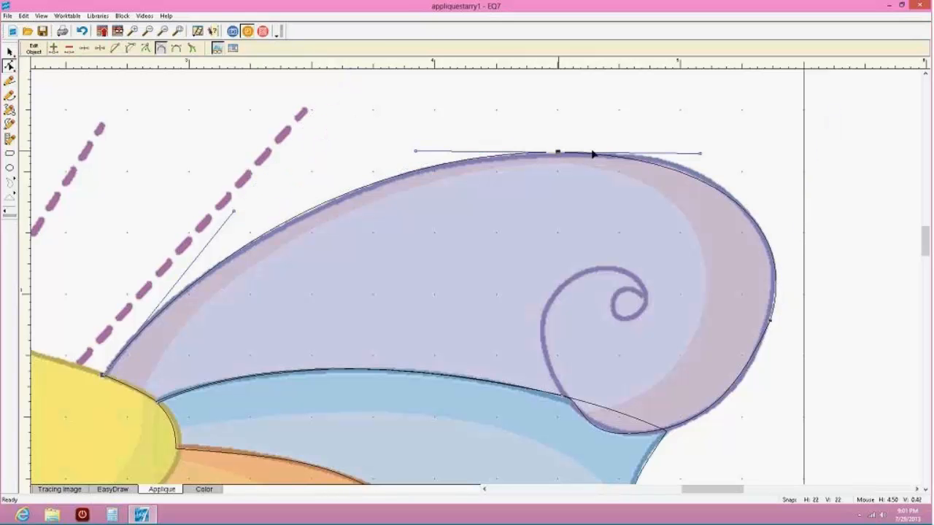
pyautogui.moveTo(701, 154)
pyautogui.mouseDown()
pyautogui.moveTo(718, 147)
pyautogui.moveTo(700, 141)
pyautogui.mouseUp()
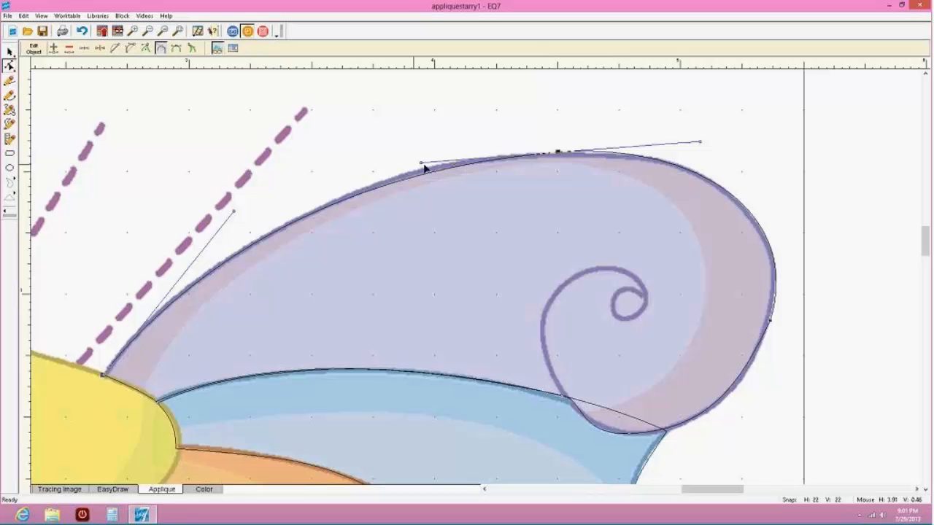
pyautogui.moveTo(421, 166); pyautogui.dragTo(402, 152)
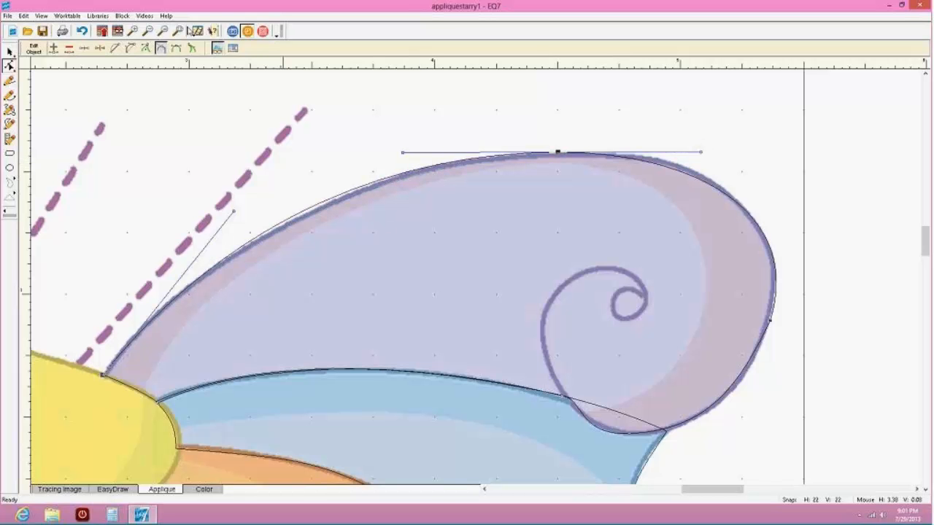
# Color the purple tail patch with the dark purple patterned fabric
pyautogui.click(194, 32)
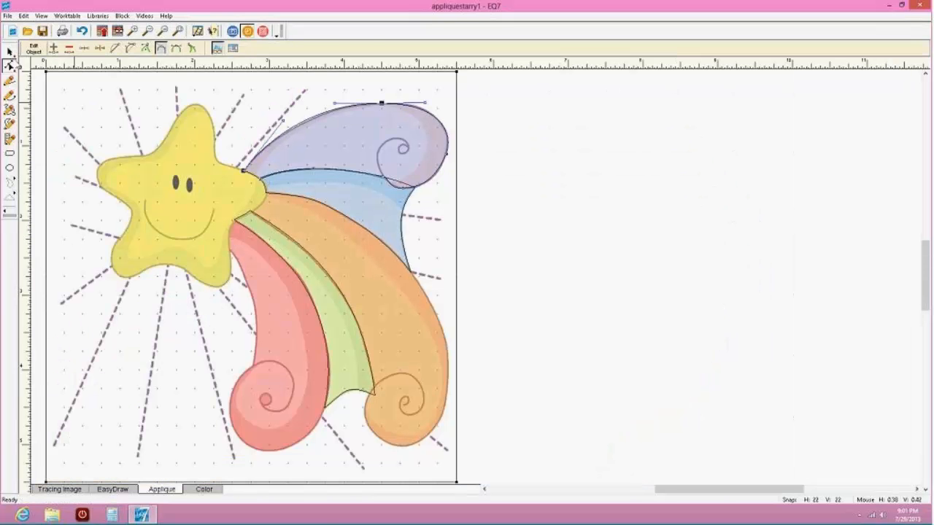
pyautogui.click(204, 490)
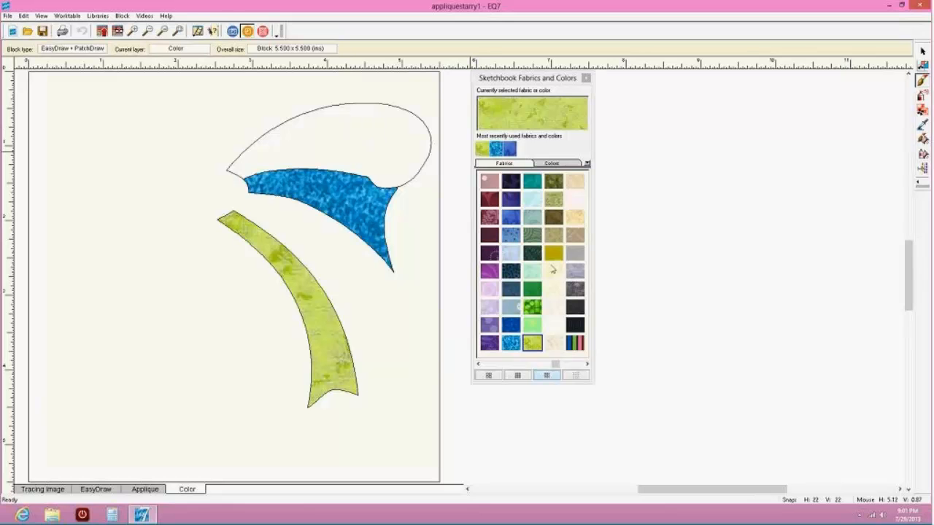
pyautogui.click(489, 343)
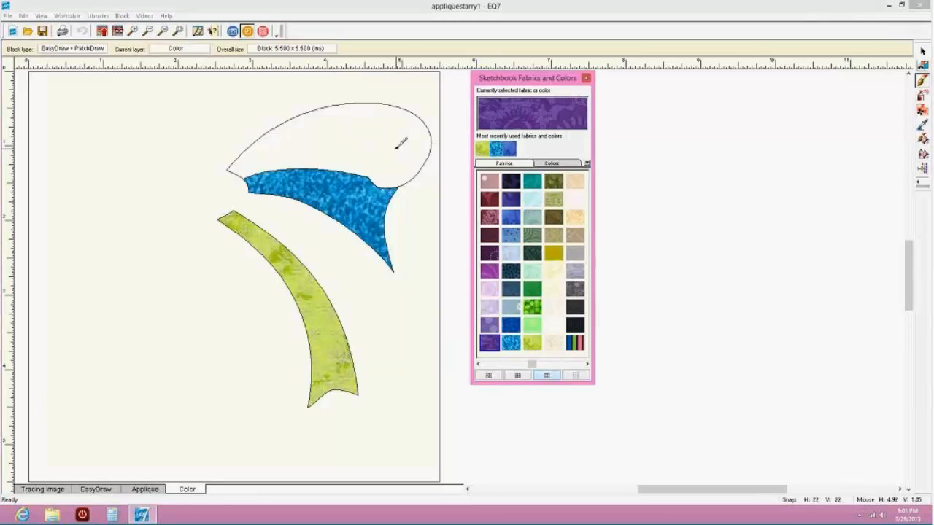
pyautogui.click(397, 148)
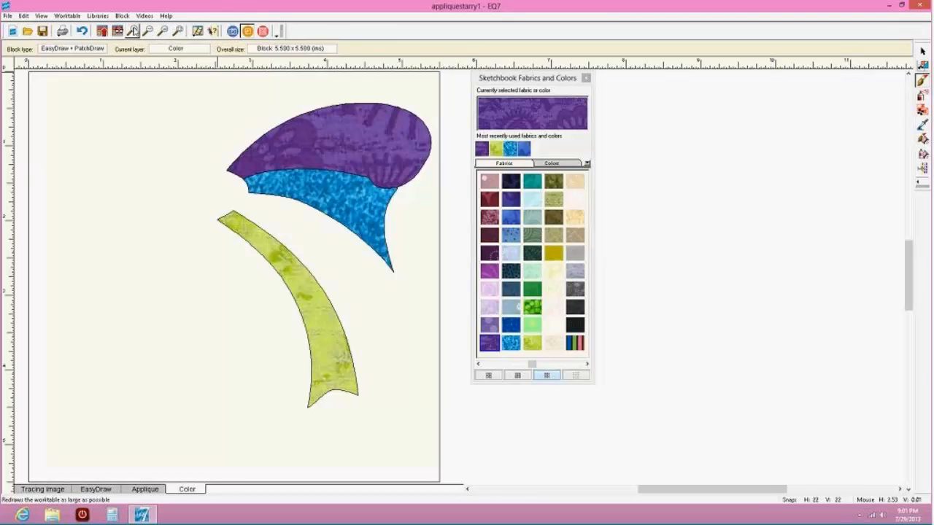
# Draw an octagon patch about 2.63 inches wide around the star on the applique layer and deselect it
pyautogui.click(139, 492)
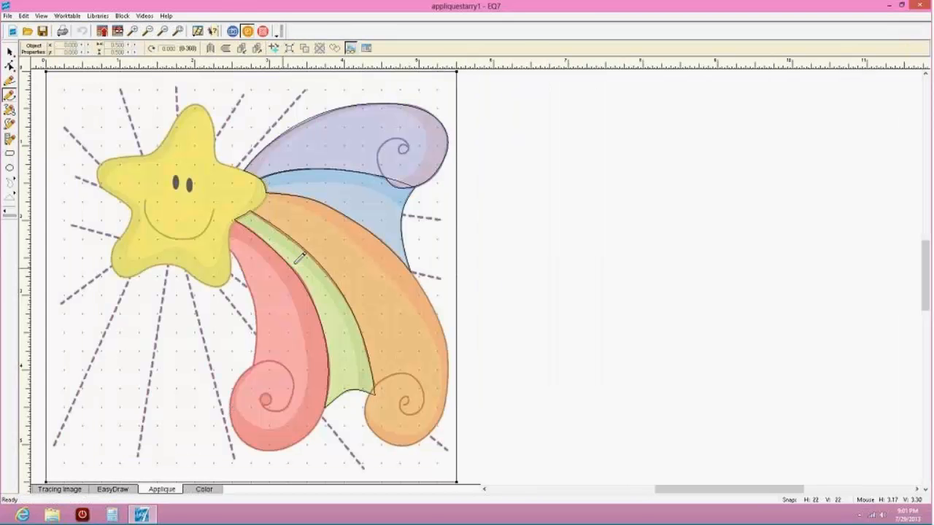
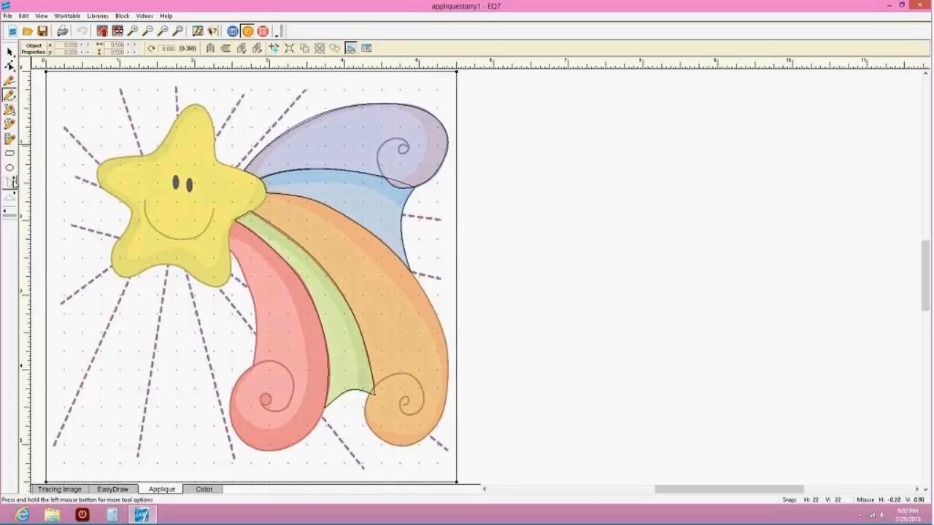
pyautogui.click(15, 181)
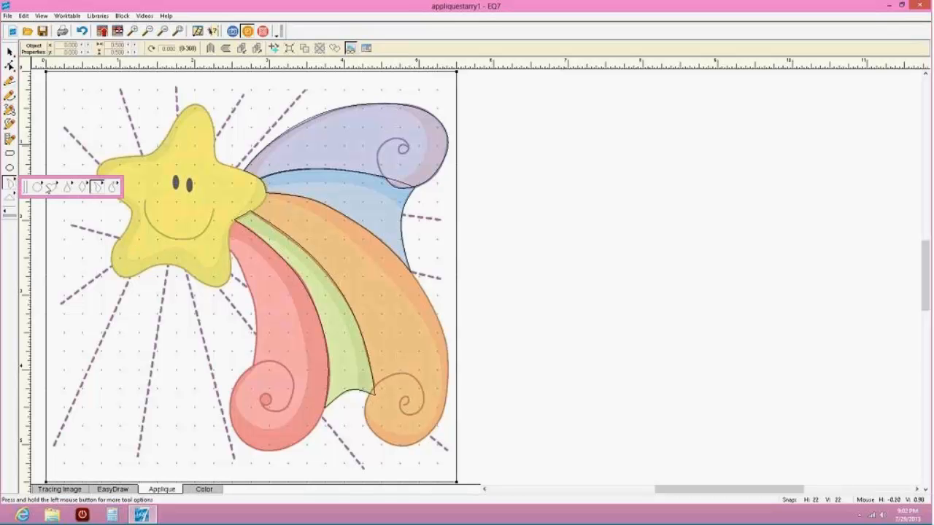
pyautogui.click(10, 197)
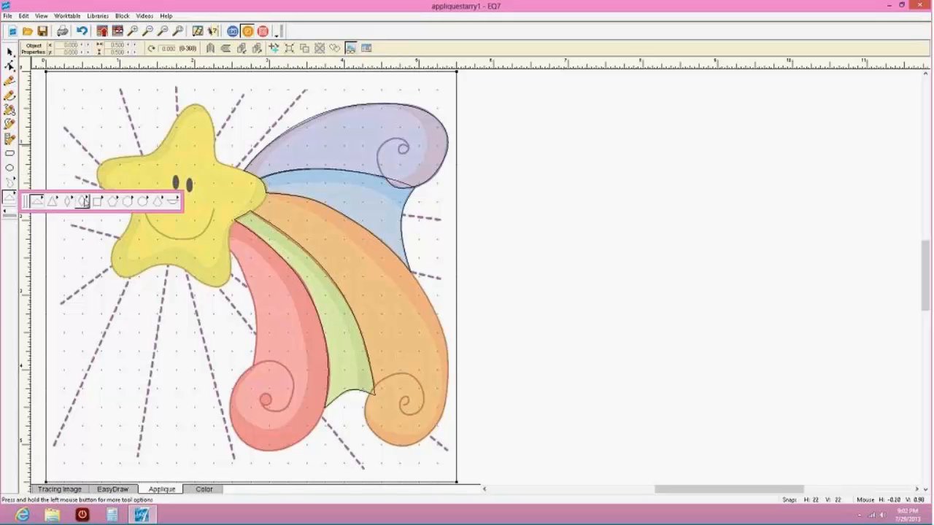
pyautogui.click(143, 202)
pyautogui.moveTo(109, 108); pyautogui.dragTo(276, 292)
pyautogui.click(10, 51)
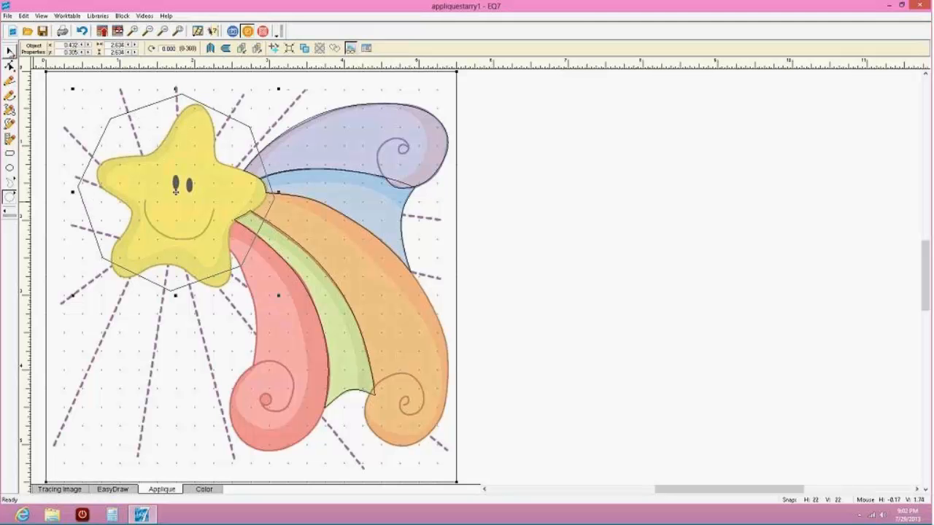
pyautogui.click(152, 113)
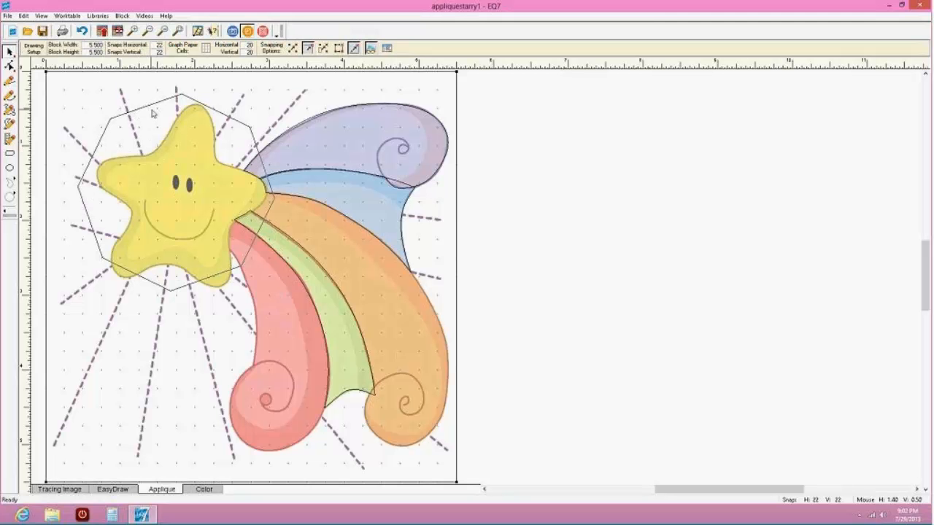
# Centre the octagon over the yellow star and fit its top and upper-left nodes to the tips, nudging the left node inward
pyautogui.click(146, 107)
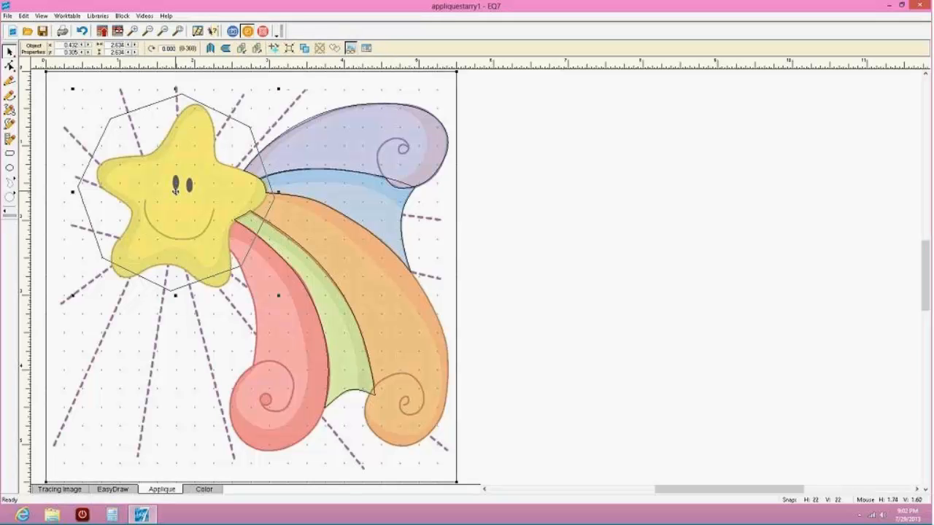
pyautogui.moveTo(175, 191); pyautogui.dragTo(184, 201)
pyautogui.click(9, 67)
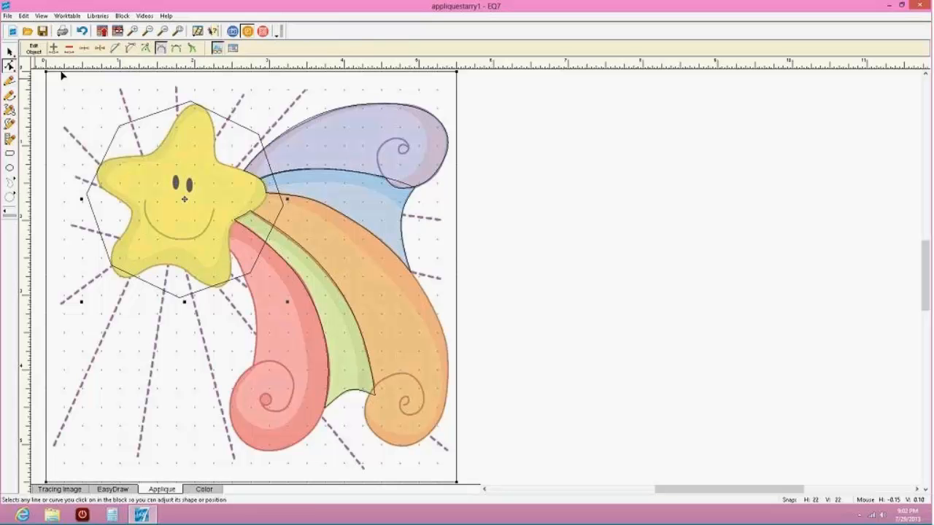
pyautogui.click(162, 112)
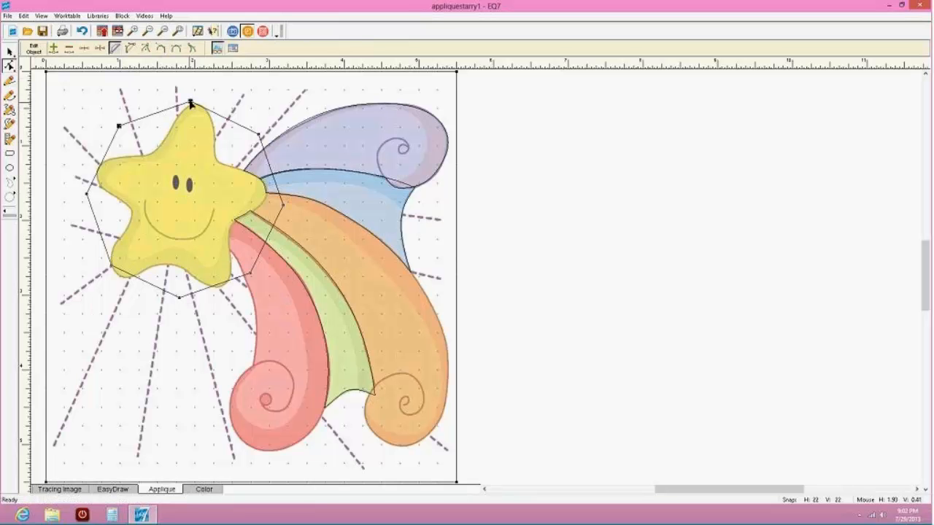
pyautogui.moveTo(192, 102); pyautogui.dragTo(198, 103)
pyautogui.moveTo(119, 126); pyautogui.dragTo(97, 160)
pyautogui.moveTo(85, 198)
pyautogui.mouseDown()
pyautogui.moveTo(100, 242)
pyautogui.moveTo(90, 204)
pyautogui.mouseUp()
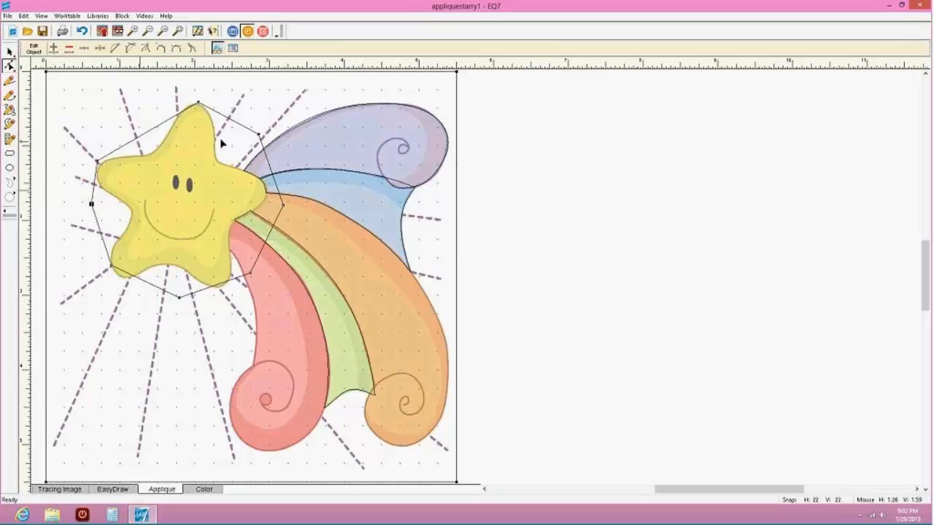
# Move the remaining right-side and bottom nodes onto the star's upper-right notch, right tip, lower-right notch and lower-right tip
pyautogui.moveTo(252, 139); pyautogui.dragTo(216, 160)
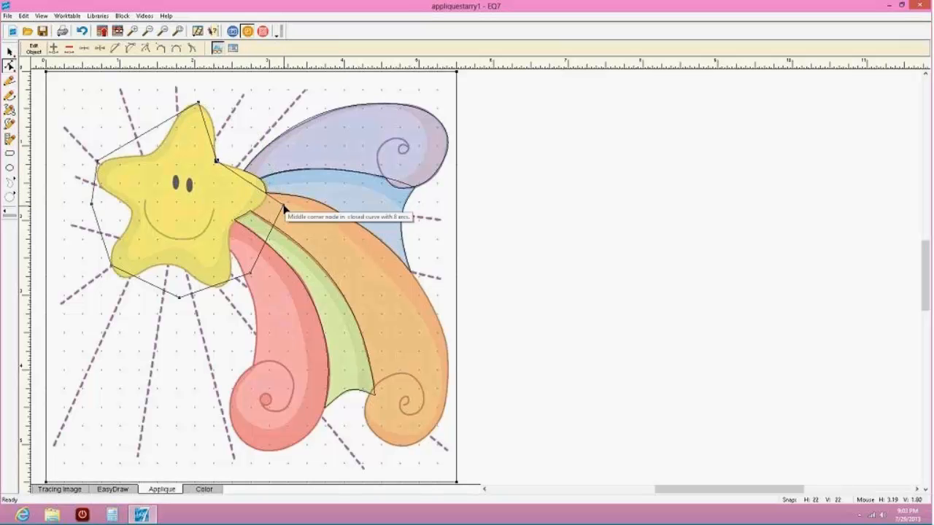
pyautogui.moveTo(284, 208); pyautogui.dragTo(264, 184)
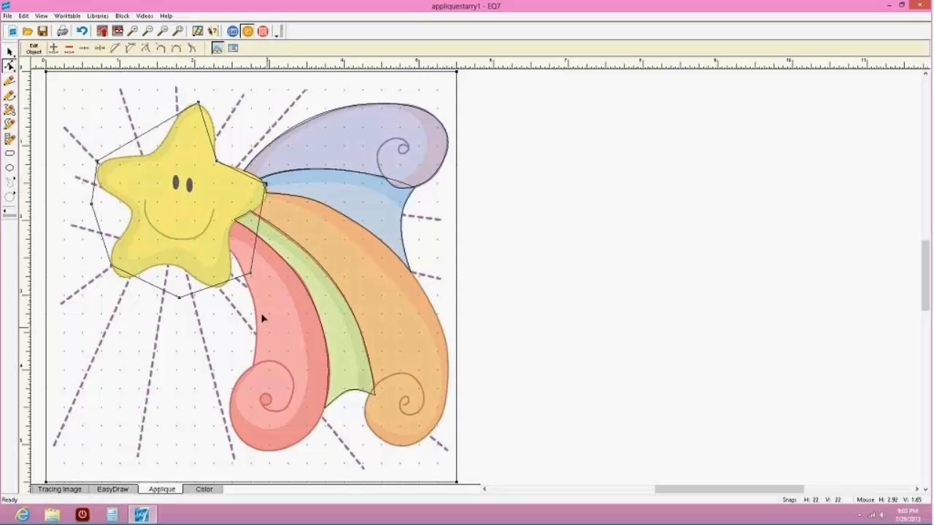
pyautogui.moveTo(248, 277); pyautogui.dragTo(231, 226)
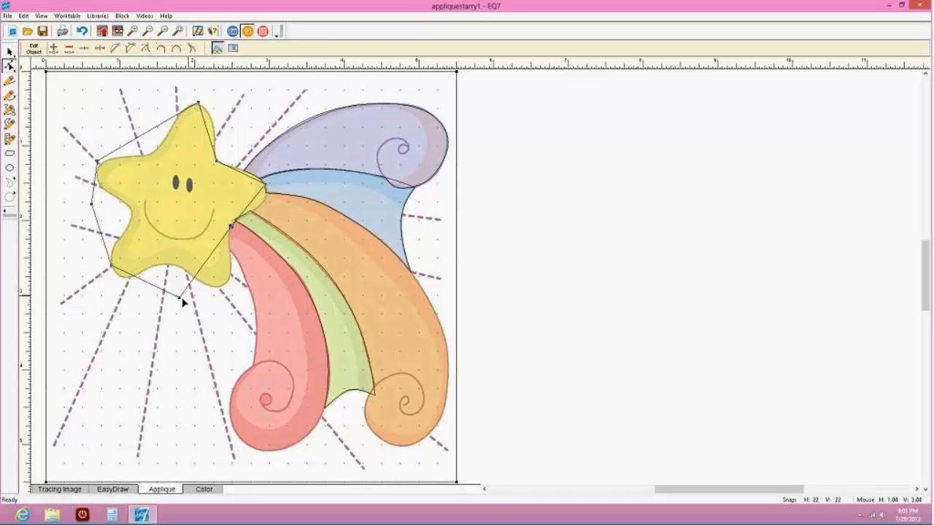
pyautogui.moveTo(179, 299); pyautogui.dragTo(226, 284)
# Add a node for the star's bottom notch and fit the neighbouring nodes to the lower-left tip and left notch
pyautogui.click(166, 277)
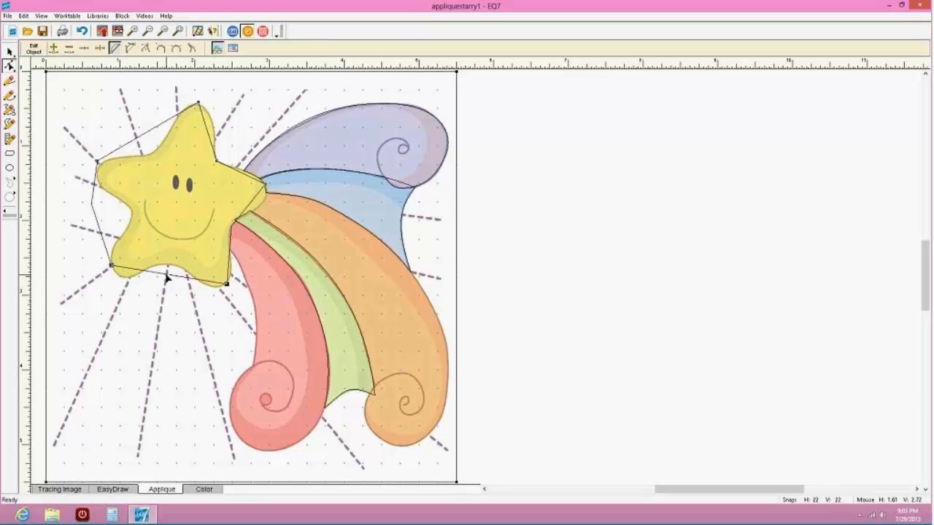
pyautogui.click(53, 48)
pyautogui.moveTo(167, 276); pyautogui.dragTo(169, 266)
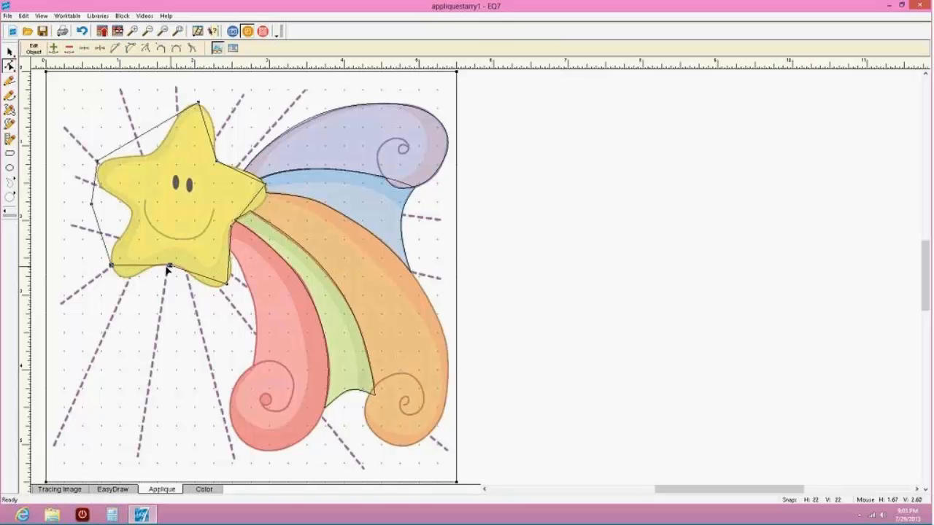
pyautogui.moveTo(111, 269); pyautogui.dragTo(122, 278)
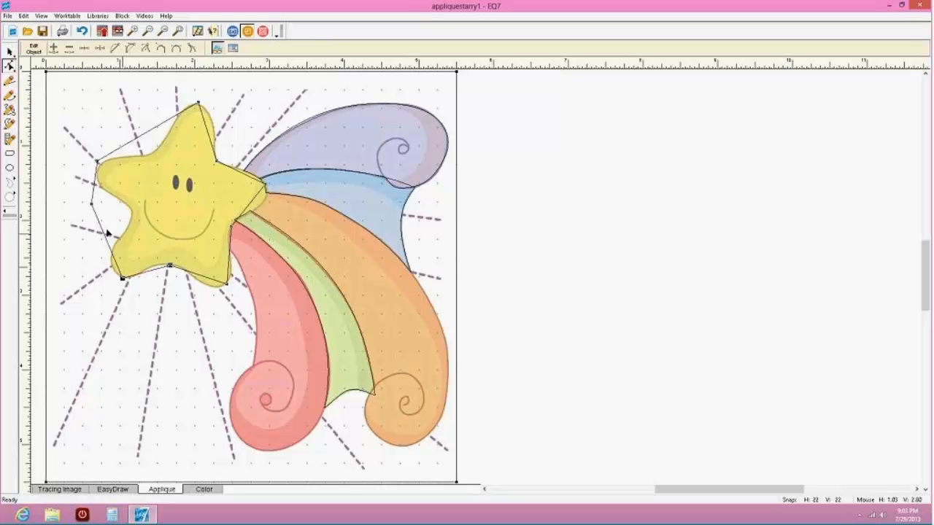
pyautogui.moveTo(91, 207); pyautogui.dragTo(129, 215)
# Add a node between the star's top and left tips and move it into the upper-left notch
pyautogui.click(146, 135)
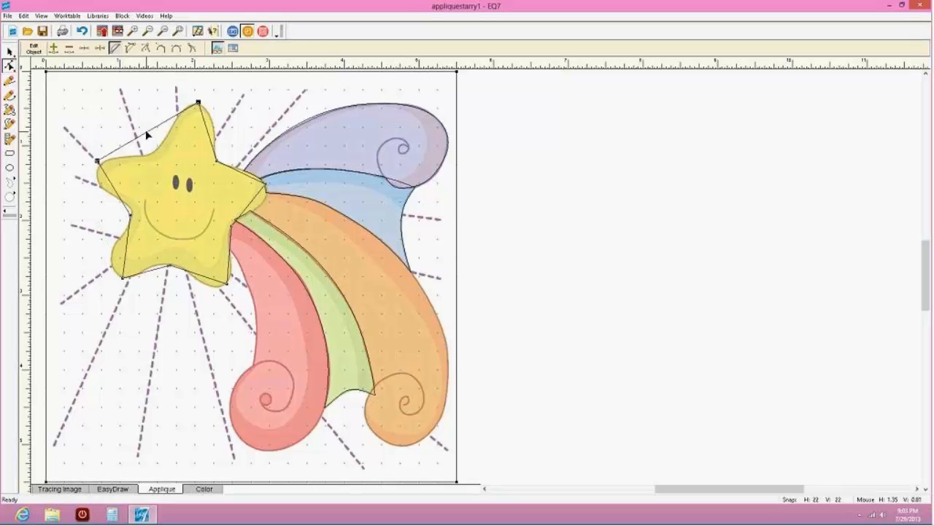
pyautogui.click(53, 48)
pyautogui.moveTo(150, 130); pyautogui.dragTo(154, 167)
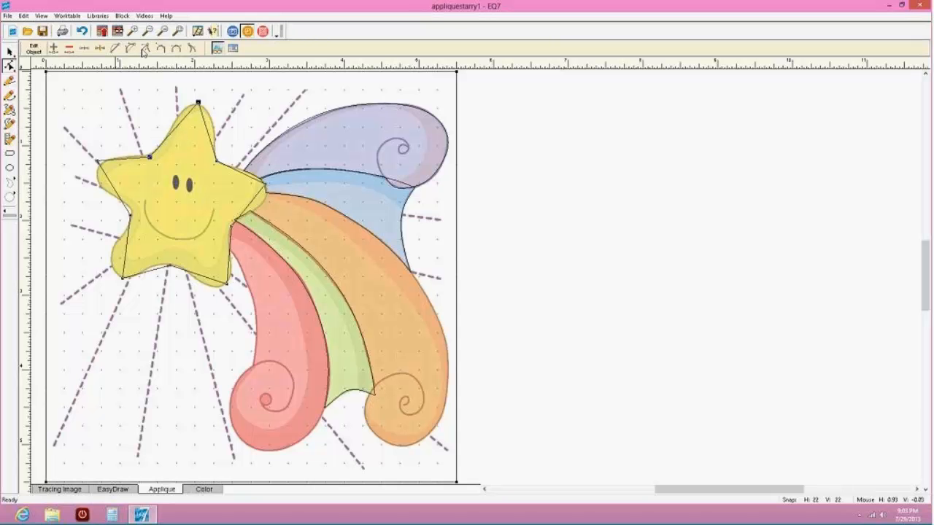
# Convert the edge from the upper-left notch to the top tip into a curve and shape it along the star
pyautogui.click(174, 134)
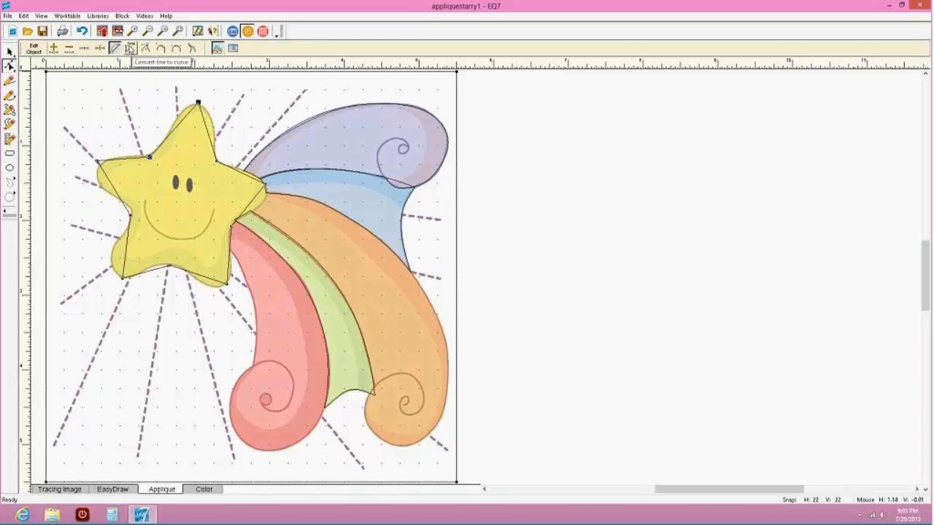
pyautogui.click(130, 48)
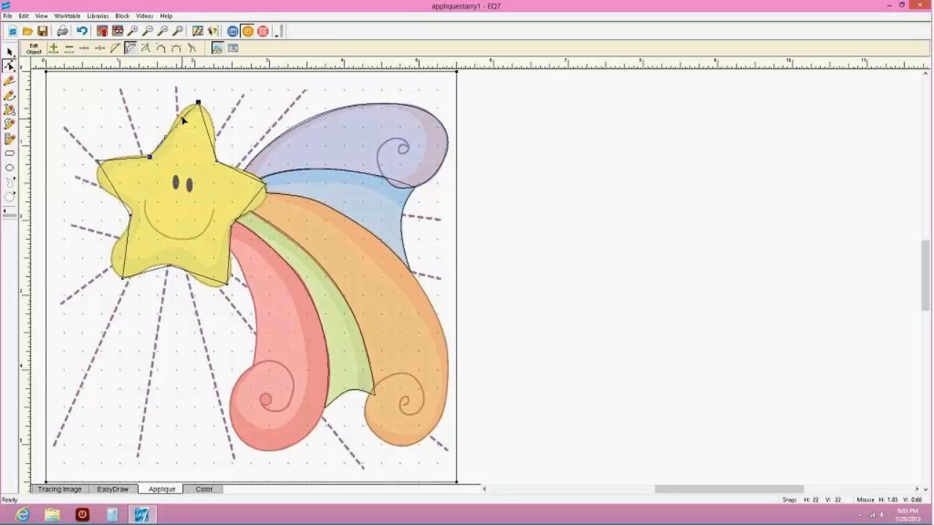
pyautogui.click(166, 139)
pyautogui.moveTo(165, 135); pyautogui.dragTo(197, 104)
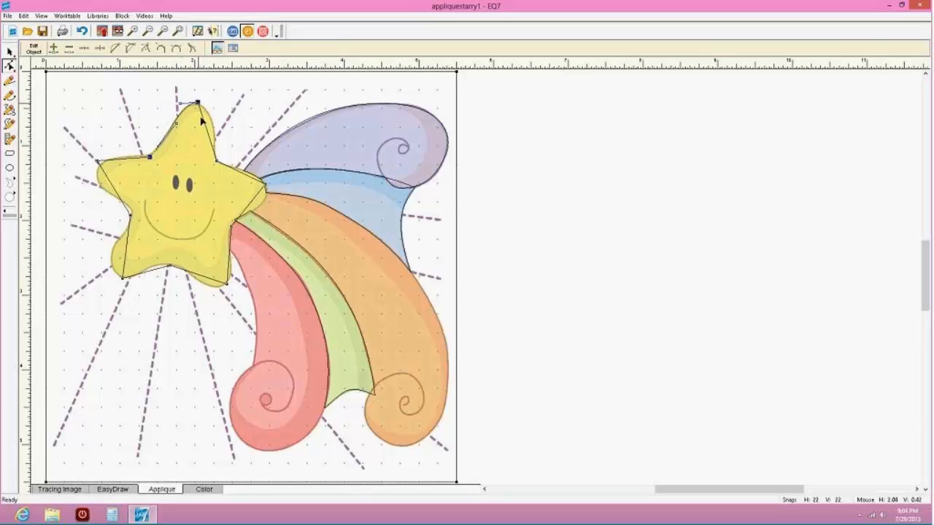
# Convert the edge from the top tip to the upper-right notch into a curve and bend it to the star's outline
pyautogui.click(206, 129)
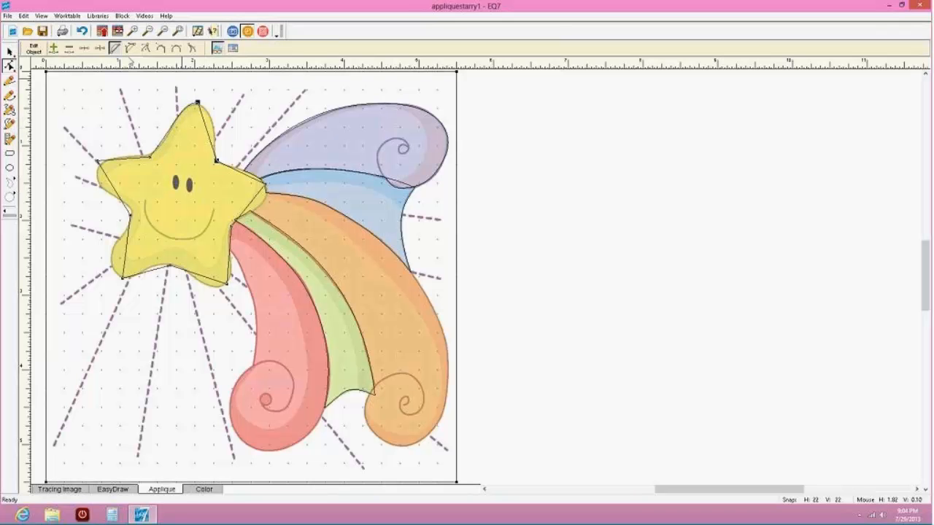
pyautogui.click(130, 48)
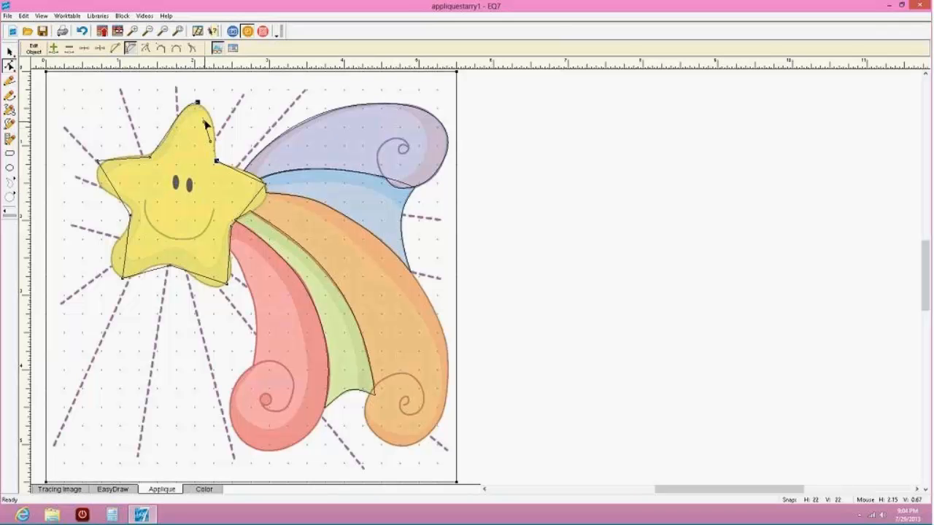
pyautogui.moveTo(205, 122); pyautogui.dragTo(217, 113)
# Curve the edge from the upper-right notch to the right tip and adjust its end nodes to follow the star
pyautogui.click(230, 171)
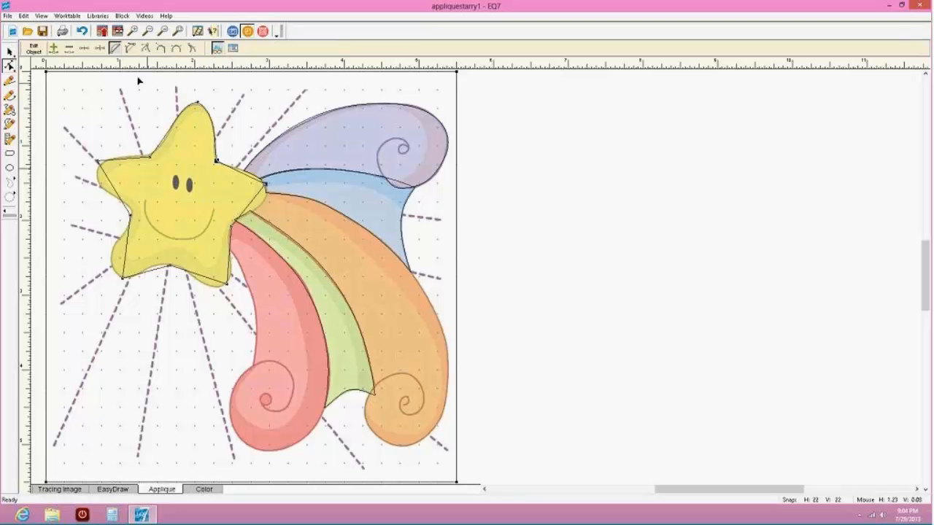
pyautogui.click(130, 48)
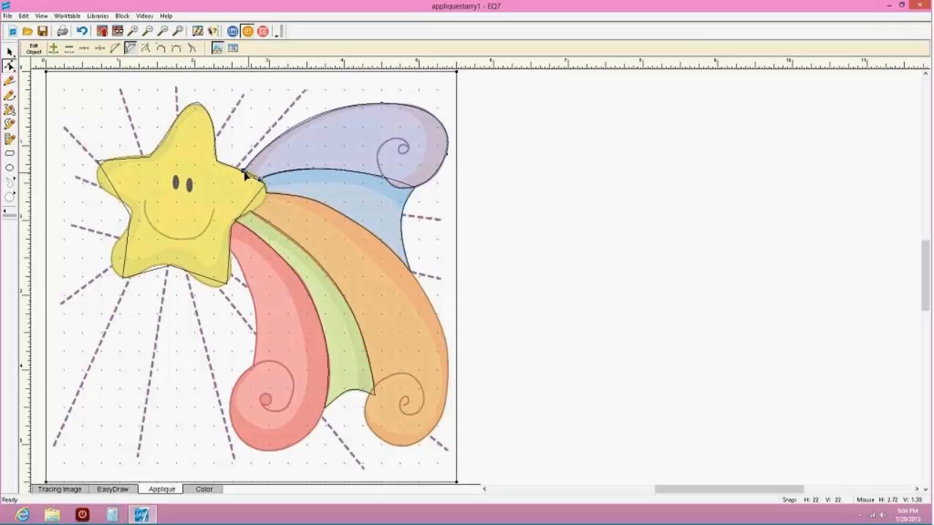
pyautogui.click(82, 31)
pyautogui.moveTo(264, 185)
pyautogui.mouseDown()
pyautogui.moveTo(268, 195)
pyautogui.moveTo(261, 186)
pyautogui.moveTo(274, 175)
pyautogui.mouseUp()
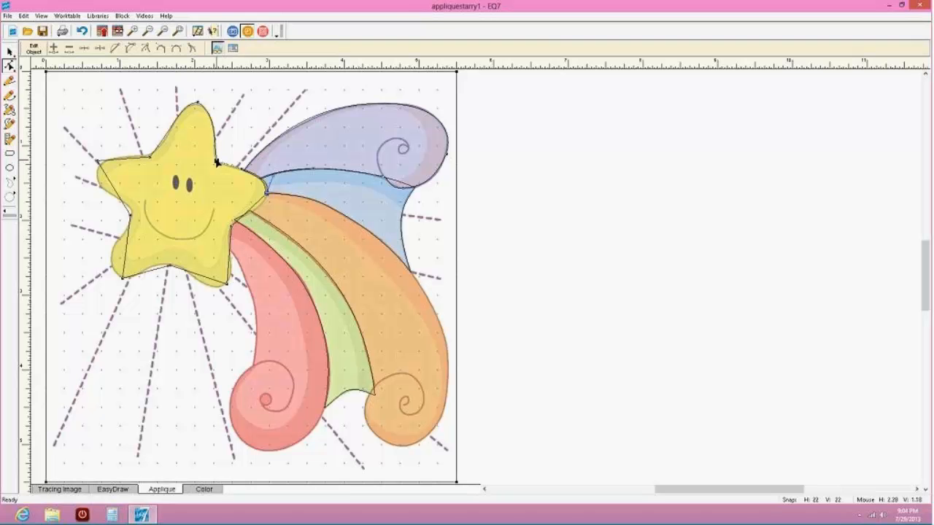
pyautogui.moveTo(216, 161); pyautogui.dragTo(218, 162)
# Convert the edge from the right tip to the lower-right notch into a curve and fit it to the star
pyautogui.click(250, 211)
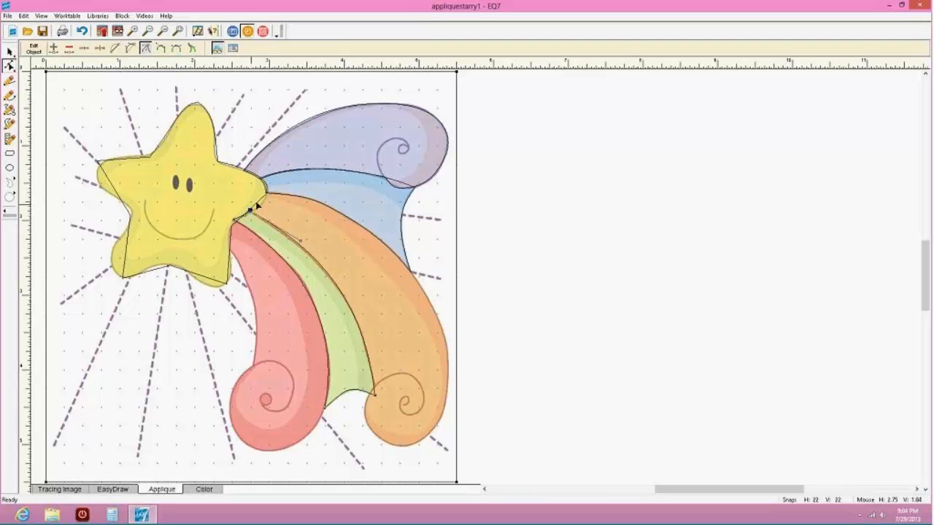
pyautogui.click(257, 207)
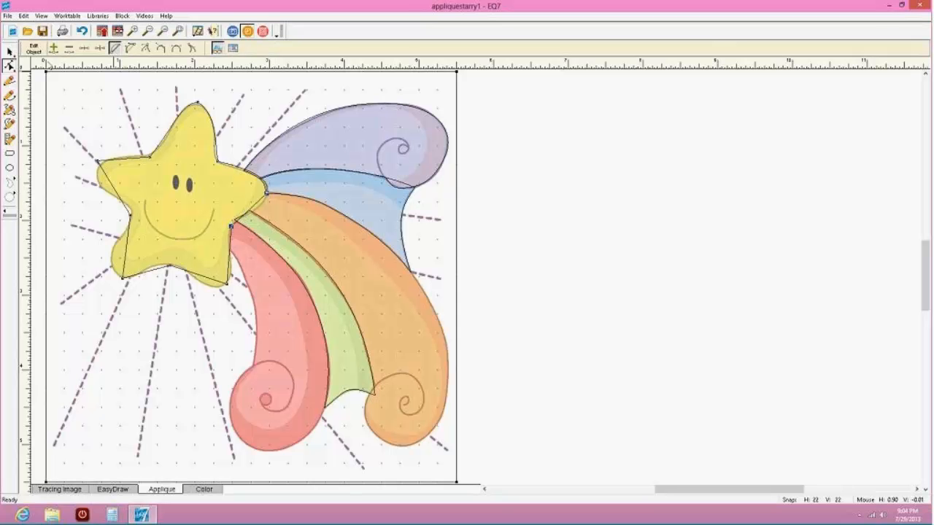
pyautogui.click(132, 49)
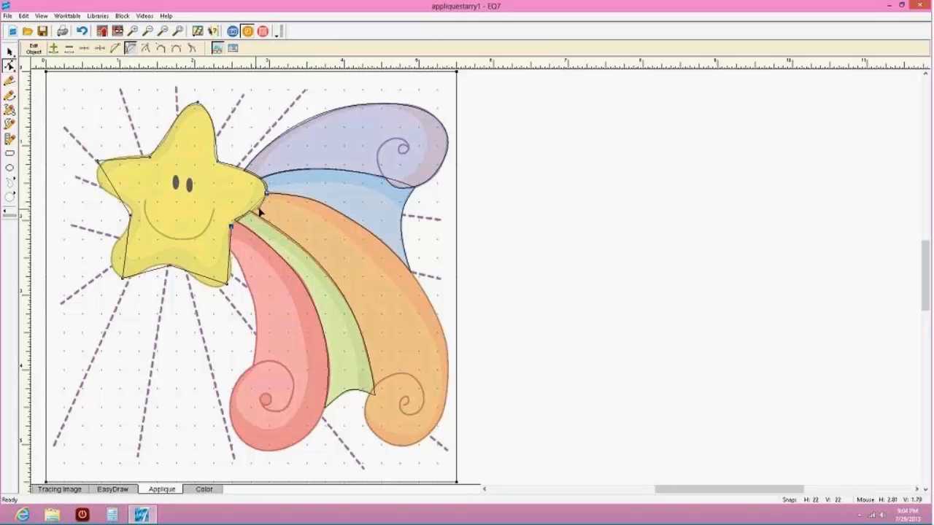
pyautogui.moveTo(267, 208); pyautogui.dragTo(265, 208)
# Curve the edge from the lower-right notch to the lower-right tip and reposition both end nodes on the star's outline
pyautogui.click(230, 255)
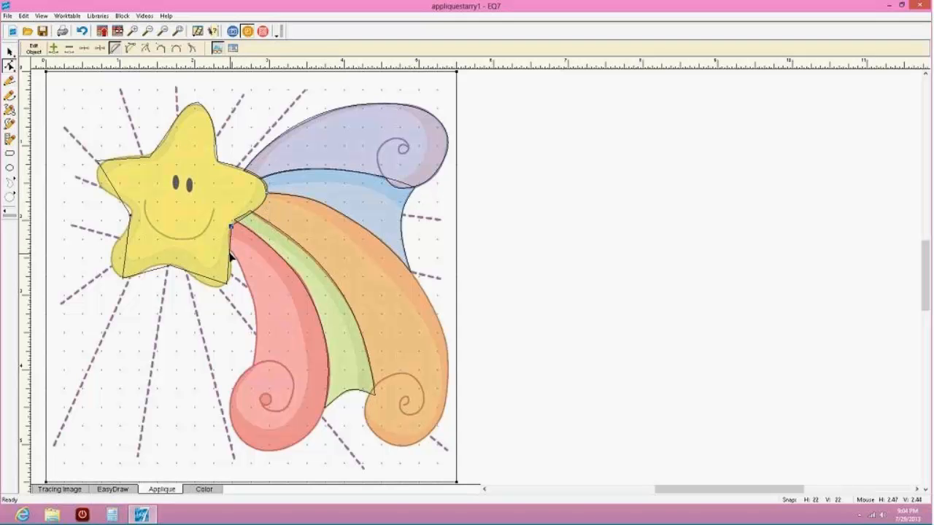
pyautogui.click(130, 48)
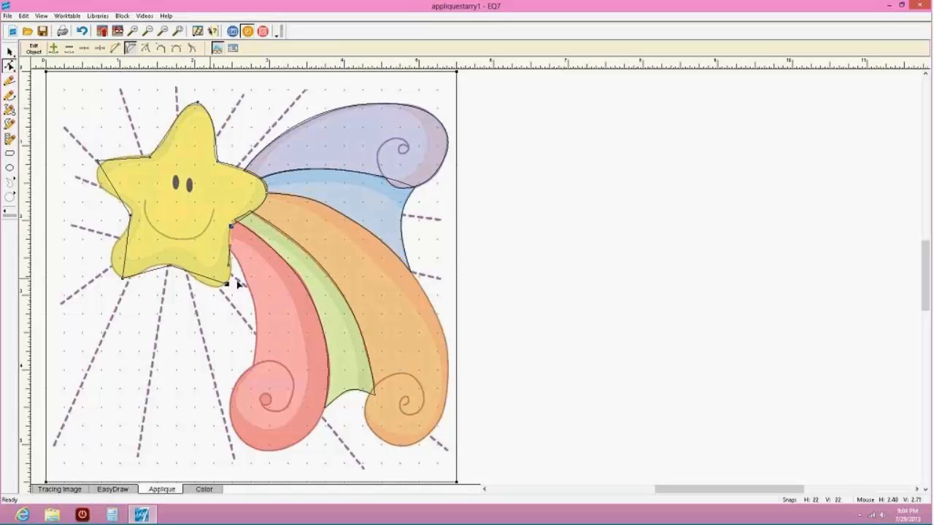
pyautogui.moveTo(227, 284); pyautogui.dragTo(223, 287)
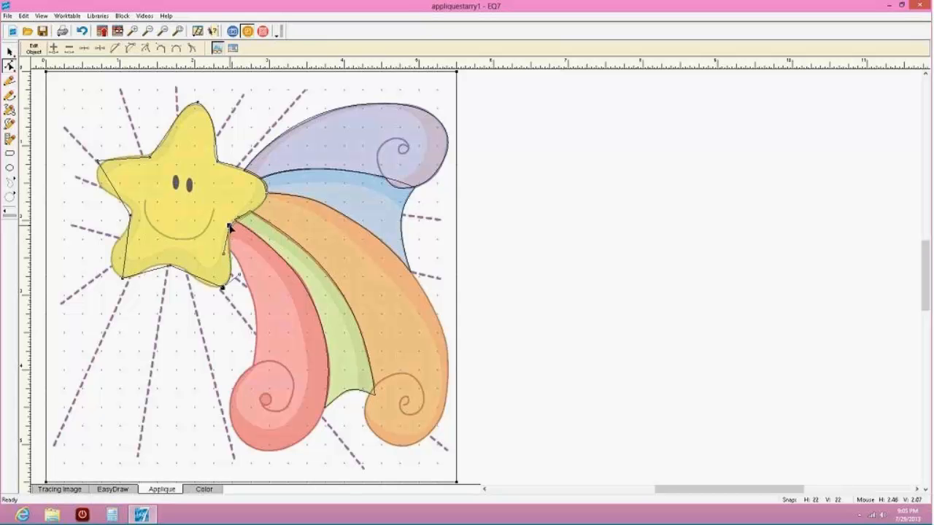
pyautogui.moveTo(229, 226); pyautogui.dragTo(230, 226)
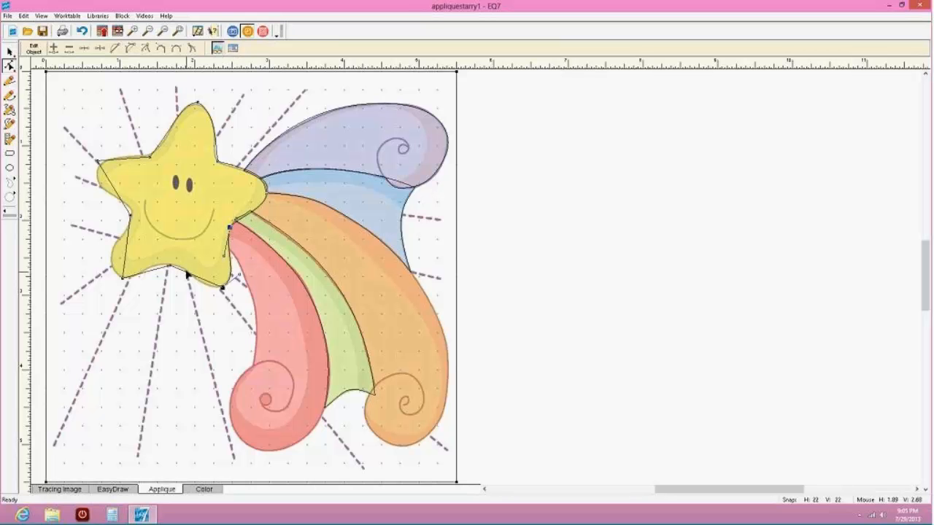
# Curve the edge between the bottom notch and the lower-right tip, adjusting nodes and handles to round the tip
pyautogui.click(186, 275)
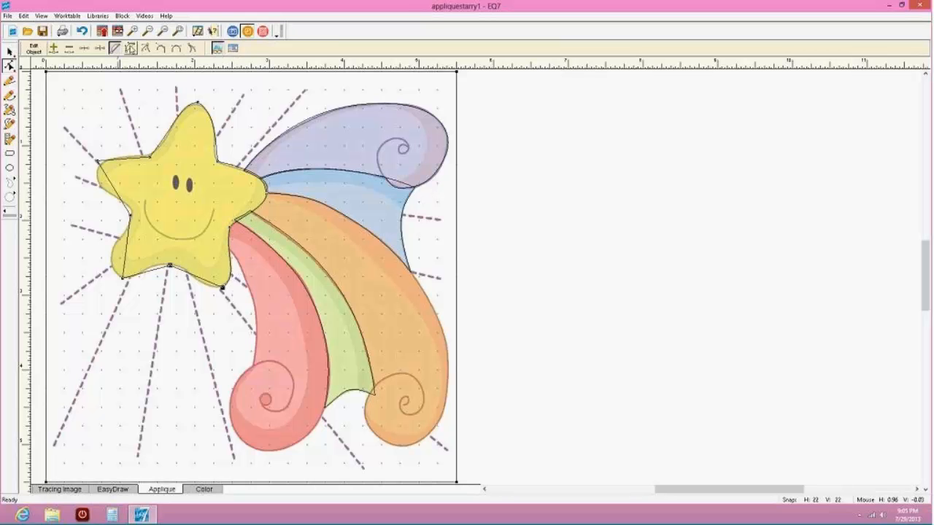
pyautogui.click(115, 48)
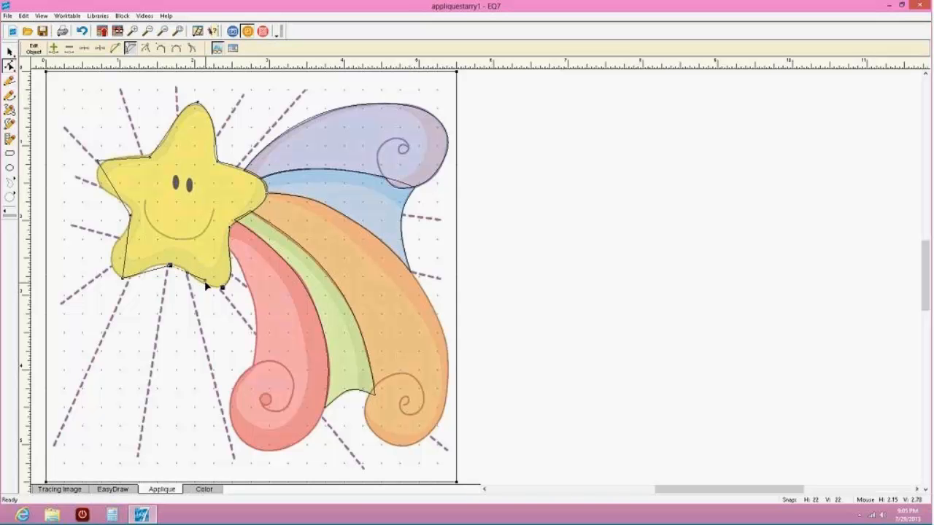
pyautogui.click(179, 274)
pyautogui.click(170, 265)
pyautogui.click(222, 289)
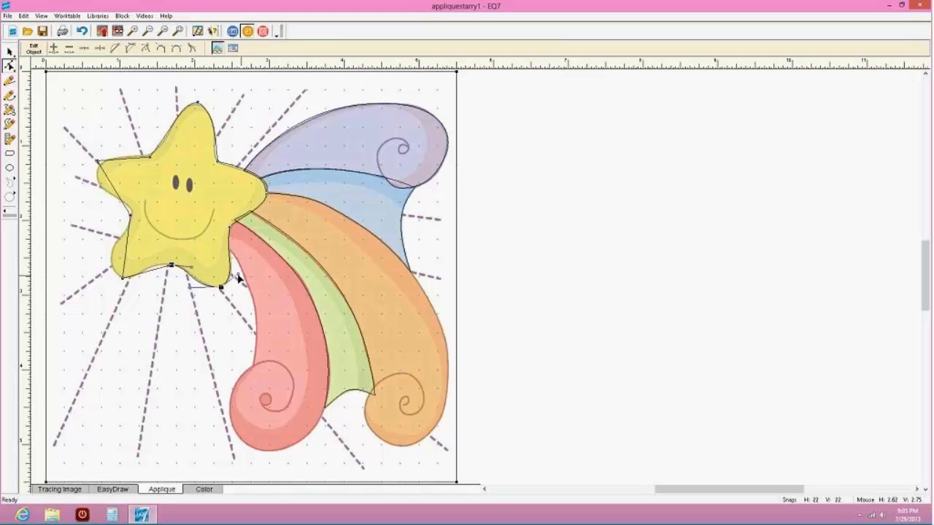
pyautogui.moveTo(238, 276); pyautogui.dragTo(244, 274)
pyautogui.moveTo(188, 288); pyautogui.dragTo(192, 290)
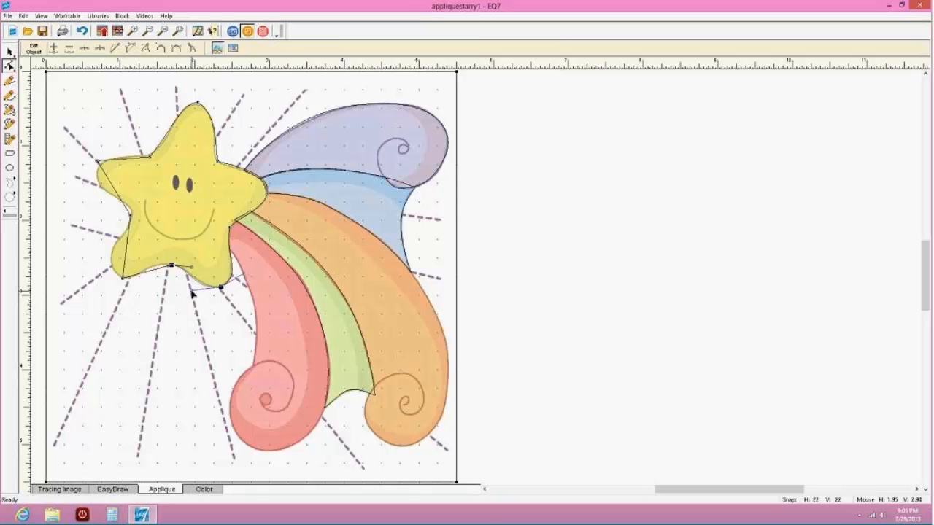
# Convert the edge from the bottom notch to the lower-left tip into a curve and shape it with its handles
pyautogui.click(151, 274)
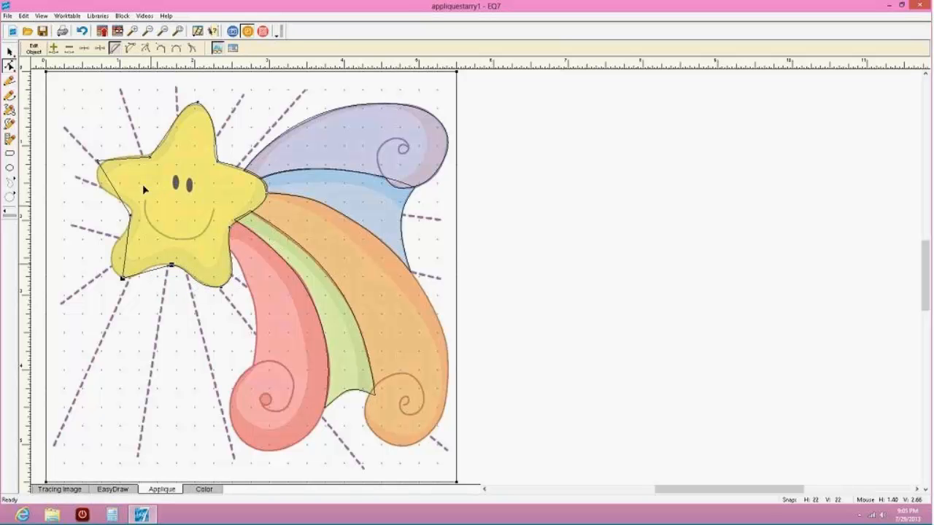
pyautogui.click(130, 48)
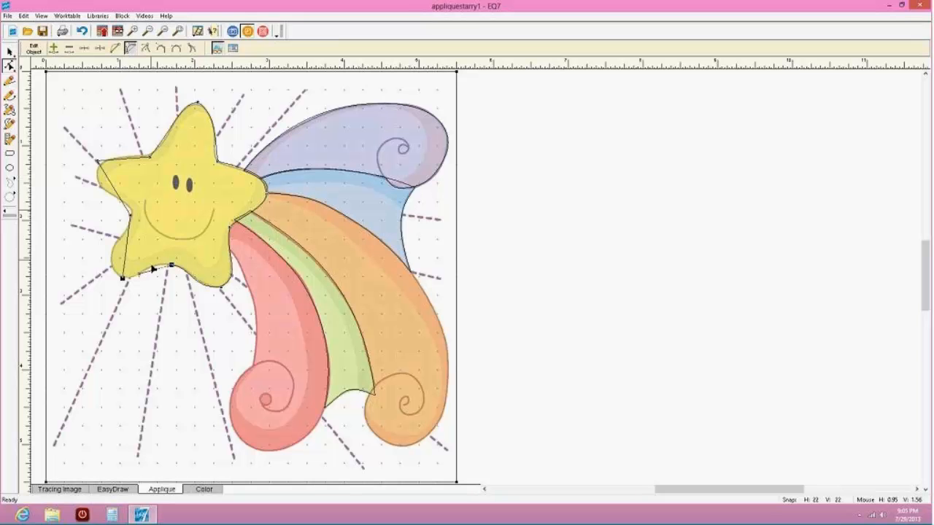
pyautogui.moveTo(156, 270); pyautogui.dragTo(136, 260)
pyautogui.moveTo(143, 283)
pyautogui.mouseDown()
pyautogui.moveTo(133, 262)
pyautogui.moveTo(141, 266)
pyautogui.mouseUp()
# Move the end nodes of the edge between the lower-left tip and left notch onto the star's outline and convert it to a fitted curve
pyautogui.click(128, 243)
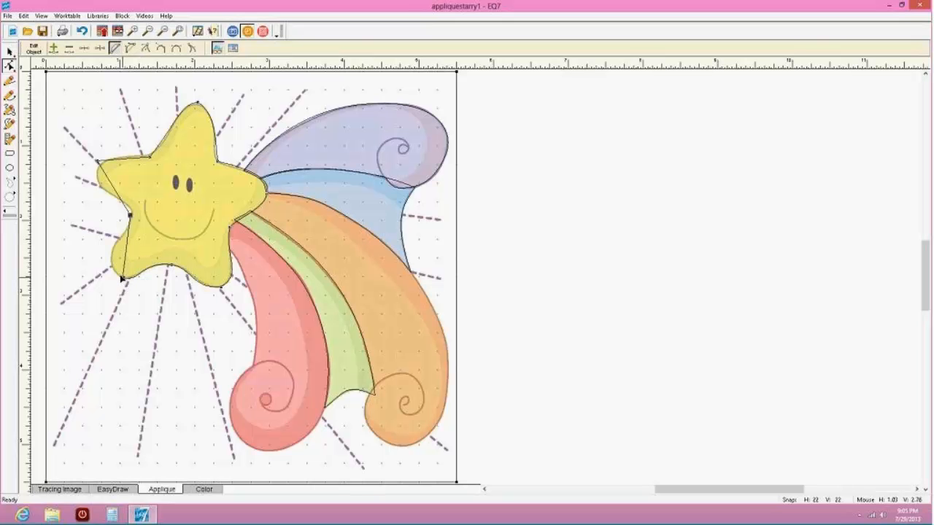
pyautogui.moveTo(122, 278); pyautogui.dragTo(141, 285)
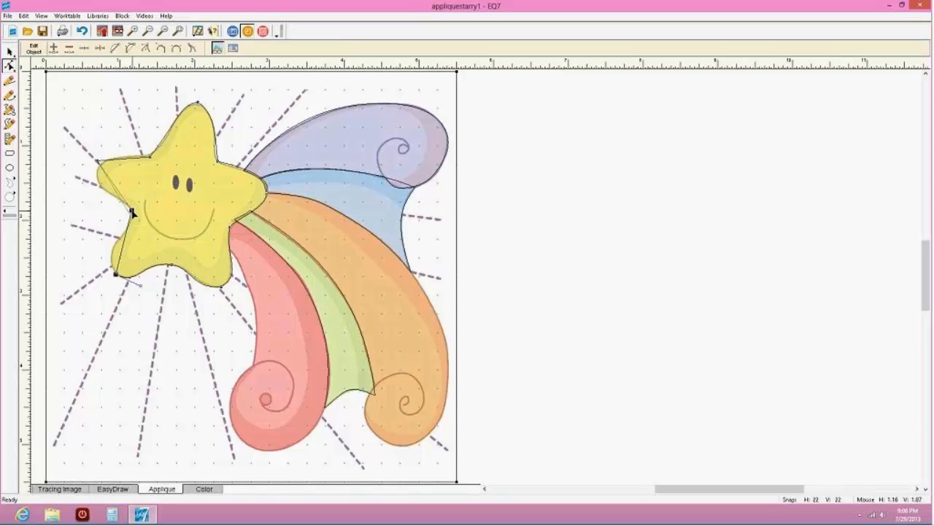
pyautogui.click(125, 243)
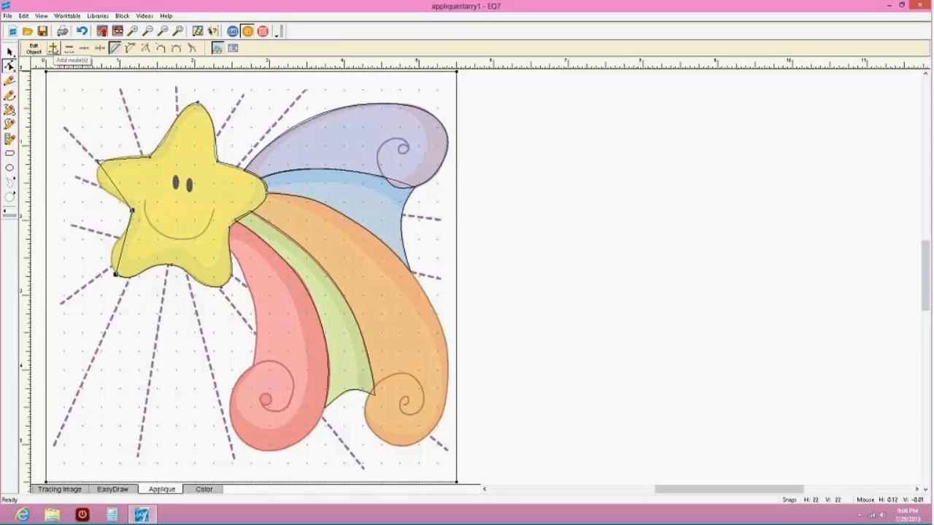
pyautogui.click(130, 48)
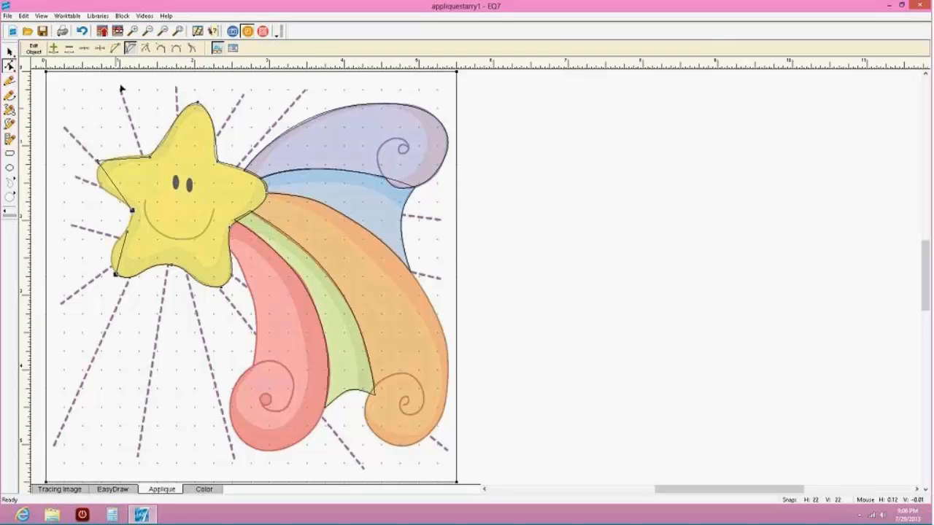
pyautogui.moveTo(123, 256); pyautogui.dragTo(98, 239)
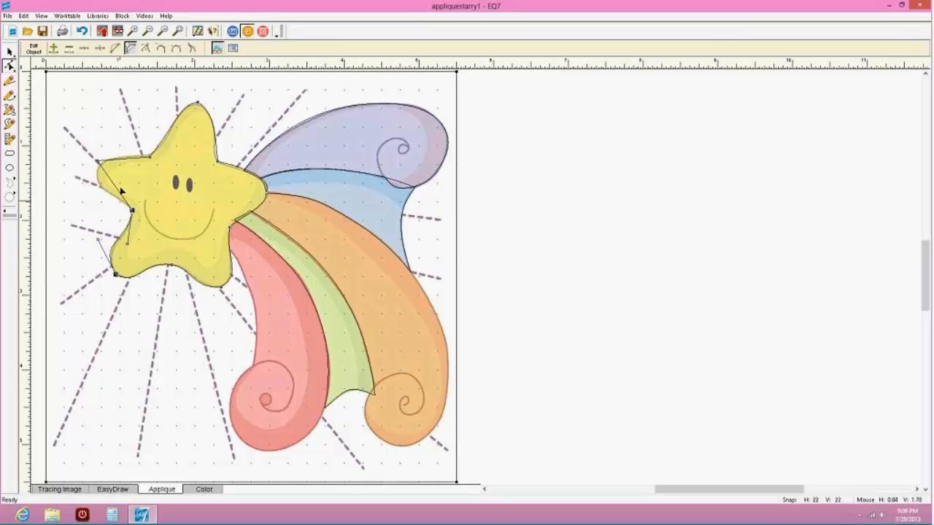
# Reposition the nodes at the left tip and the upper-left notch on the star's outline
pyautogui.click(112, 181)
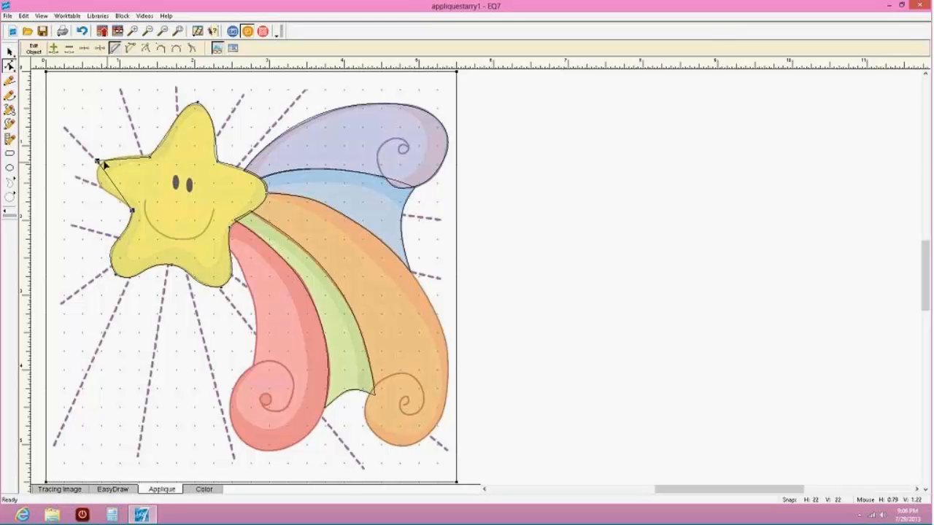
pyautogui.moveTo(97, 161); pyautogui.dragTo(96, 171)
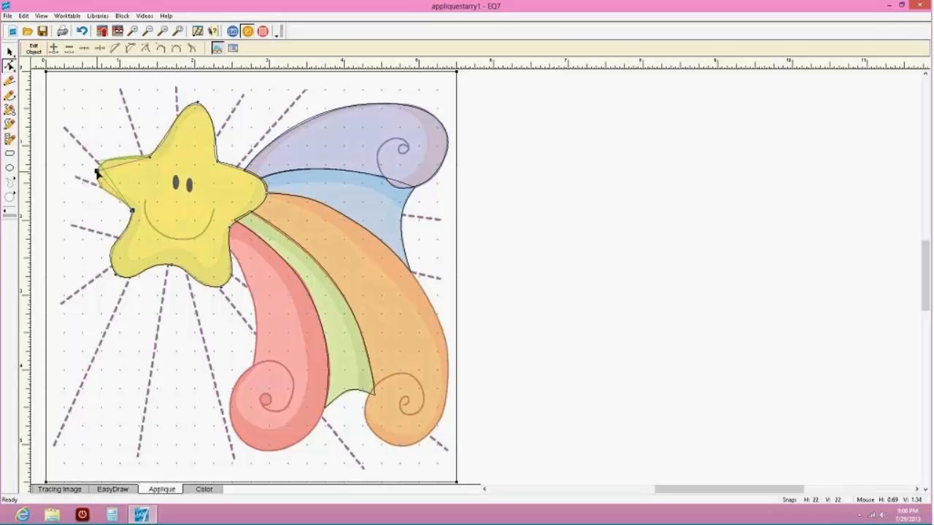
pyautogui.click(154, 151)
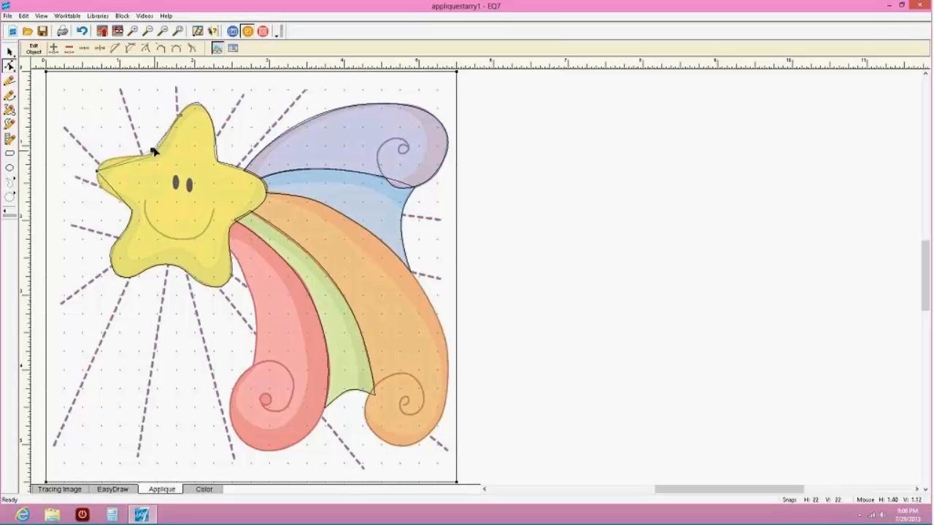
pyautogui.moveTo(153, 150); pyautogui.dragTo(154, 152)
# Convert the edge between the left tip and the upper-left notch into a curve and fit it with its handles
pyautogui.click(131, 159)
pyautogui.click(130, 49)
pyautogui.moveTo(135, 162)
pyautogui.mouseDown()
pyautogui.moveTo(93, 160)
pyautogui.moveTo(150, 155)
pyautogui.mouseUp()
pyautogui.click(154, 152)
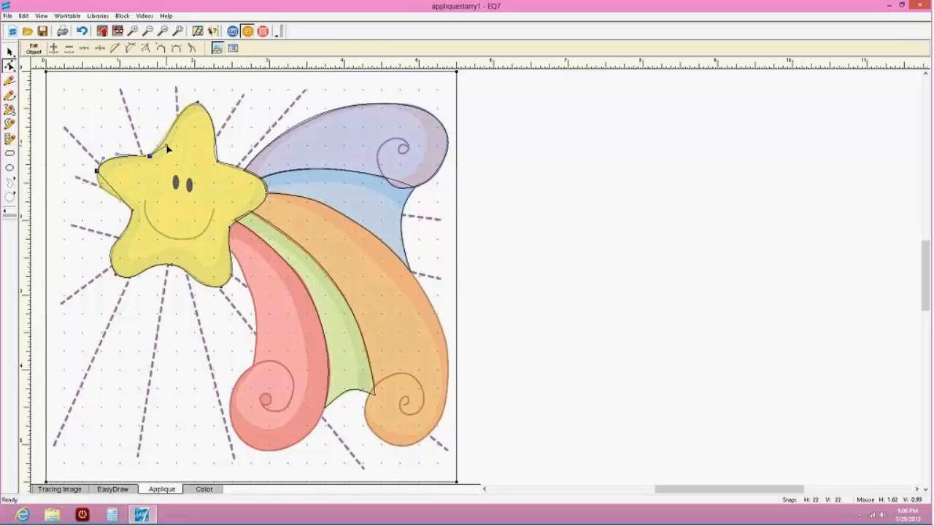
pyautogui.moveTo(166, 146); pyautogui.dragTo(168, 145)
# Curve the edge from the left tip to the left notch, and fine-tune the lower-left tip's curve handle
pyautogui.click(112, 189)
pyautogui.click(130, 48)
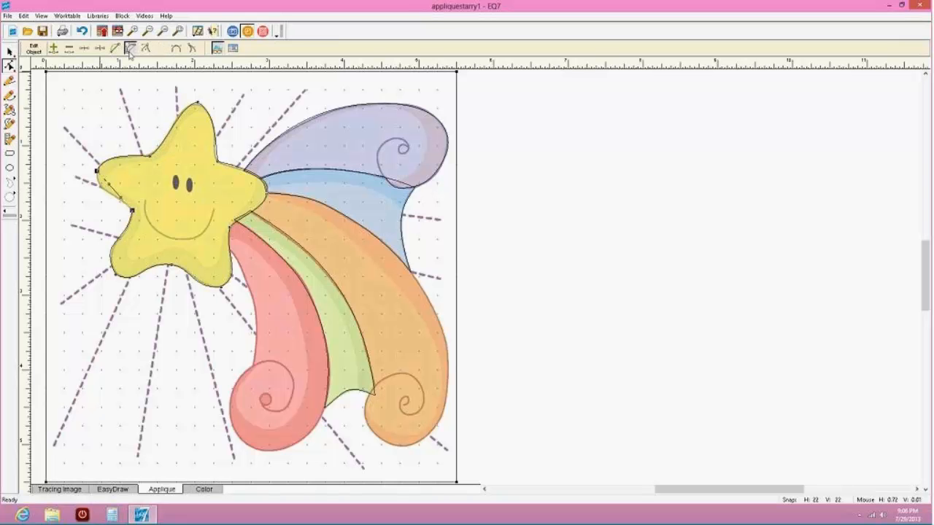
pyautogui.moveTo(108, 184); pyautogui.dragTo(95, 196)
pyautogui.click(115, 248)
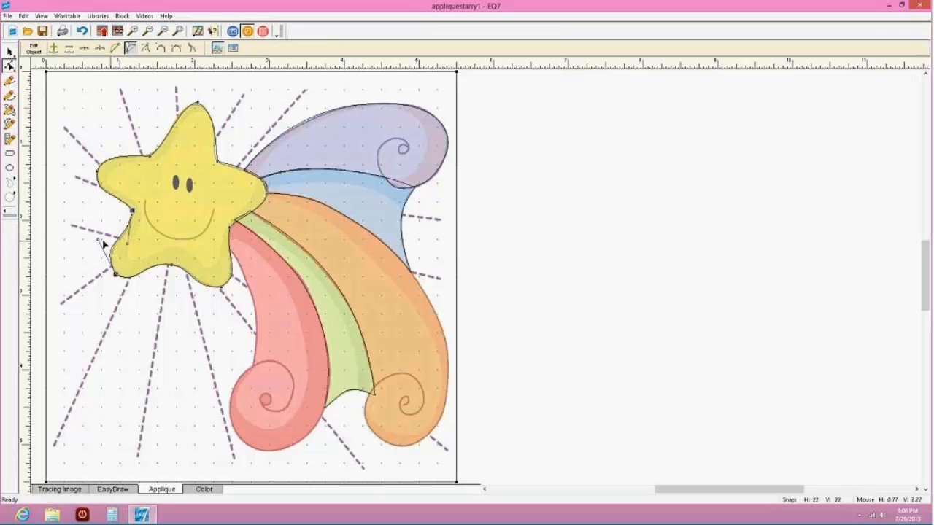
pyautogui.moveTo(100, 240); pyautogui.dragTo(100, 238)
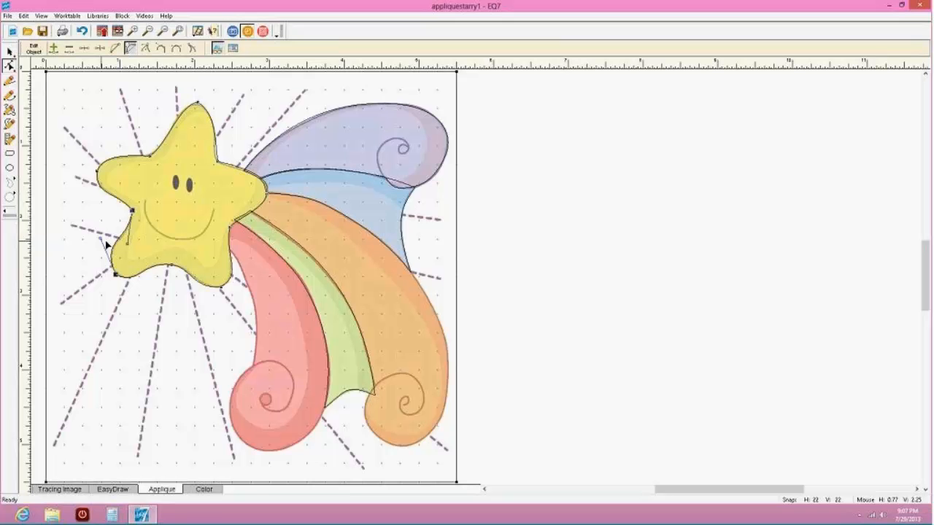
# Adjust nodes and handles at the upper-left notch, the top tip and the right arm's upper edge to match the star's outline
pyautogui.click(151, 156)
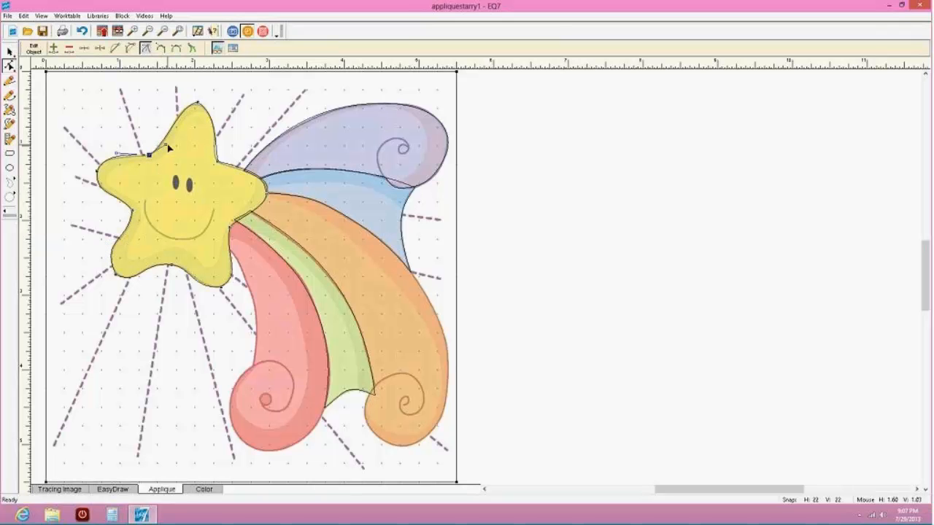
pyautogui.moveTo(166, 145); pyautogui.dragTo(157, 164)
pyautogui.click(194, 105)
pyautogui.moveTo(191, 106); pyautogui.dragTo(214, 96)
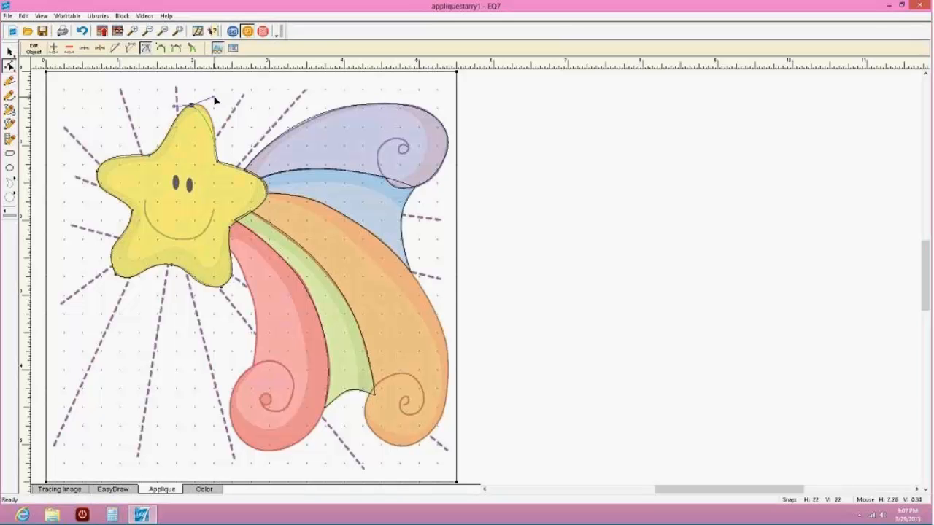
pyautogui.click(236, 168)
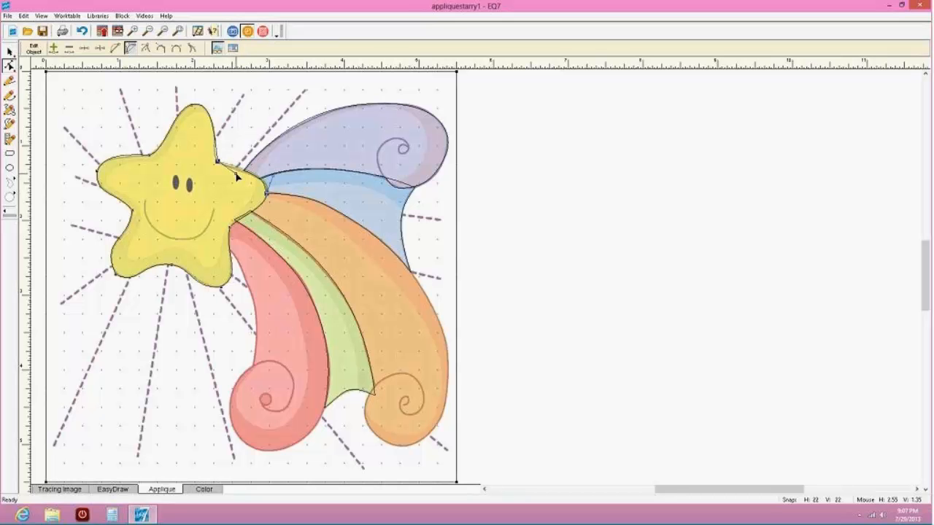
pyautogui.click(267, 169)
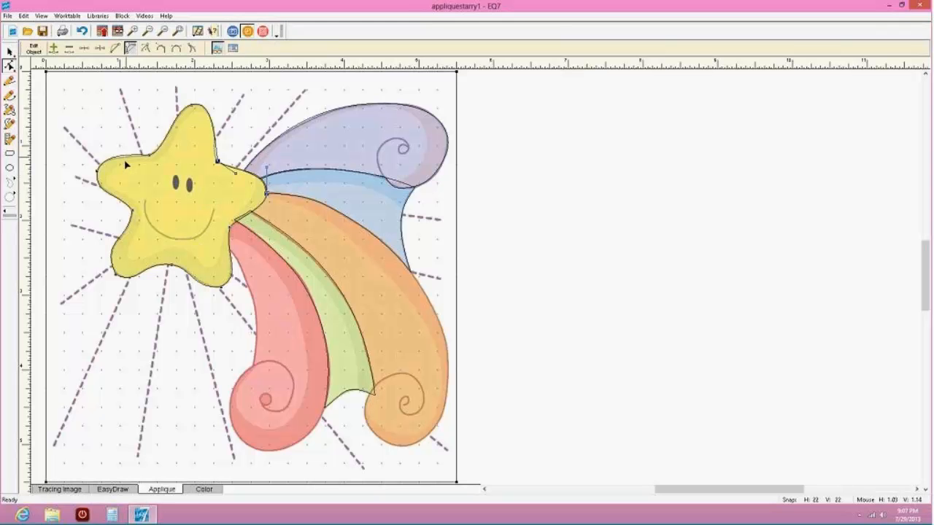
# Check the star patch in the block's color view and return to the applique drawing
pyautogui.click(201, 491)
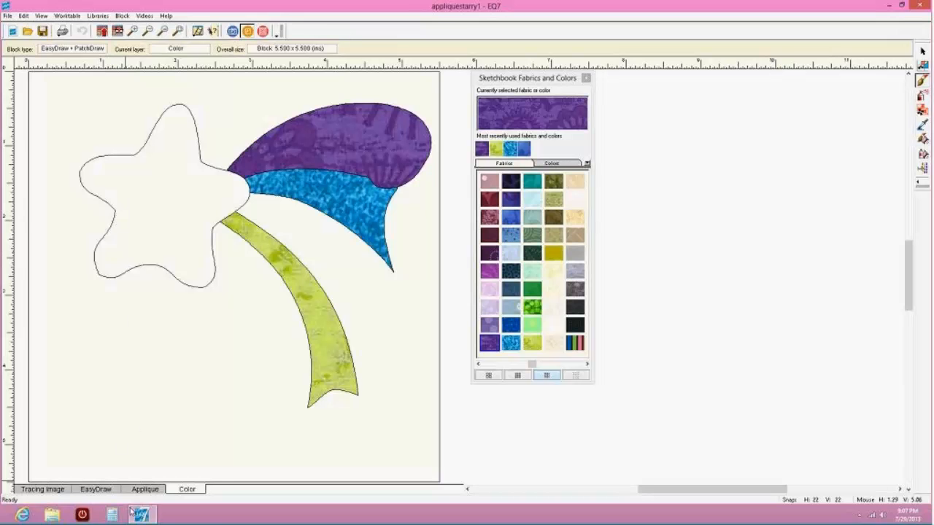
pyautogui.click(146, 489)
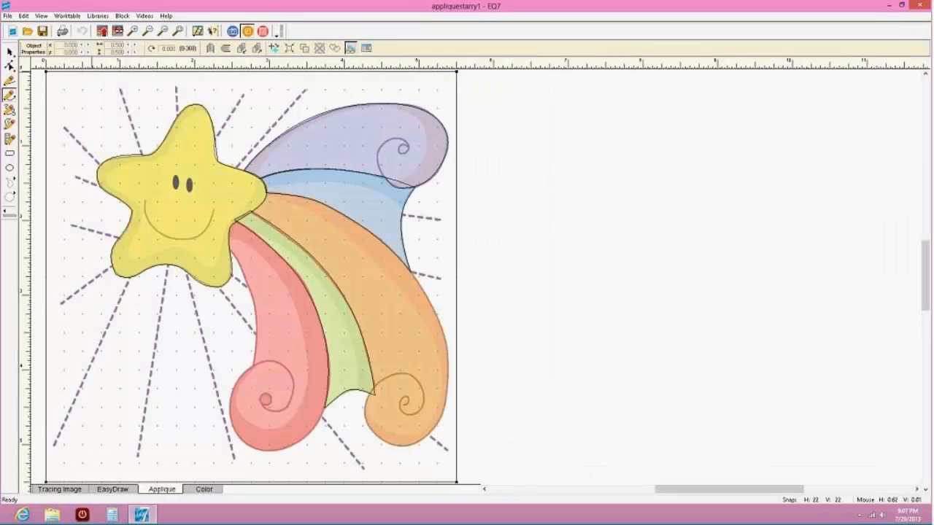
# Refine the lower-left tip's node and both of its handles so the outline rounds the tip smoothly
pyautogui.click(133, 31)
pyautogui.moveTo(86, 233); pyautogui.dragTo(143, 312)
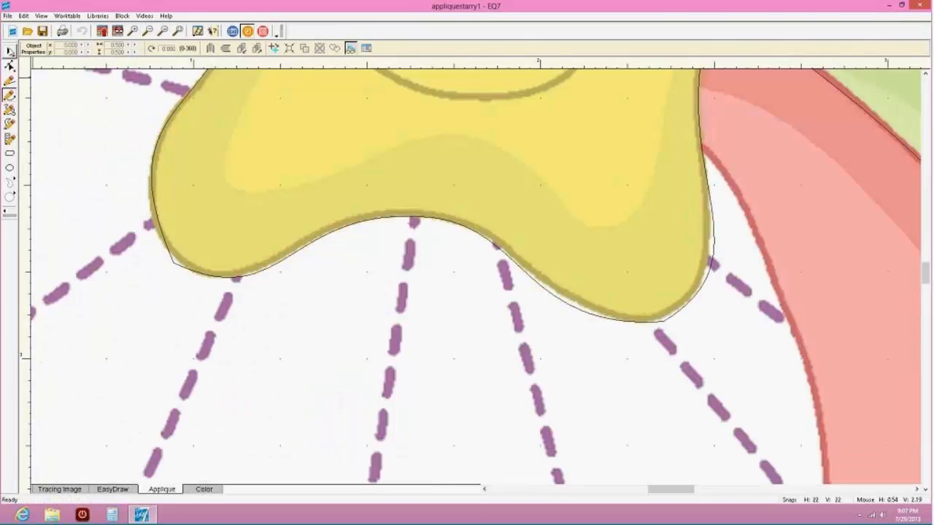
pyautogui.click(159, 146)
pyautogui.click(10, 66)
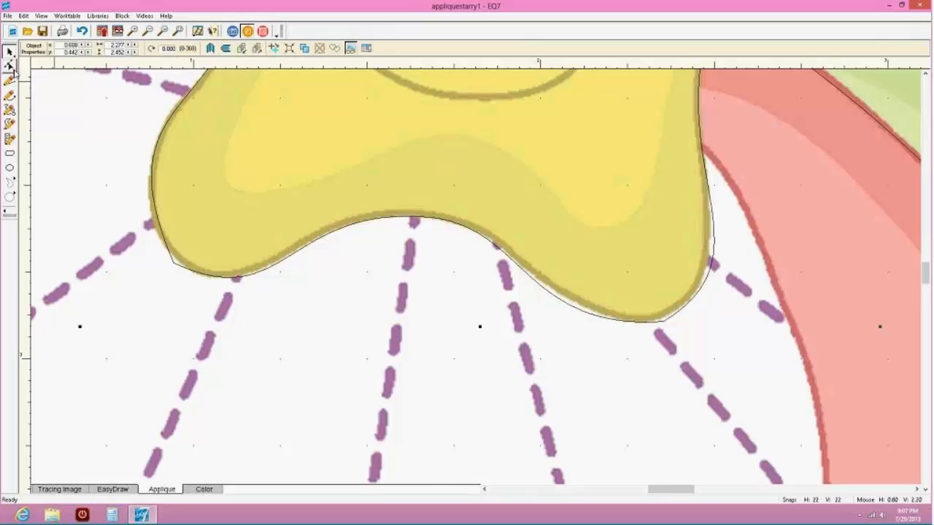
pyautogui.click(174, 264)
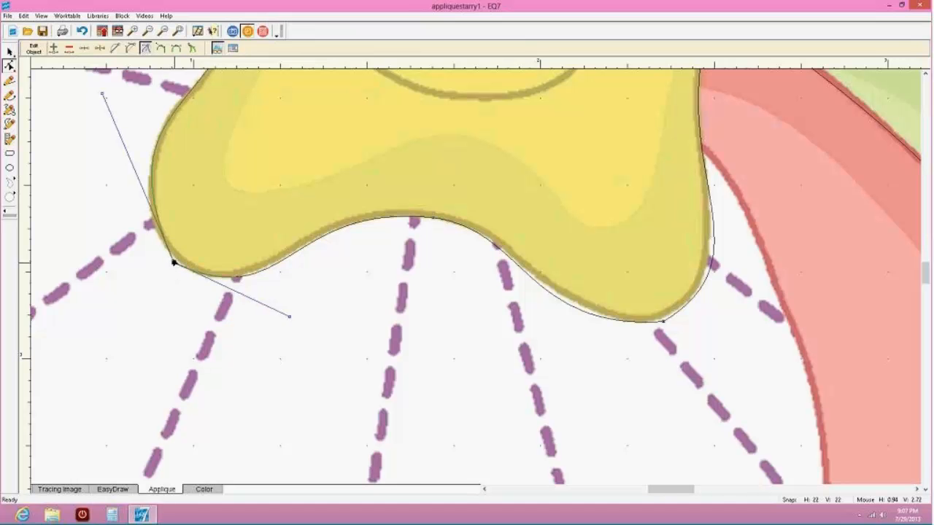
pyautogui.moveTo(174, 264); pyautogui.dragTo(166, 254)
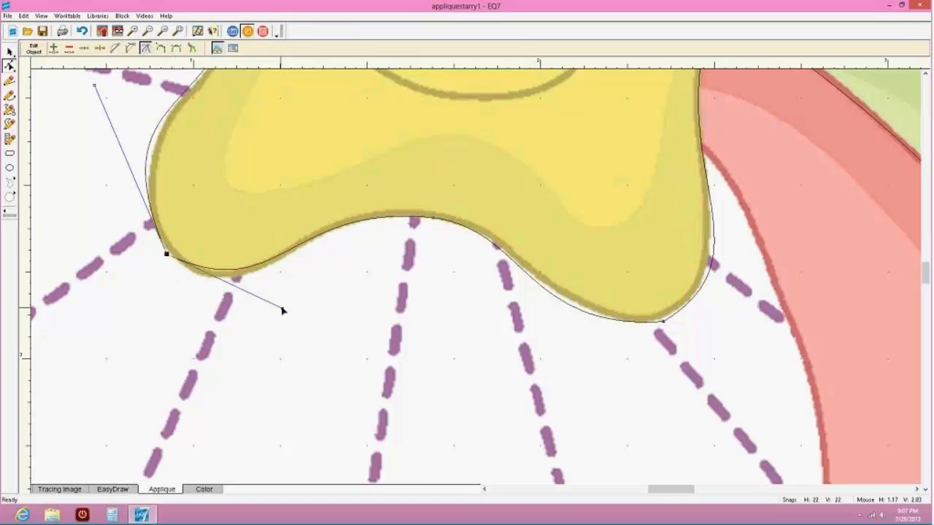
pyautogui.moveTo(284, 311)
pyautogui.mouseDown()
pyautogui.moveTo(285, 333)
pyautogui.moveTo(275, 342)
pyautogui.moveTo(267, 316)
pyautogui.mouseUp()
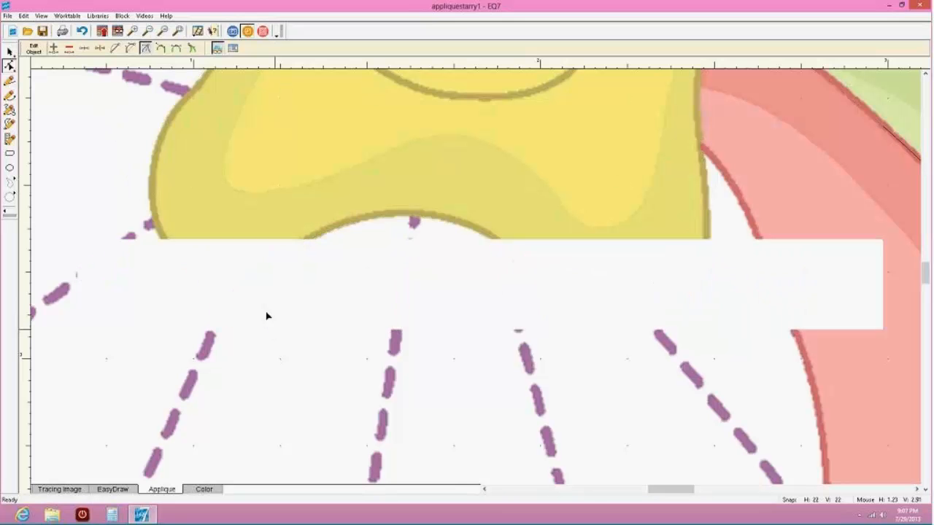
pyautogui.moveTo(94, 87); pyautogui.dragTo(82, 119)
pyautogui.moveTo(167, 254); pyautogui.dragTo(172, 256)
pyautogui.moveTo(280, 332); pyautogui.dragTo(285, 316)
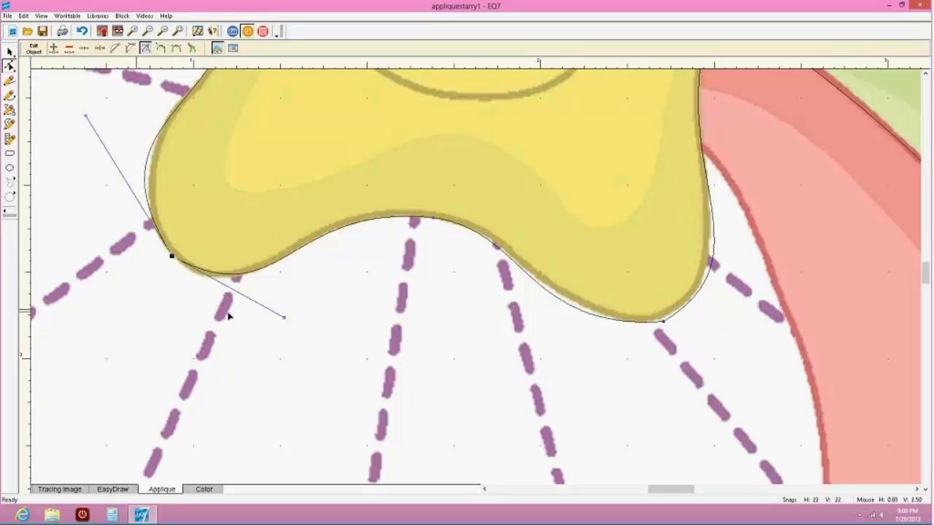
# Shift the lower-left tip node slightly outward and reshape the curves on either side of it to match the star
pyautogui.click(183, 264)
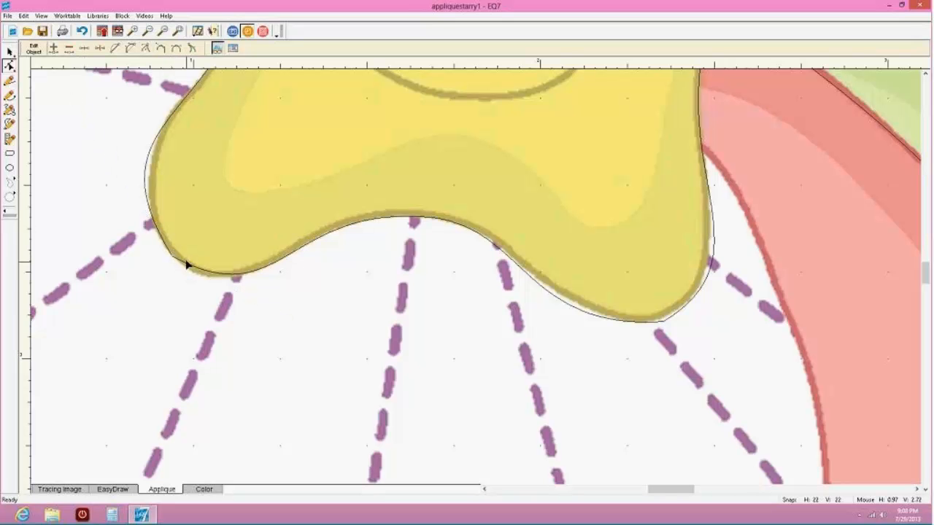
pyautogui.click(187, 264)
pyautogui.moveTo(173, 257); pyautogui.dragTo(178, 264)
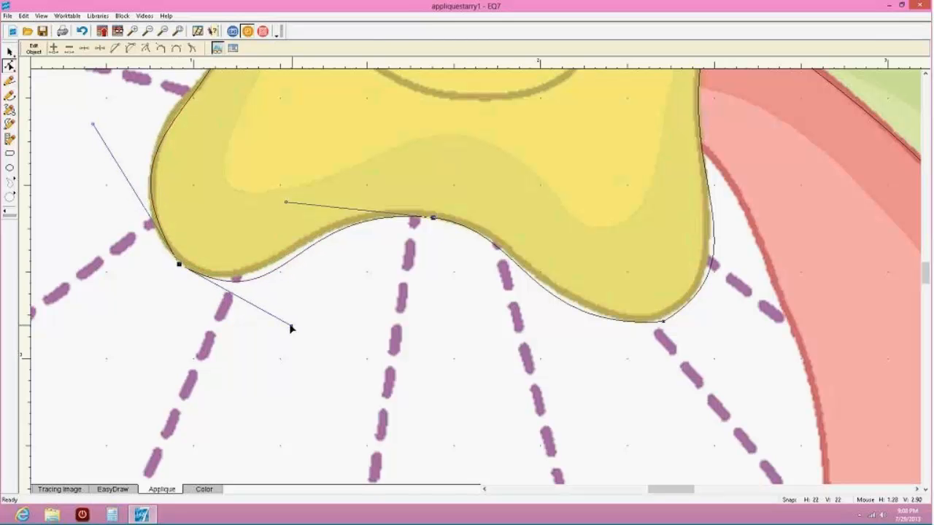
pyautogui.moveTo(290, 329); pyautogui.dragTo(285, 306)
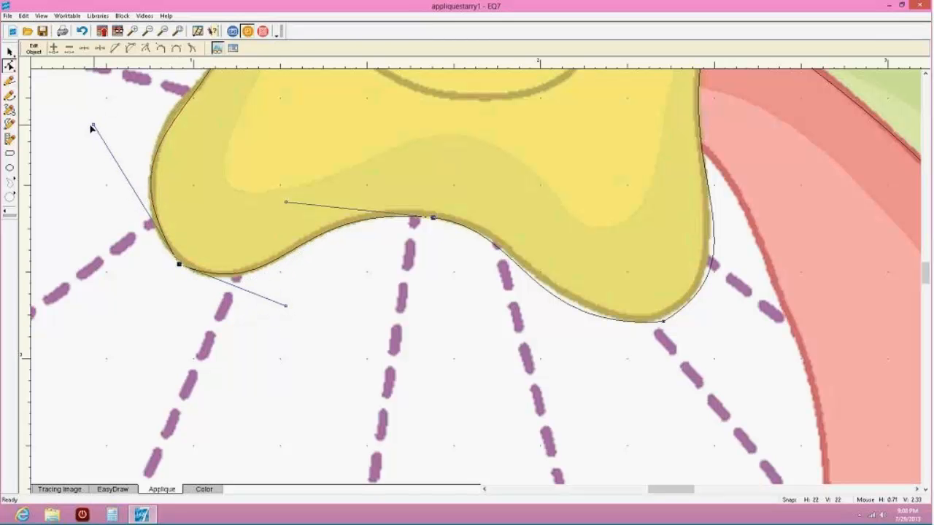
pyautogui.moveTo(92, 128); pyautogui.dragTo(79, 111)
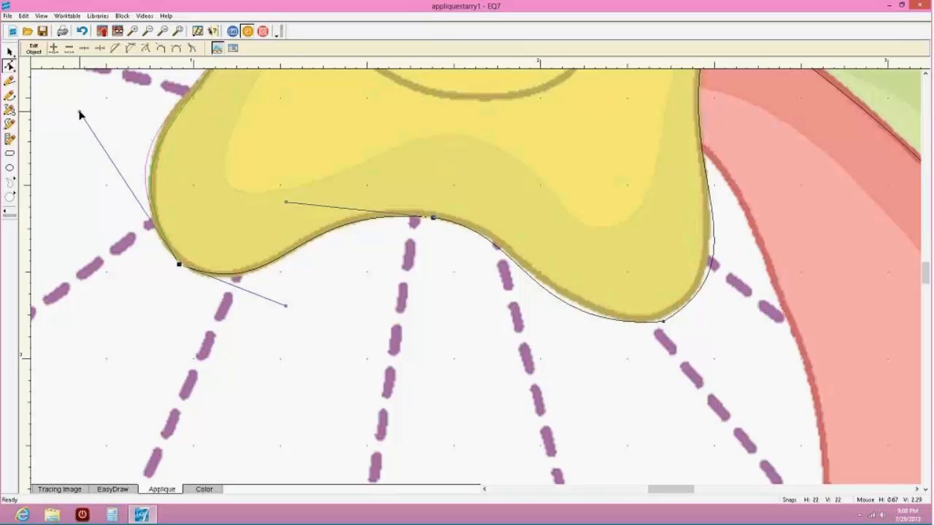
# Adjust the node and the inner handle at the lower-right tip to follow the star's outline more closely
pyautogui.click(663, 322)
pyautogui.moveTo(525, 329); pyautogui.dragTo(528, 342)
pyautogui.moveTo(664, 323); pyautogui.dragTo(663, 318)
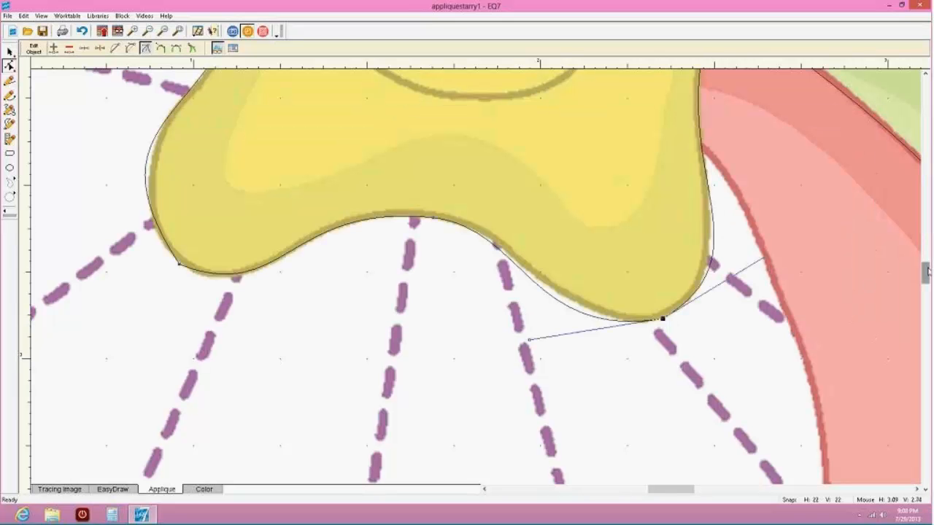
# Refine the left notch by repositioning its node and adjusting both handles along the star's outline
pyautogui.moveTo(926, 272); pyautogui.dragTo(926, 254)
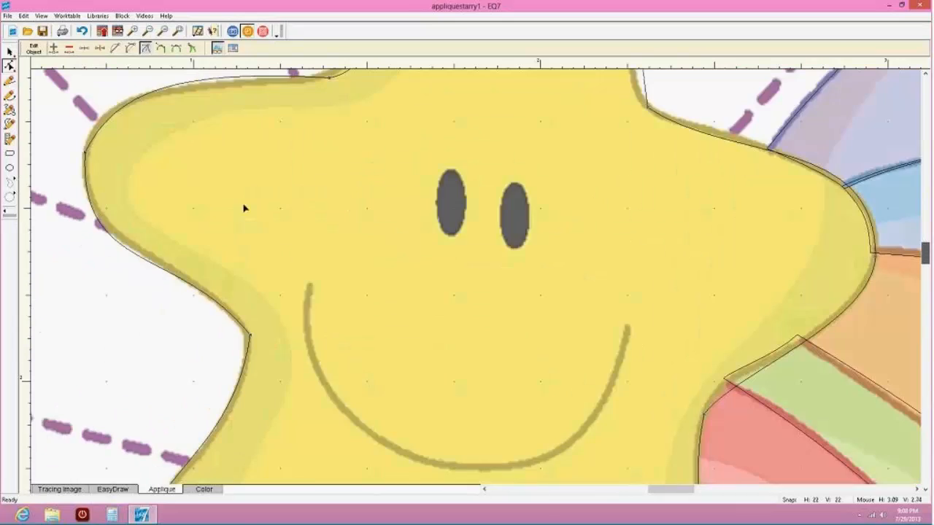
pyautogui.moveTo(248, 207); pyautogui.dragTo(246, 212)
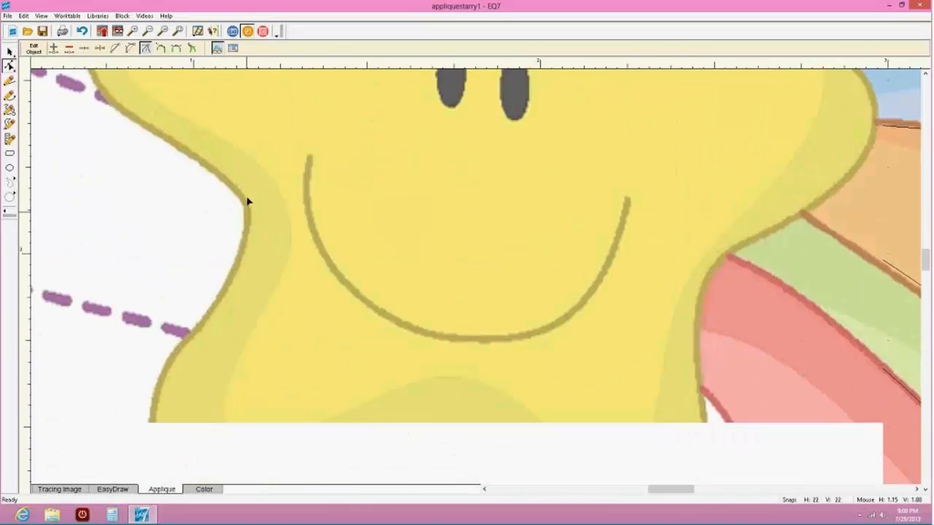
pyautogui.moveTo(175, 122); pyautogui.dragTo(197, 110)
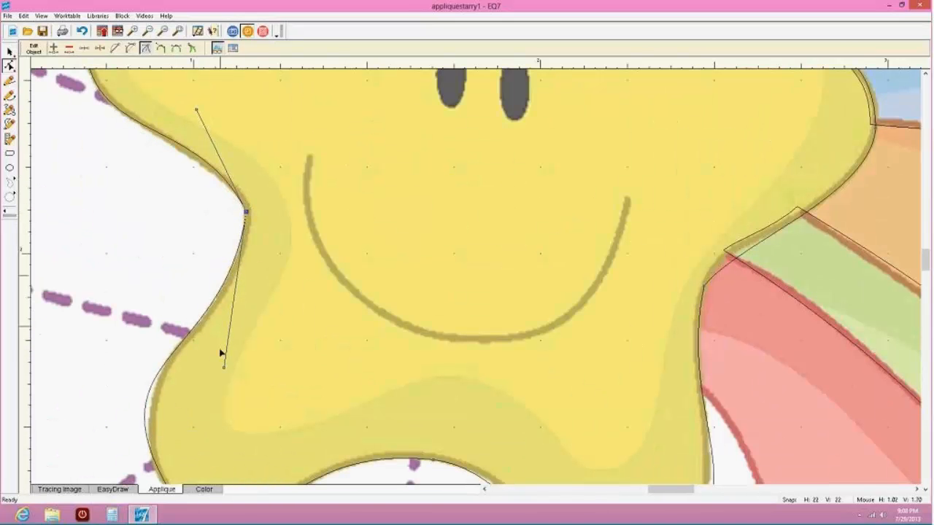
pyautogui.moveTo(224, 368); pyautogui.dragTo(276, 314)
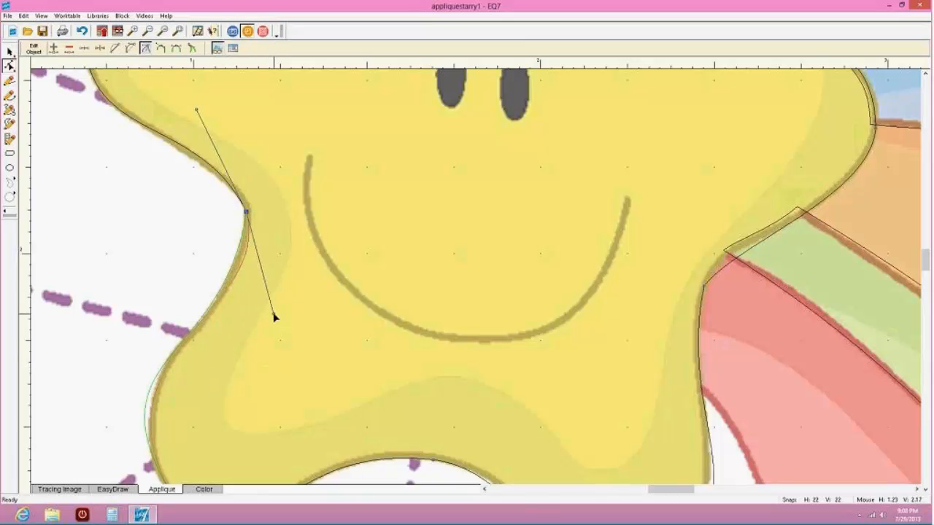
pyautogui.moveTo(247, 212); pyautogui.dragTo(242, 210)
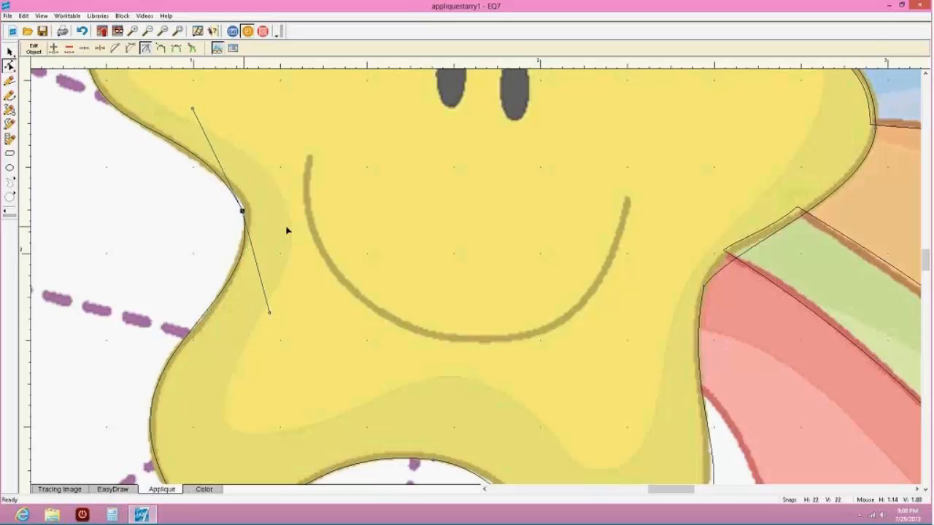
# Refine the right notch below the star's right arm by adjusting both handles of its node along the outline
pyautogui.click(708, 276)
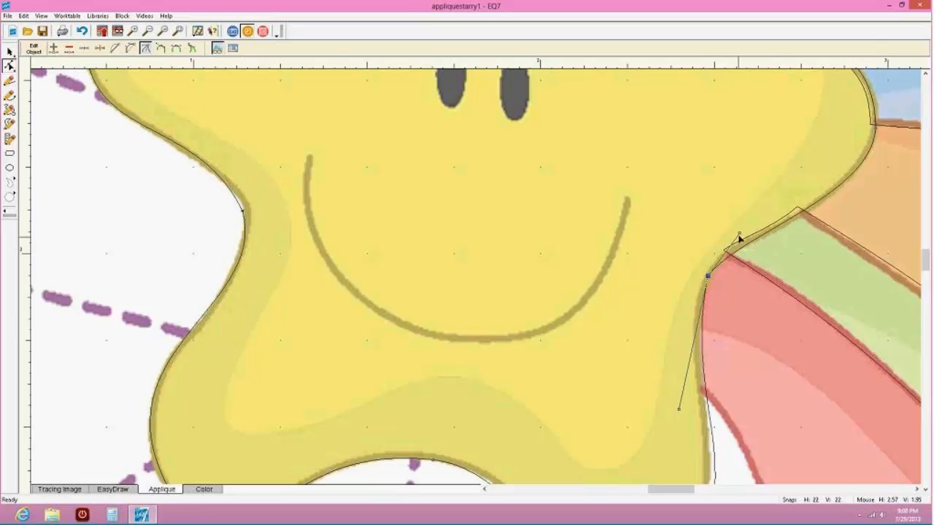
pyautogui.moveTo(739, 239); pyautogui.dragTo(760, 223)
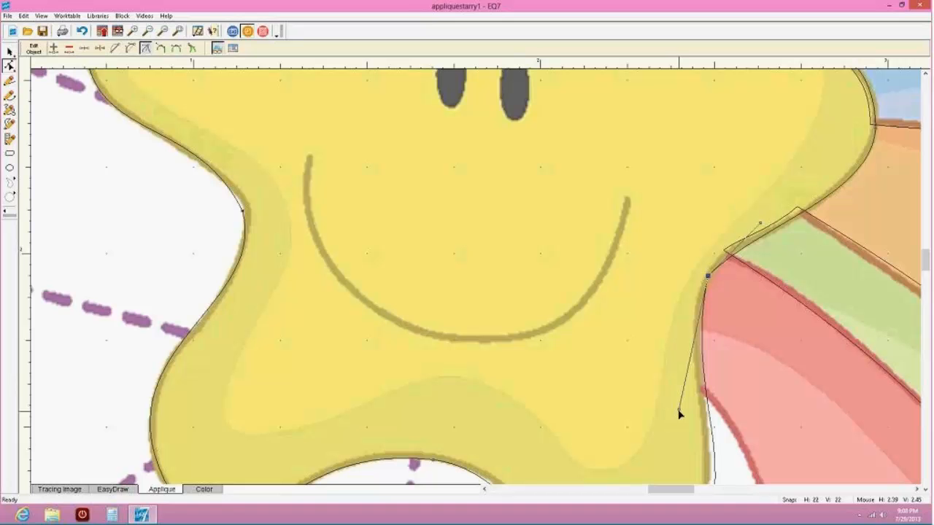
pyautogui.moveTo(679, 414); pyautogui.dragTo(659, 406)
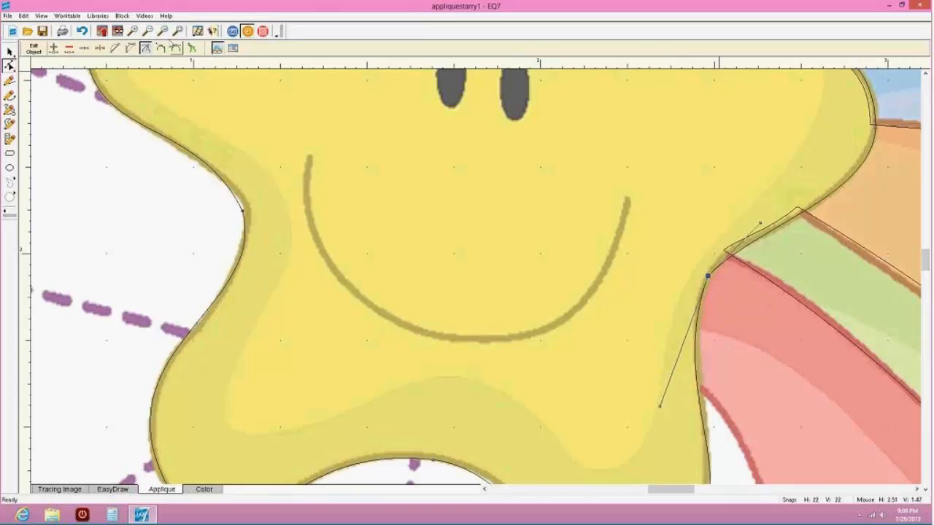
# Reshape the curves at the star's upper-left and upper-right notches by adjusting their nodes' handles toward the outline
pyautogui.click(180, 31)
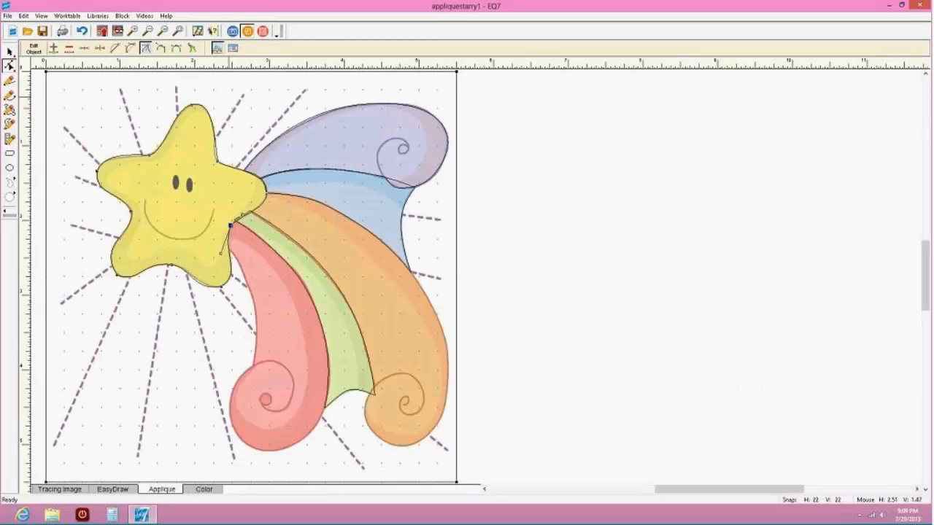
pyautogui.click(131, 31)
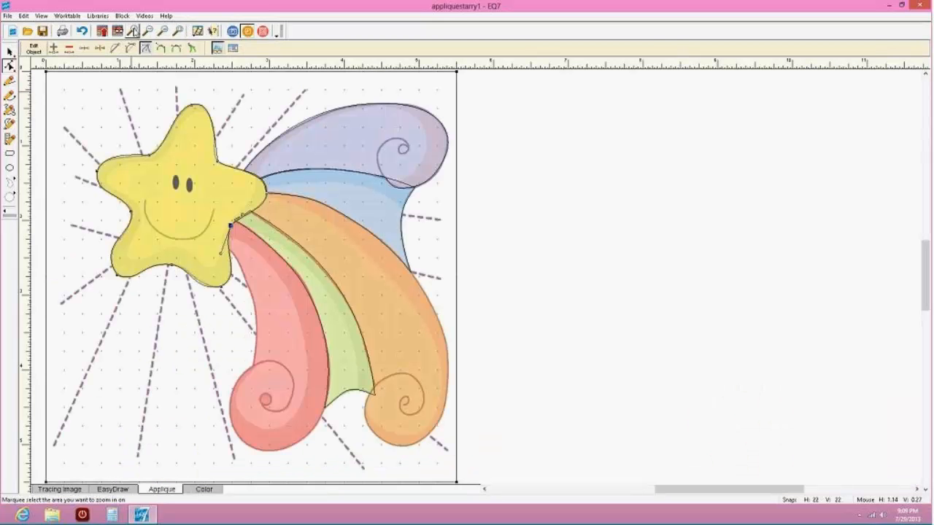
pyautogui.moveTo(106, 134); pyautogui.dragTo(239, 182)
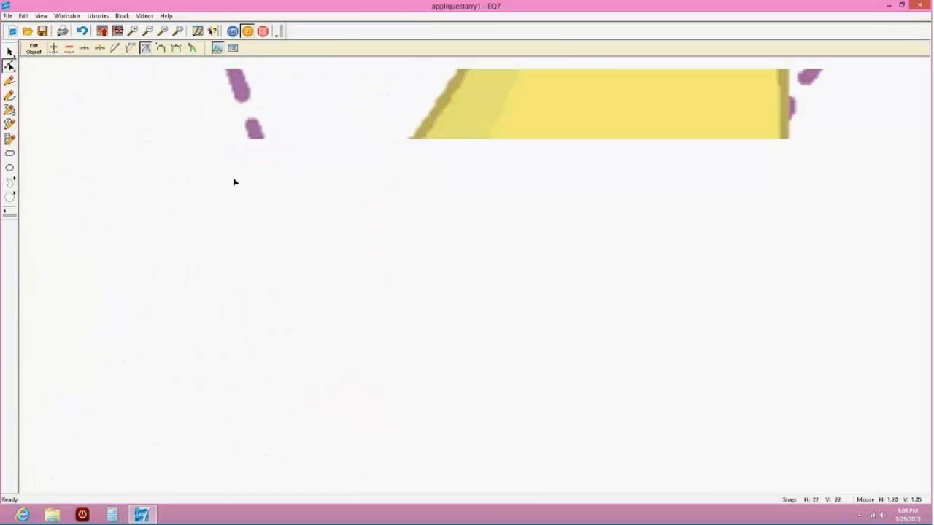
pyautogui.click(336, 219)
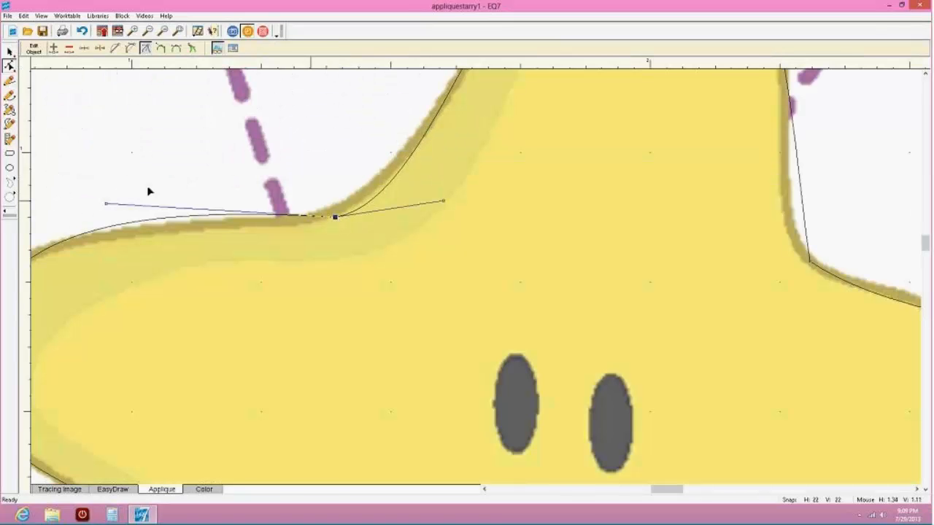
pyautogui.moveTo(110, 204); pyautogui.dragTo(31, 232)
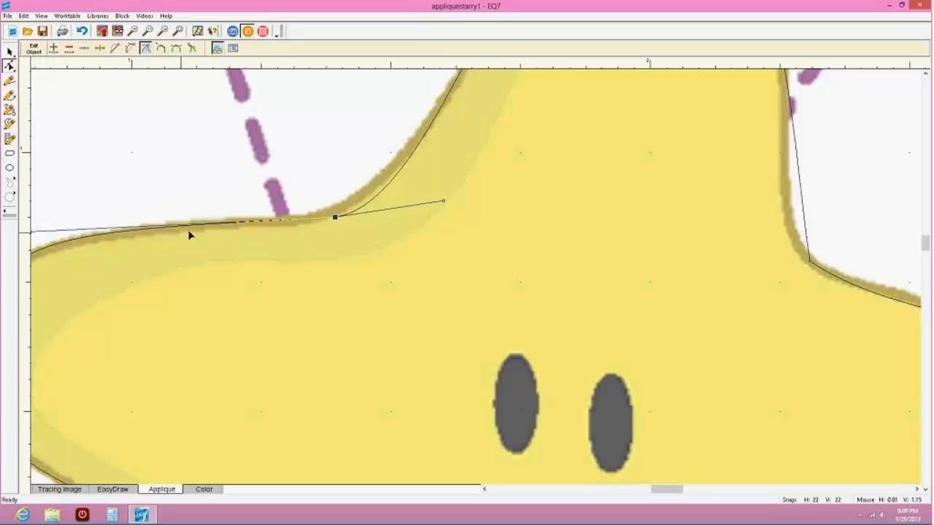
pyautogui.moveTo(444, 202); pyautogui.dragTo(432, 185)
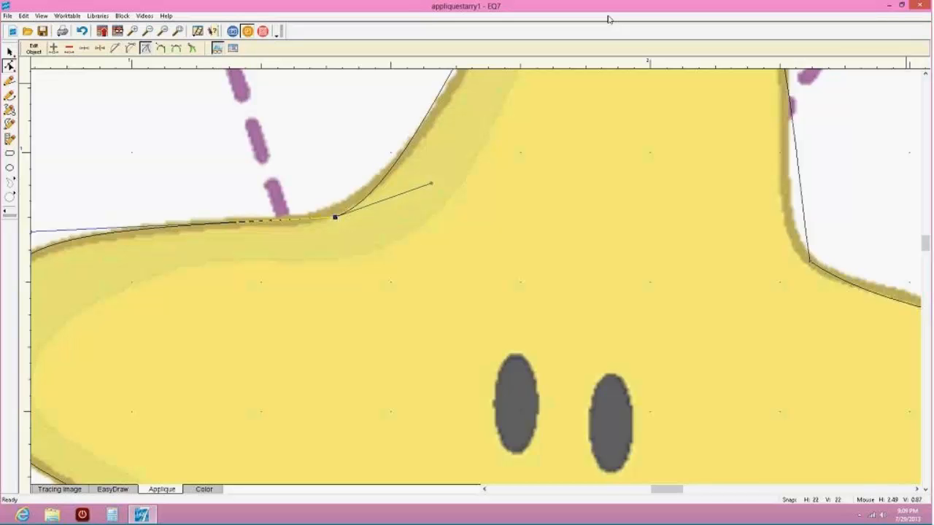
pyautogui.click(810, 265)
pyautogui.moveTo(791, 138); pyautogui.dragTo(733, 146)
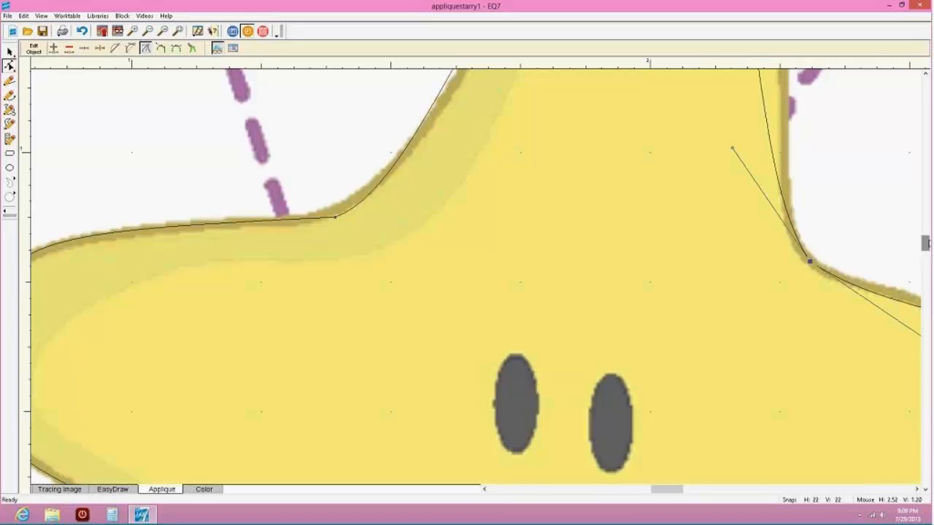
# Reposition the star's top tip node on the outline and level its handle so the curve rounds the tip
pyautogui.moveTo(925, 243); pyautogui.dragTo(924, 225)
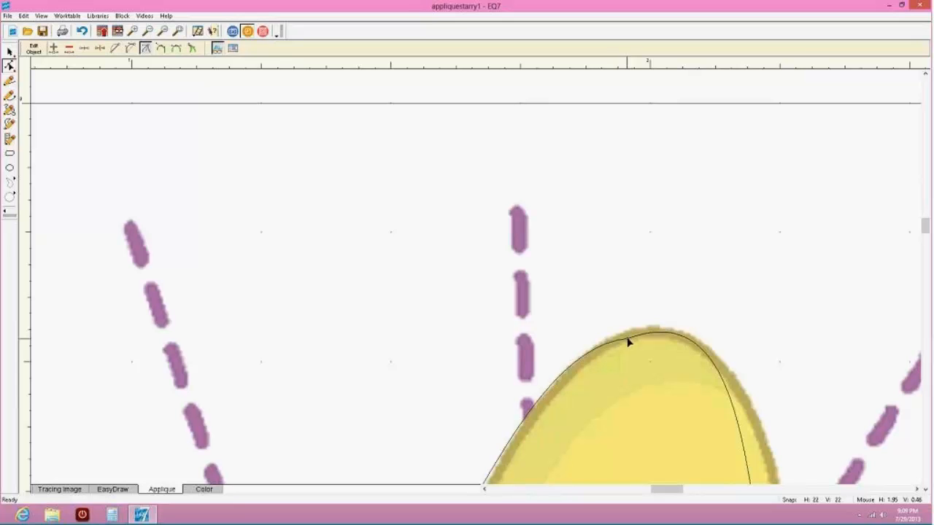
pyautogui.click(629, 343)
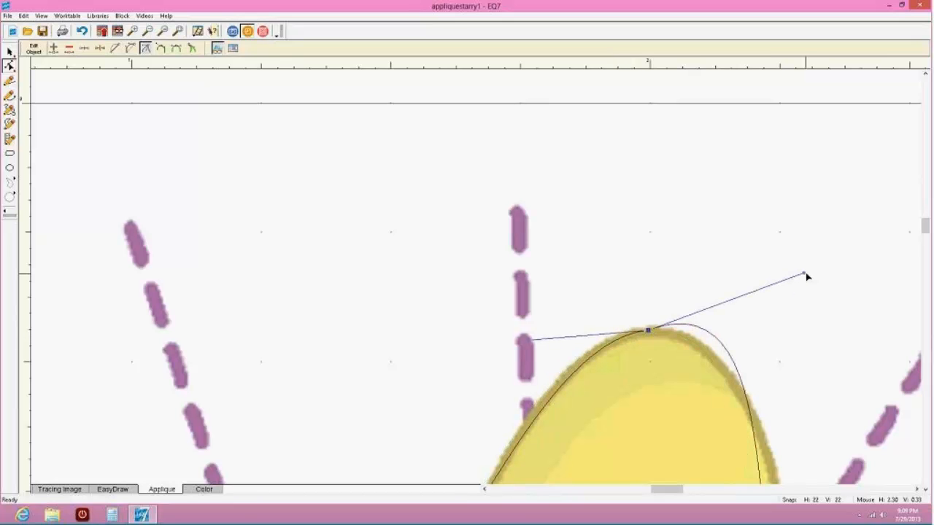
pyautogui.moveTo(805, 276); pyautogui.dragTo(763, 319)
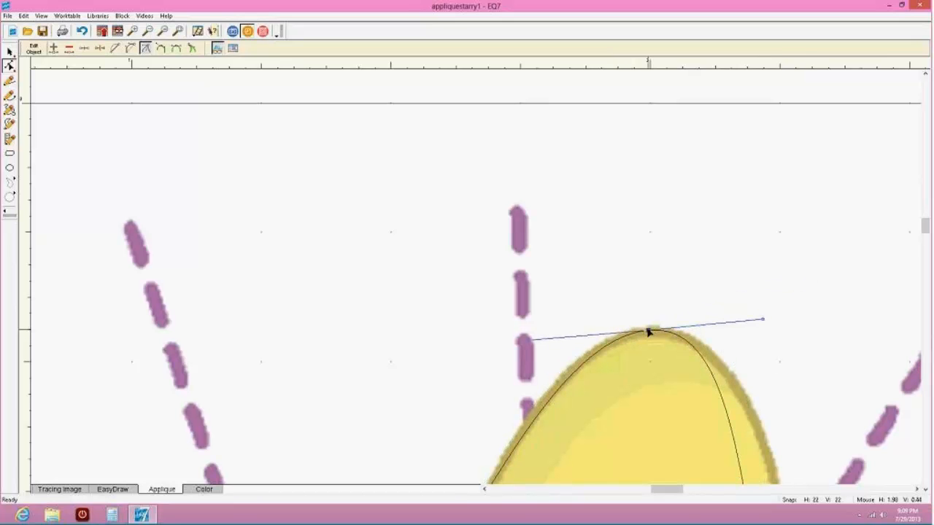
pyautogui.click(648, 332)
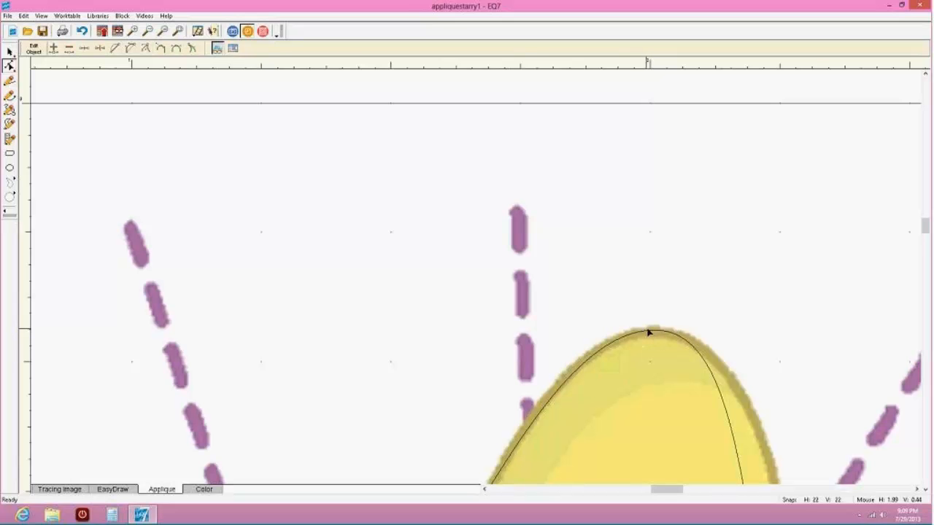
pyautogui.click(648, 332)
pyautogui.moveTo(648, 332); pyautogui.dragTo(643, 329)
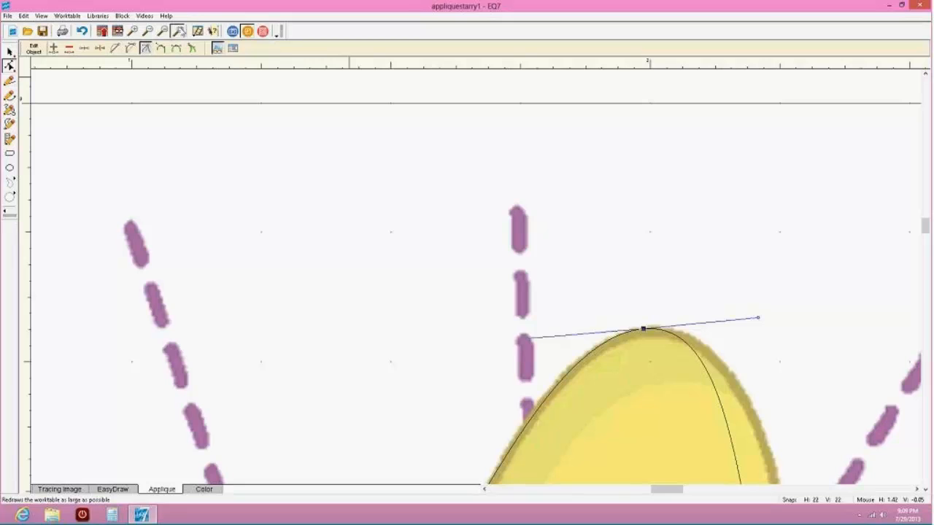
# Add a node to the edge between the top tip and the upper-right notch and move it outward onto the outline
pyautogui.click(177, 31)
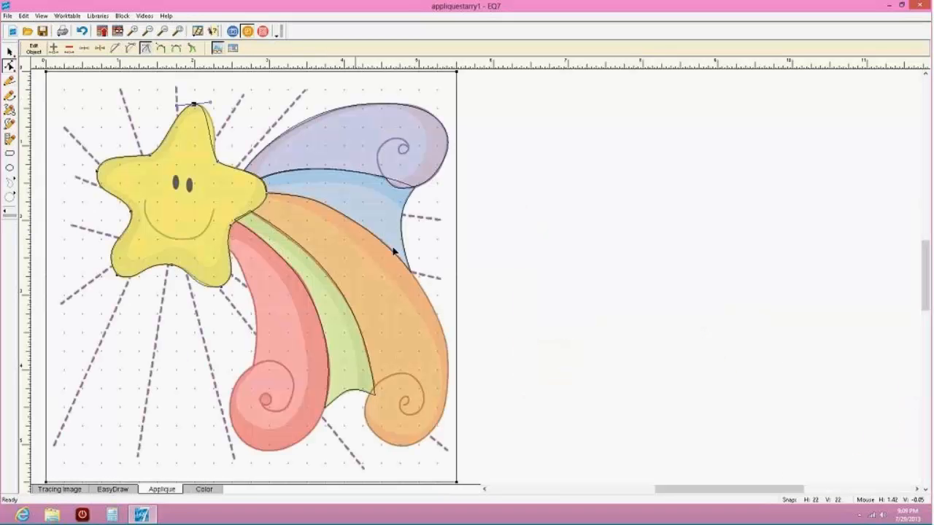
pyautogui.click(210, 137)
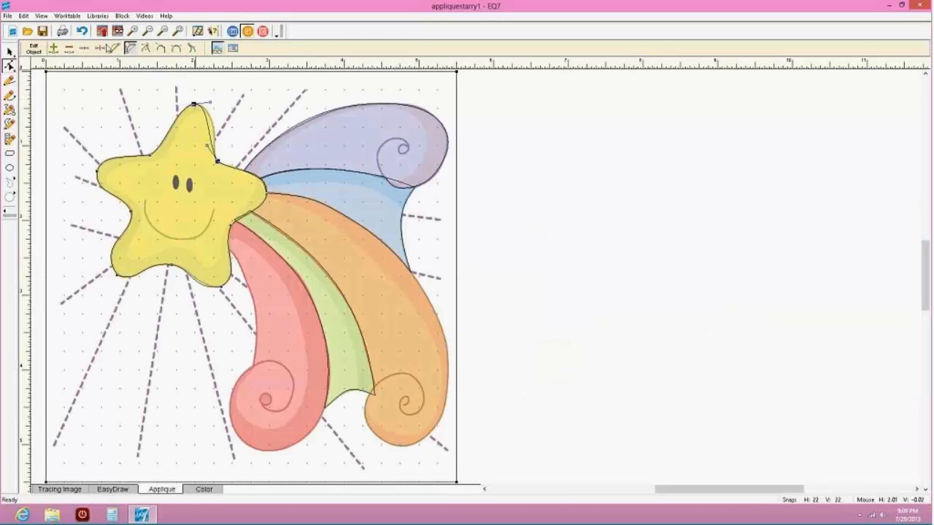
pyautogui.click(54, 49)
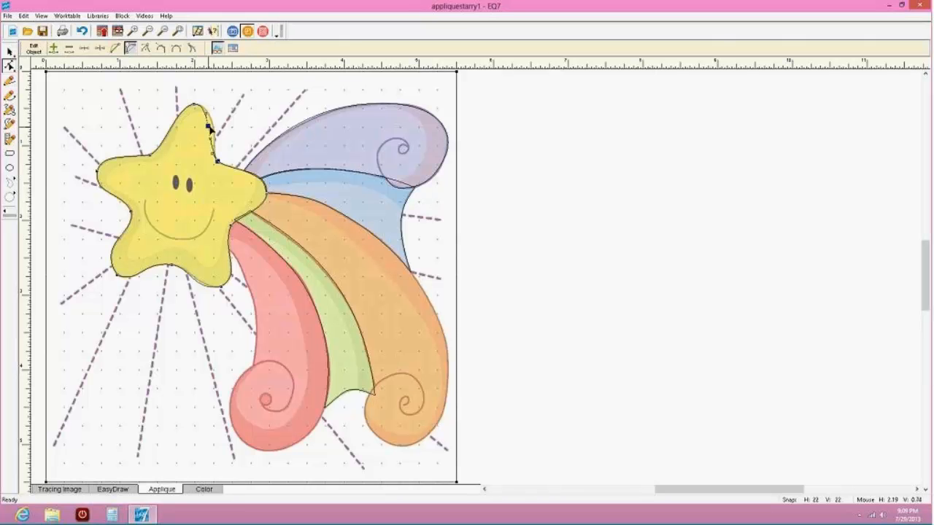
pyautogui.click(209, 128)
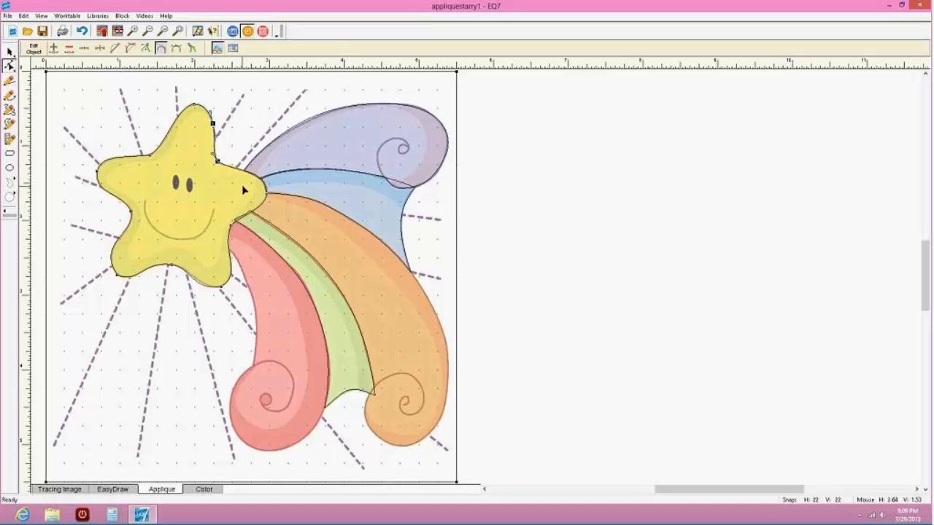
# Fill the star with the bright yellow mottled fabric on the Color layer
pyautogui.click(206, 491)
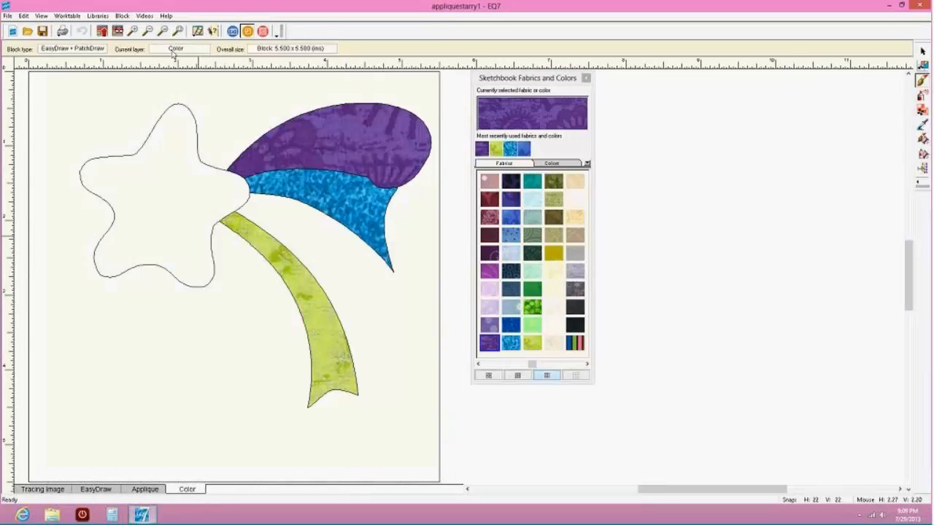
pyautogui.moveTo(532, 367); pyautogui.dragTo(485, 365)
pyautogui.click(489, 198)
pyautogui.click(187, 168)
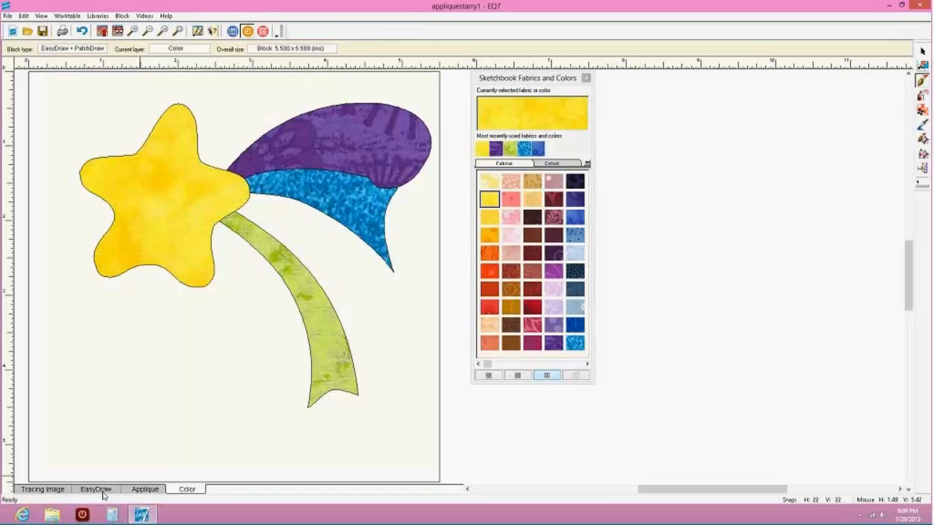
# Roughly trace the star on the Applique layer with the Freehand tool, about 1.9 by 2.1 in, and delete the tracing
pyautogui.click(140, 490)
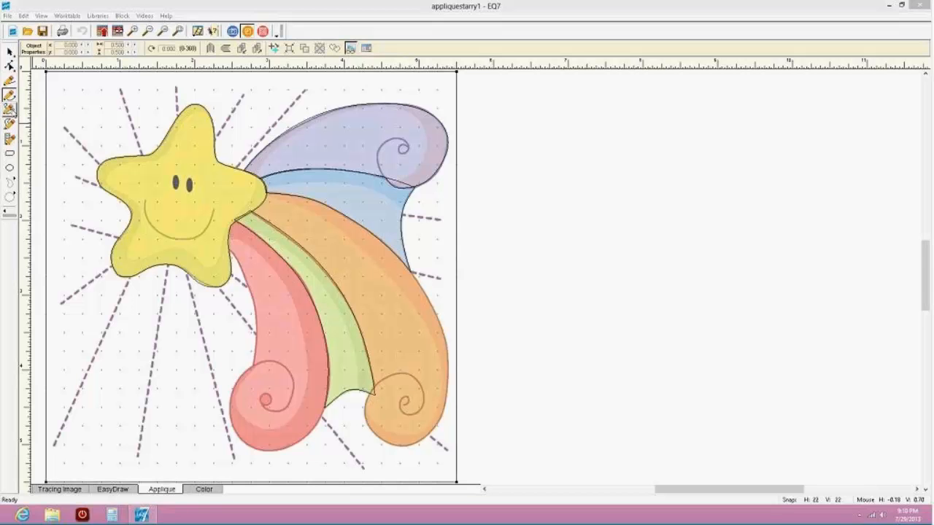
pyautogui.click(9, 110)
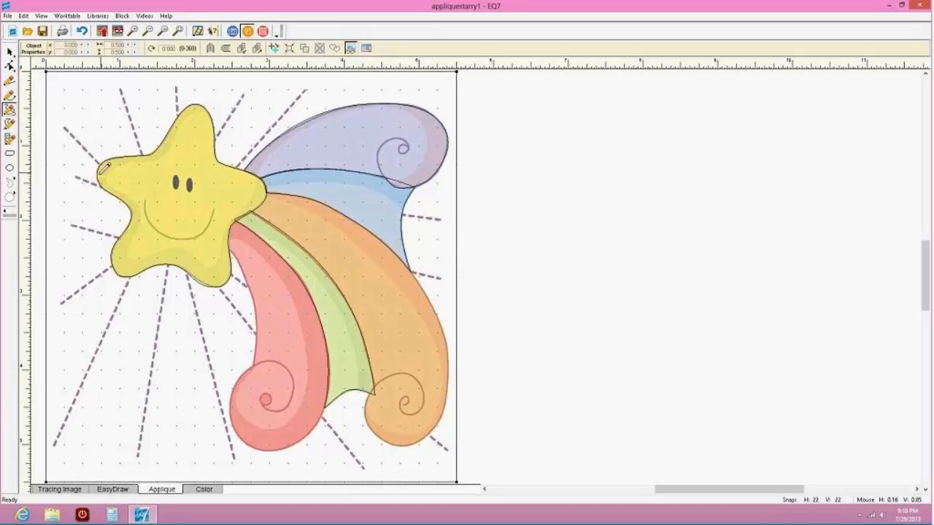
pyautogui.moveTo(100, 175)
pyautogui.mouseDown()
pyautogui.moveTo(190, 112)
pyautogui.moveTo(242, 197)
pyautogui.moveTo(214, 217)
pyautogui.moveTo(197, 266)
pyautogui.moveTo(149, 251)
pyautogui.moveTo(125, 258)
pyautogui.moveTo(131, 180)
pyautogui.moveTo(100, 175)
pyautogui.mouseUp()
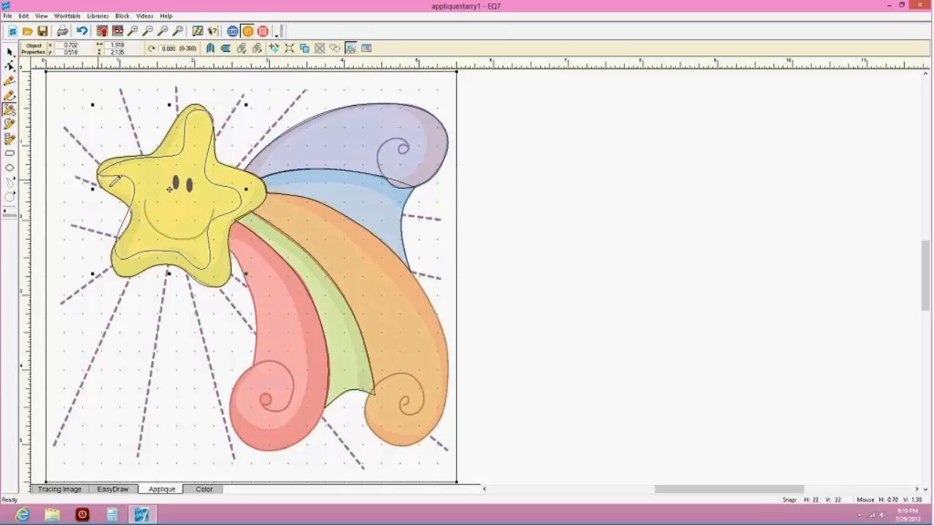
pyautogui.press('space')
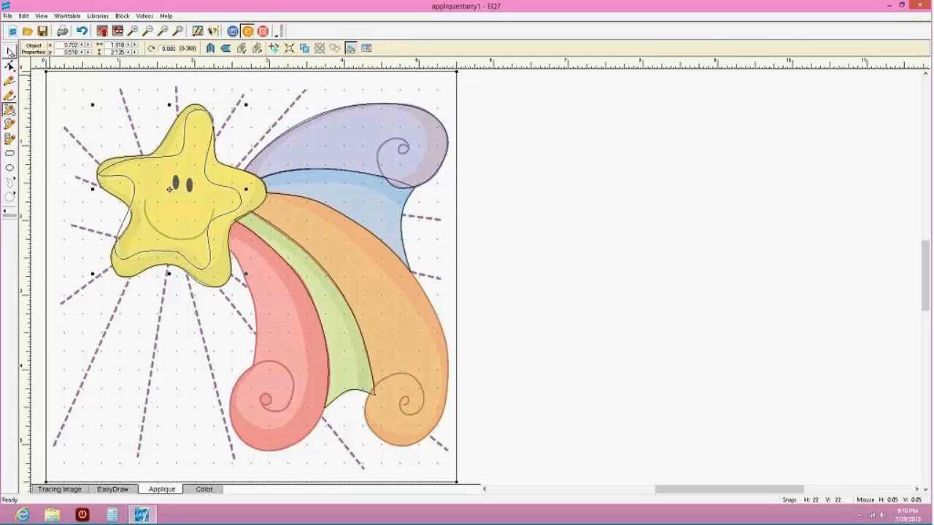
pyautogui.click(132, 150)
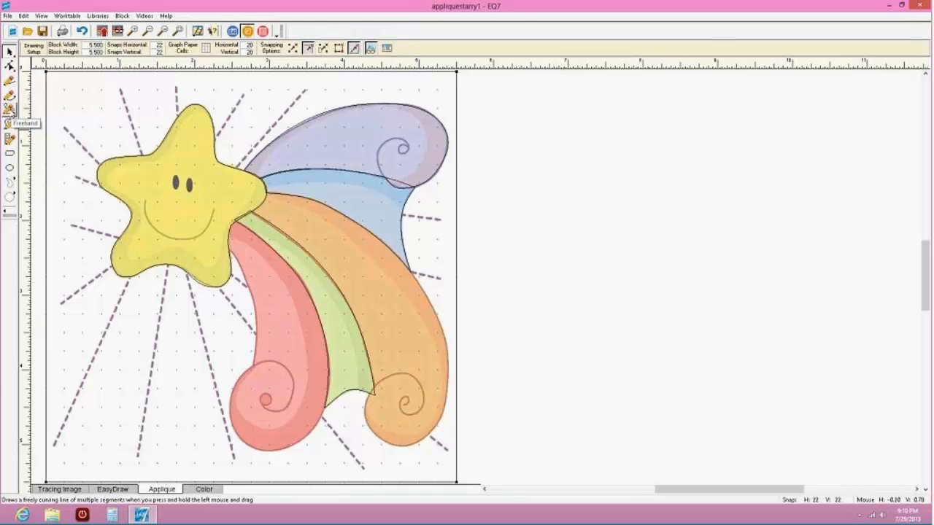
# Trace the star's outline more closely with the Freehand tool, about 2.35 by 2.35 in, and remove that tracing
pyautogui.click(9, 109)
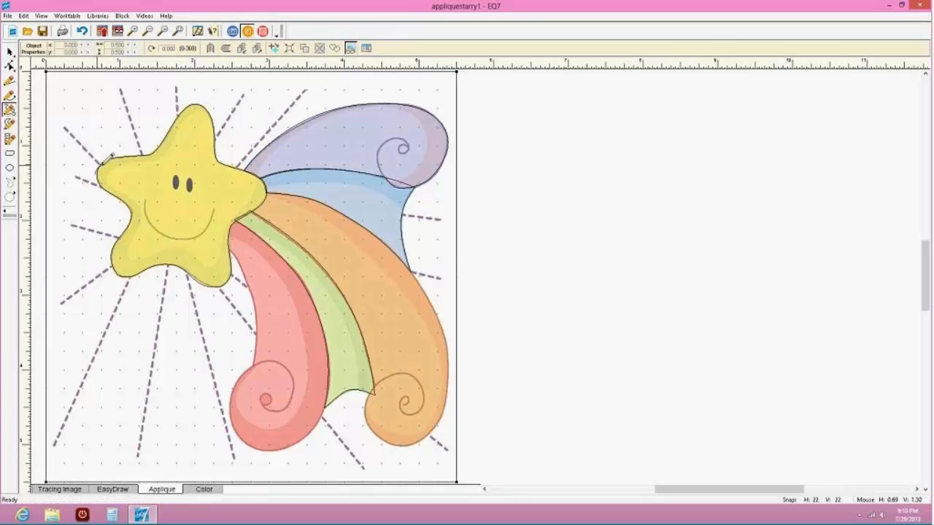
pyautogui.moveTo(108, 158)
pyautogui.mouseDown()
pyautogui.moveTo(155, 148)
pyautogui.moveTo(199, 104)
pyautogui.moveTo(218, 158)
pyautogui.moveTo(269, 182)
pyautogui.moveTo(228, 275)
pyautogui.moveTo(178, 259)
pyautogui.moveTo(121, 265)
pyautogui.moveTo(135, 215)
pyautogui.moveTo(96, 168)
pyautogui.mouseUp()
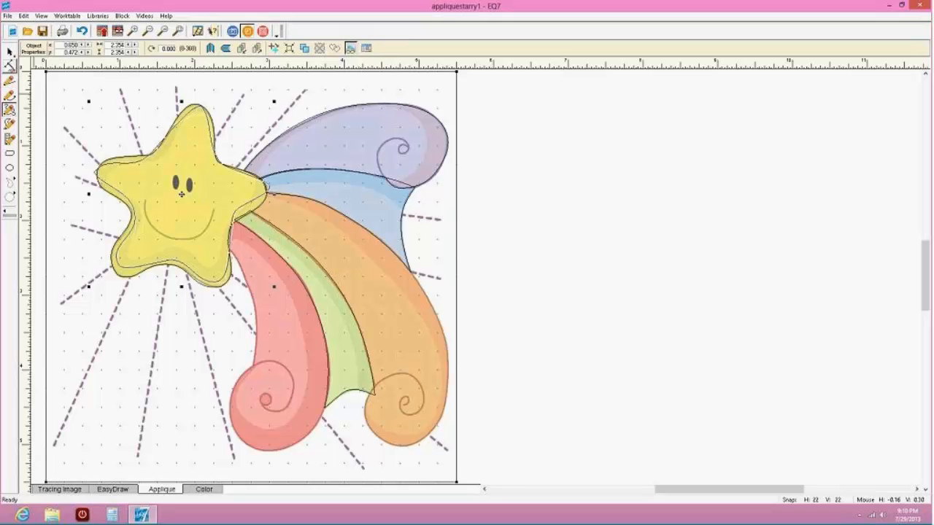
pyautogui.click(10, 51)
pyautogui.press('Delete')
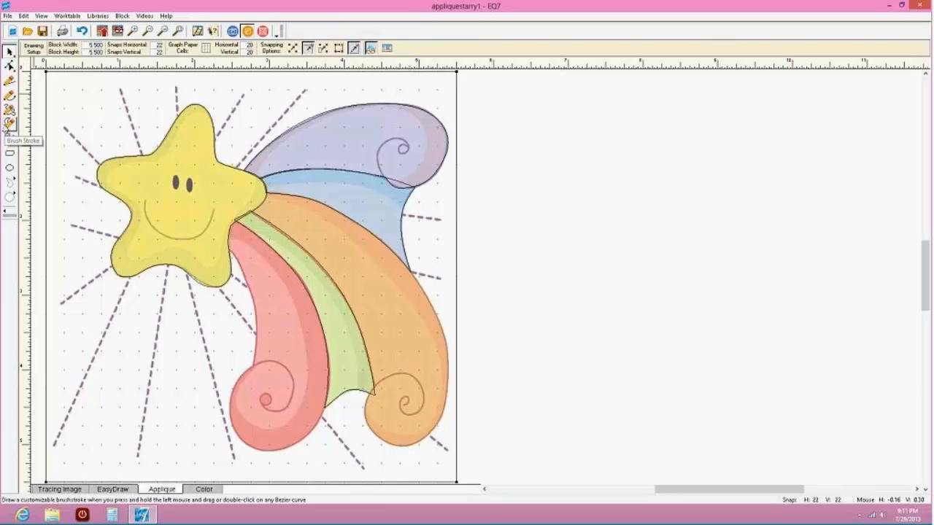
# Draw a Brush Stroke around the star, about 2.5 by 3.2 in, and reshape its lower-left end by moving its nodes
pyautogui.click(10, 124)
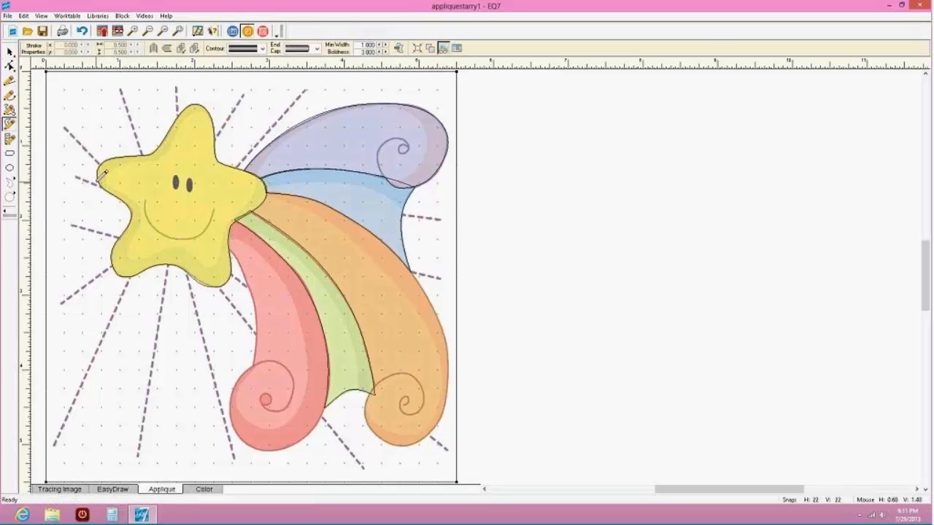
pyautogui.moveTo(98, 175)
pyautogui.mouseDown()
pyautogui.moveTo(154, 147)
pyautogui.moveTo(197, 102)
pyautogui.moveTo(219, 142)
pyautogui.moveTo(267, 187)
pyautogui.moveTo(239, 221)
pyautogui.moveTo(232, 326)
pyautogui.moveTo(165, 295)
pyautogui.moveTo(96, 312)
pyautogui.mouseUp()
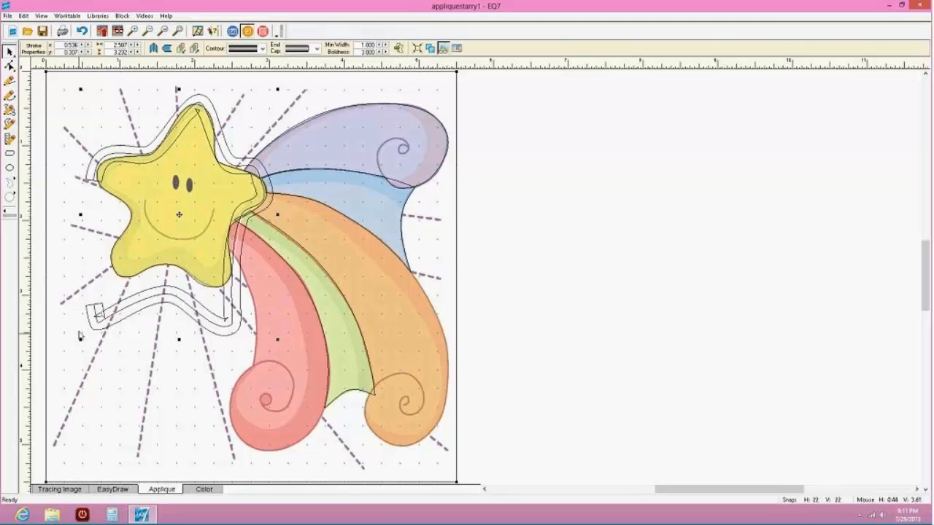
pyautogui.click(10, 66)
pyautogui.click(96, 312)
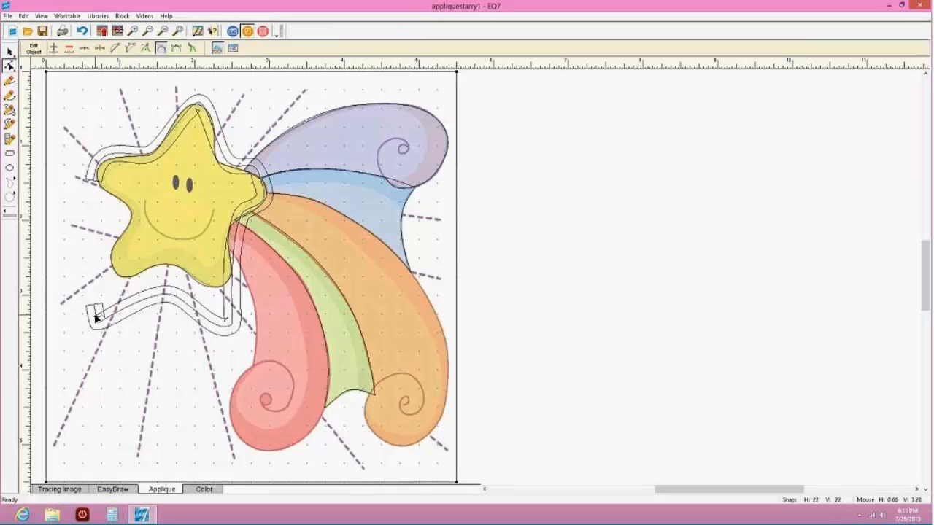
pyautogui.moveTo(92, 307); pyautogui.dragTo(102, 328)
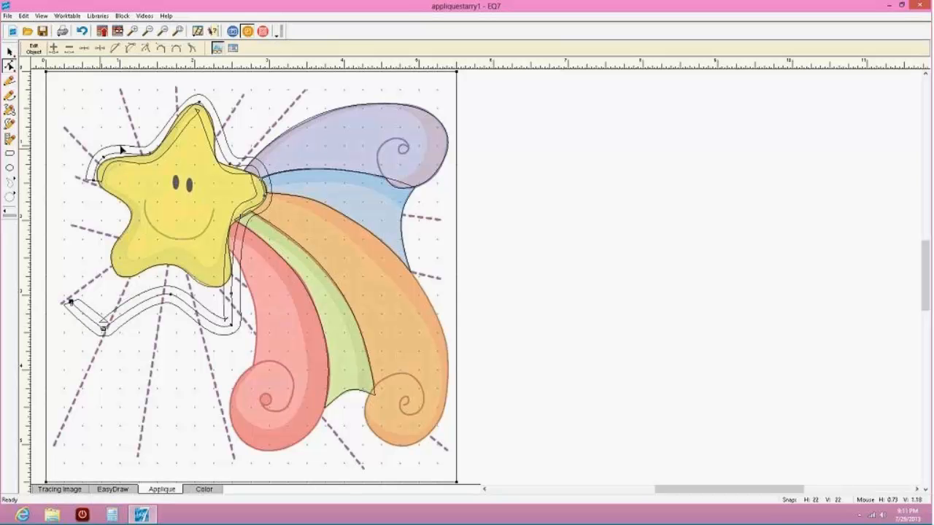
# Fill the brush stroke around the star with the dark blue-purple and black spotted fabric on the Color layer
pyautogui.click(204, 490)
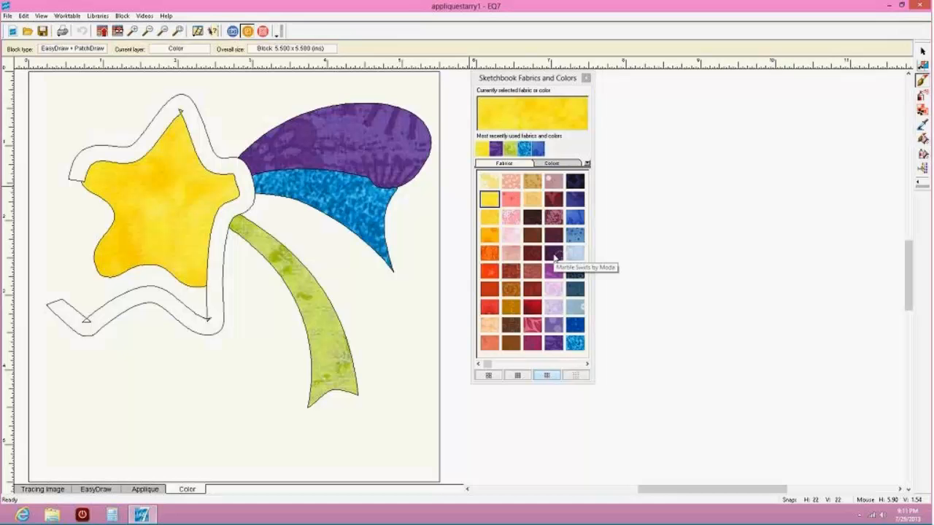
pyautogui.click(574, 182)
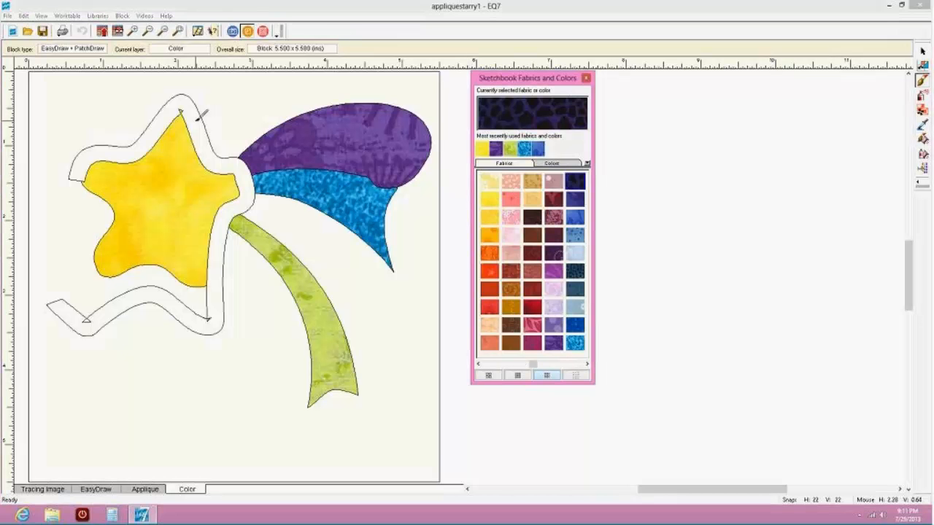
pyautogui.click(183, 278)
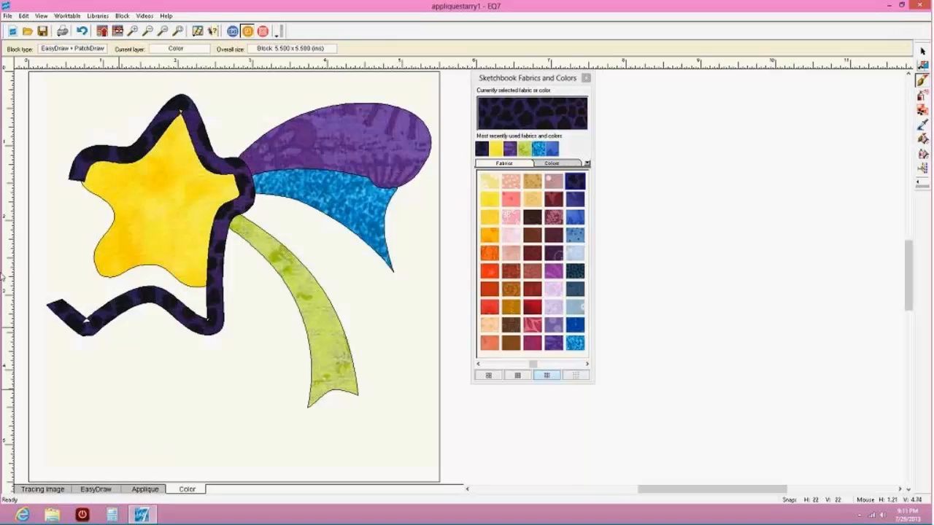
# Preview the block's printable templates, examine the crossed inner corner at the brush stroke's peak, and return to the Applique layer
pyautogui.click(8, 15)
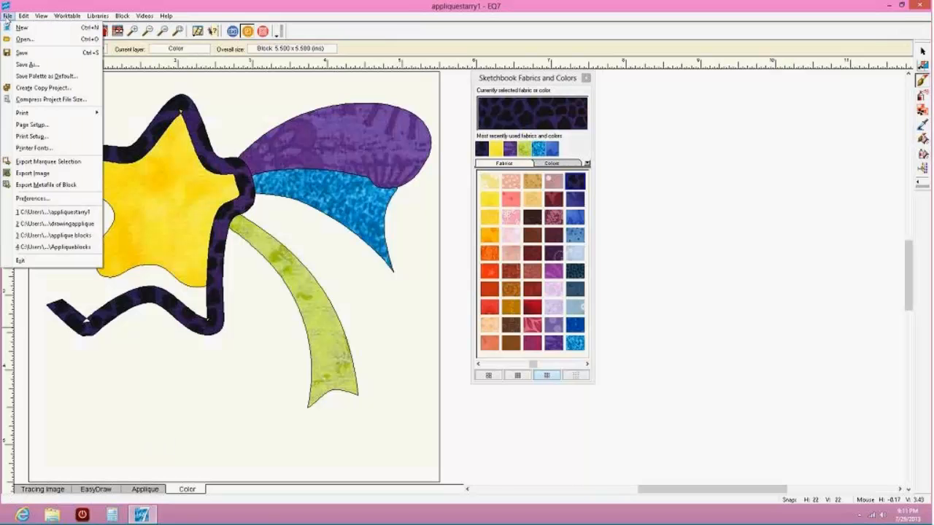
pyautogui.moveTo(24, 114)
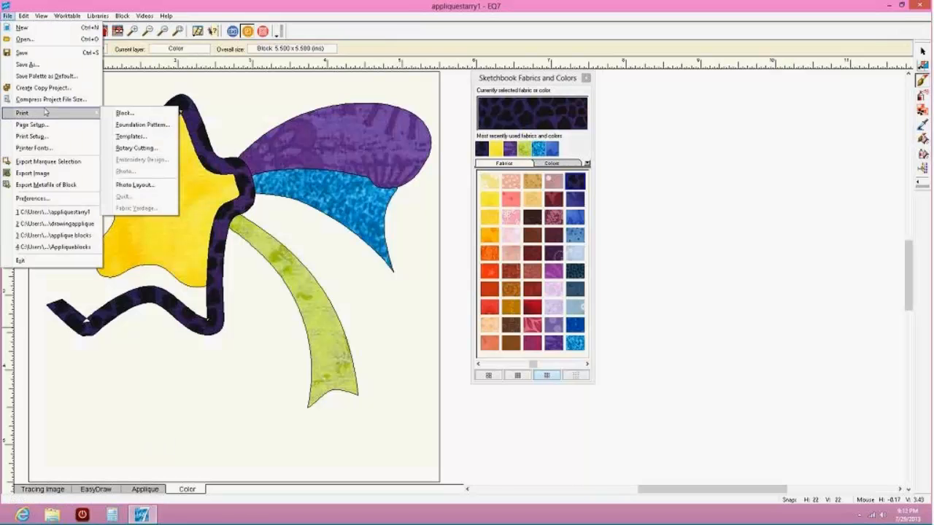
pyautogui.click(131, 136)
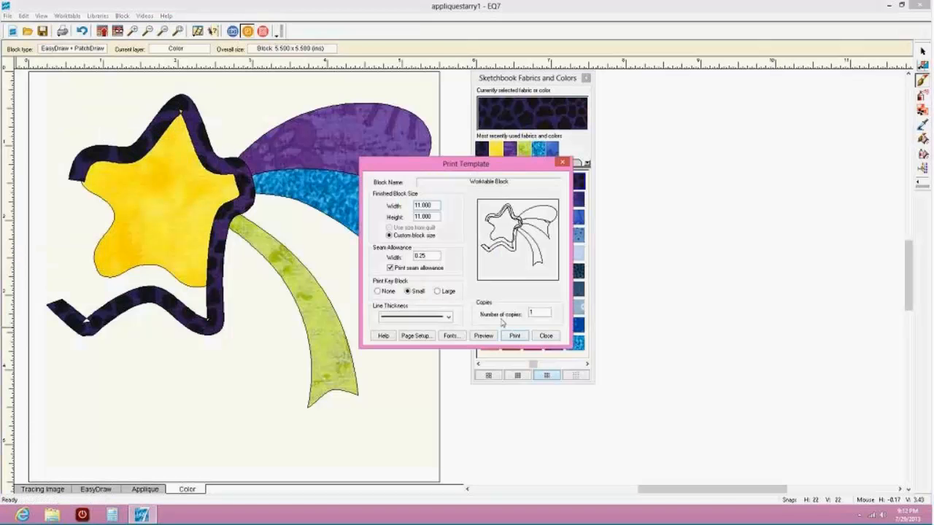
pyautogui.click(484, 336)
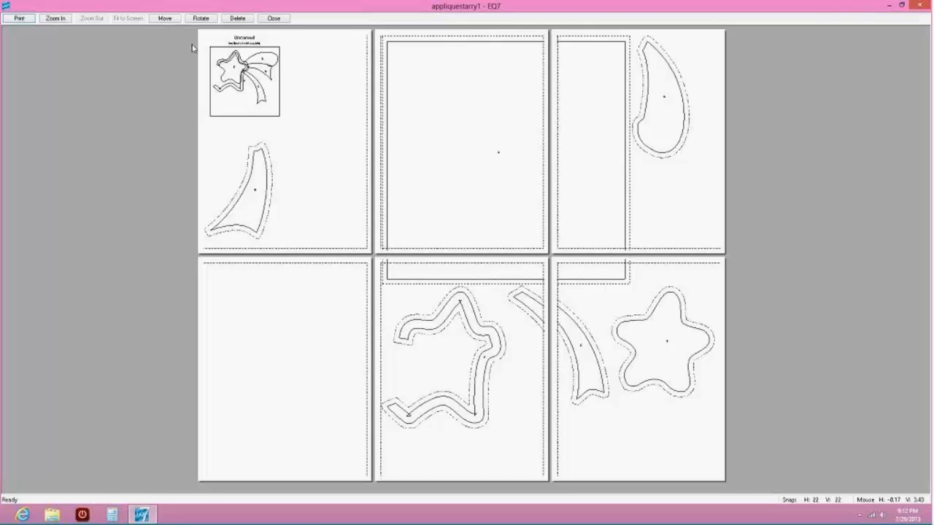
pyautogui.click(58, 18)
pyautogui.moveTo(442, 291); pyautogui.dragTo(479, 331)
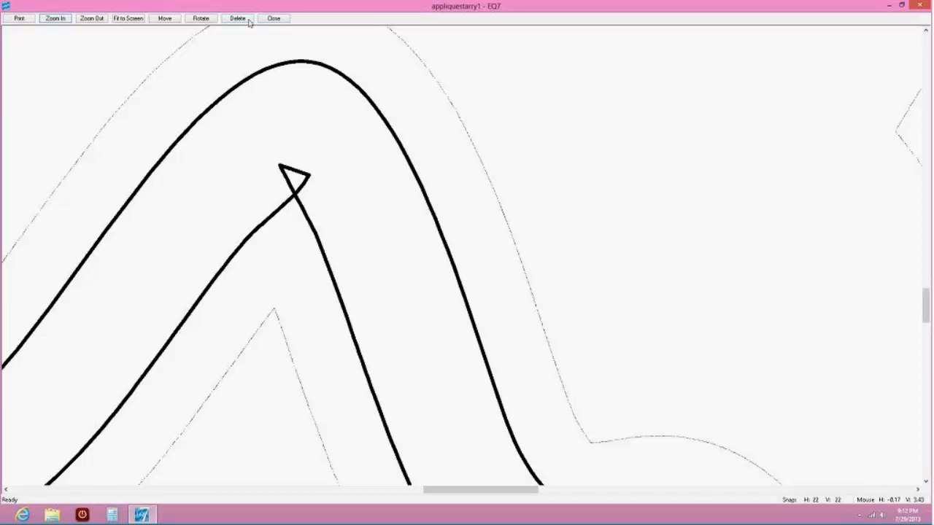
pyautogui.click(274, 19)
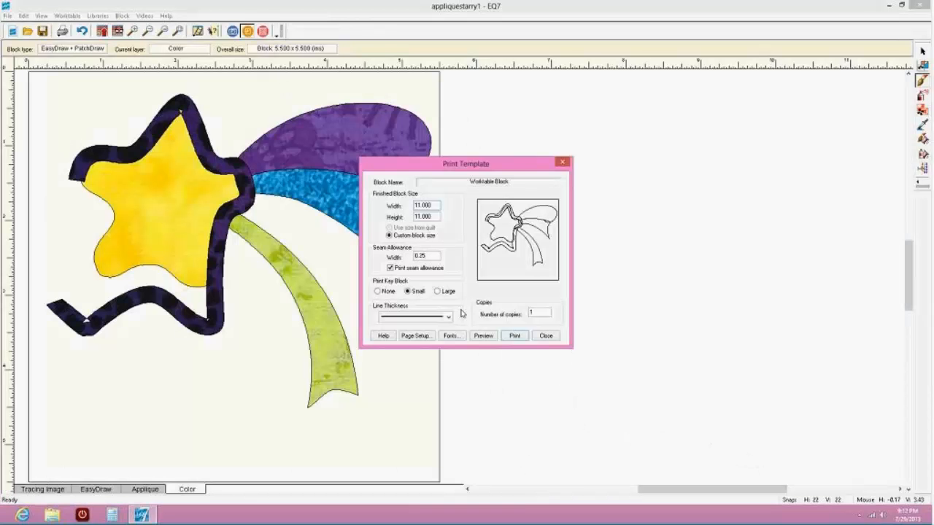
pyautogui.click(547, 336)
pyautogui.click(144, 489)
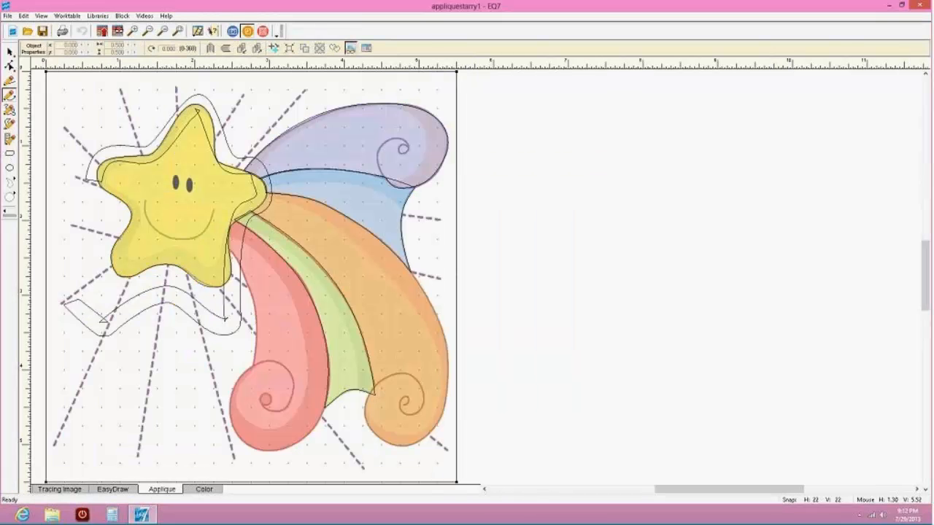
# Try to reshape the star's upper-left edge with its curve handle, and undo the edits to the outlines
pyautogui.click(10, 51)
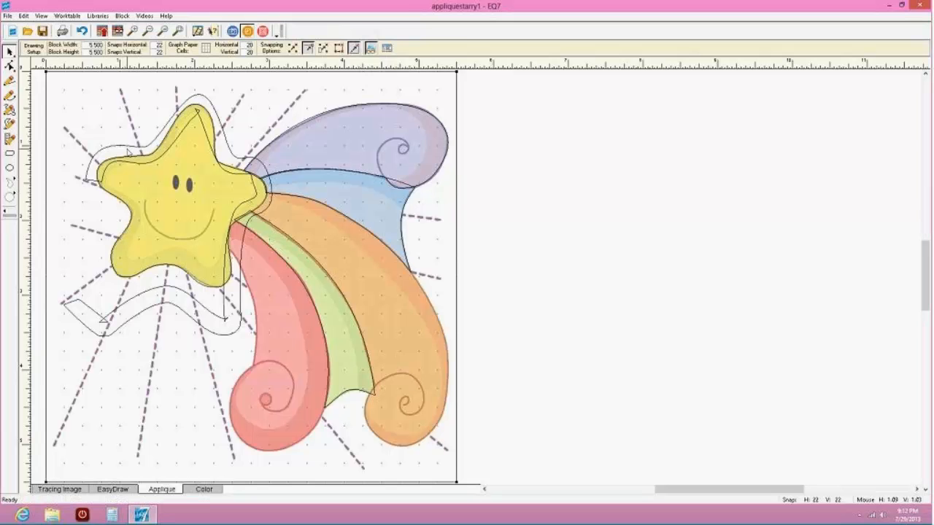
pyautogui.click(130, 147)
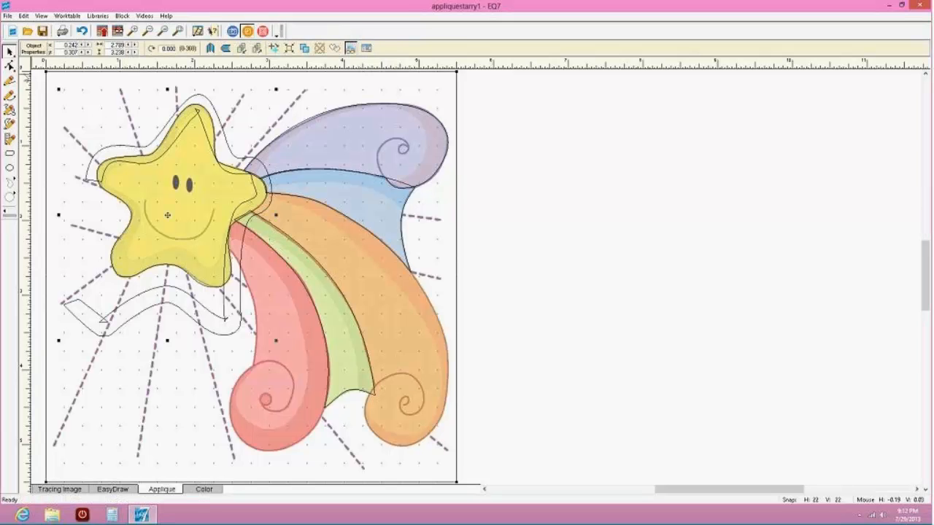
pyautogui.press('space')
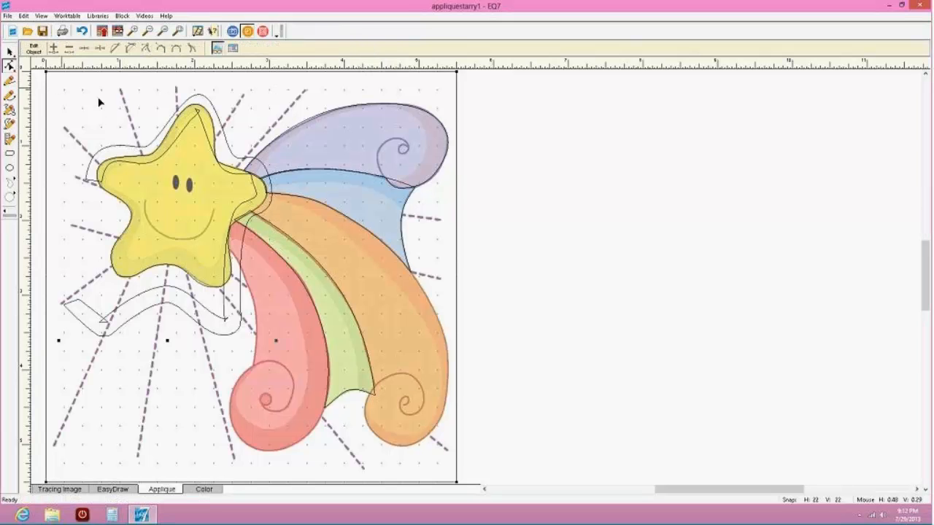
pyautogui.click(174, 118)
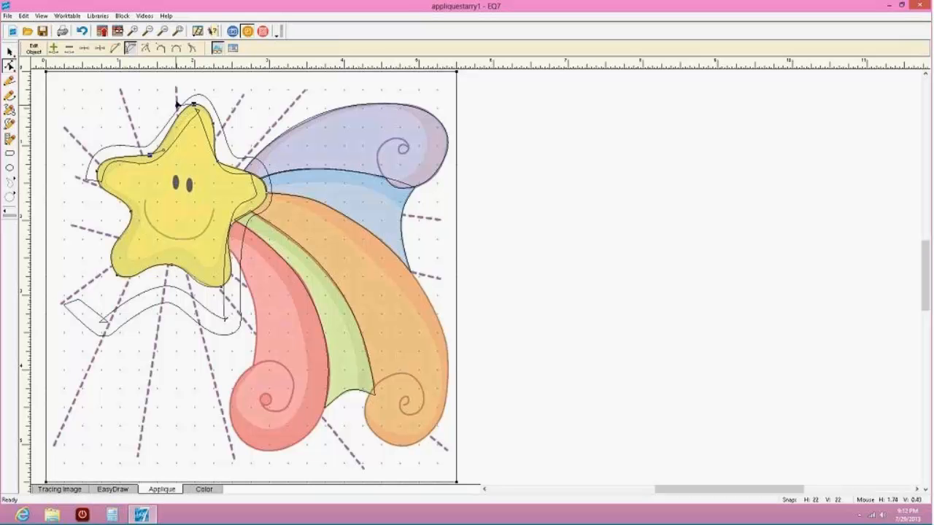
pyautogui.moveTo(196, 106); pyautogui.dragTo(202, 162)
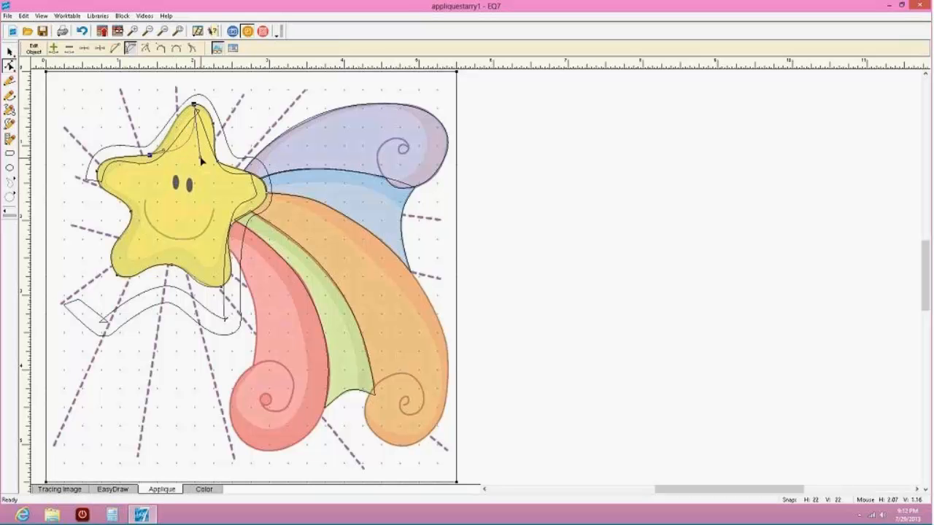
pyautogui.click(167, 127)
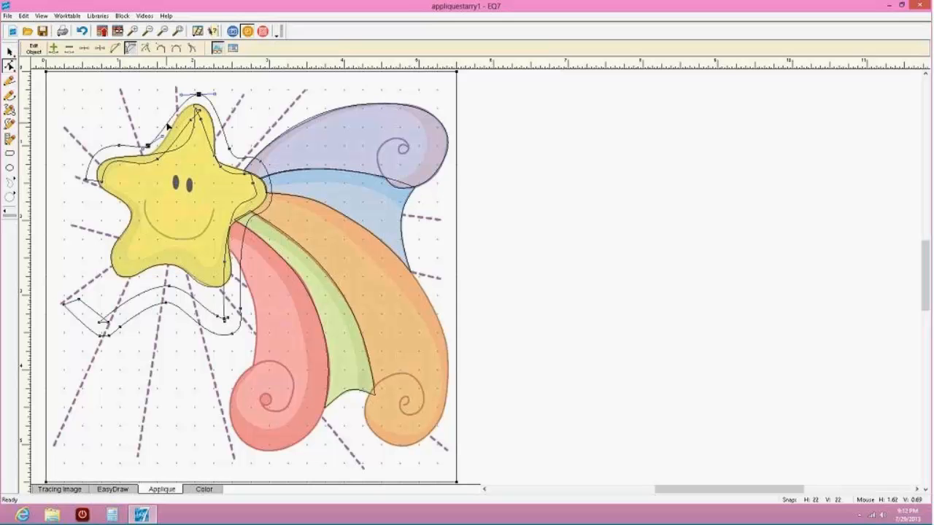
pyautogui.click(80, 33)
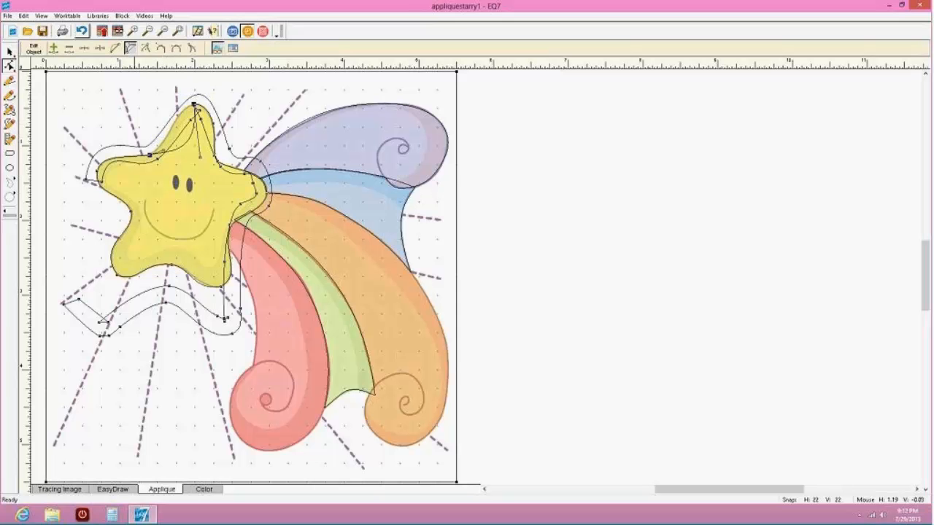
pyautogui.click(81, 32)
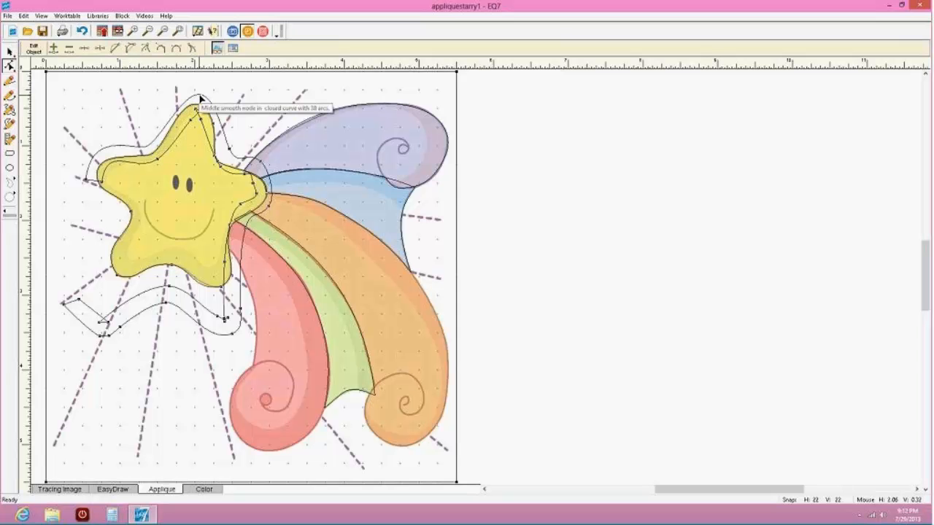
# Raise the brush stroke's peak and move its inner nodes to open the crossed corners at the peak and lower left, and check the Color layer
pyautogui.click(201, 97)
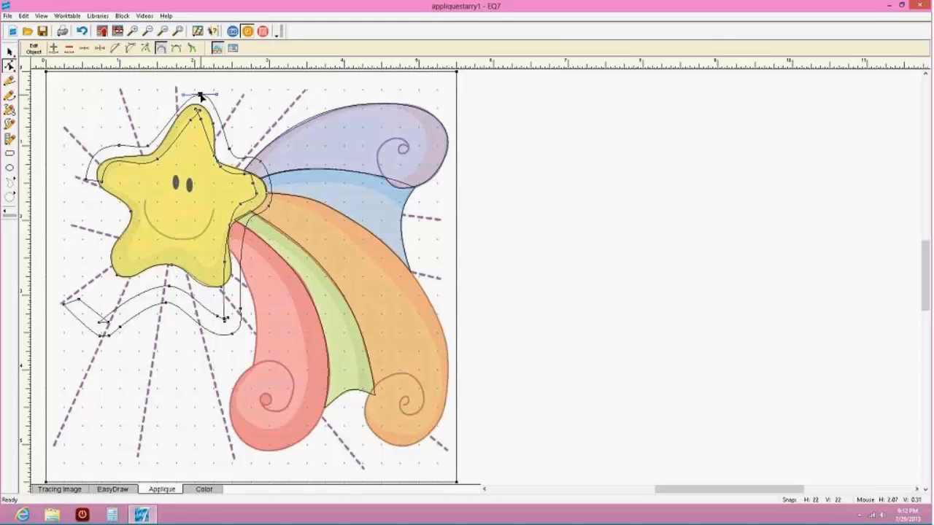
pyautogui.moveTo(200, 97); pyautogui.dragTo(194, 80)
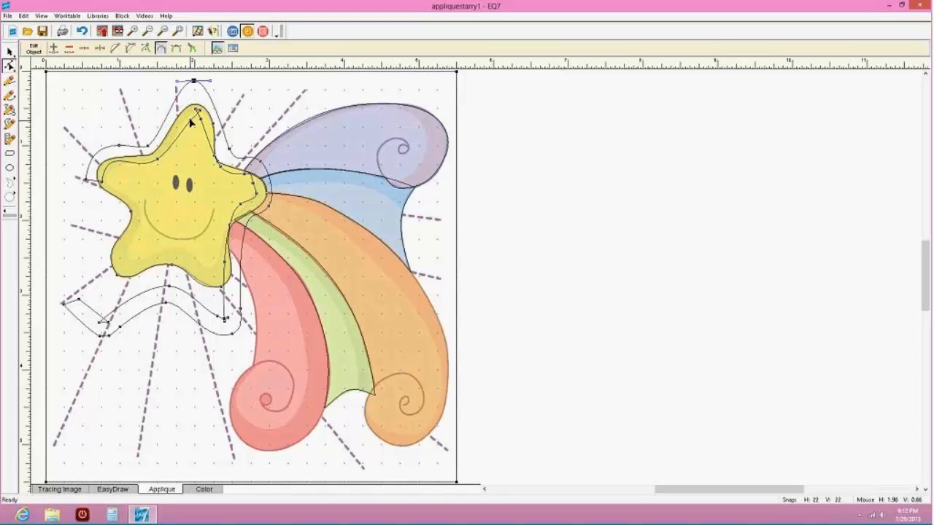
pyautogui.moveTo(191, 120); pyautogui.dragTo(186, 119)
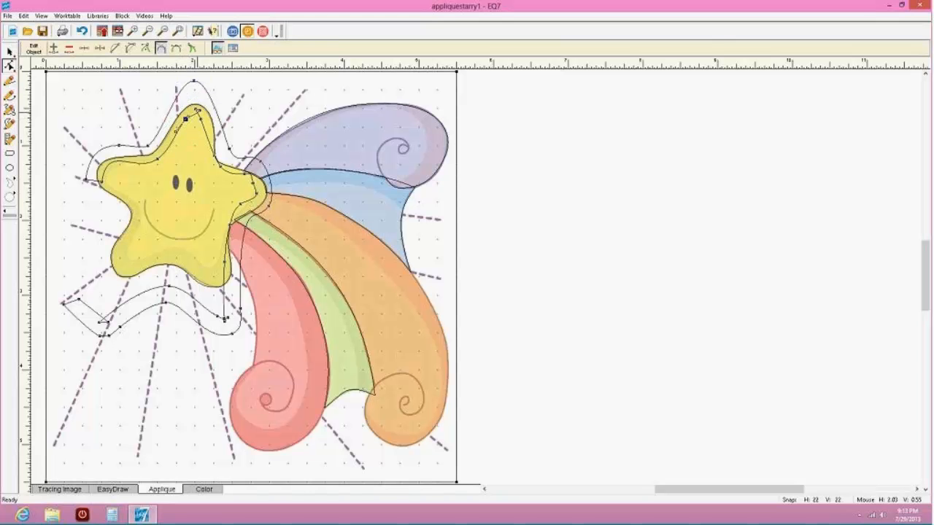
pyautogui.click(191, 103)
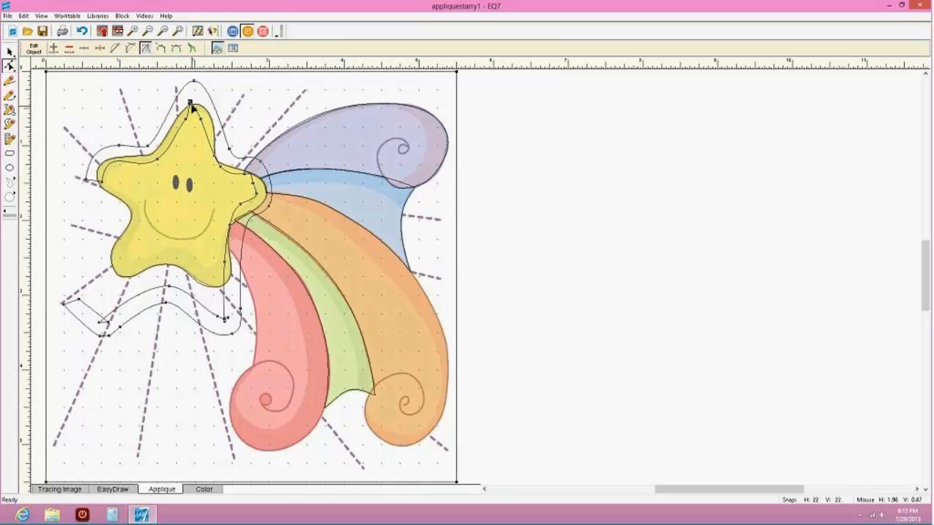
pyautogui.moveTo(194, 106); pyautogui.dragTo(200, 104)
pyautogui.click(108, 321)
pyautogui.moveTo(115, 315); pyautogui.dragTo(115, 312)
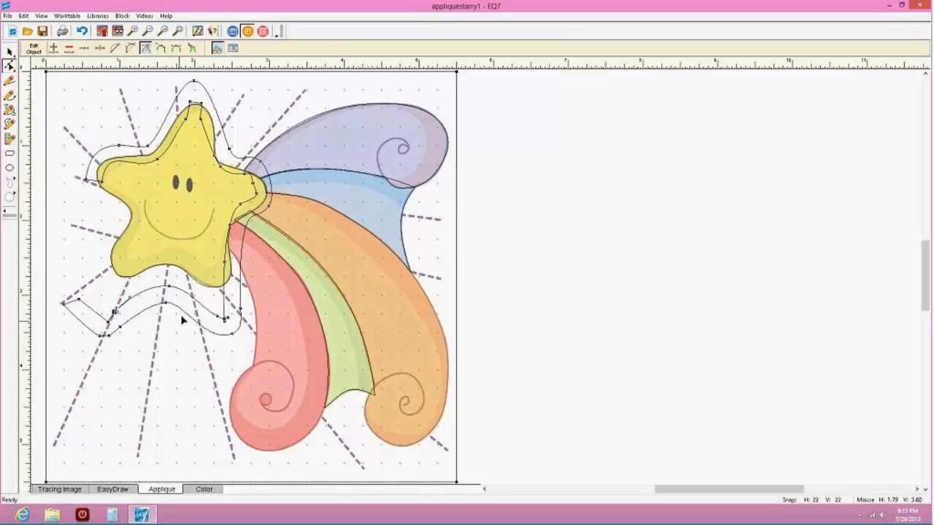
pyautogui.click(257, 185)
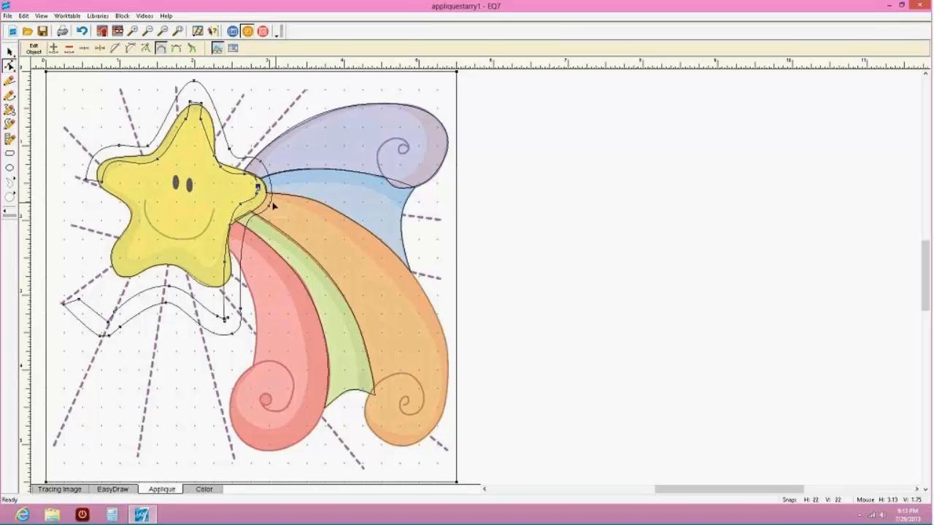
pyautogui.click(9, 51)
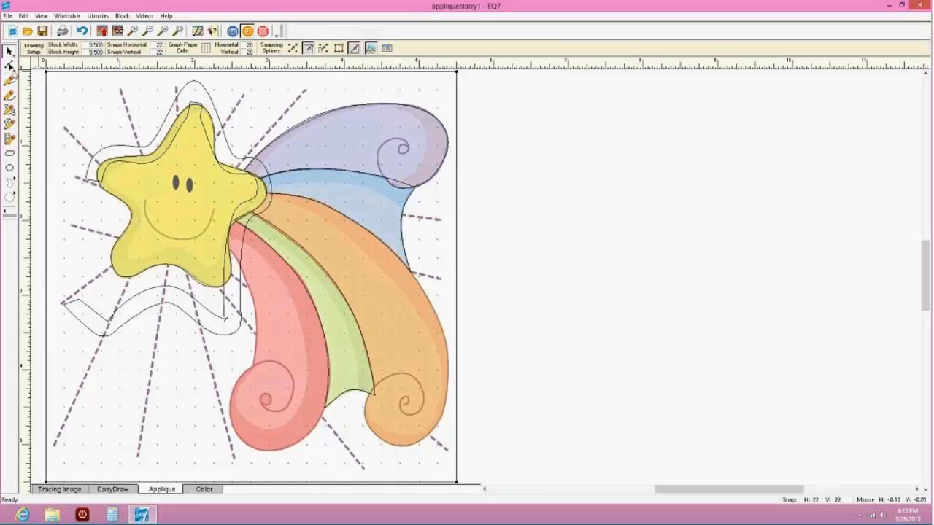
pyautogui.click(204, 490)
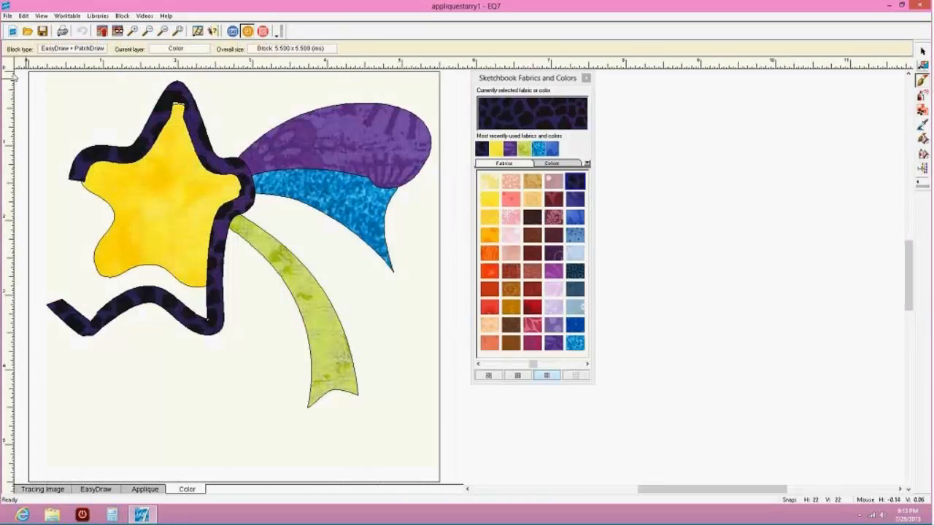
# Draw a second wavy Brush Stroke on the Applique layer across the lower half of the block, about 4.7 by 2.1 in
pyautogui.click(152, 492)
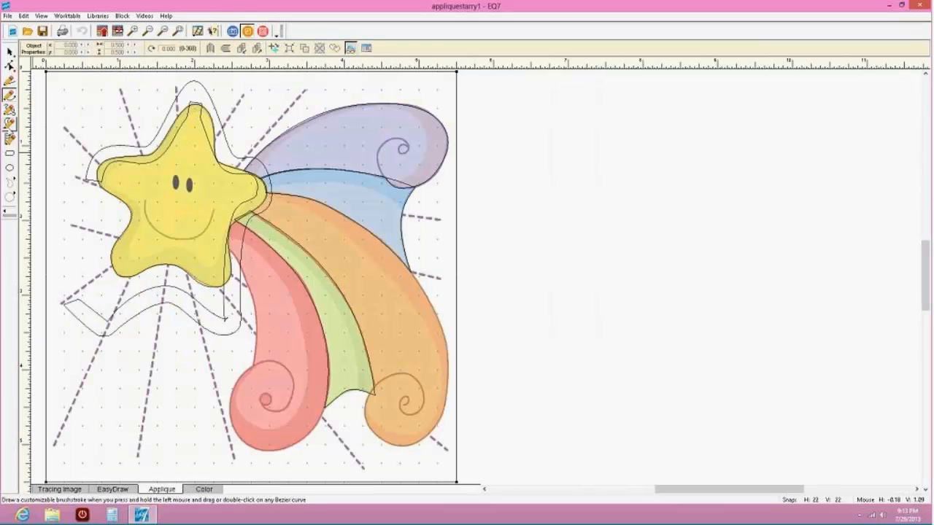
pyautogui.click(9, 124)
pyautogui.moveTo(73, 411)
pyautogui.mouseDown()
pyautogui.moveTo(120, 374)
pyautogui.moveTo(188, 391)
pyautogui.moveTo(284, 272)
pyautogui.moveTo(324, 318)
pyautogui.moveTo(391, 318)
pyautogui.mouseUp()
pyautogui.moveTo(410, 286); pyautogui.dragTo(404, 275)
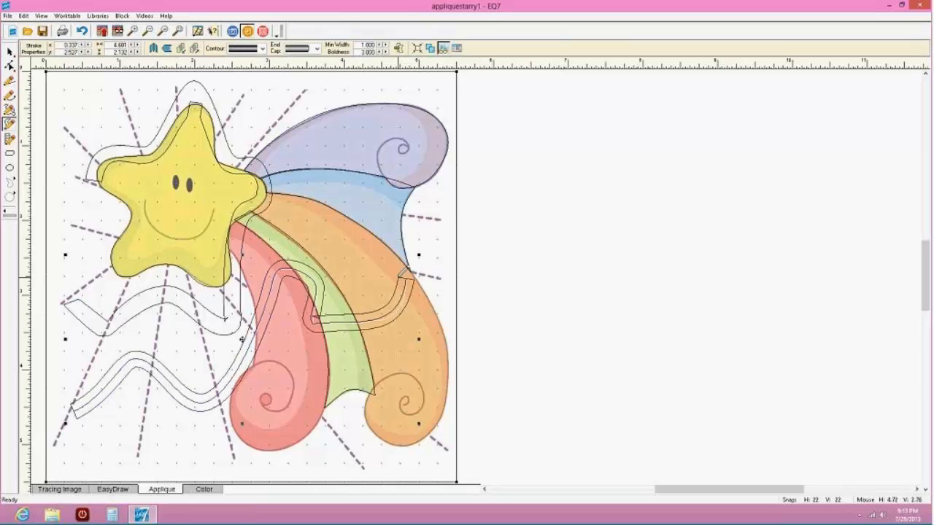
pyautogui.click(9, 51)
# Try a contour that starts thin and widens on the second brush stroke, and restore the uniform-width contour
pyautogui.click(261, 49)
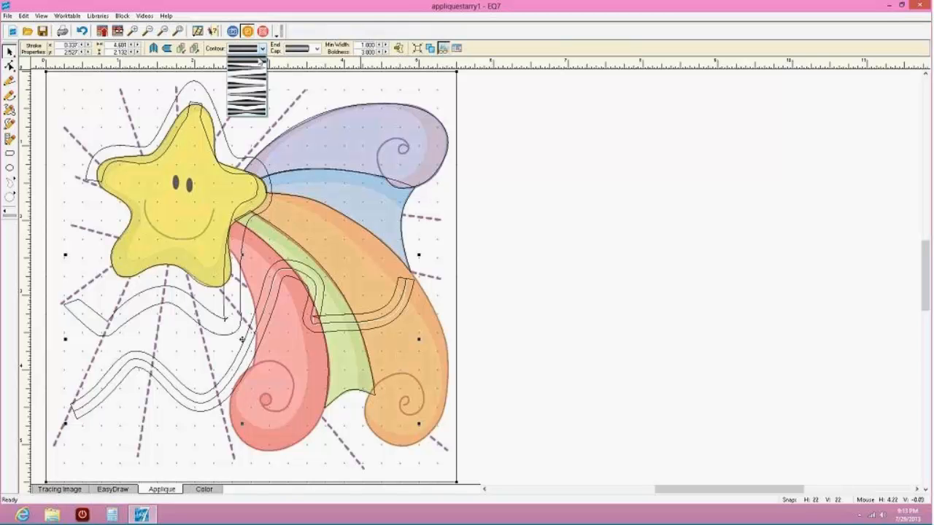
pyautogui.click(251, 79)
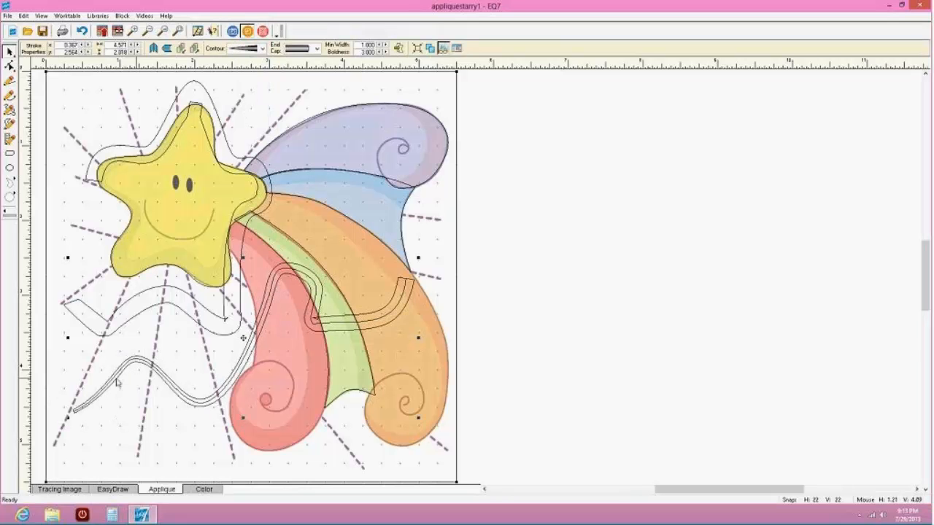
pyautogui.click(262, 49)
pyautogui.click(251, 64)
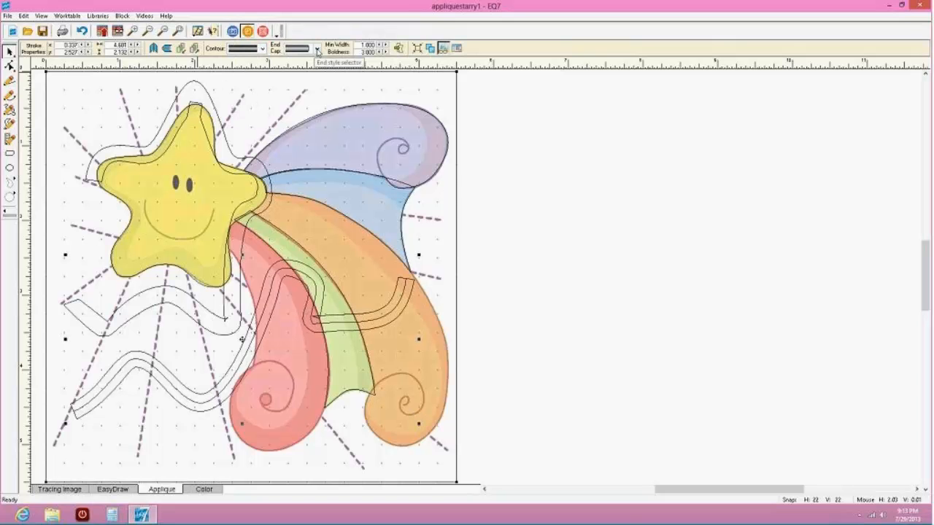
# Give the second brush stroke pointed end caps, and raise the node at its peak over the red streamer
pyautogui.click(317, 49)
pyautogui.click(302, 88)
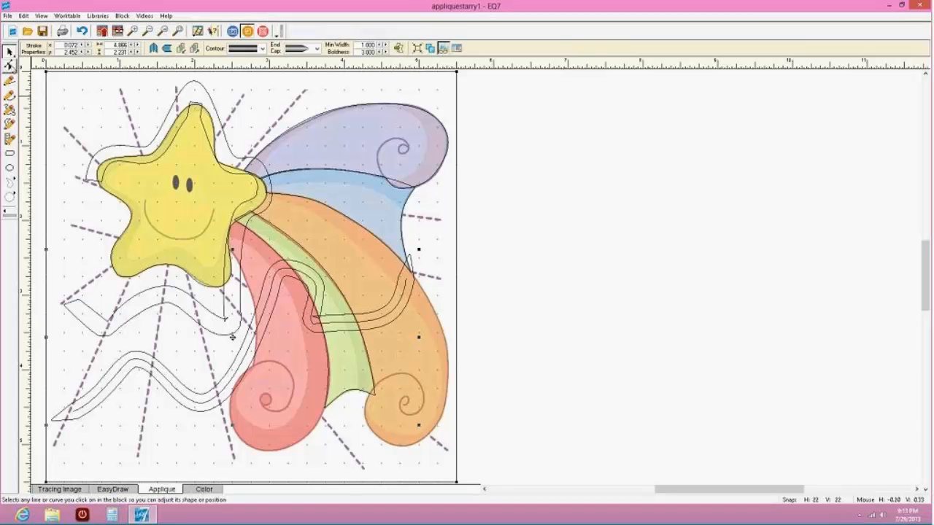
pyautogui.click(10, 65)
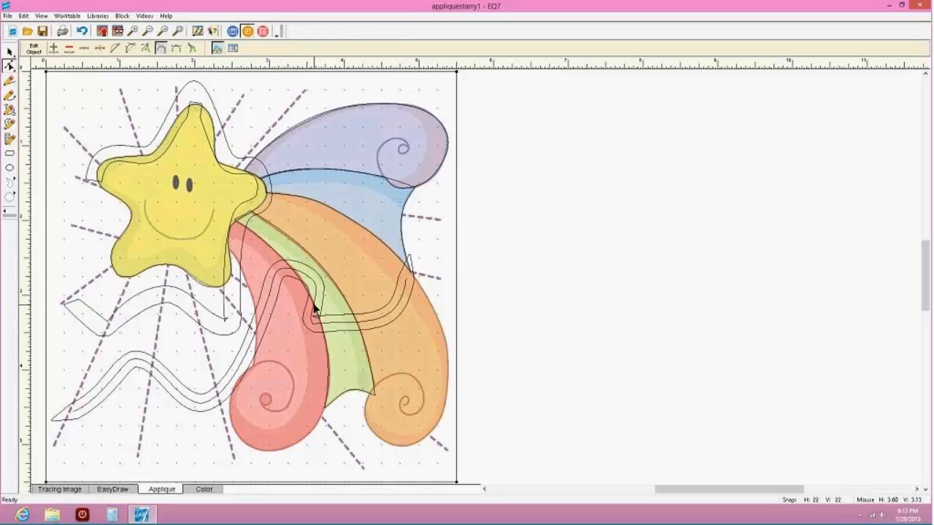
pyautogui.click(316, 307)
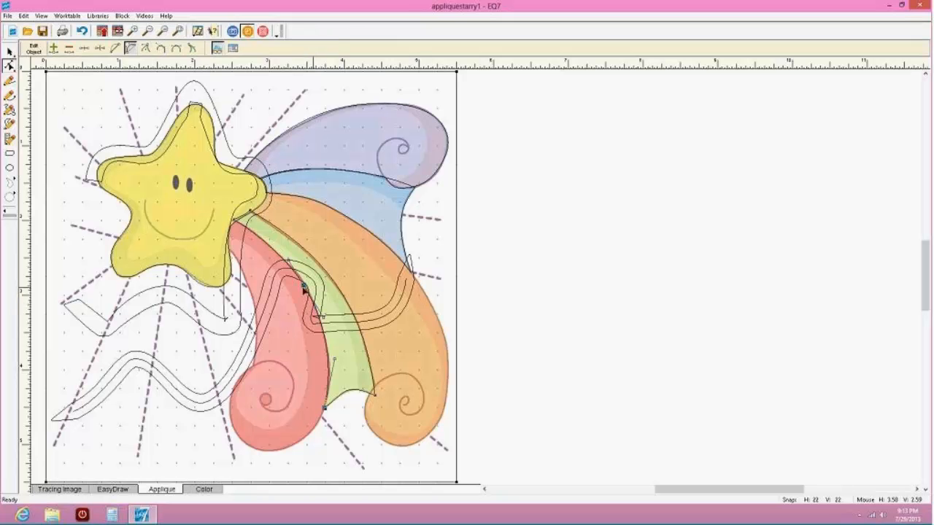
pyautogui.click(307, 276)
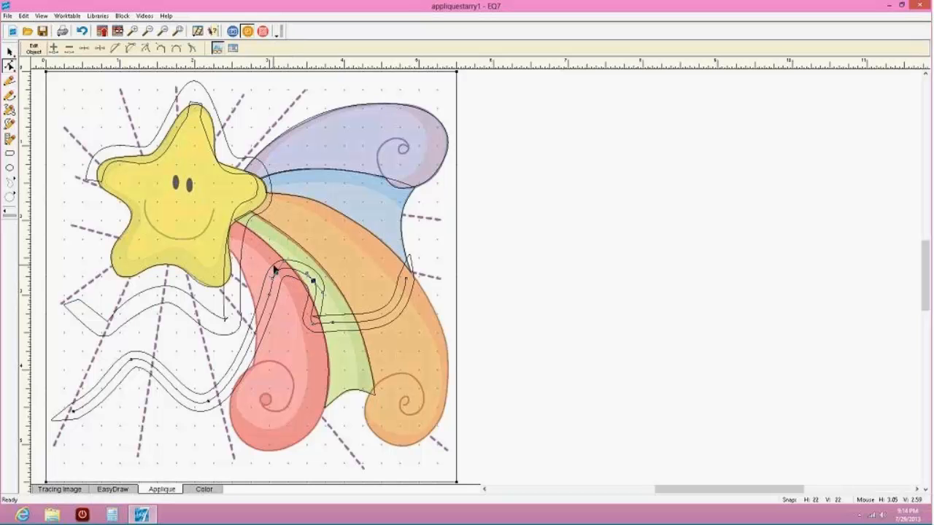
pyautogui.moveTo(276, 274); pyautogui.dragTo(270, 254)
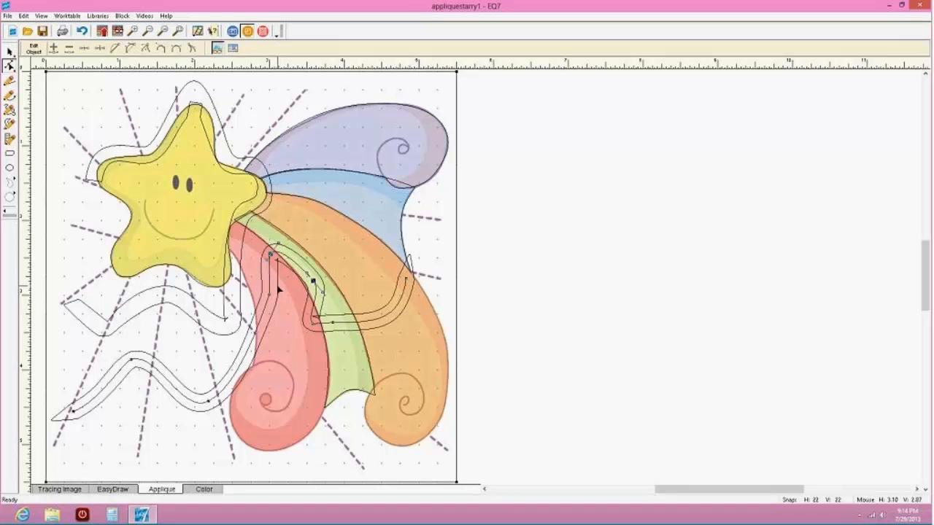
pyautogui.click(277, 284)
pyautogui.click(278, 265)
pyautogui.click(340, 324)
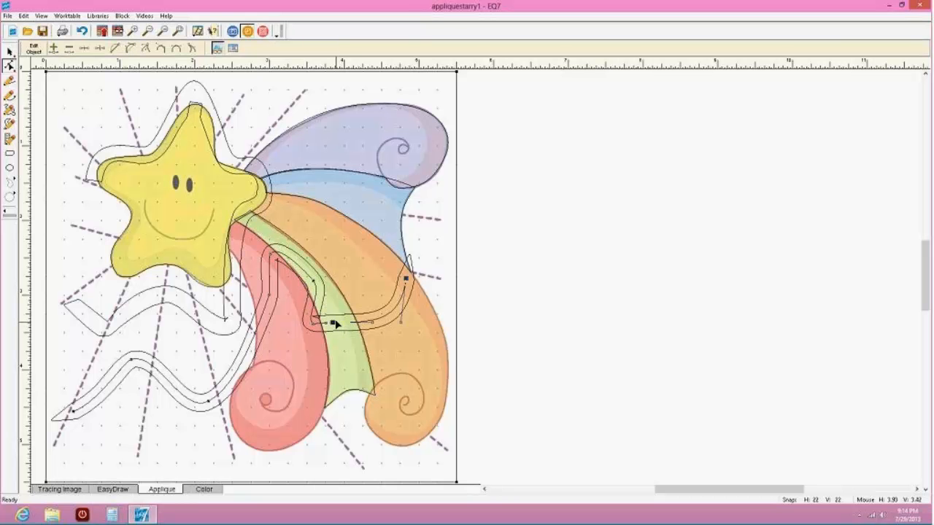
pyautogui.click(338, 319)
pyautogui.click(337, 326)
# Widen the second brush stroke to a minimum width of 7.1, and show the nodes along its center line
pyautogui.click(10, 52)
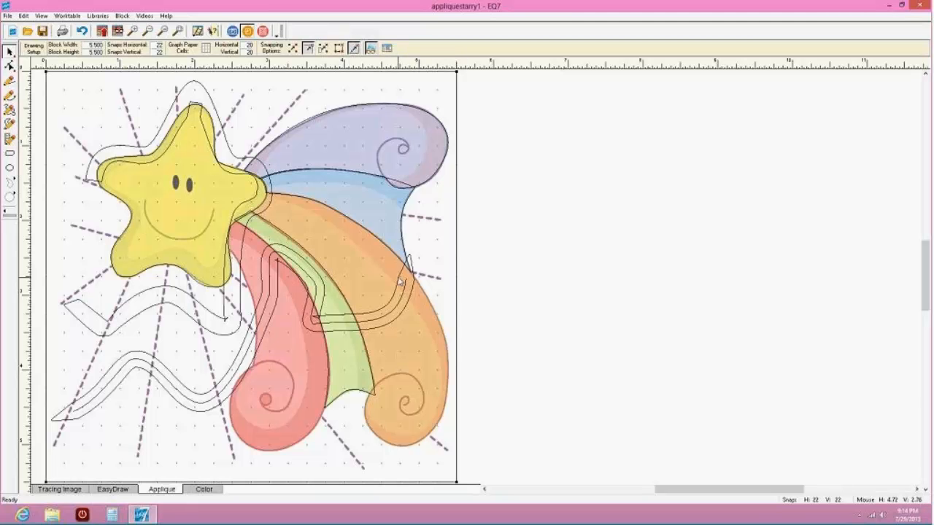
pyautogui.click(399, 310)
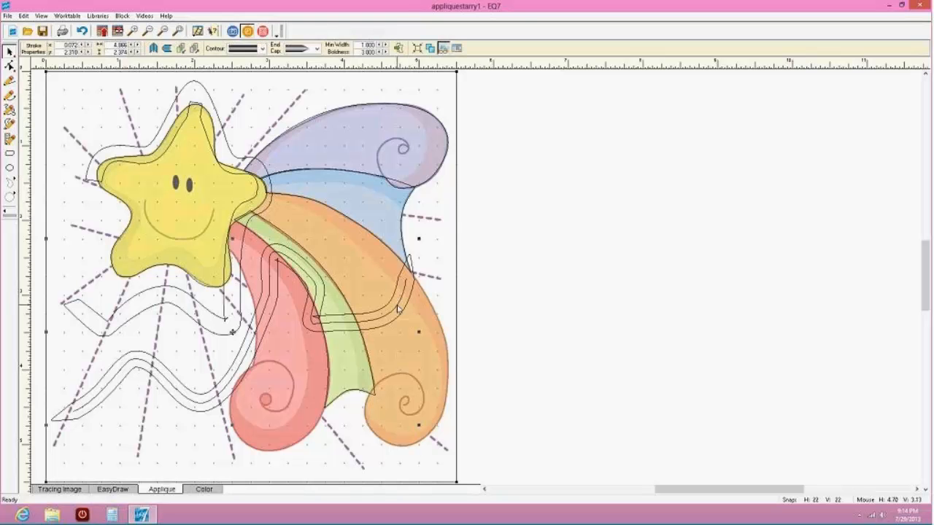
pyautogui.click(386, 45)
pyautogui.click(386, 45)
pyautogui.click(386, 45)
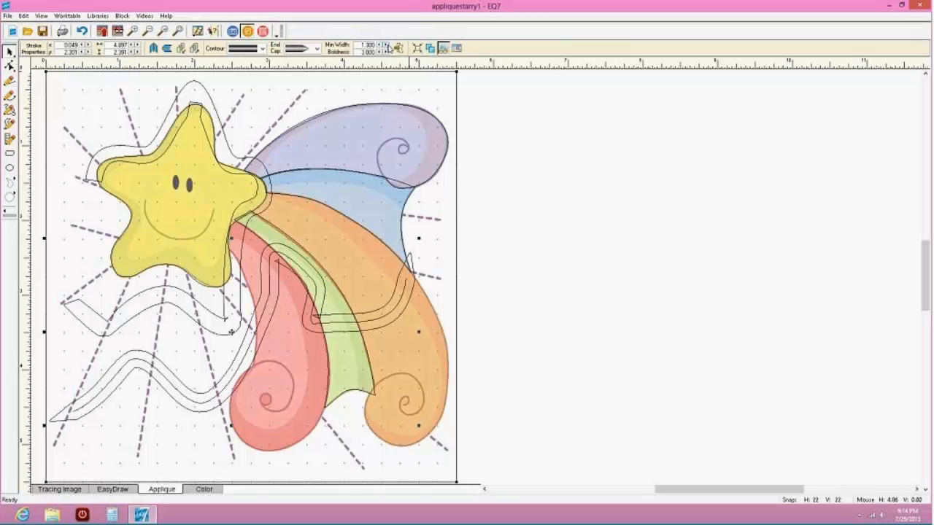
pyautogui.moveTo(386, 46); pyautogui.dragTo(386, 45)
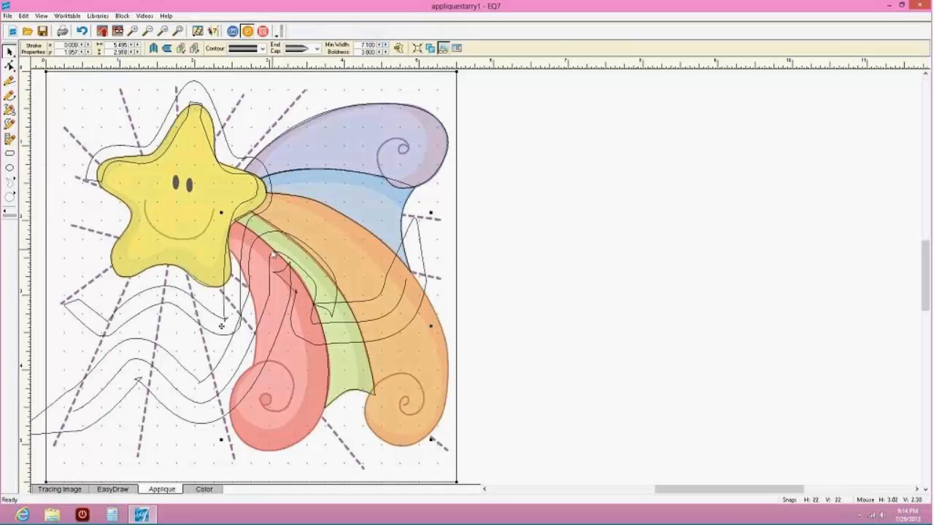
pyautogui.click(272, 255)
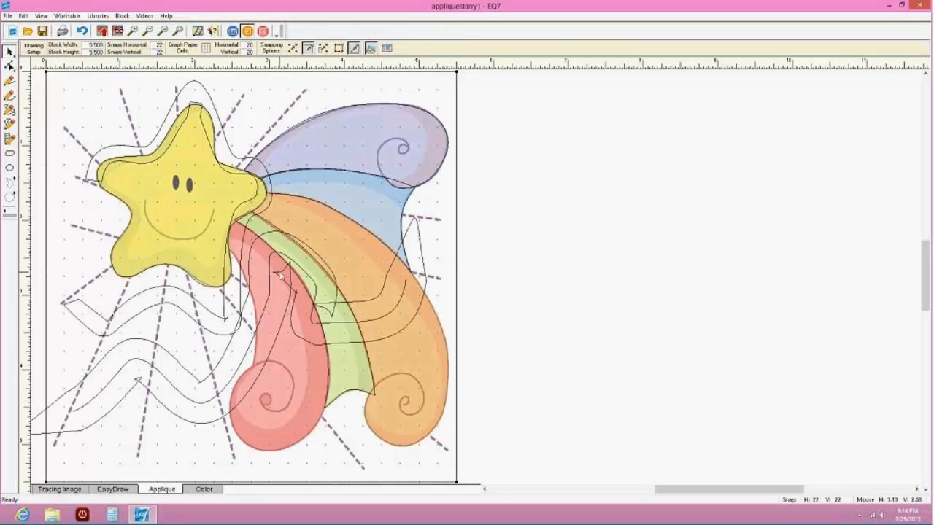
pyautogui.click(9, 65)
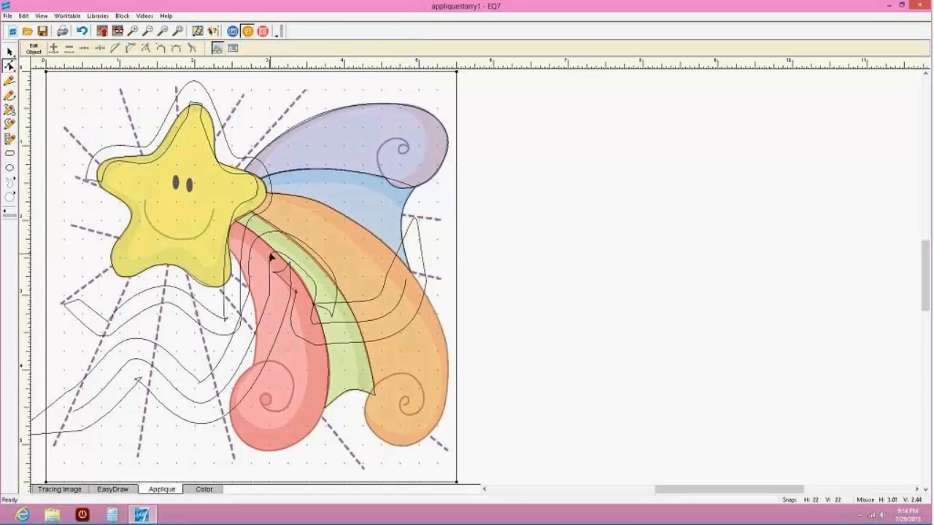
pyautogui.click(271, 256)
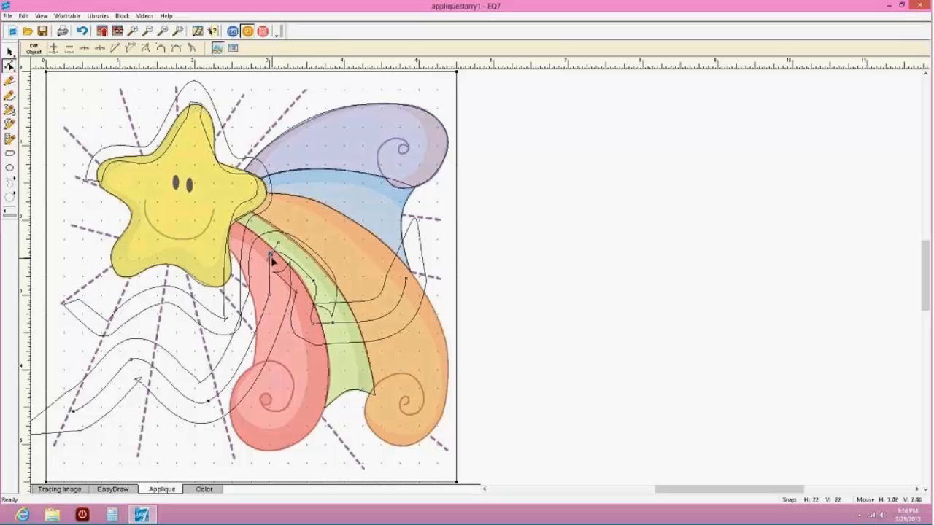
# Color the widened brush stroke with the mottled medium-blue fabric on the Color layer, and return to the Applique layer
pyautogui.click(205, 489)
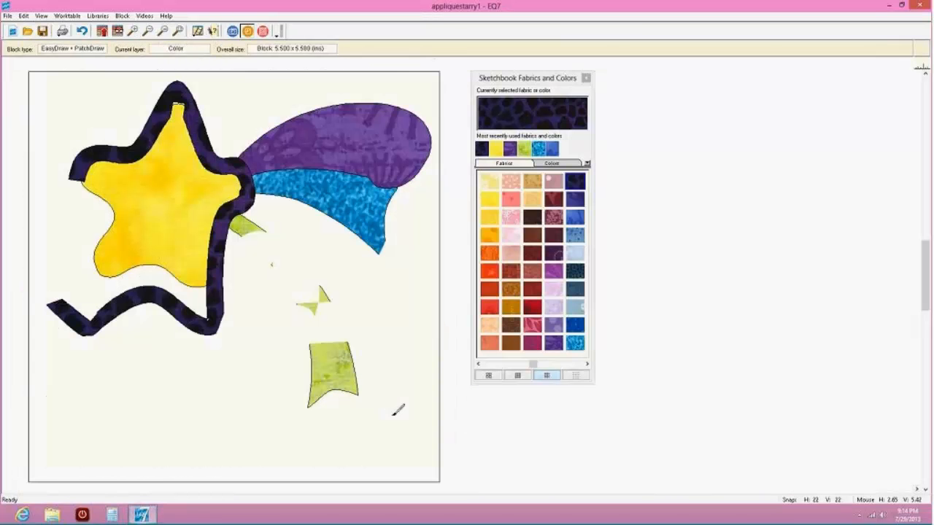
pyautogui.click(574, 217)
pyautogui.click(265, 245)
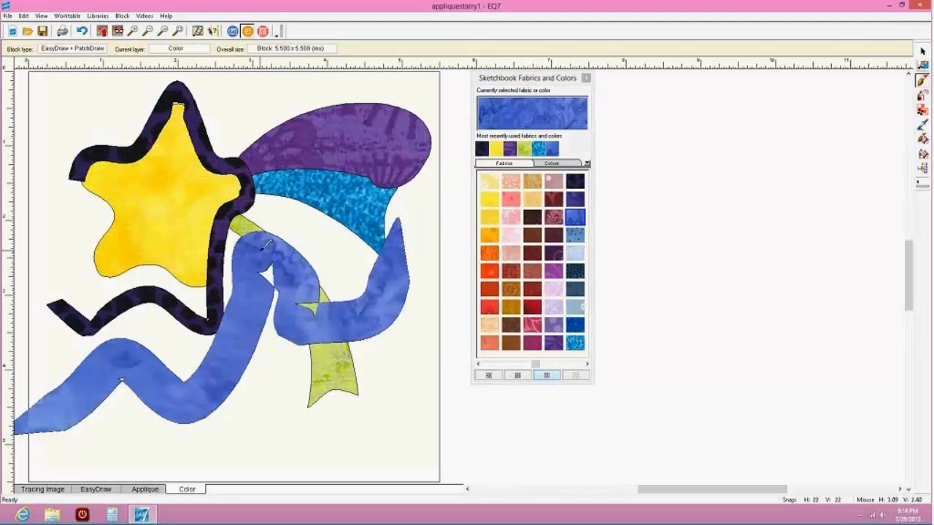
pyautogui.click(145, 490)
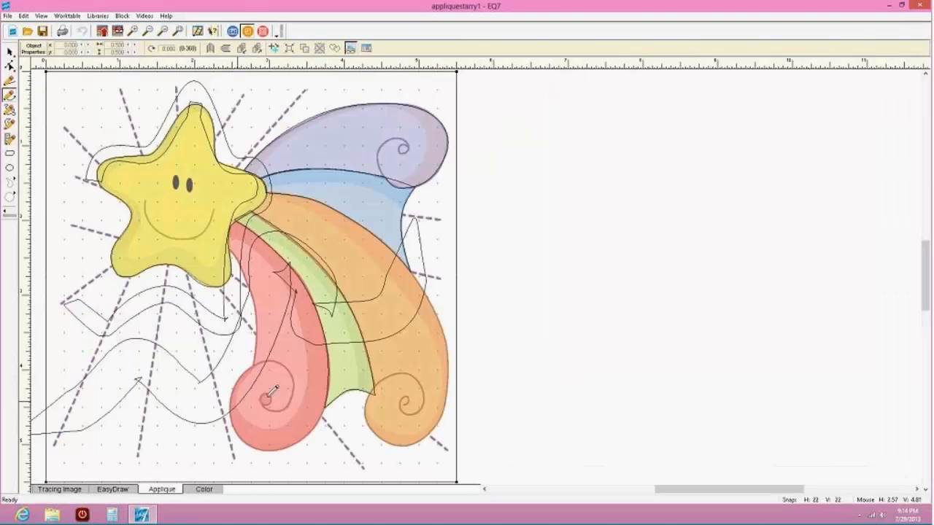
# Try moving the blue stroke's individual outline nodes at the tangled bend where it crosses the green streamer
pyautogui.click(9, 65)
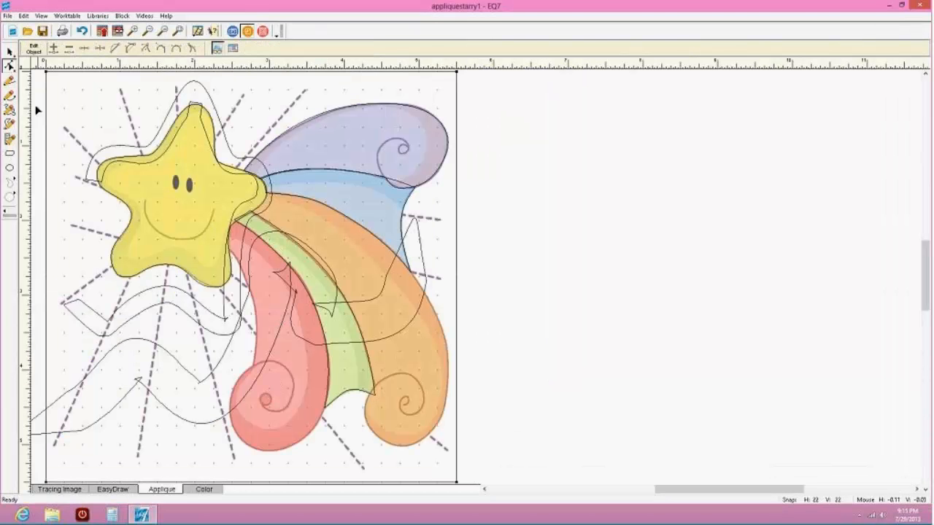
pyautogui.click(294, 293)
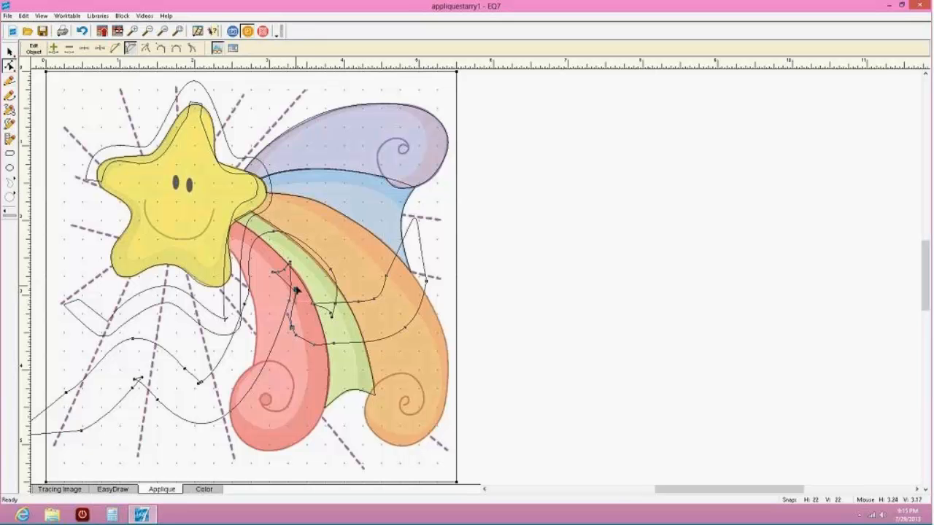
pyautogui.moveTo(295, 290)
pyautogui.mouseDown()
pyautogui.moveTo(275, 300)
pyautogui.moveTo(314, 317)
pyautogui.moveTo(308, 284)
pyautogui.mouseUp()
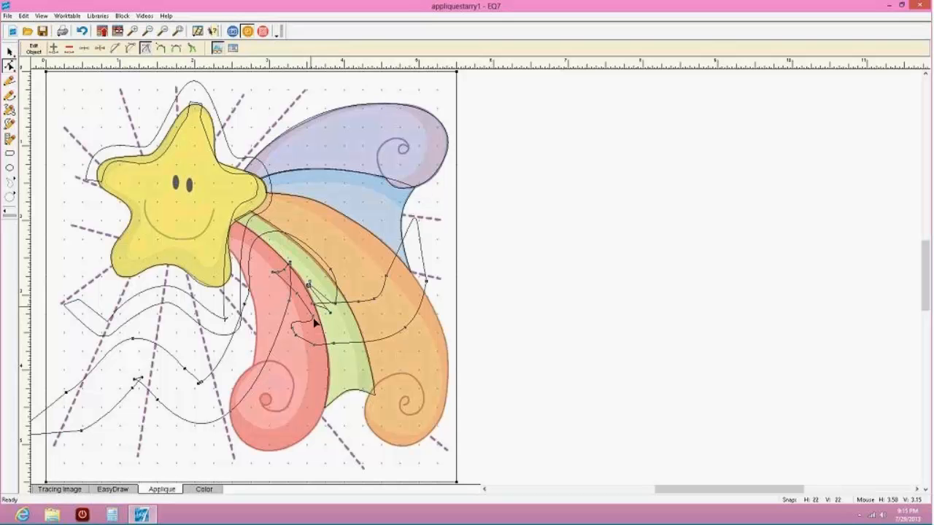
pyautogui.moveTo(314, 320); pyautogui.dragTo(328, 341)
pyautogui.click(9, 51)
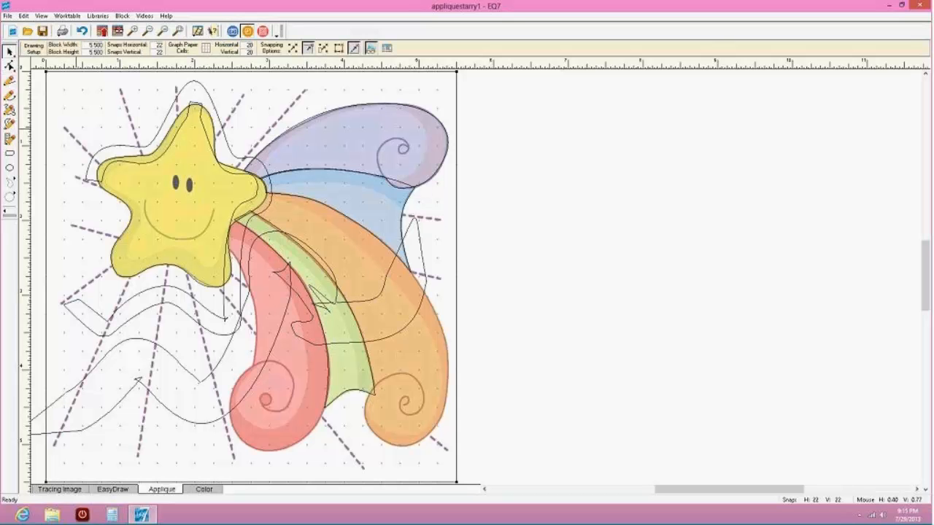
# Delete both brush strokes from the Applique layer, leaving the star and streamer shapes
pyautogui.click(148, 290)
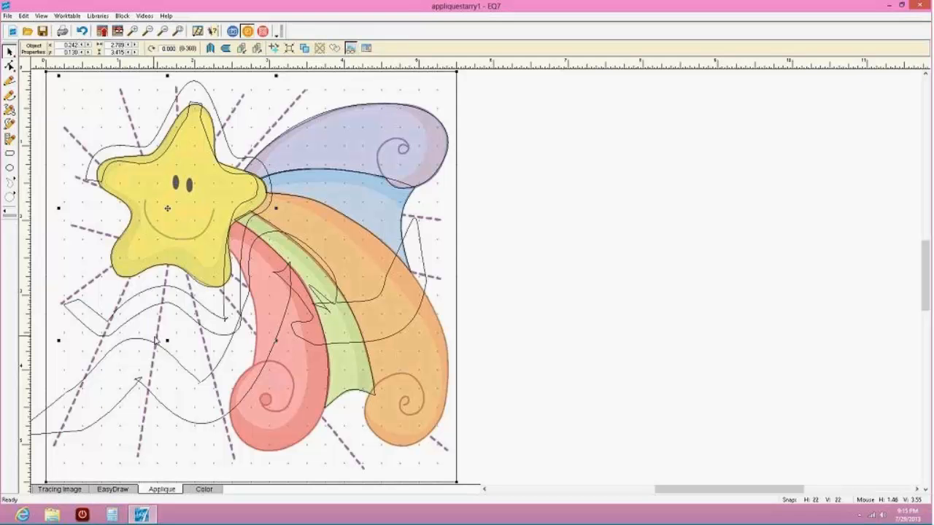
pyautogui.press('Delete')
pyautogui.click(144, 340)
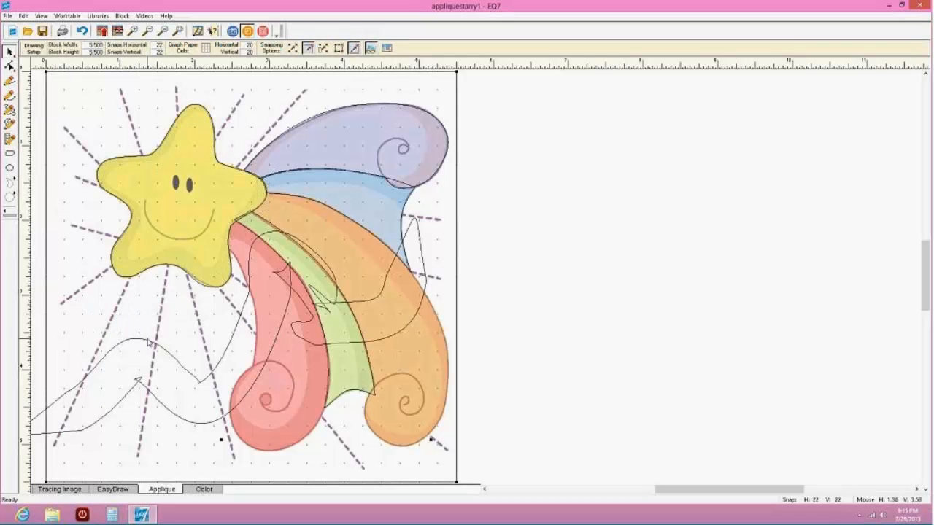
pyautogui.press('Delete')
pyautogui.click(139, 382)
pyautogui.press('Delete')
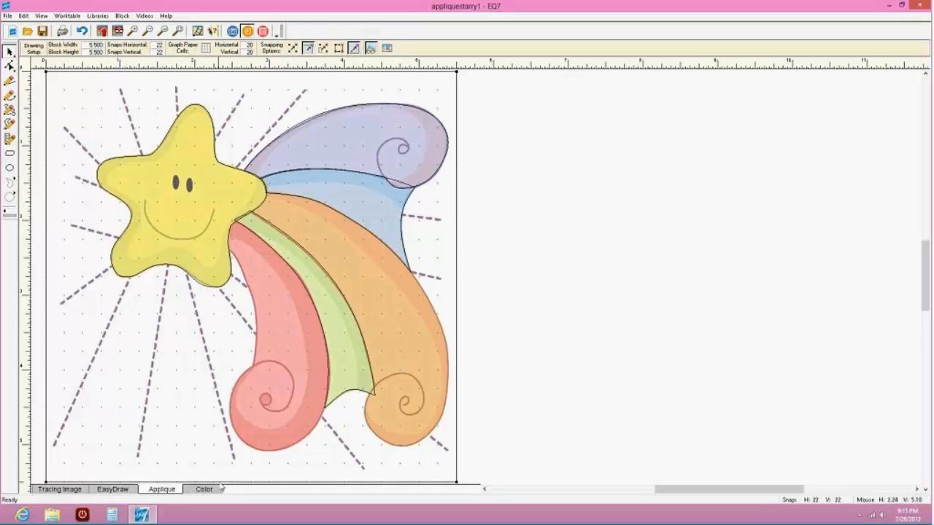
# Try a curved Brush Stroke about 3.9 by 2.3 in below the star, checking it on the Color layer, and remove it
pyautogui.click(152, 161)
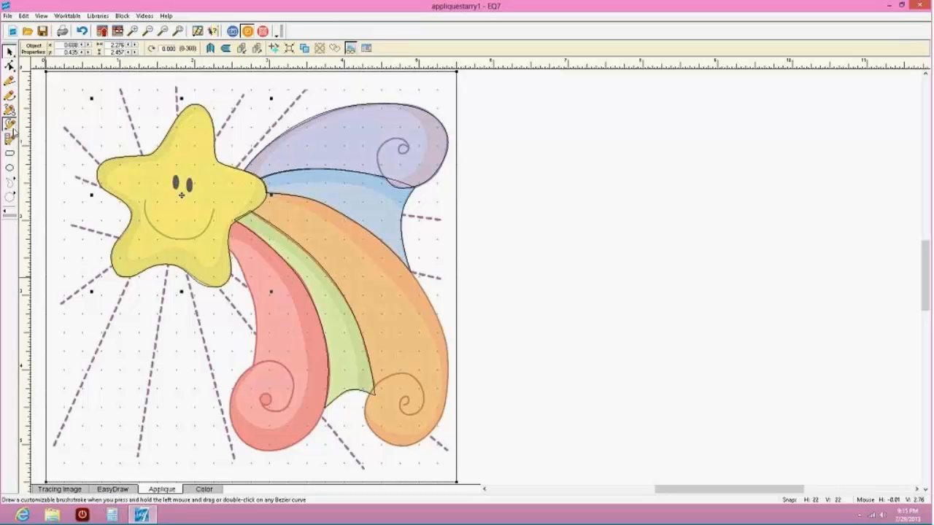
pyautogui.click(10, 124)
pyautogui.moveTo(74, 334)
pyautogui.mouseDown()
pyautogui.moveTo(248, 371)
pyautogui.moveTo(315, 266)
pyautogui.moveTo(359, 226)
pyautogui.mouseUp()
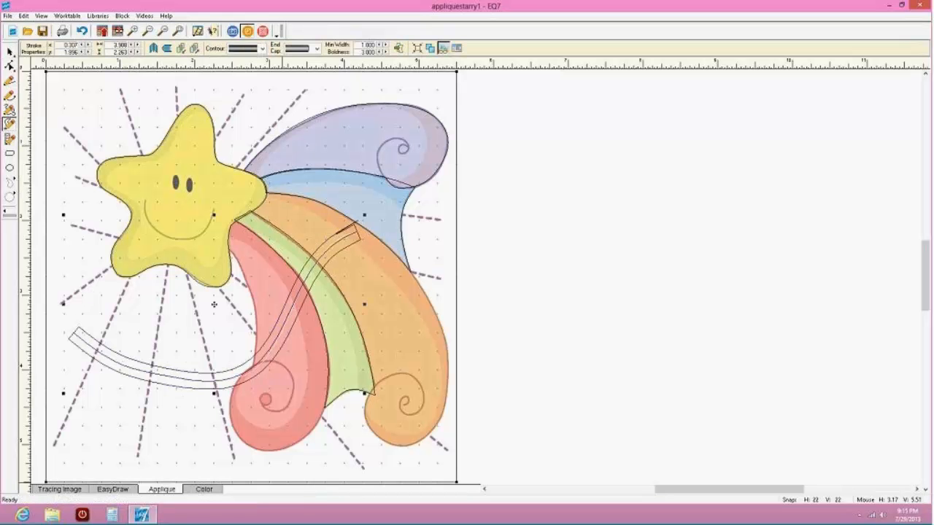
pyautogui.click(202, 489)
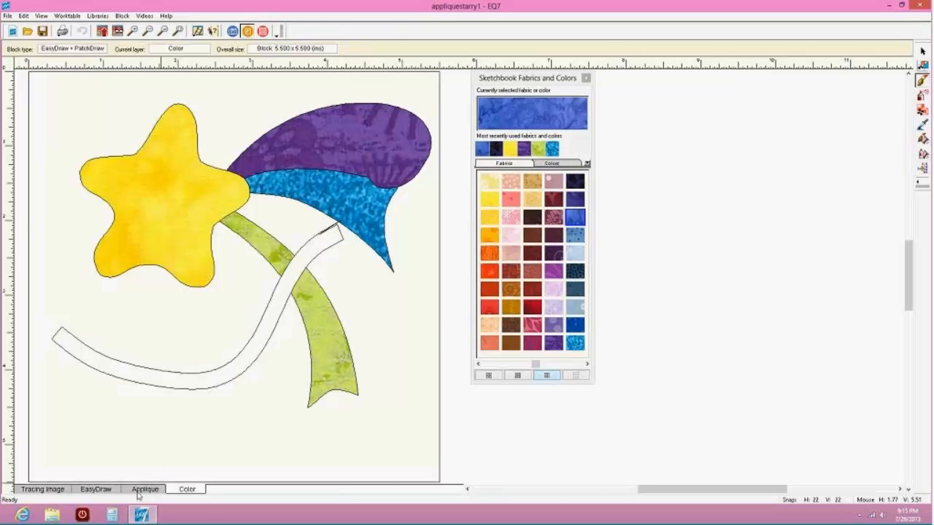
pyautogui.click(138, 491)
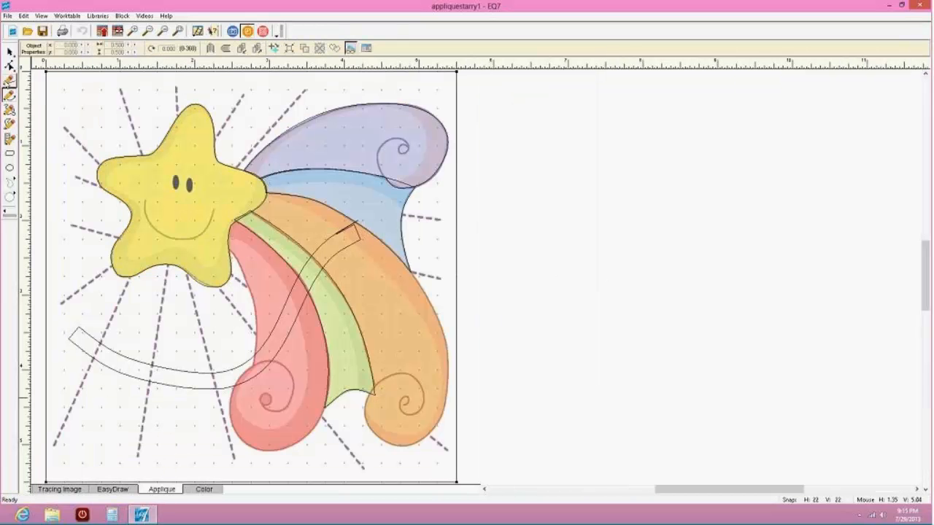
pyautogui.click(334, 240)
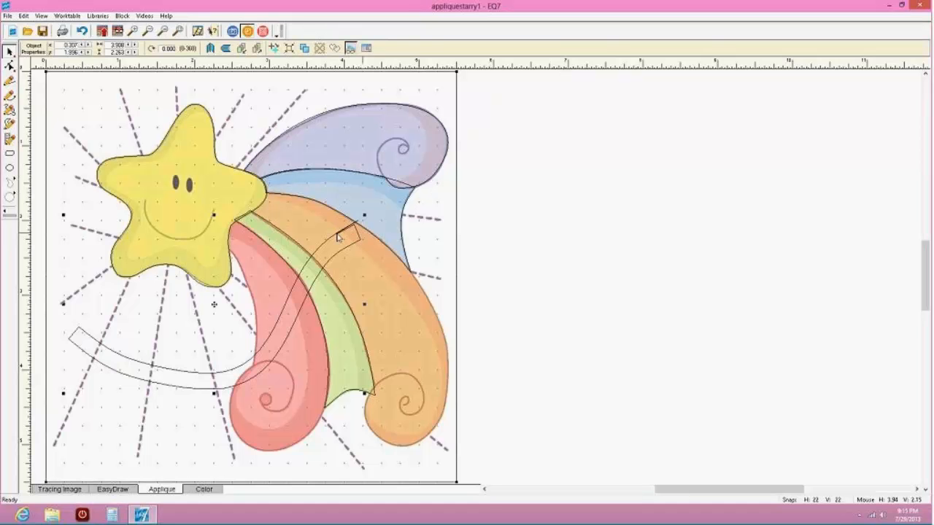
pyautogui.click(322, 280)
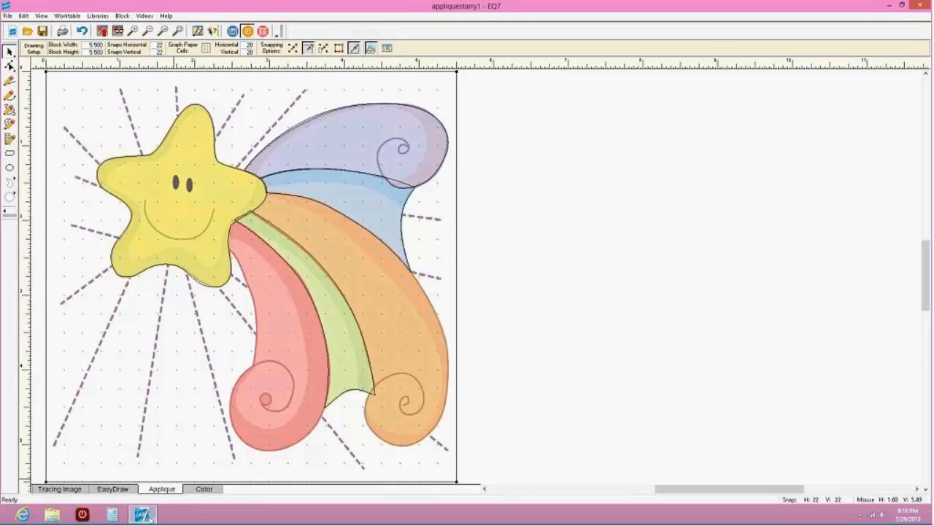
# Review the block on the Color layer and the blocks, quilts and photos stored in the Project Sketchbook
pyautogui.click(201, 491)
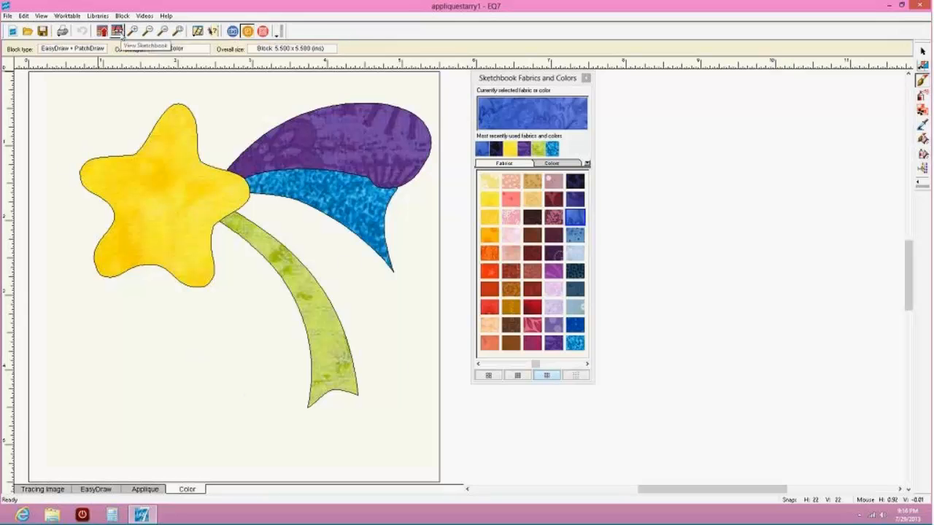
pyautogui.click(118, 30)
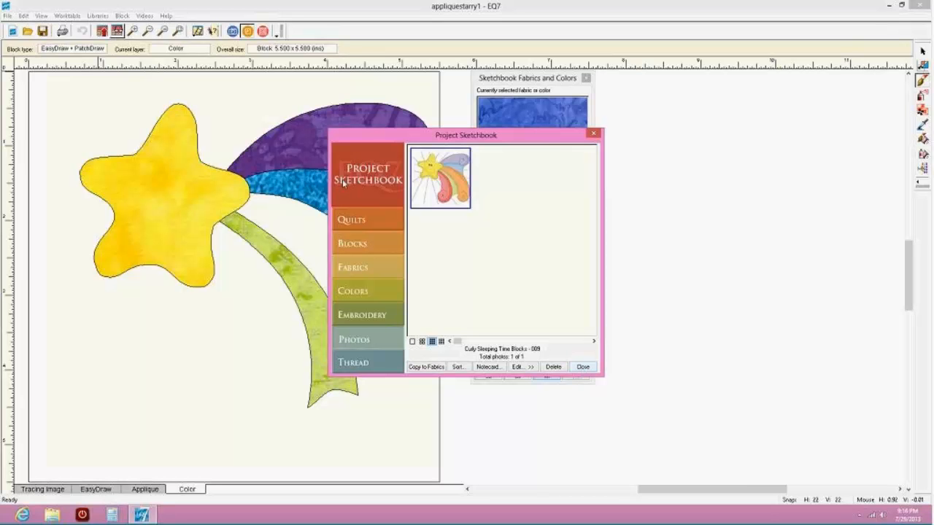
pyautogui.click(352, 245)
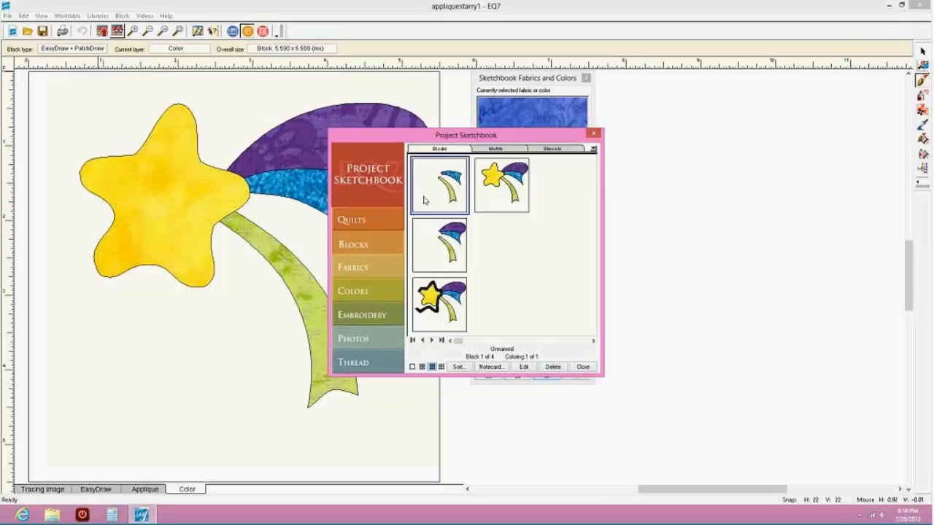
pyautogui.click(370, 219)
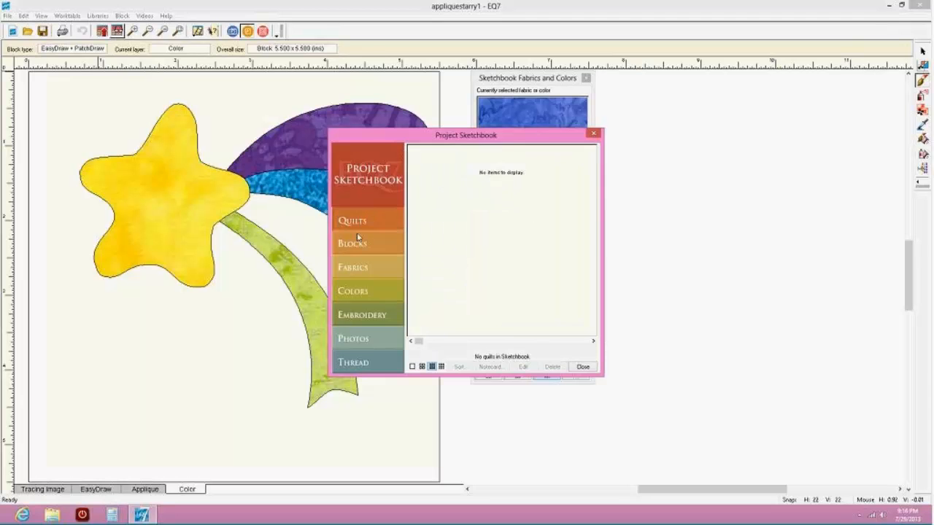
pyautogui.click(369, 341)
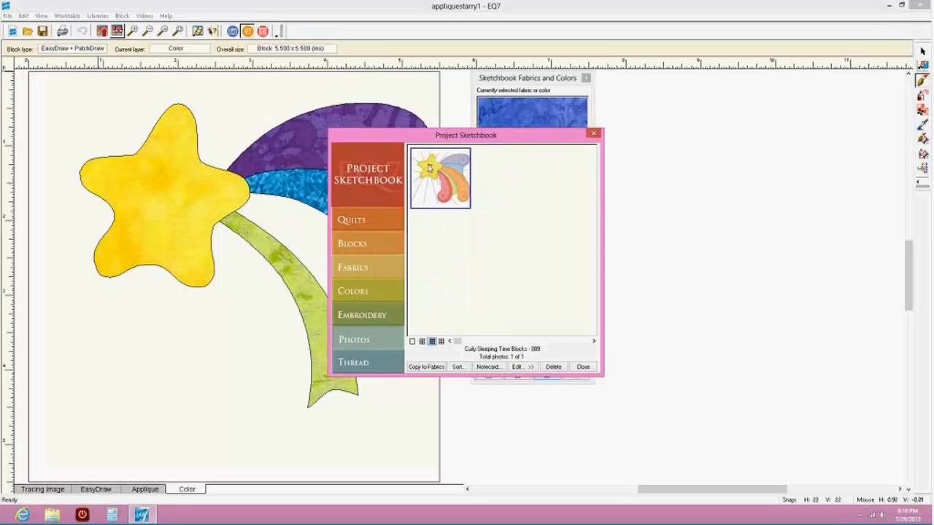
pyautogui.click(361, 221)
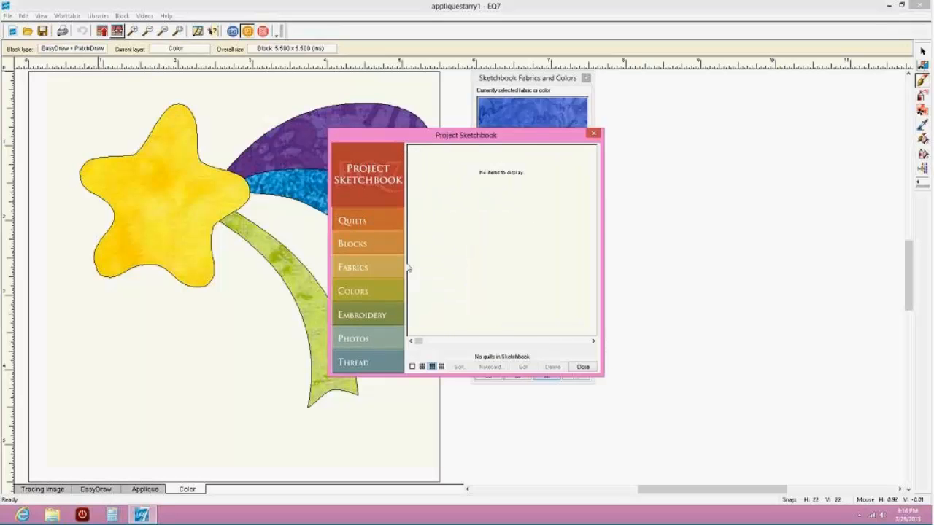
# Delete the coloring of the Sketchbook block that shows the star with the black brush stroke
pyautogui.click(357, 247)
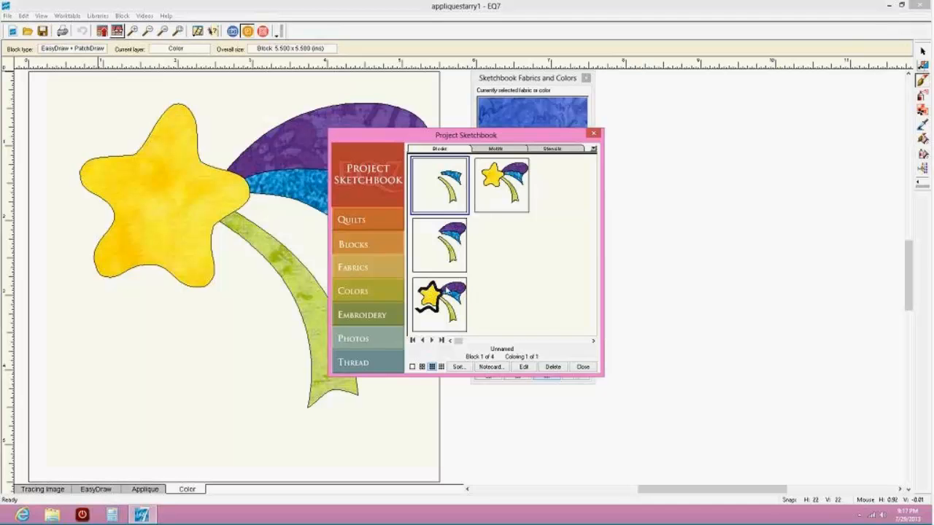
pyautogui.click(451, 303)
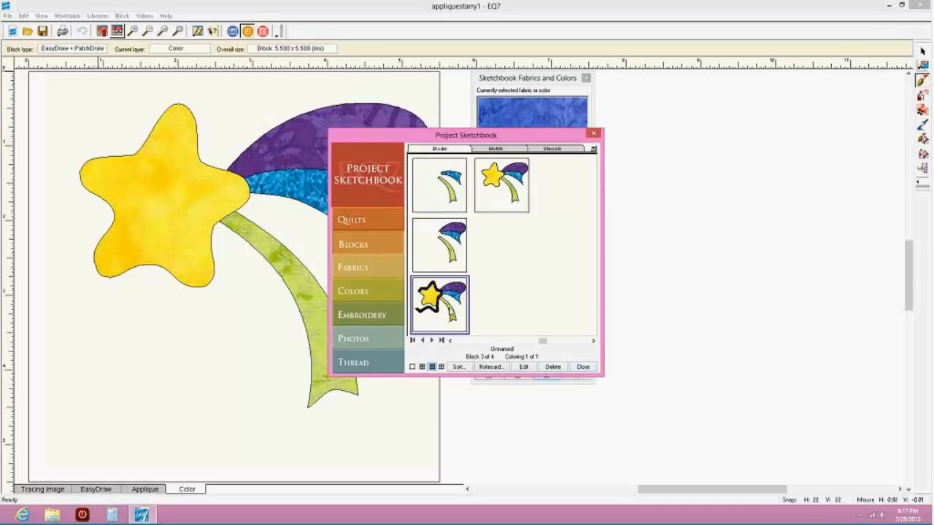
pyautogui.click(553, 369)
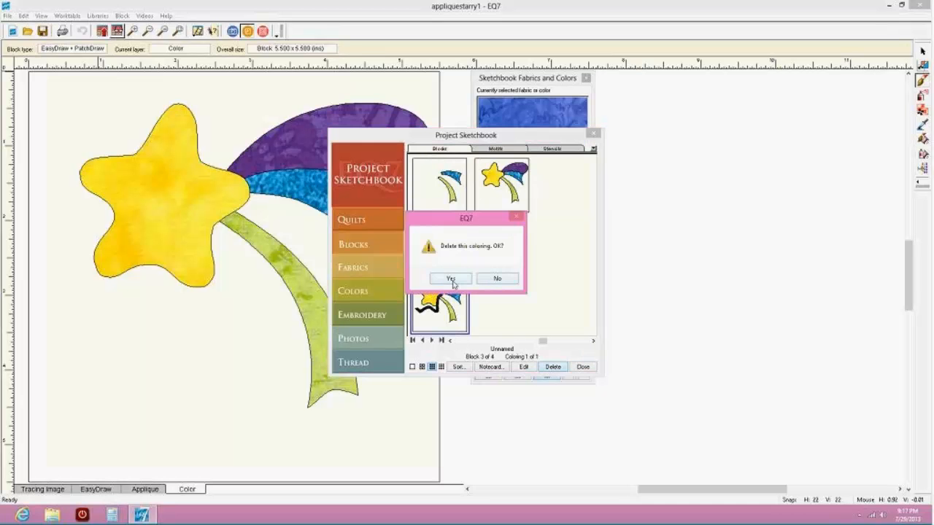
pyautogui.click(454, 280)
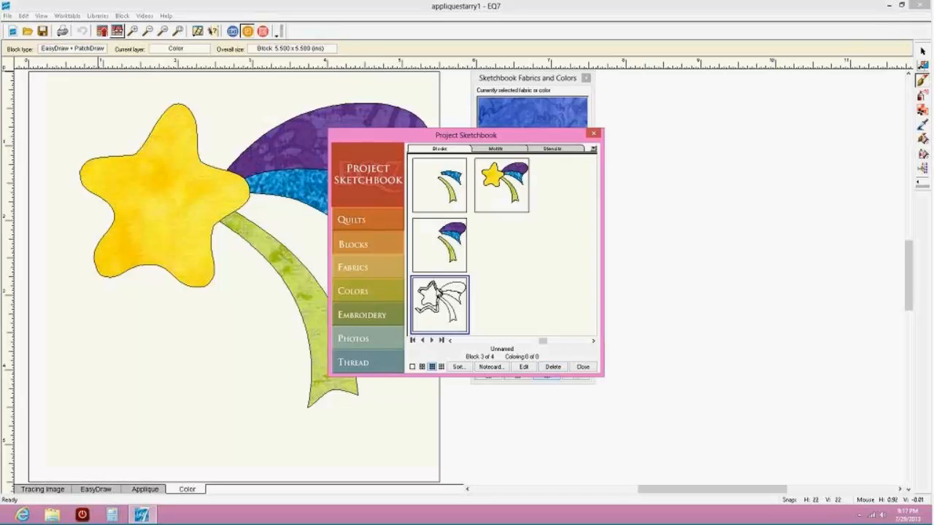
# Delete the colorings of the two Sketchbook blocks that contain only streamers
pyautogui.click(445, 238)
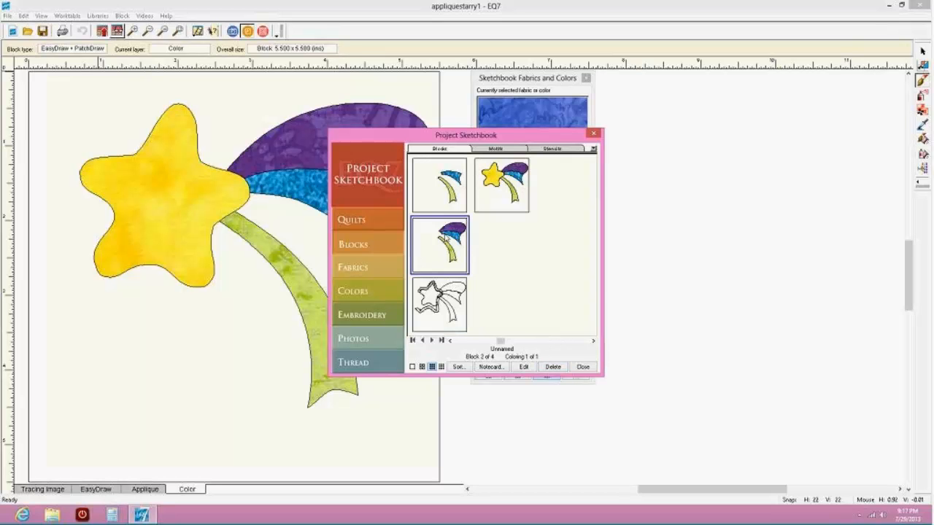
pyautogui.click(456, 212)
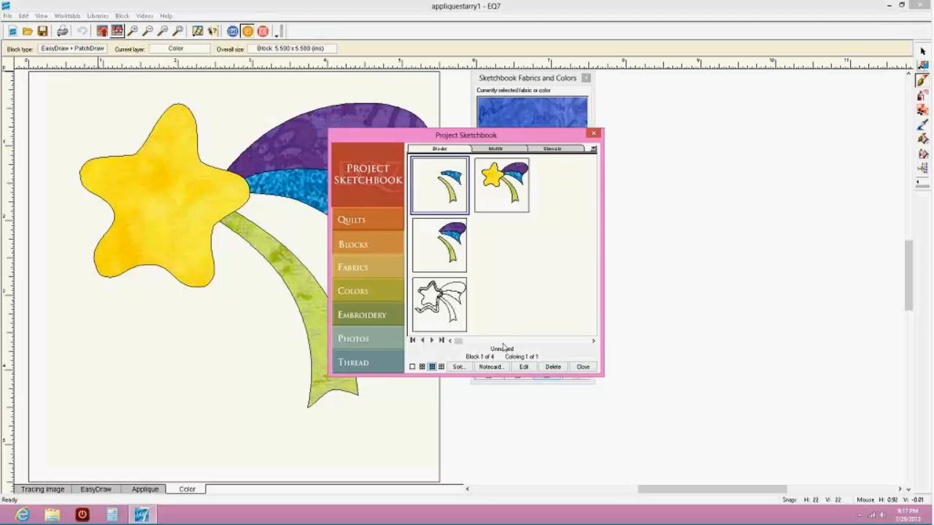
pyautogui.click(553, 367)
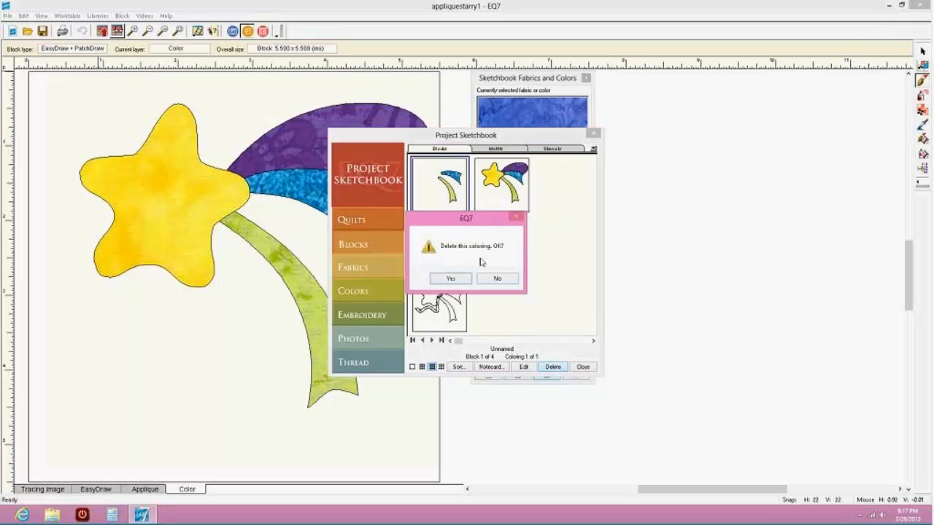
pyautogui.click(447, 279)
pyautogui.click(554, 367)
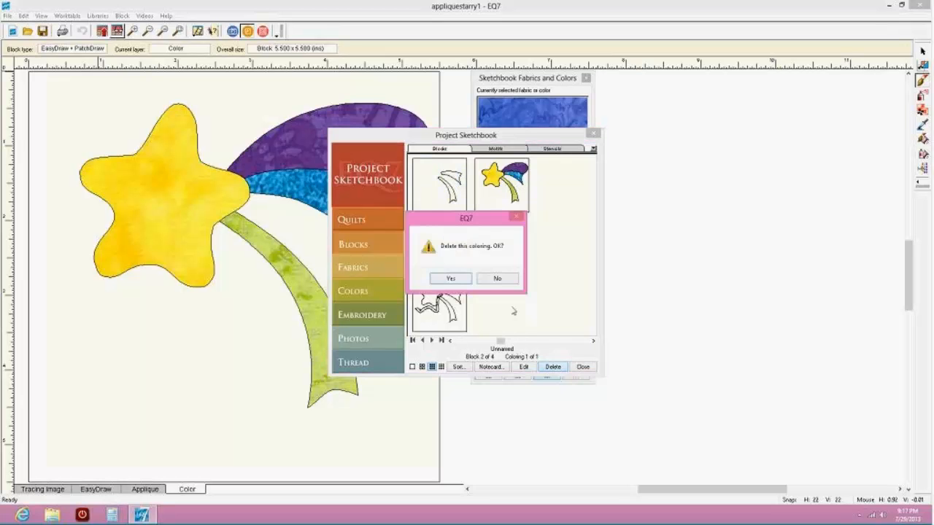
pyautogui.click(447, 278)
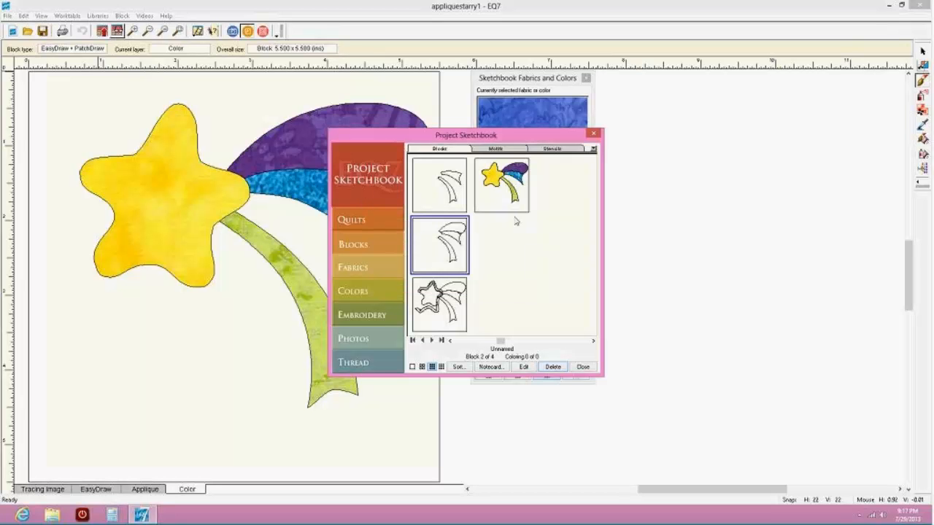
# Open the first uncolored streamer block for editing and try adding it to the Sketchbook, declining another copy
pyautogui.click(578, 371)
pyautogui.click(117, 31)
pyautogui.click(430, 195)
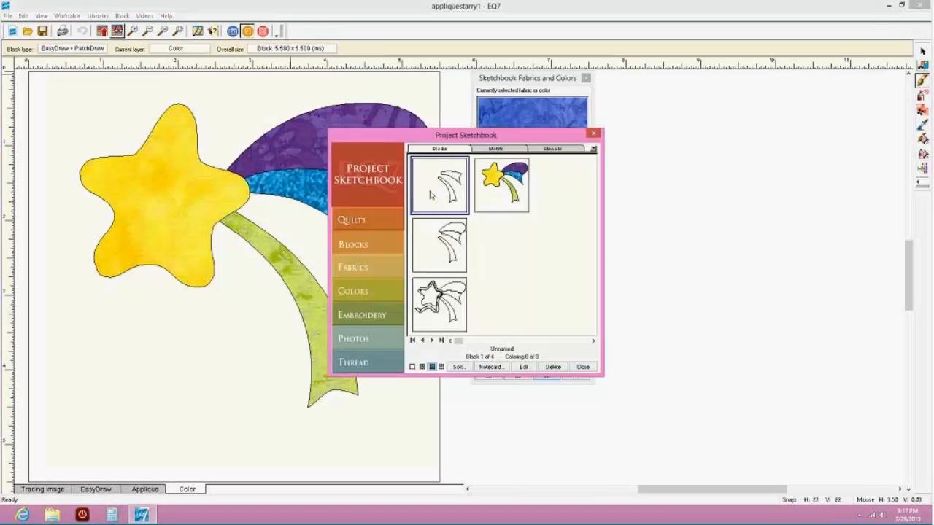
pyautogui.doubleClick(431, 194)
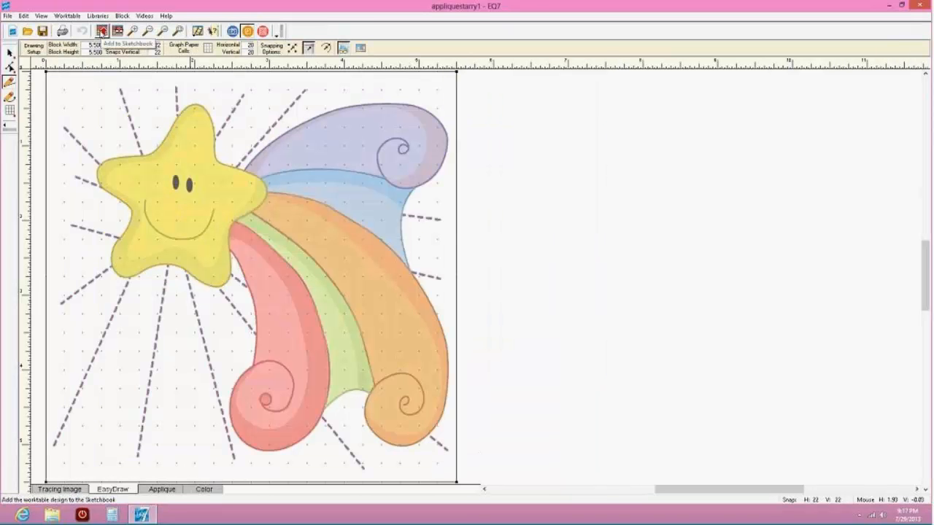
pyautogui.click(101, 32)
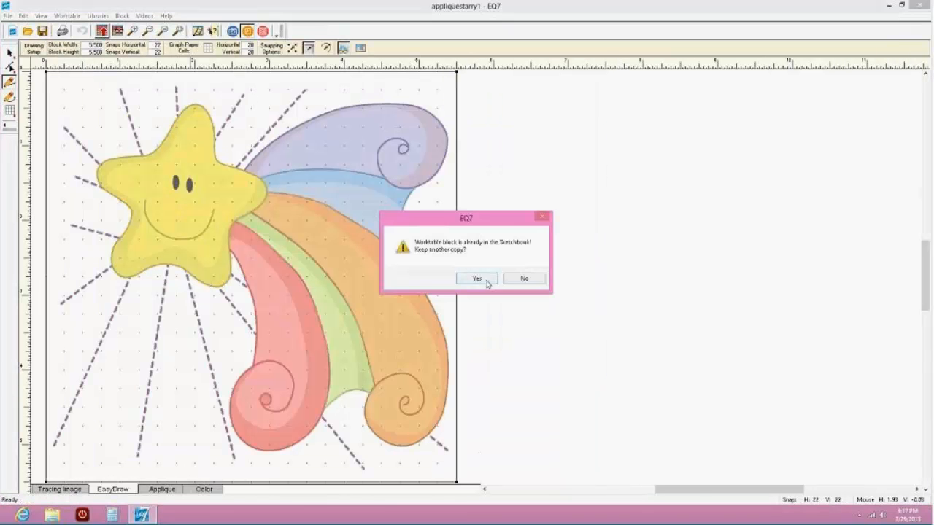
pyautogui.click(524, 279)
# Load the colored star block onto the worktable and delete the three uncolored blocks from the Sketchbook
pyautogui.click(118, 31)
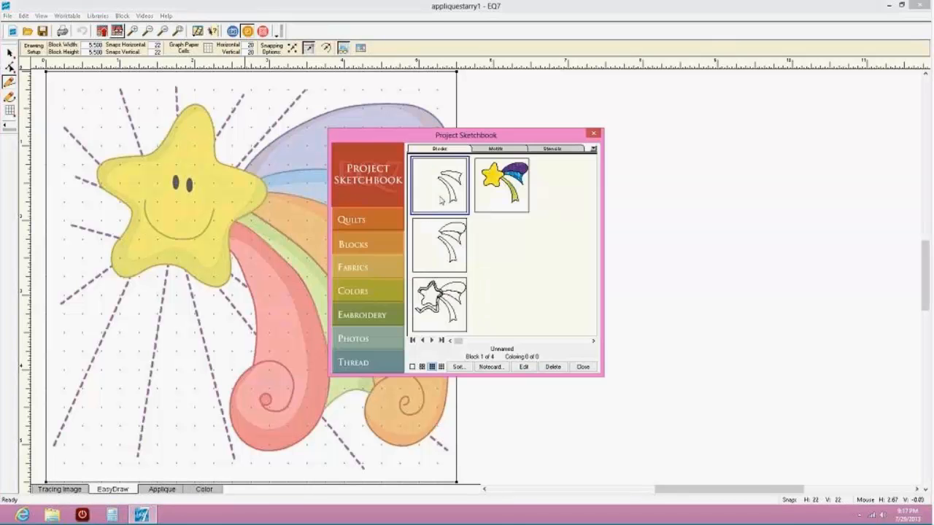
pyautogui.doubleClick(498, 187)
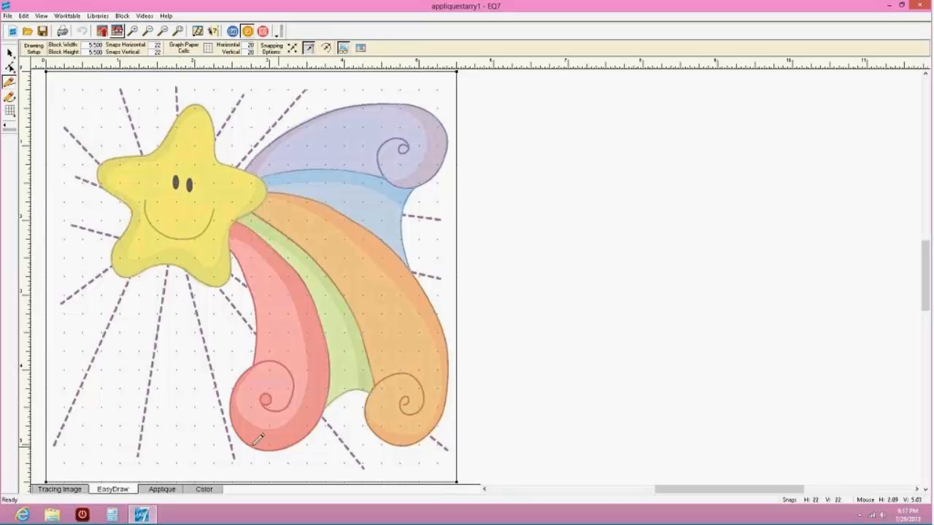
pyautogui.click(117, 31)
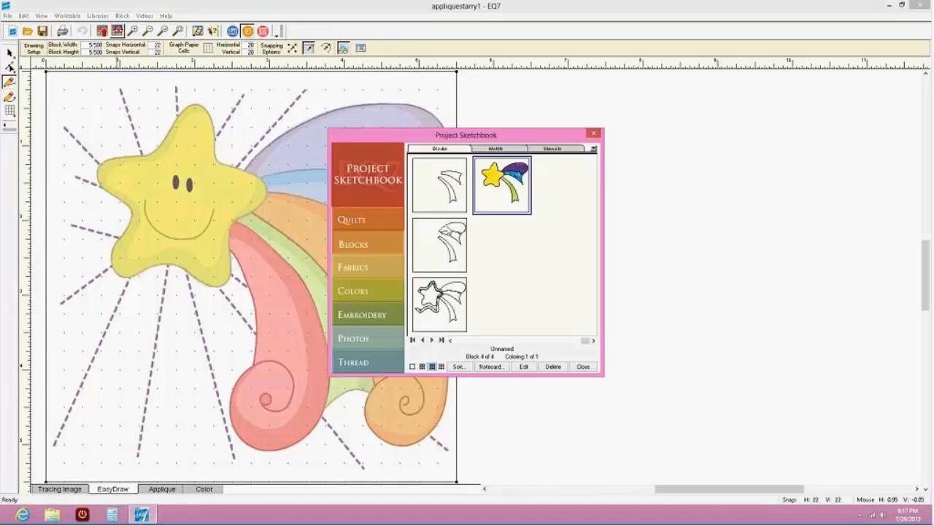
pyautogui.click(553, 366)
pyautogui.click(490, 278)
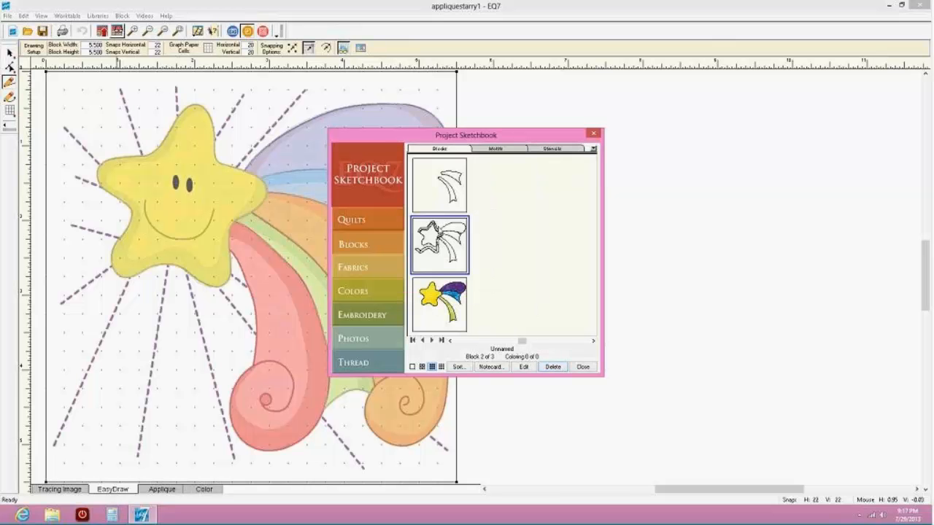
pyautogui.click(548, 367)
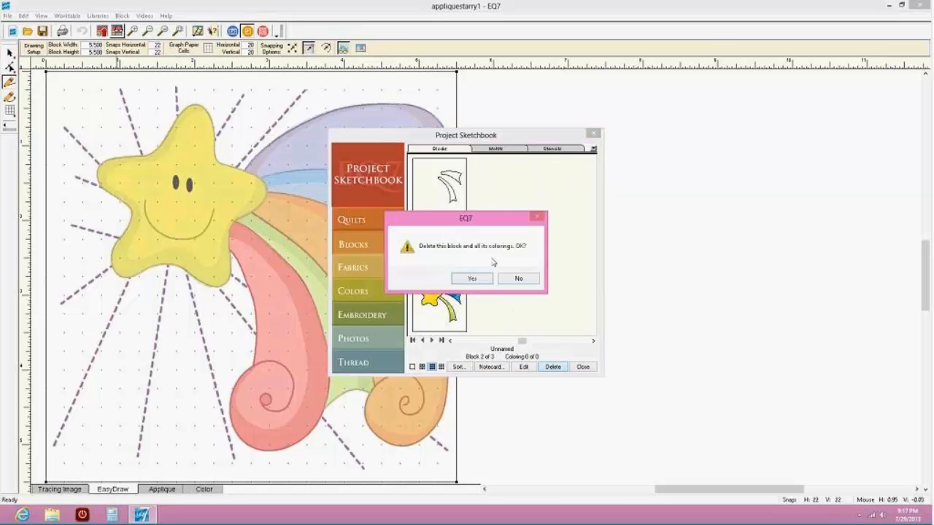
pyautogui.click(473, 279)
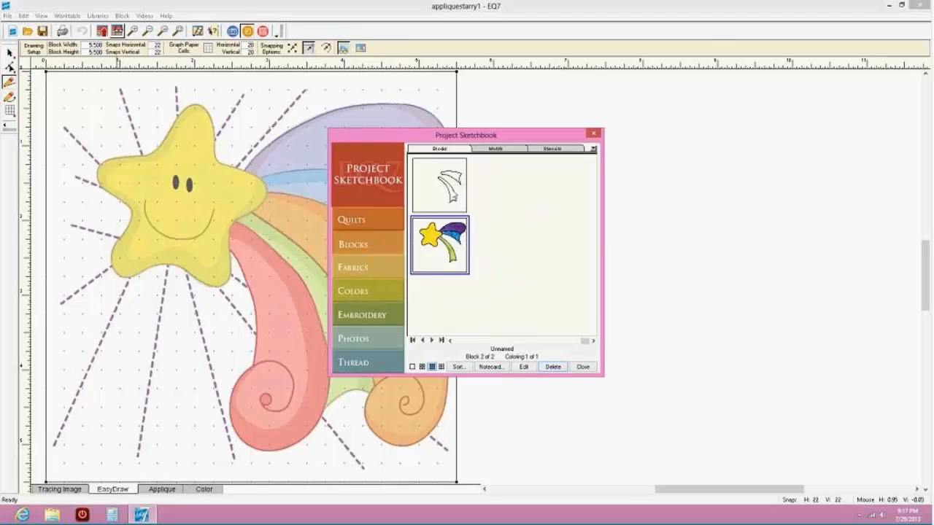
pyautogui.click(553, 366)
pyautogui.click(483, 282)
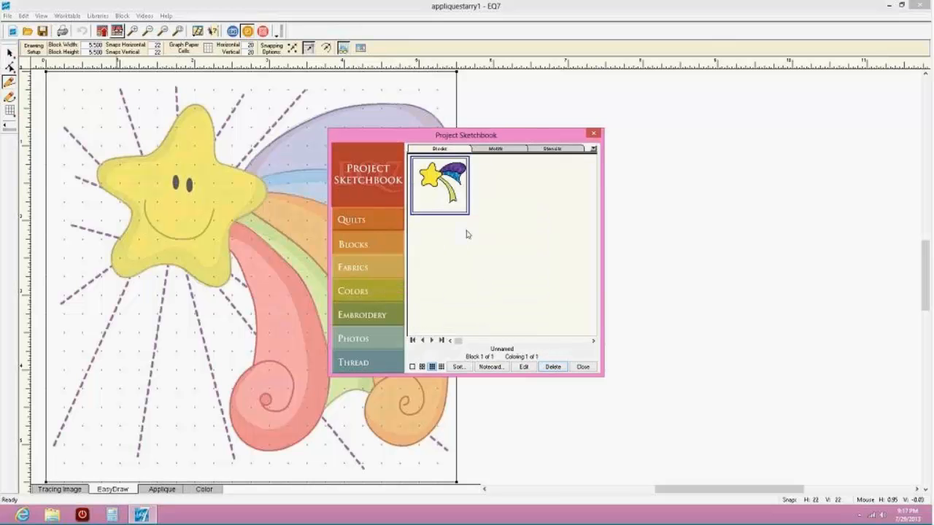
pyautogui.click(585, 367)
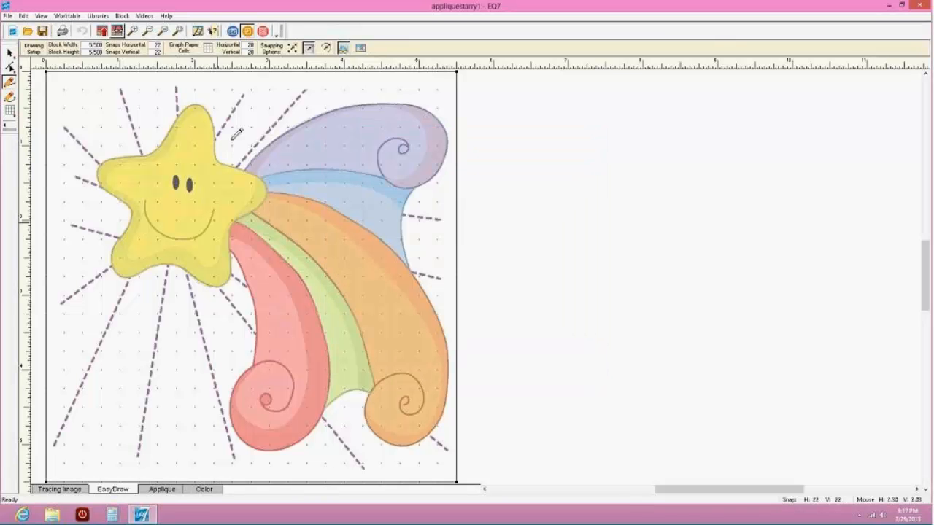
# Set the colored star block into all 16 spaces of the quilt on Layer 1
pyautogui.click(248, 31)
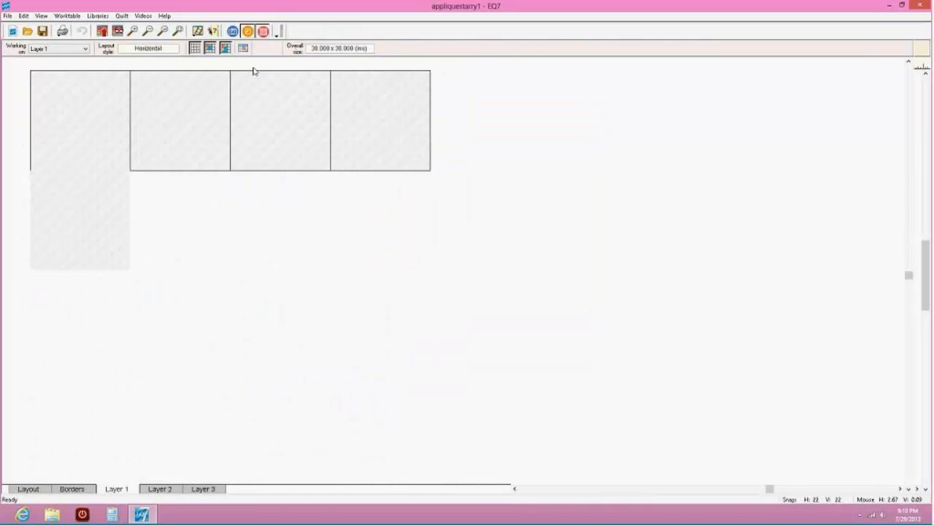
pyautogui.click(923, 95)
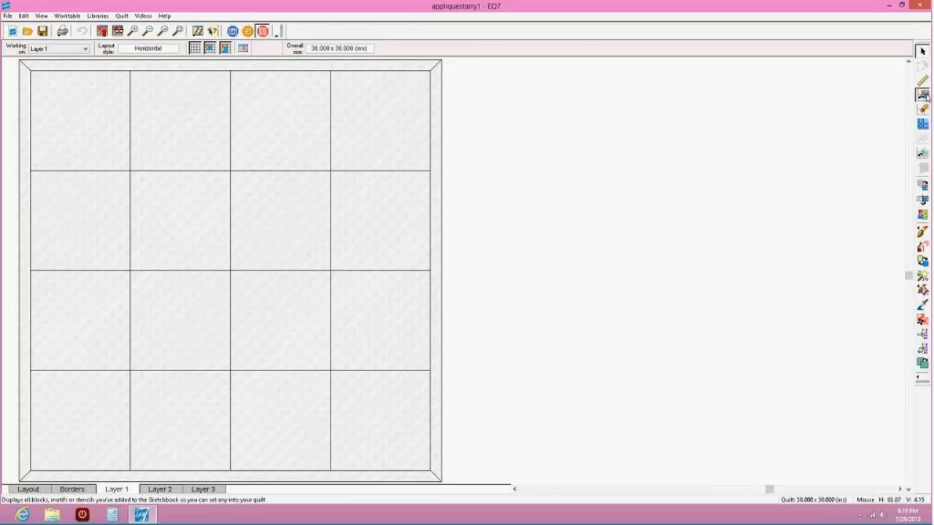
pyautogui.click(90, 100)
pyautogui.click(178, 93)
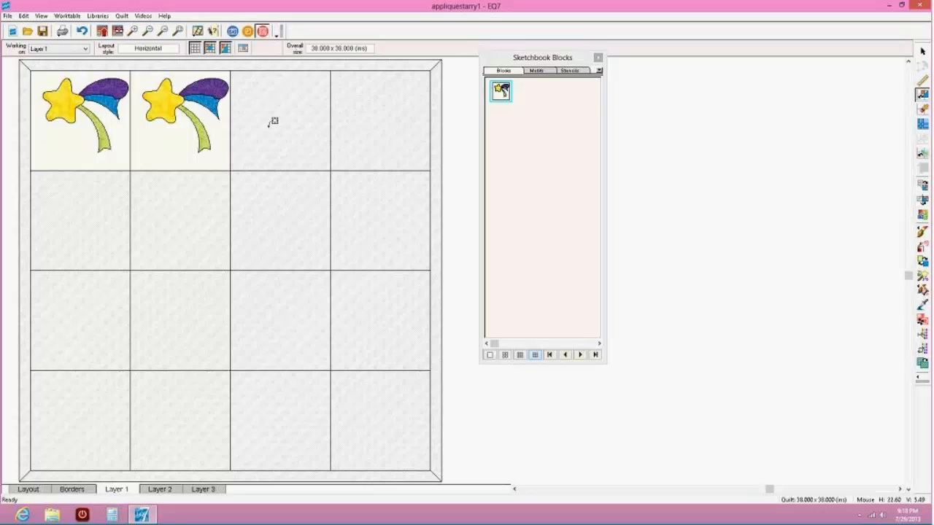
pyautogui.click(272, 121)
pyautogui.click(356, 159)
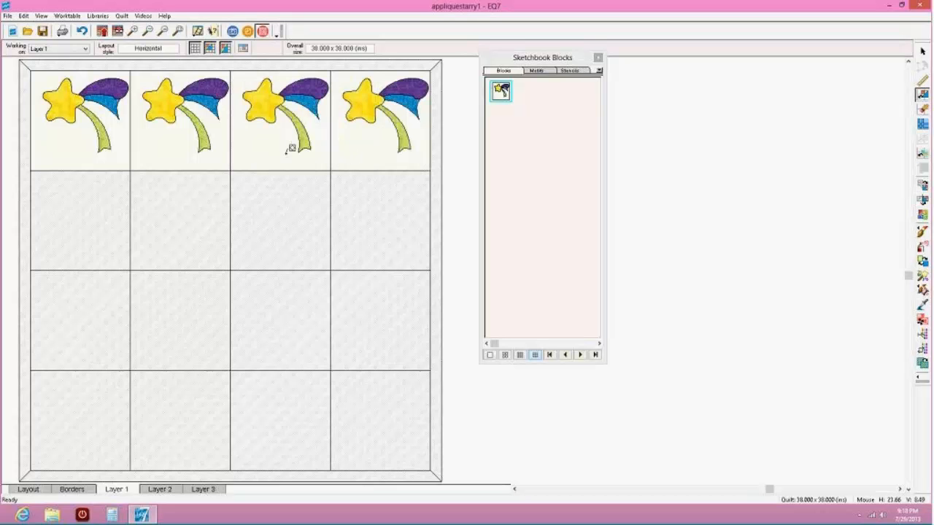
pyautogui.click(365, 222)
pyautogui.click(300, 221)
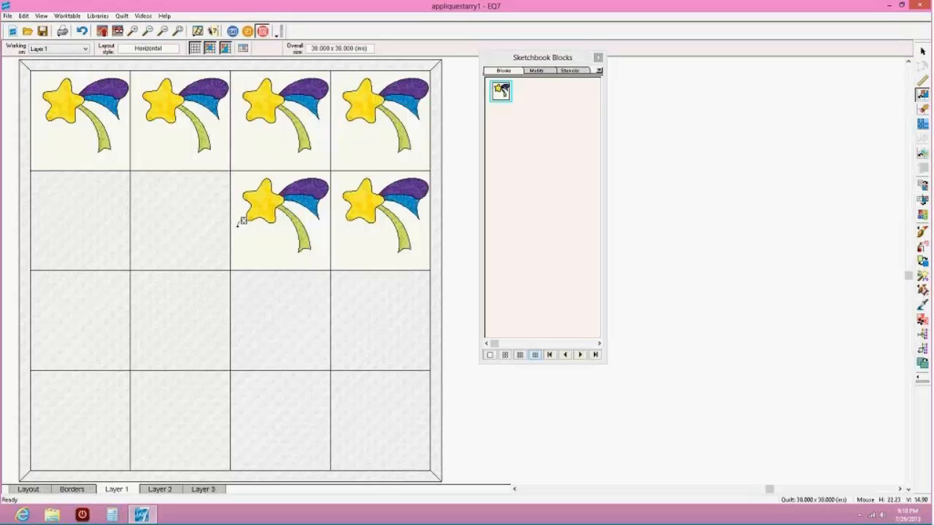
pyautogui.click(188, 213)
pyautogui.click(128, 219)
pyautogui.click(81, 310)
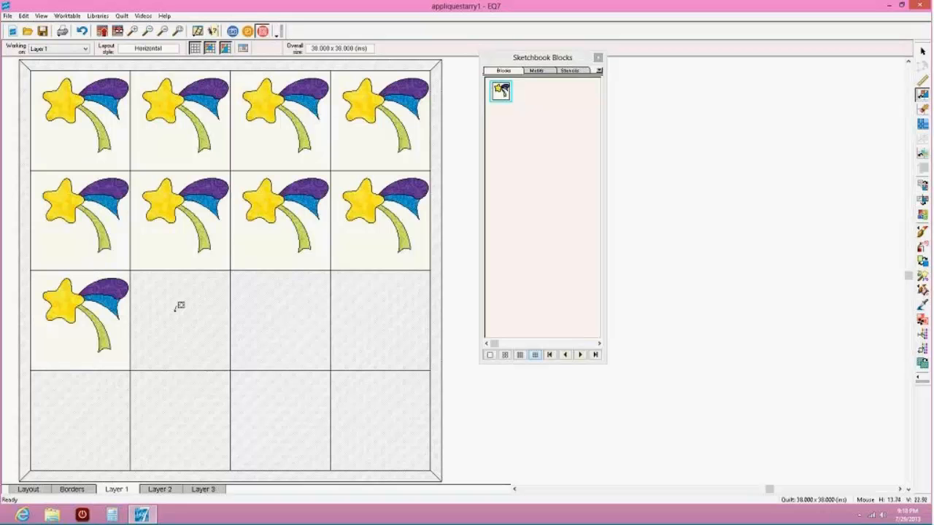
pyautogui.click(181, 308)
pyautogui.click(313, 313)
pyautogui.click(367, 317)
pyautogui.click(386, 390)
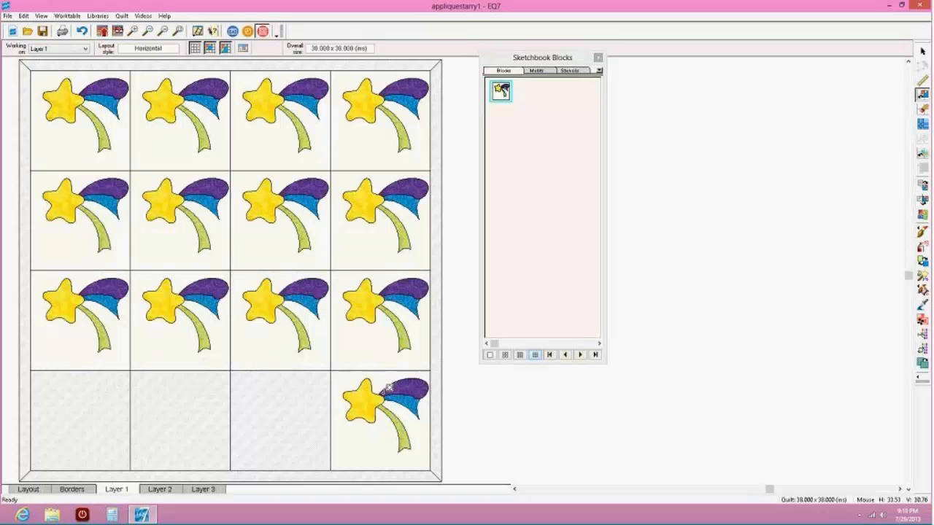
pyautogui.click(313, 395)
pyautogui.click(190, 398)
pyautogui.click(90, 386)
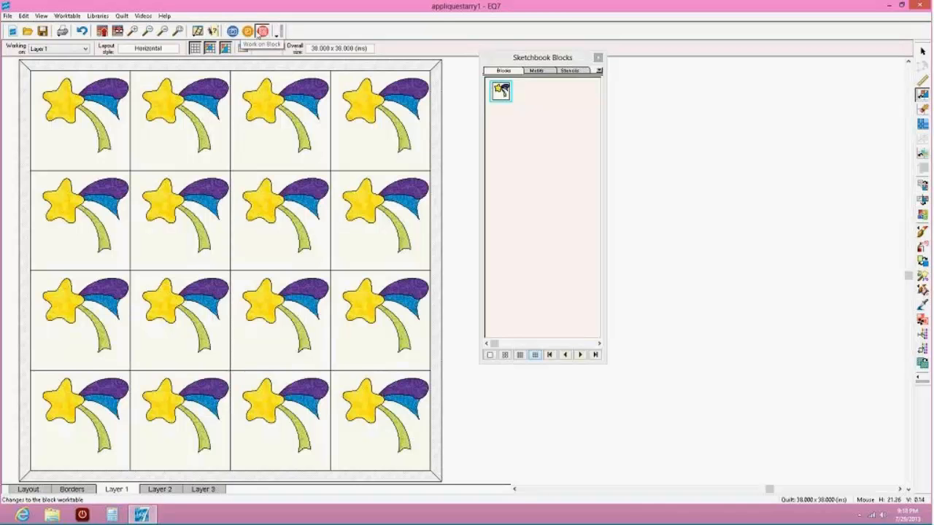
# Reopen the star block from the Sketchbook for editing and show its Color layer
pyautogui.click(117, 32)
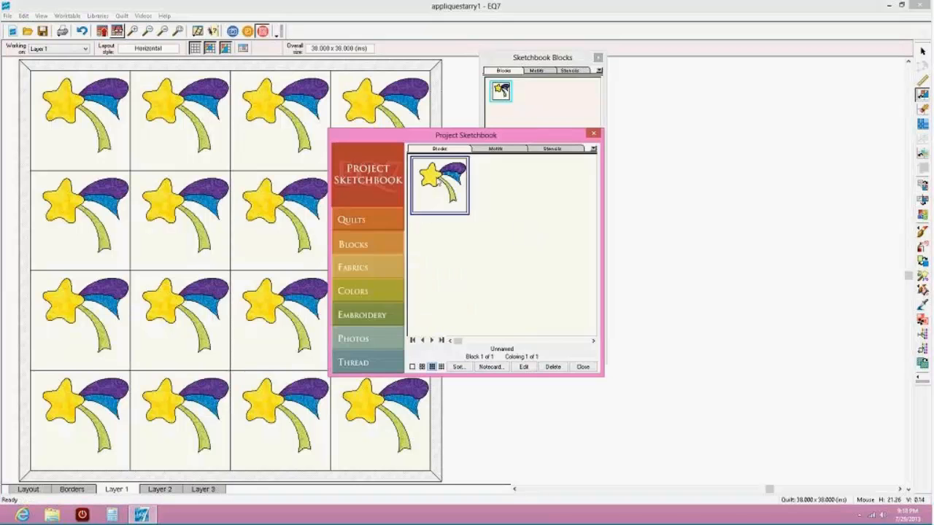
pyautogui.doubleClick(439, 180)
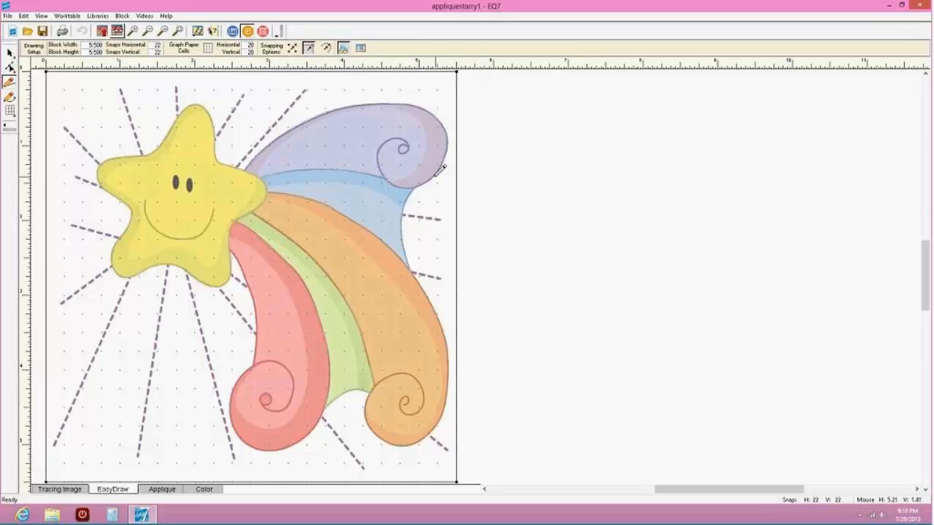
pyautogui.click(199, 490)
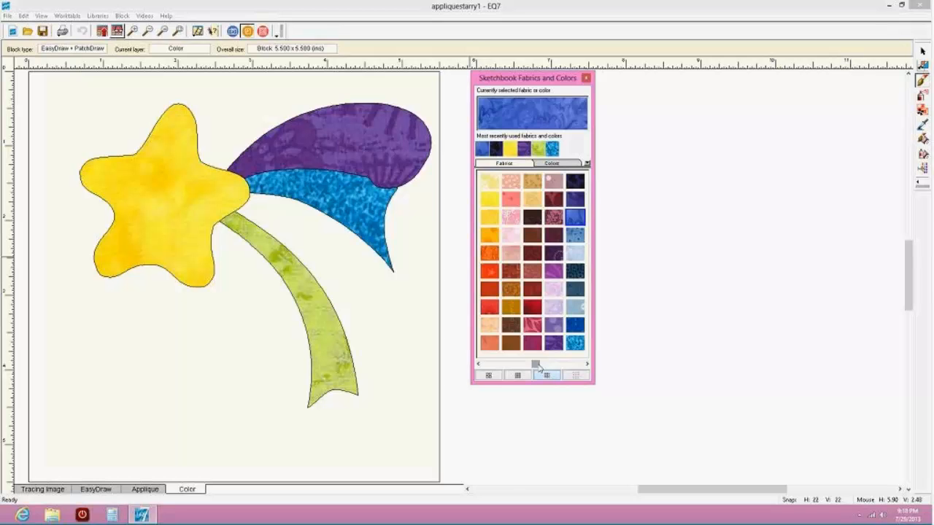
# Try the multicolored striped fabric on the star block's background and replace it with the pale yellow print fabric
pyautogui.moveTo(536, 364); pyautogui.dragTo(602, 373)
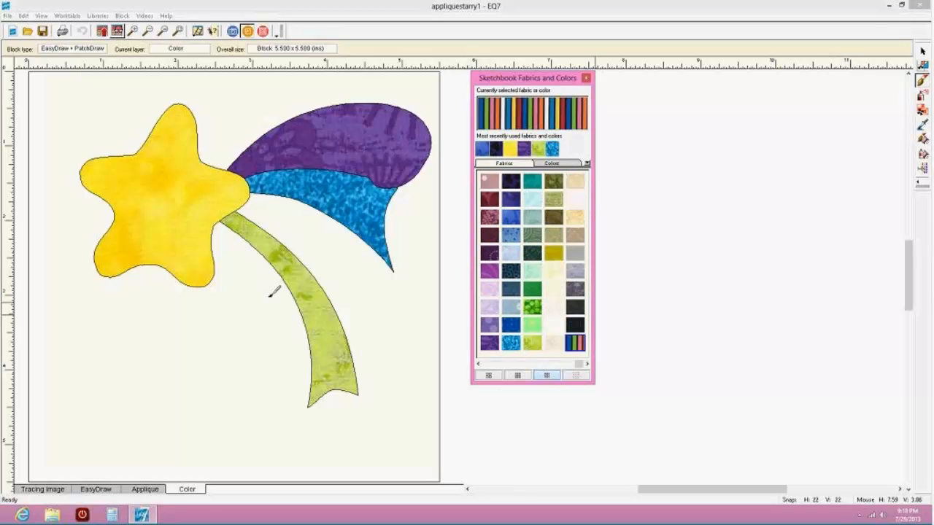
pyautogui.click(199, 313)
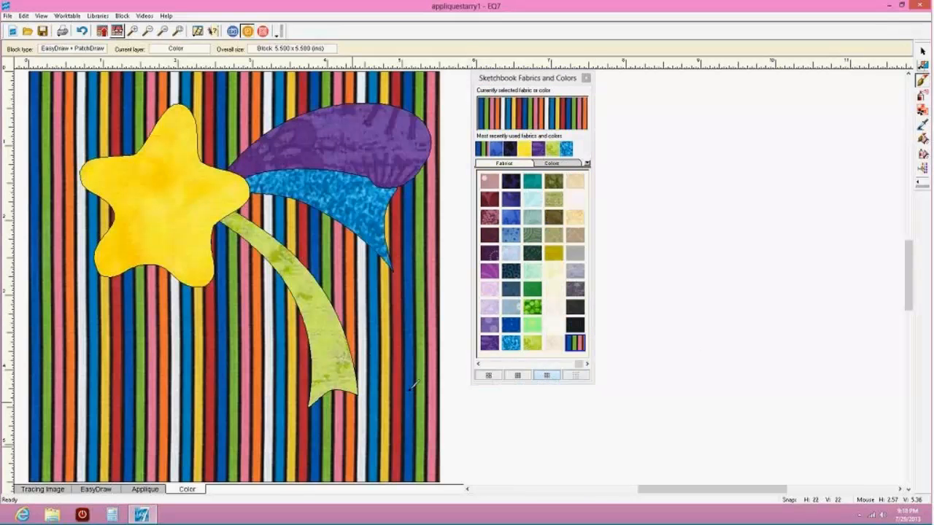
pyautogui.click(554, 271)
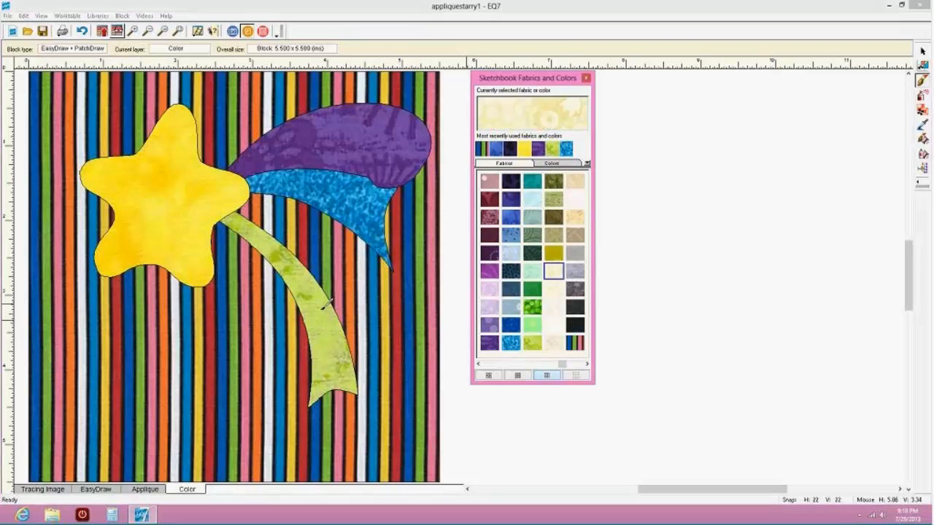
pyautogui.click(237, 318)
pyautogui.click(265, 434)
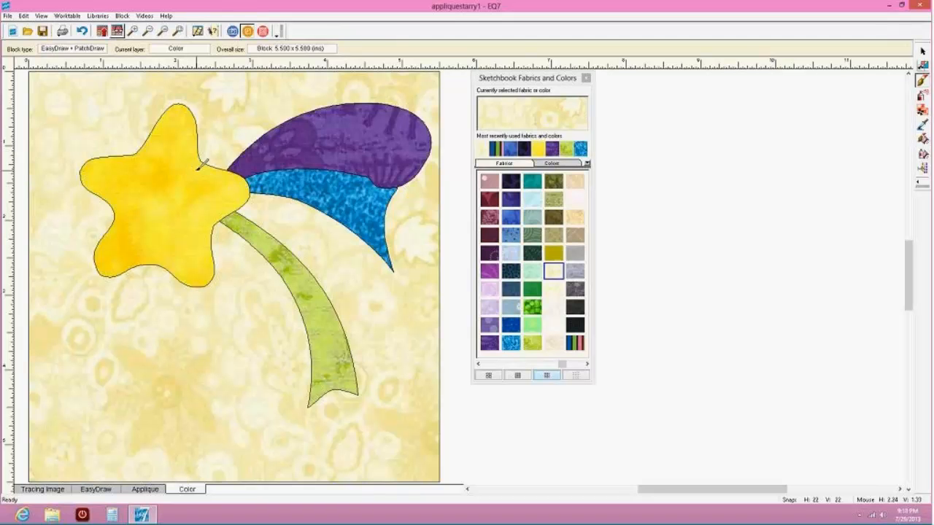
# Preview the star block's printable templates and delete the large square background template from the page layout
pyautogui.click(8, 16)
pyautogui.moveTo(85, 121)
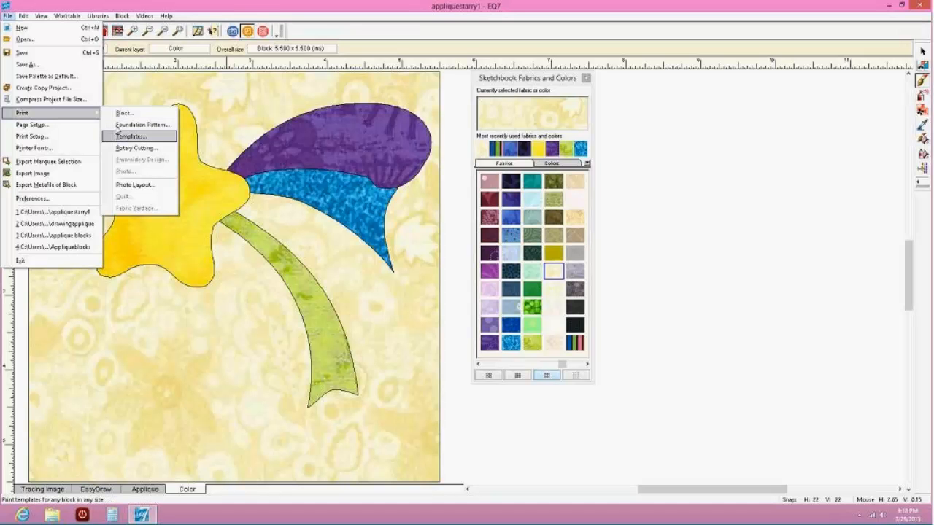
pyautogui.click(117, 136)
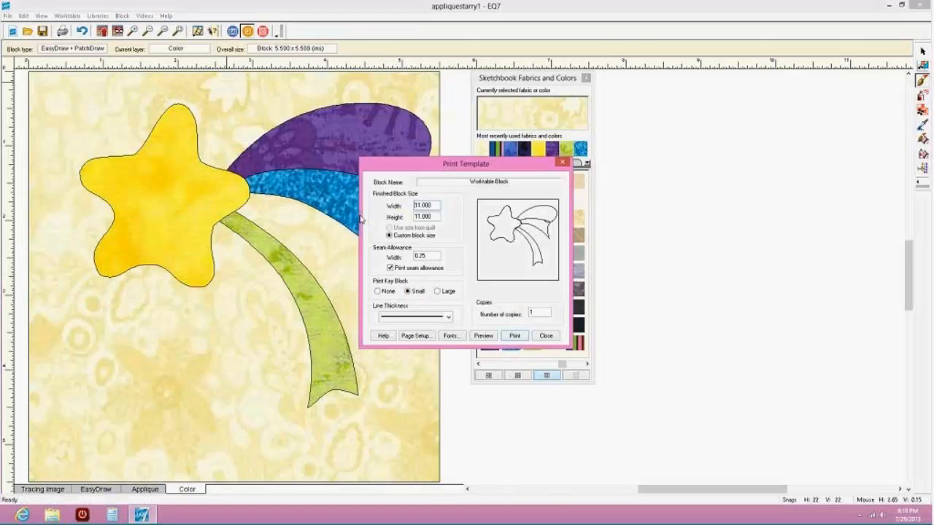
pyautogui.click(483, 336)
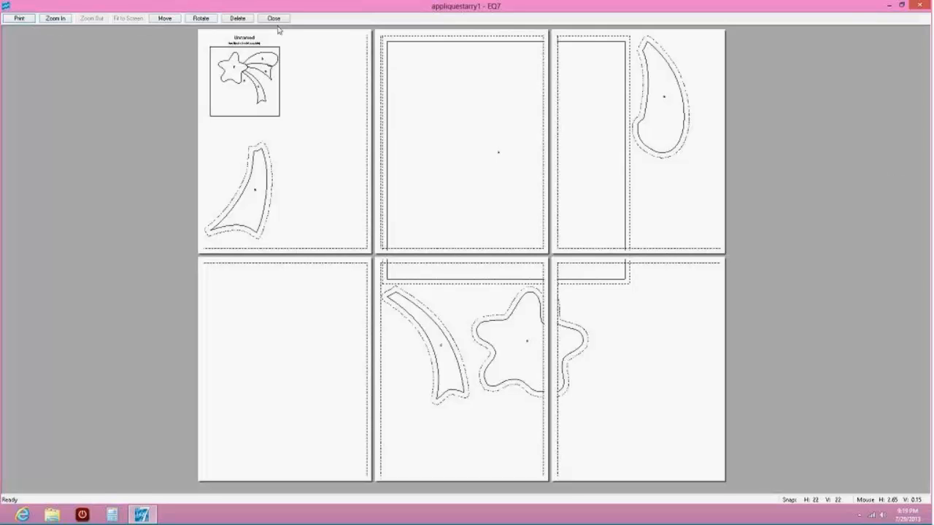
pyautogui.click(237, 18)
pyautogui.click(396, 44)
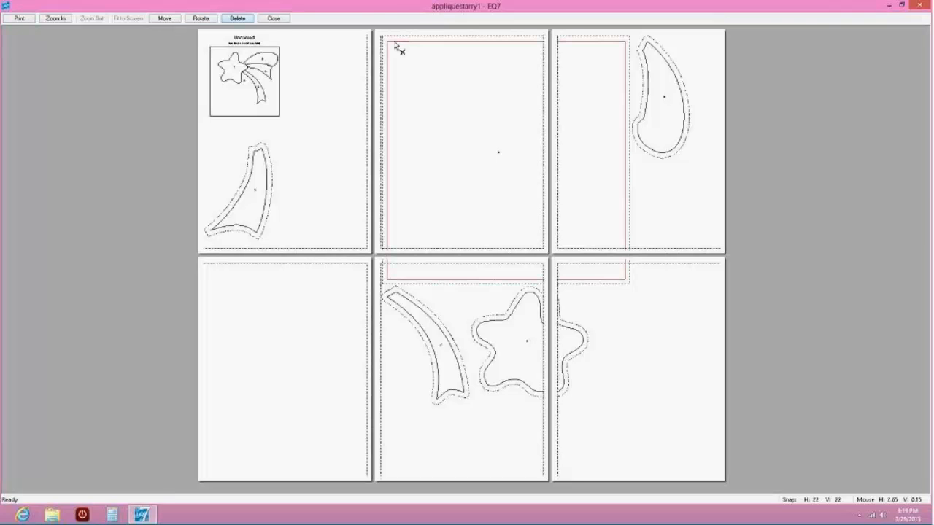
pyautogui.click(468, 117)
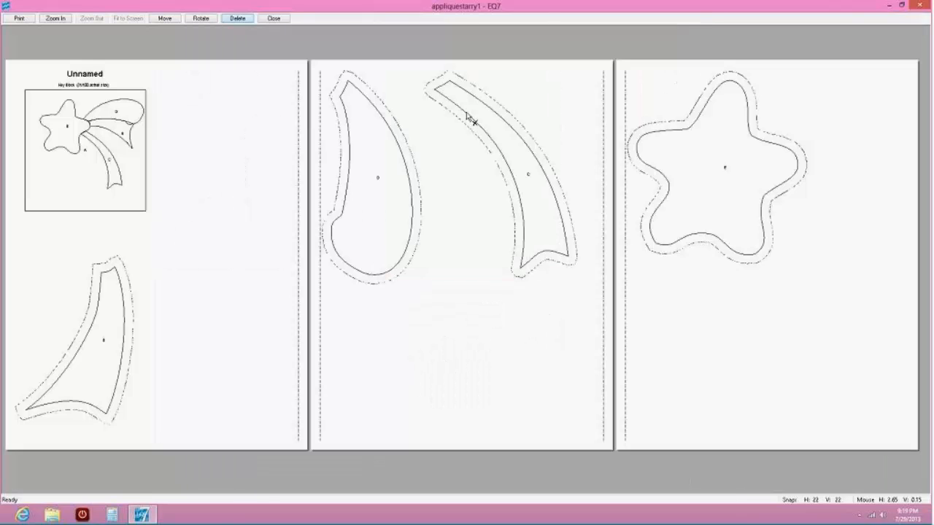
# Move template D onto the first page beside the key block and the star template onto the second page, and close the preview
pyautogui.click(175, 19)
pyautogui.click(352, 88)
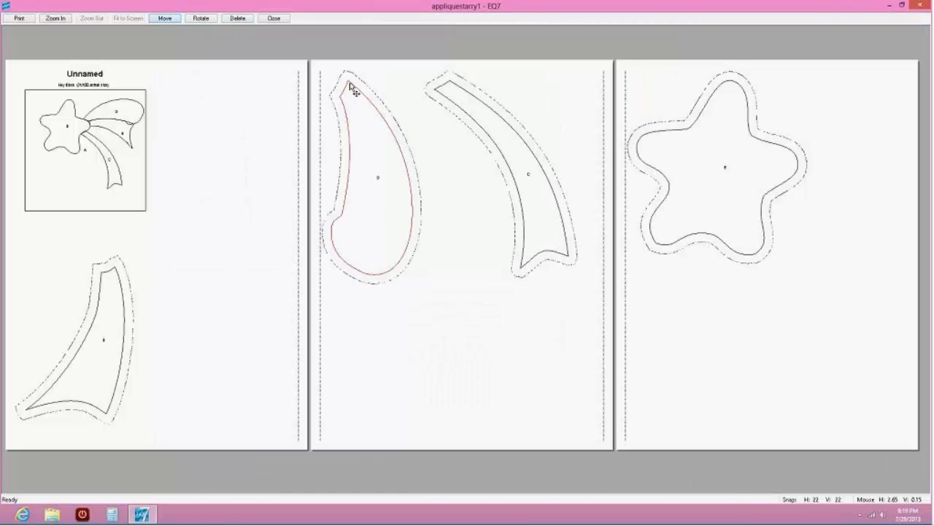
pyautogui.moveTo(352, 88); pyautogui.dragTo(203, 96)
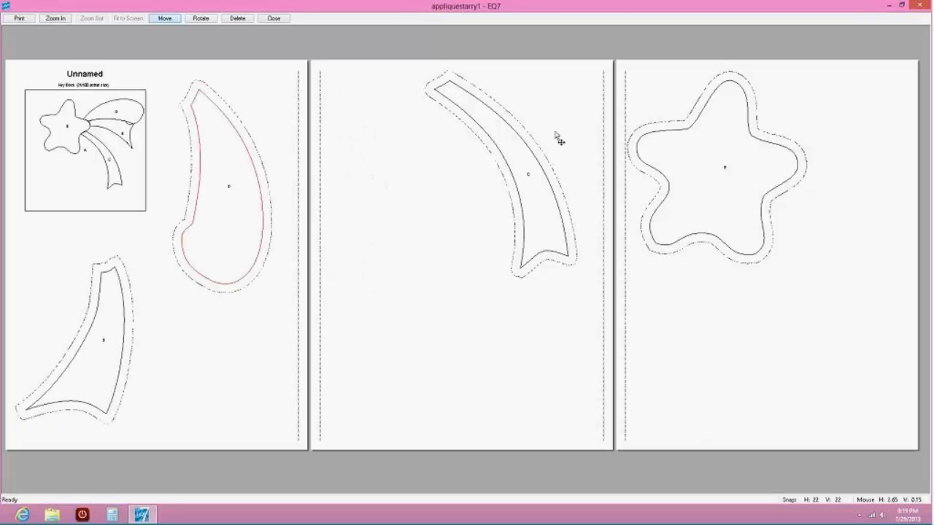
pyautogui.click(677, 137)
pyautogui.moveTo(675, 136); pyautogui.dragTo(410, 290)
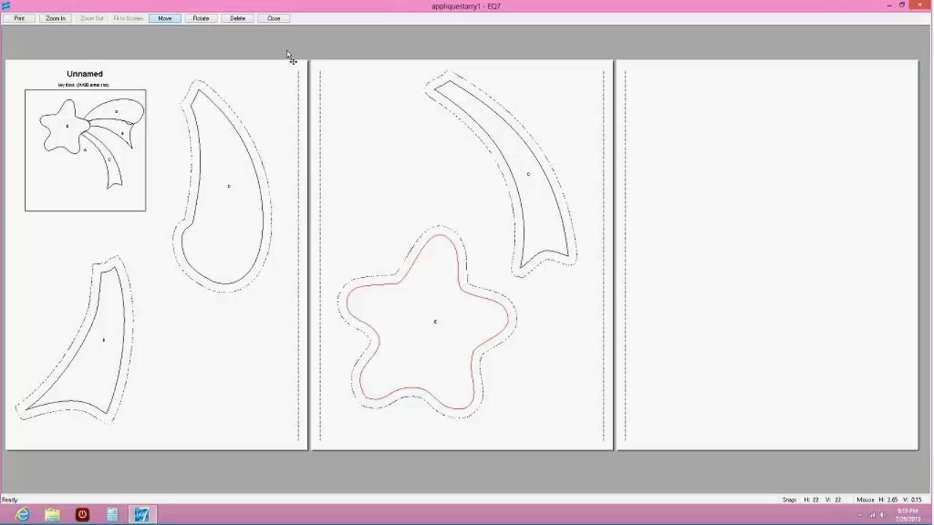
pyautogui.click(273, 19)
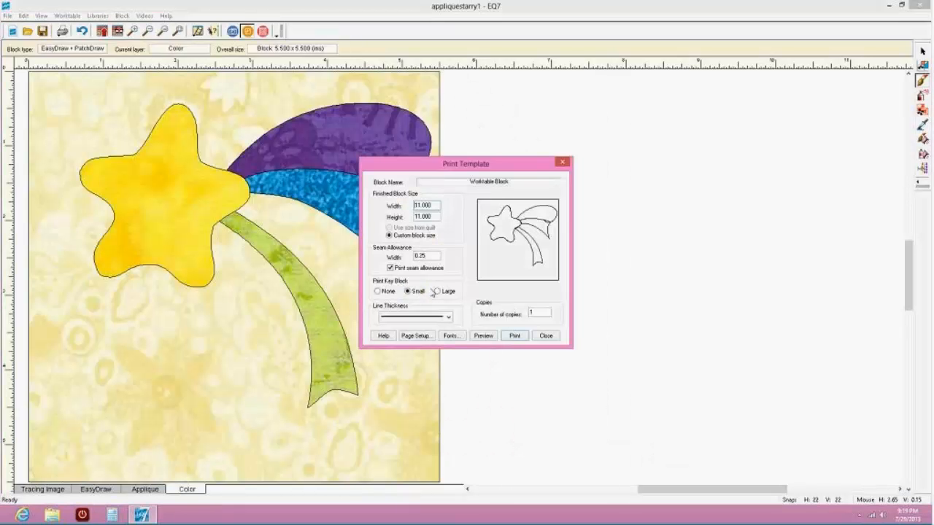
# Set the finished block size for the templates to 5 x 5 inches, preview the layout, and close the template printing settings
pyautogui.doubleClick(437, 205)
pyautogui.write('5')
pyautogui.moveTo(438, 216); pyautogui.dragTo(406, 215)
pyautogui.write('5')
pyautogui.click(483, 336)
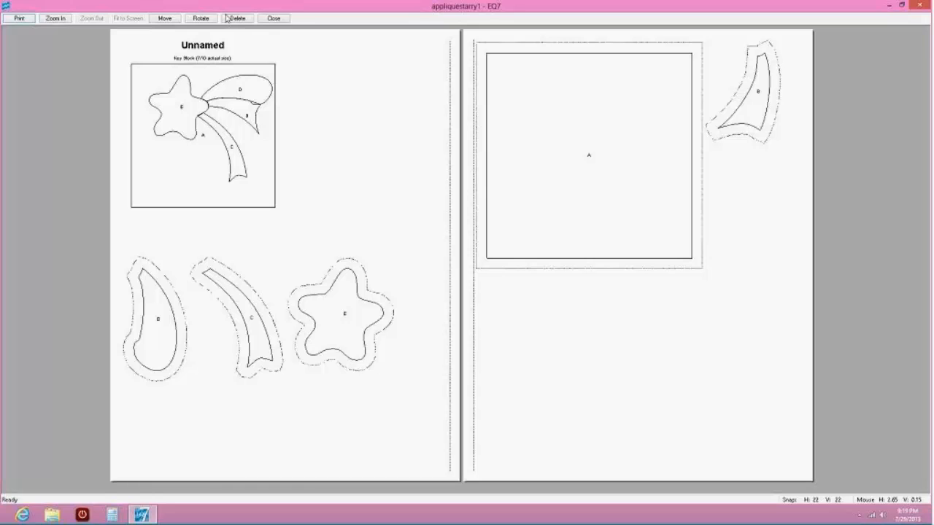
pyautogui.click(272, 20)
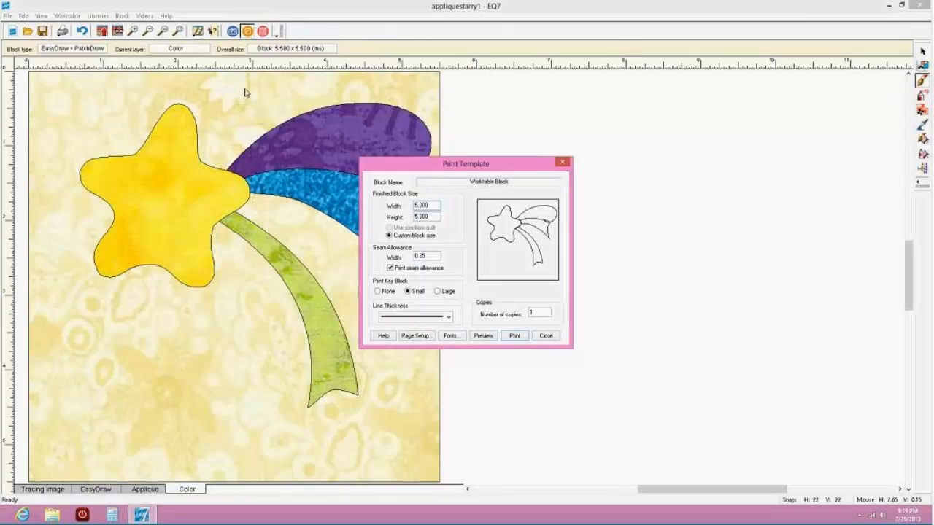
pyautogui.click(546, 337)
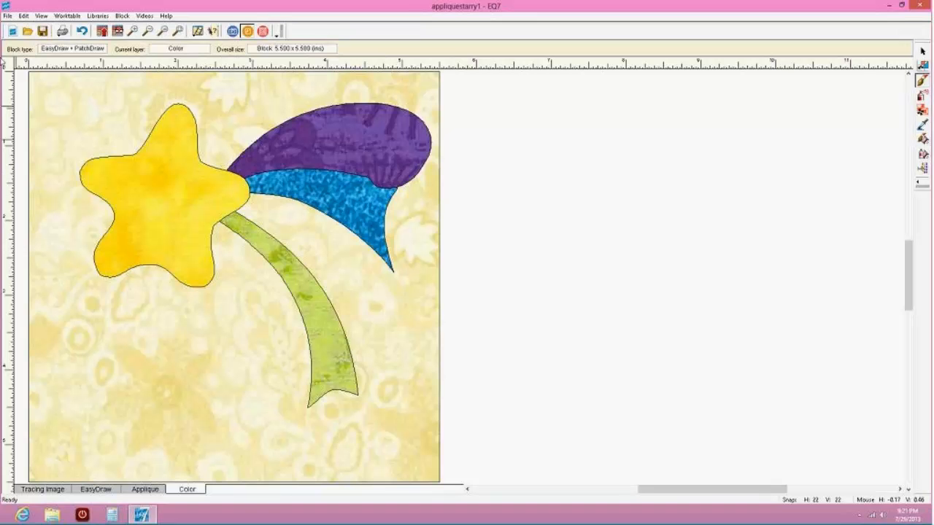
# Preview the block's templates again and examine how the pieces overlap near the star in an enlarged key block
pyautogui.click(5, 17)
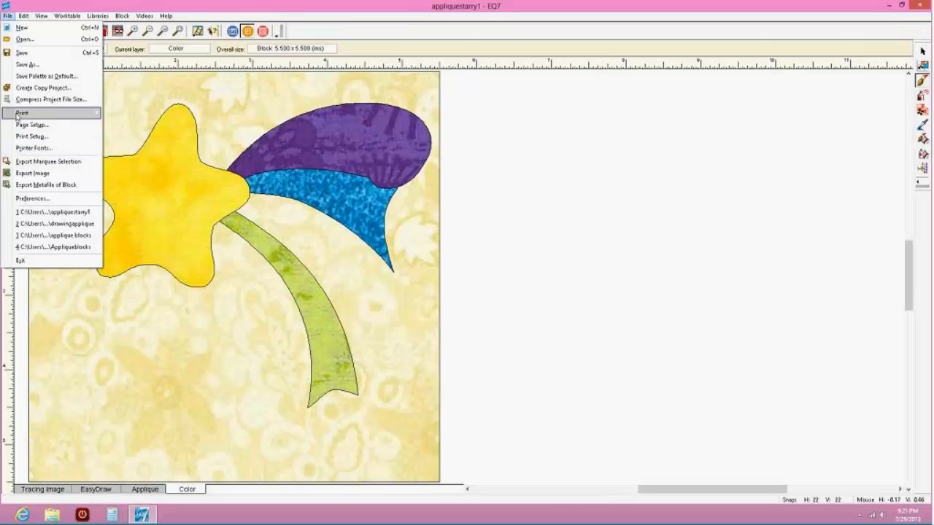
pyautogui.moveTo(19, 114)
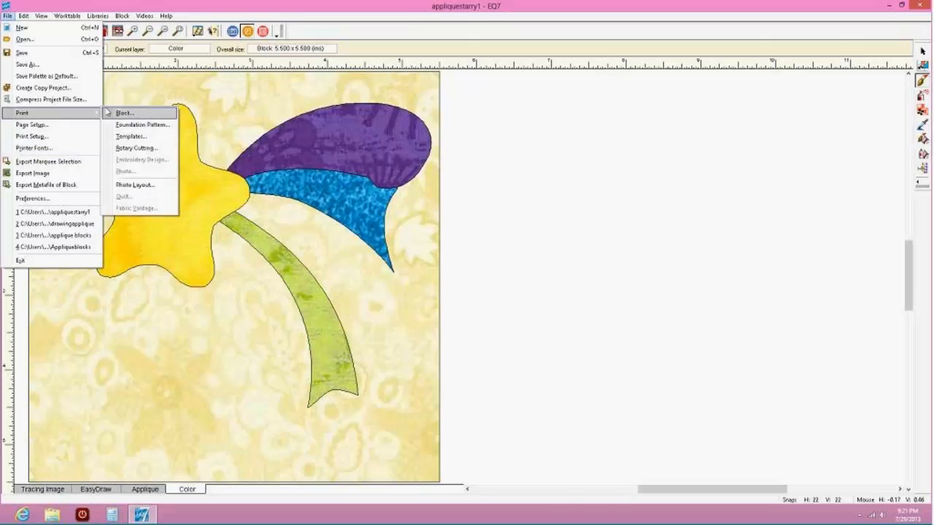
pyautogui.click(132, 137)
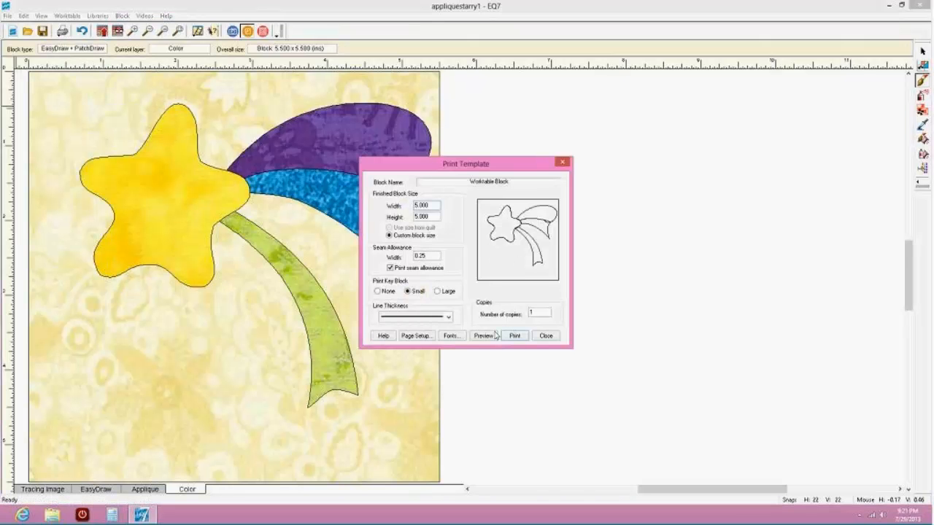
pyautogui.click(484, 336)
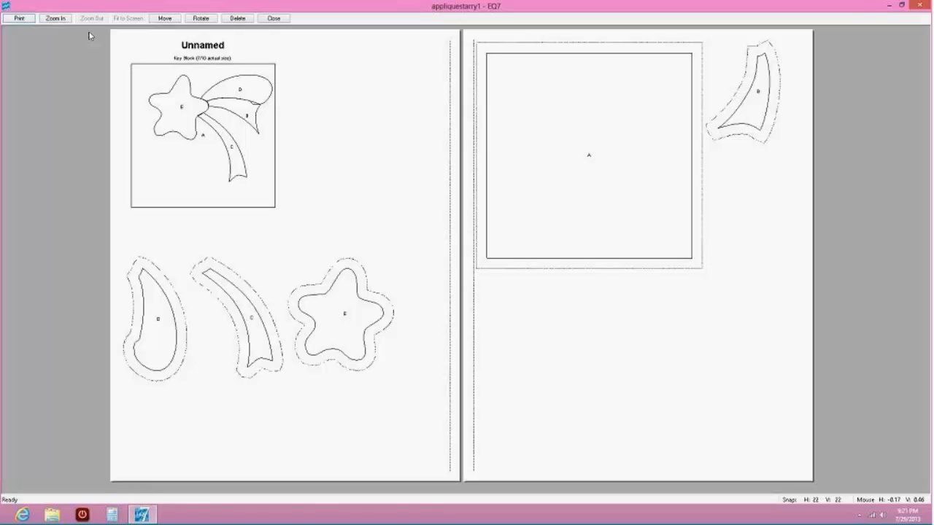
pyautogui.click(56, 19)
pyautogui.moveTo(167, 86); pyautogui.dragTo(223, 149)
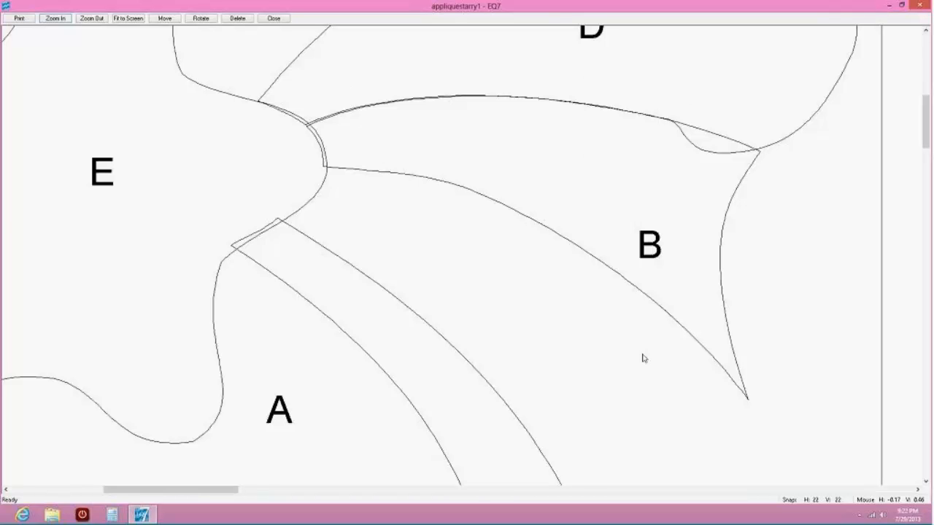
pyautogui.click(274, 19)
pyautogui.click(547, 338)
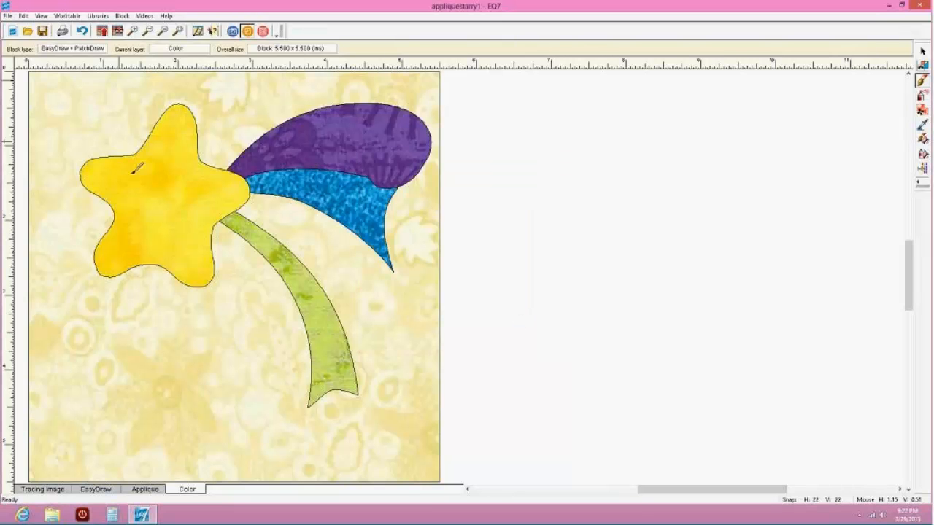
# On the Applique layer, raise the blue tail's upper curve under the purple tail and shift the purple tail's end node slightly into the star
pyautogui.click(145, 488)
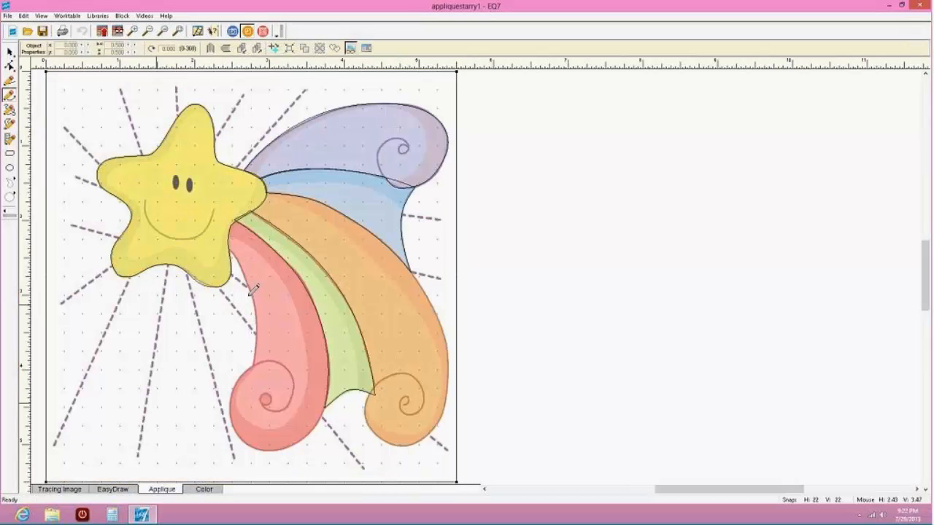
pyautogui.click(10, 66)
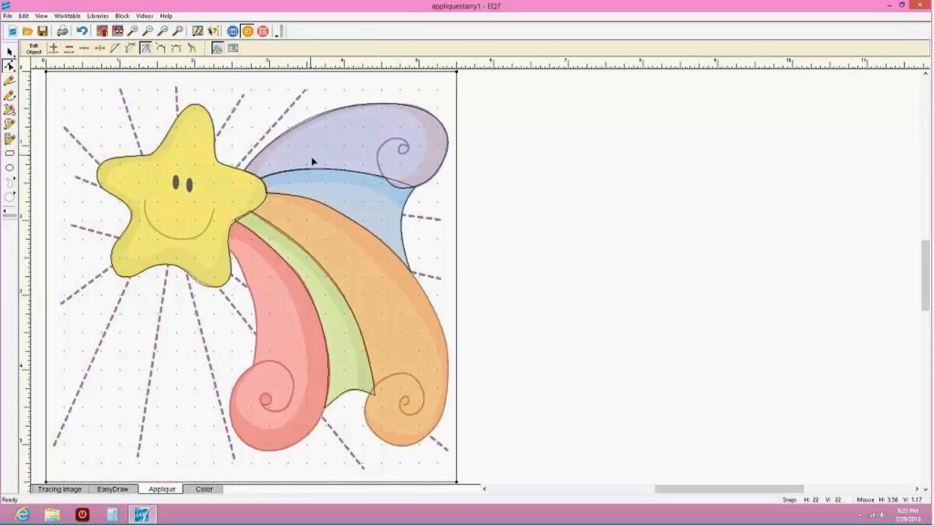
pyautogui.click(316, 165)
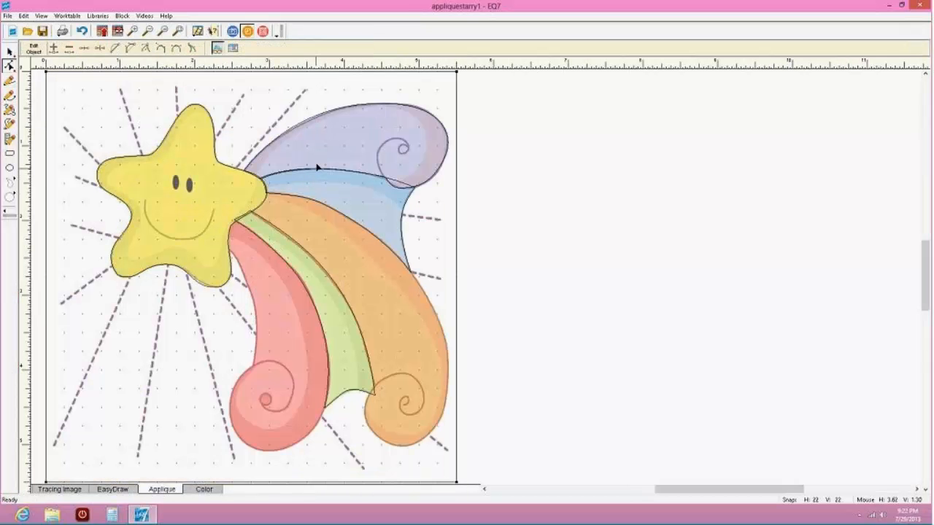
pyautogui.click(402, 201)
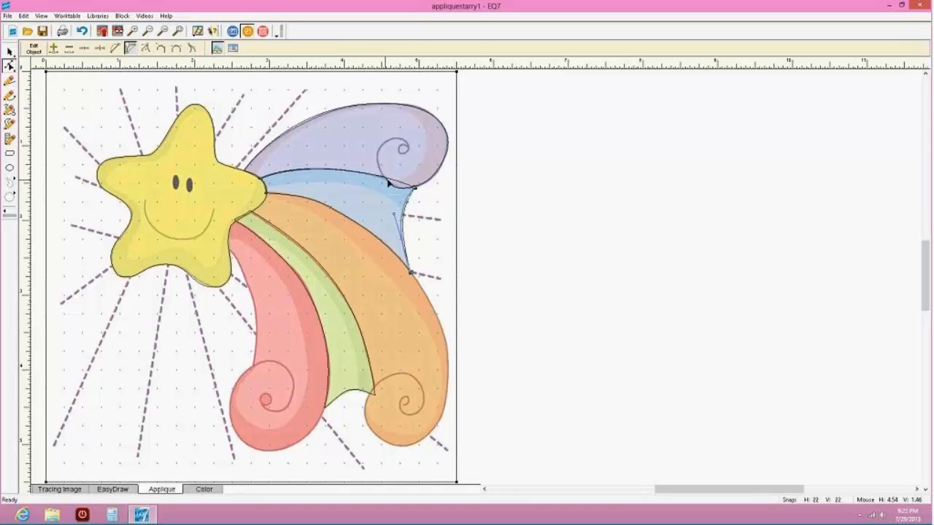
pyautogui.click(396, 182)
pyautogui.moveTo(304, 159); pyautogui.dragTo(302, 156)
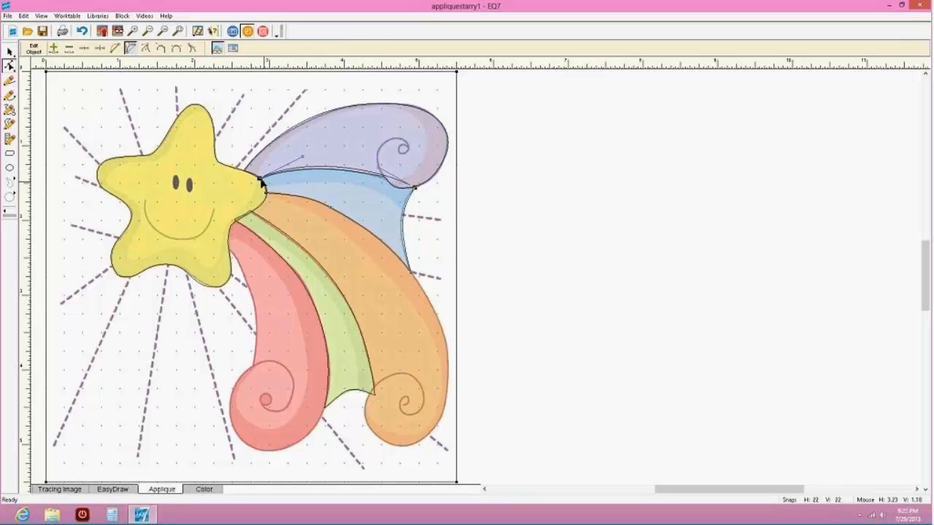
pyautogui.click(250, 166)
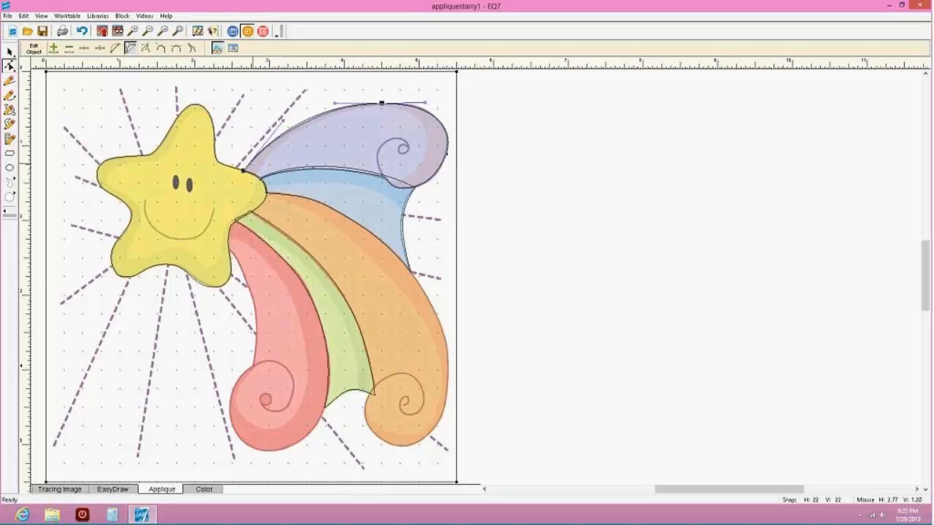
pyautogui.moveTo(243, 170); pyautogui.dragTo(241, 173)
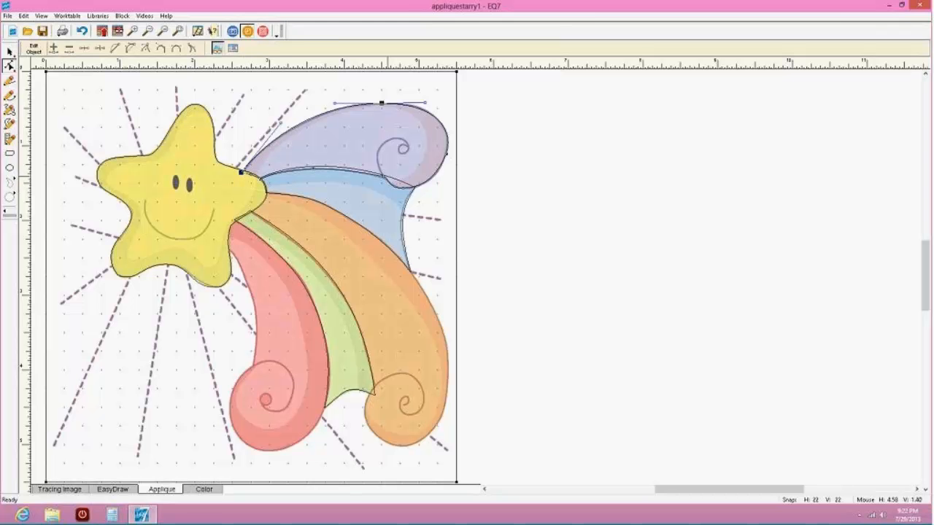
# Reshape the blue tail's lower edge by nudging its tip, middle and star-end nodes slightly into the orange tail area
pyautogui.click(404, 257)
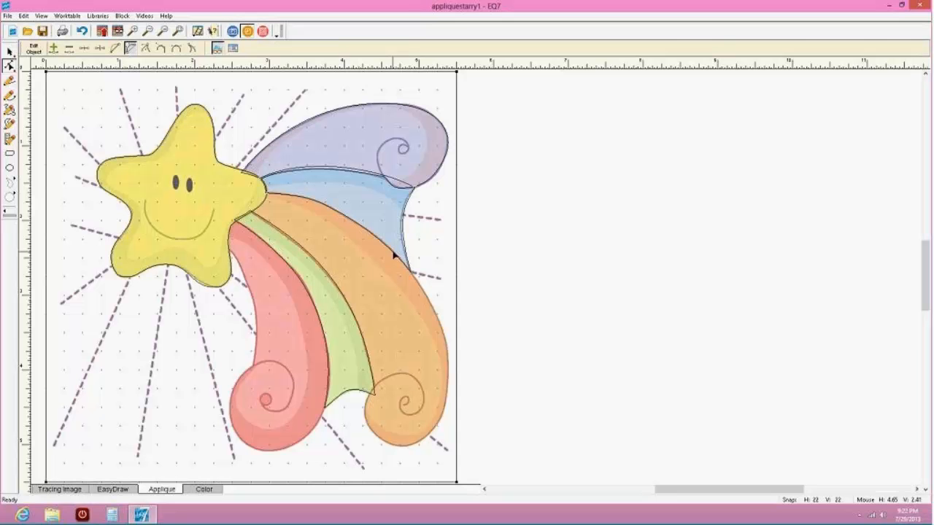
pyautogui.click(397, 254)
pyautogui.click(413, 276)
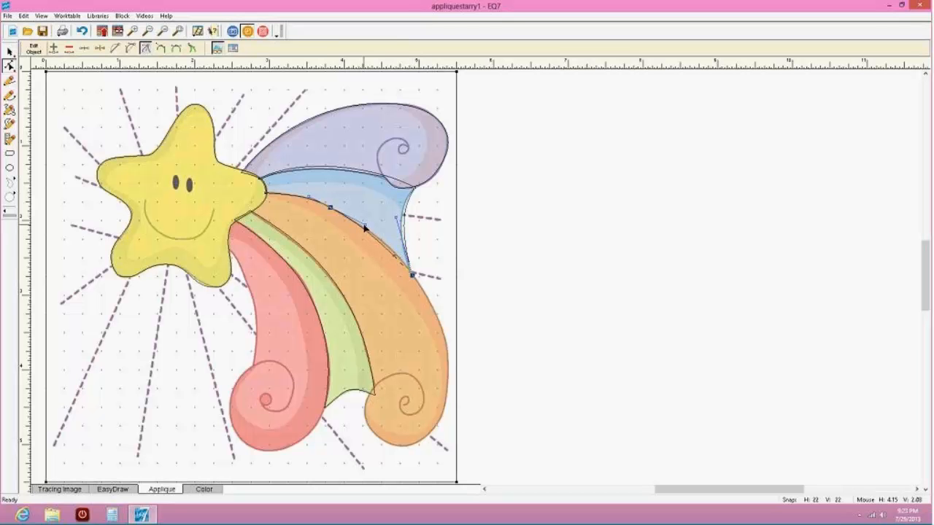
pyautogui.click(328, 210)
pyautogui.moveTo(327, 208); pyautogui.dragTo(329, 210)
pyautogui.click(264, 194)
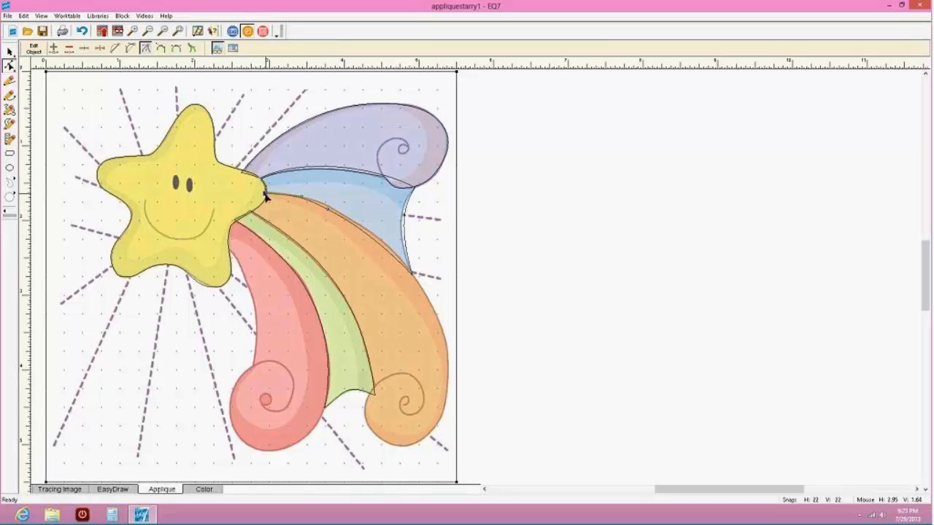
pyautogui.moveTo(265, 194); pyautogui.dragTo(266, 196)
pyautogui.click(328, 210)
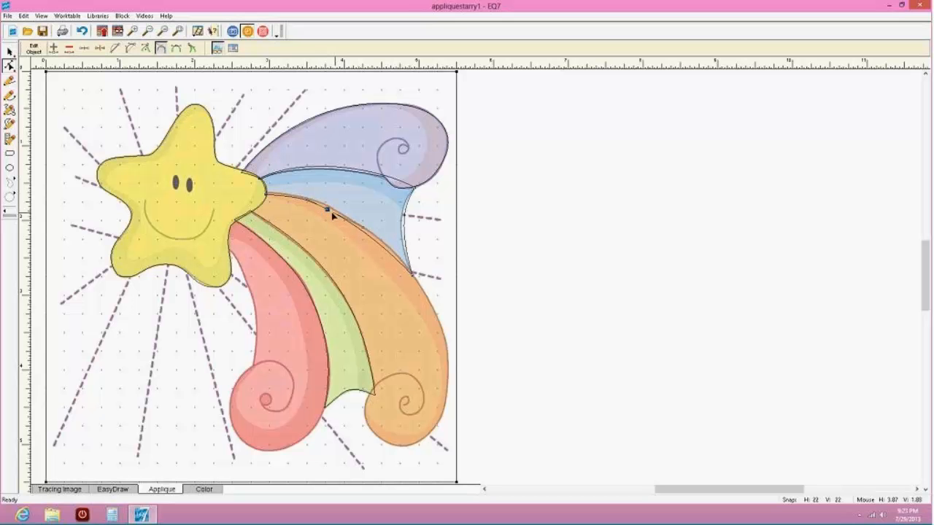
pyautogui.moveTo(328, 209); pyautogui.dragTo(331, 211)
pyautogui.click(441, 235)
# Show the star patch's edit nodes, and select the whole star, blue tail and green tail patches in turn
pyautogui.click(193, 105)
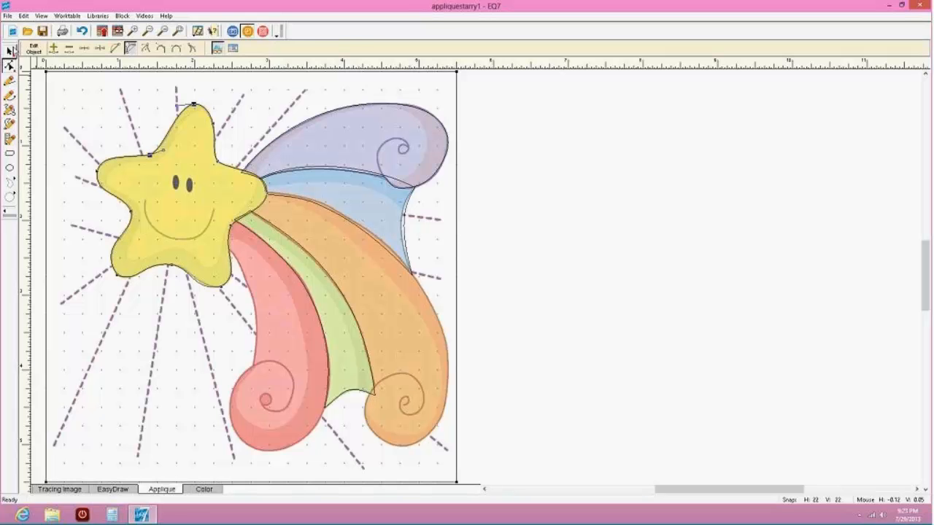
pyautogui.click(9, 51)
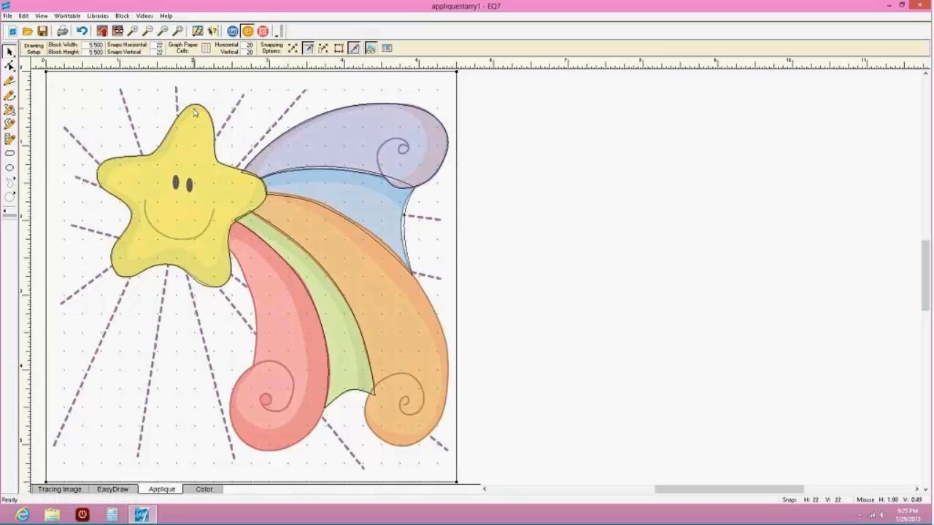
pyautogui.click(194, 109)
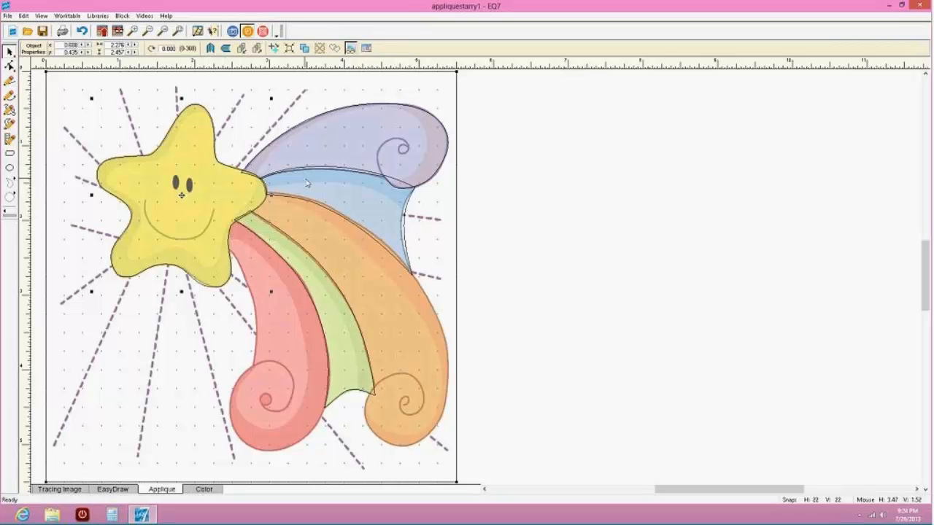
pyautogui.click(405, 213)
pyautogui.click(352, 394)
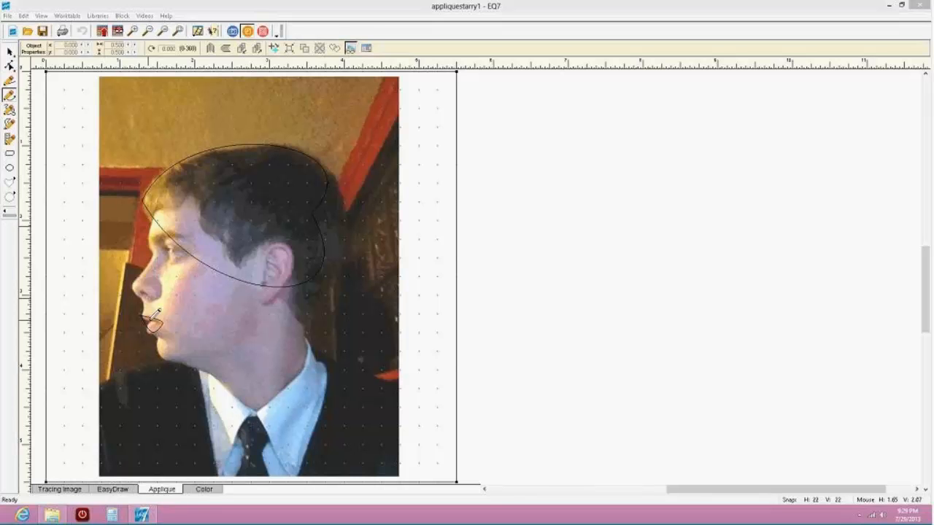
# On the EasyDraw layer of the profile photo block, draw several short arcs across the cheek and jaw
pyautogui.click(109, 492)
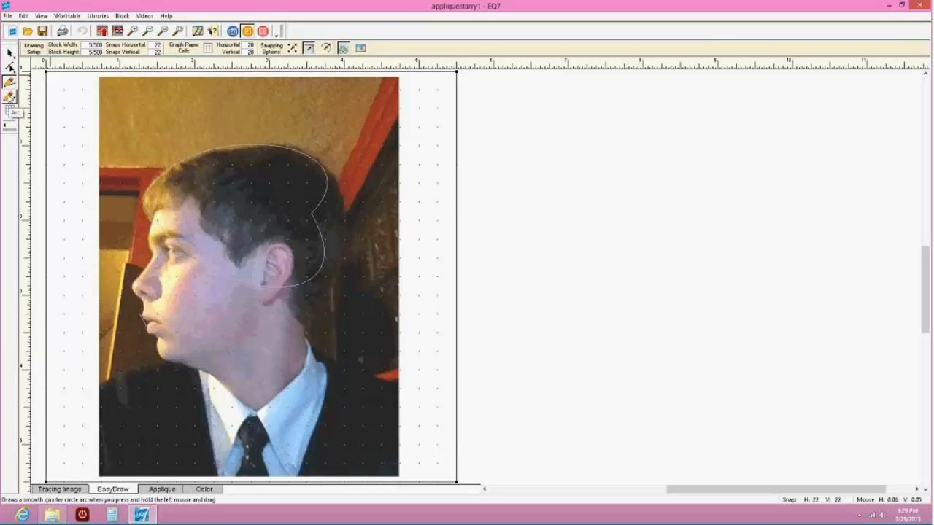
pyautogui.click(9, 97)
pyautogui.moveTo(197, 326)
pyautogui.mouseDown()
pyautogui.moveTo(222, 324)
pyautogui.moveTo(246, 277)
pyautogui.moveTo(229, 326)
pyautogui.moveTo(209, 327)
pyautogui.moveTo(231, 302)
pyautogui.mouseUp()
pyautogui.moveTo(231, 302)
pyautogui.mouseDown()
pyautogui.moveTo(213, 324)
pyautogui.moveTo(204, 284)
pyautogui.moveTo(253, 307)
pyautogui.moveTo(251, 319)
pyautogui.moveTo(250, 280)
pyautogui.moveTo(253, 312)
pyautogui.moveTo(225, 344)
pyautogui.moveTo(237, 334)
pyautogui.moveTo(234, 348)
pyautogui.moveTo(246, 341)
pyautogui.mouseUp()
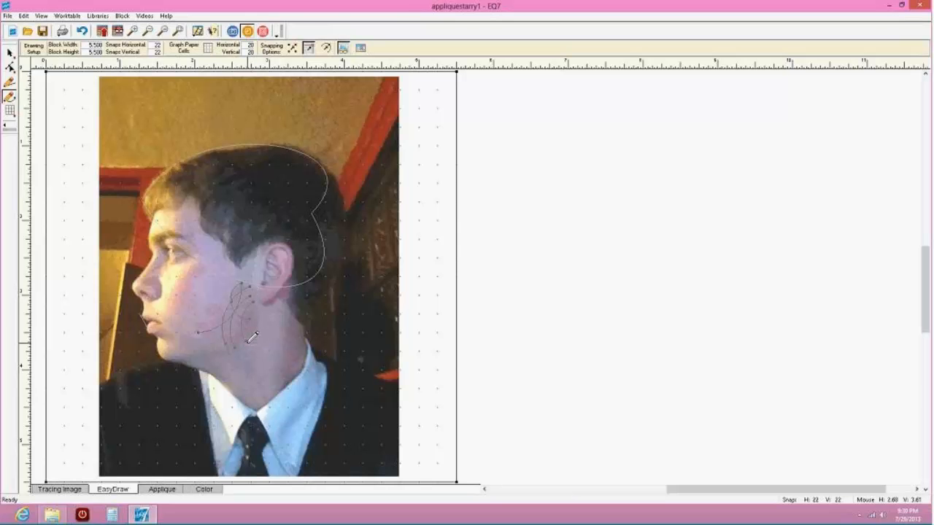
# Add more short overlapping arcs along the jaw below the ear on the profile photo's EasyDraw layer
pyautogui.moveTo(256, 299); pyautogui.dragTo(248, 342)
pyautogui.moveTo(255, 306)
pyautogui.mouseDown()
pyautogui.moveTo(233, 343)
pyautogui.moveTo(243, 336)
pyautogui.moveTo(232, 323)
pyautogui.moveTo(226, 338)
pyautogui.moveTo(243, 323)
pyautogui.moveTo(232, 340)
pyautogui.mouseUp()
pyautogui.moveTo(250, 303); pyautogui.dragTo(226, 339)
pyautogui.moveTo(247, 303); pyautogui.dragTo(247, 290)
# Draw groups of curved lines sweeping over the front cheek toward the mouth and chin, and a few through the hair above the forehead
pyautogui.moveTo(202, 262); pyautogui.dragTo(168, 313)
pyautogui.moveTo(209, 267); pyautogui.dragTo(174, 313)
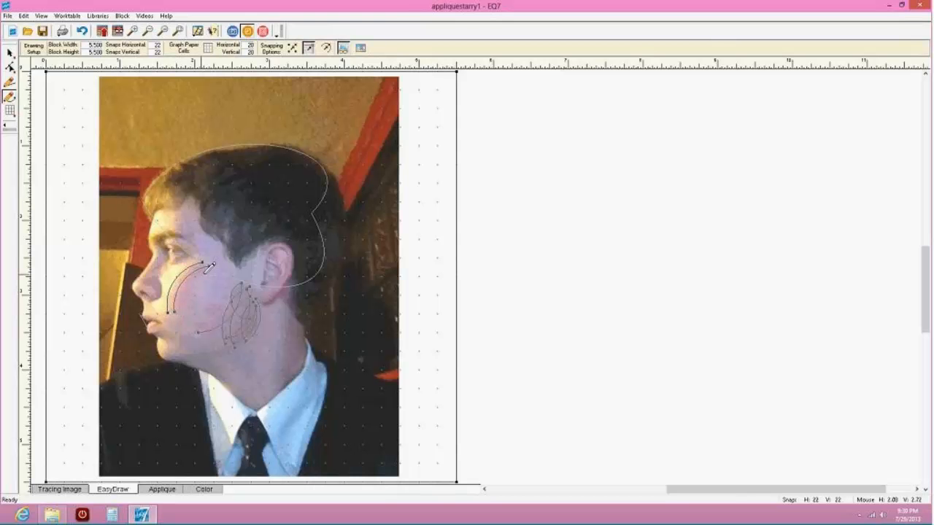
pyautogui.moveTo(209, 272)
pyautogui.mouseDown()
pyautogui.moveTo(180, 295)
pyautogui.moveTo(179, 310)
pyautogui.mouseUp()
pyautogui.moveTo(202, 278)
pyautogui.mouseDown()
pyautogui.moveTo(194, 301)
pyautogui.moveTo(202, 305)
pyautogui.moveTo(186, 283)
pyautogui.moveTo(187, 295)
pyautogui.moveTo(207, 313)
pyautogui.mouseUp()
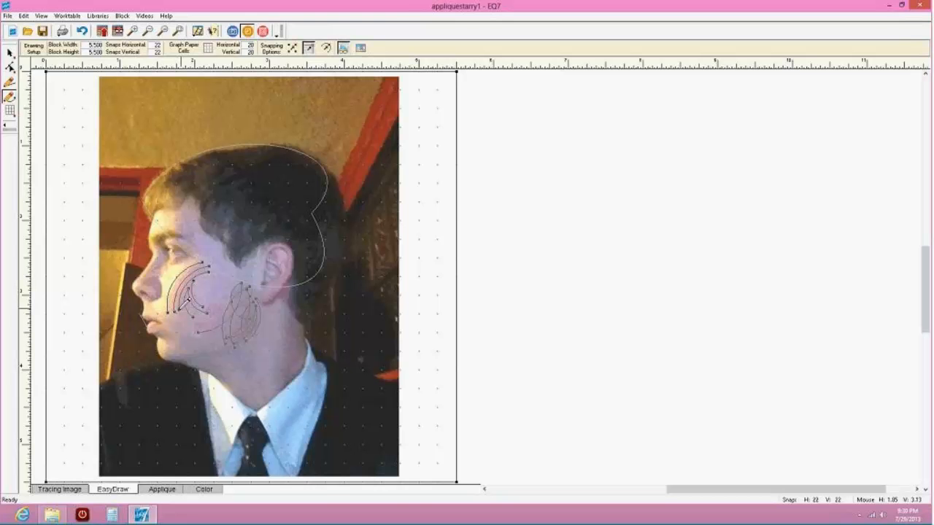
pyautogui.moveTo(169, 346)
pyautogui.mouseDown()
pyautogui.moveTo(183, 335)
pyautogui.moveTo(179, 310)
pyautogui.mouseUp()
pyautogui.moveTo(201, 214); pyautogui.dragTo(231, 172)
pyautogui.moveTo(227, 205)
pyautogui.mouseDown()
pyautogui.moveTo(244, 173)
pyautogui.moveTo(327, 168)
pyautogui.moveTo(168, 168)
pyautogui.moveTo(157, 194)
pyautogui.moveTo(180, 191)
pyautogui.mouseUp()
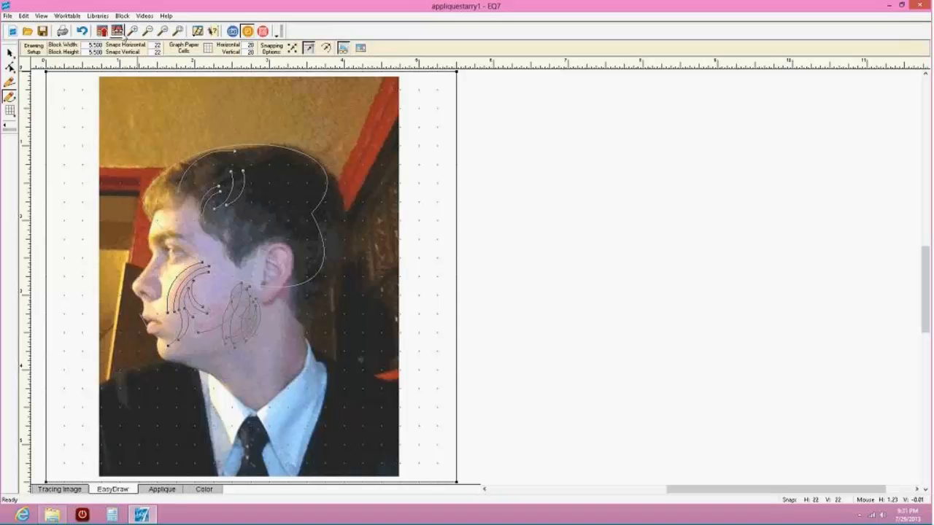
# Load the colored star block from the Project Sketchbook without saving the current worktable block, and show its Applique and Color layers
pyautogui.click(119, 32)
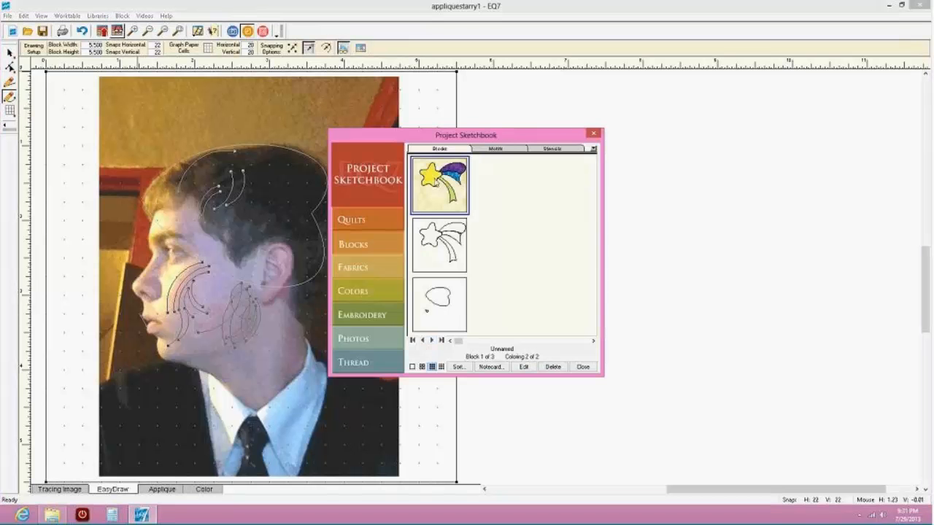
pyautogui.doubleClick(437, 182)
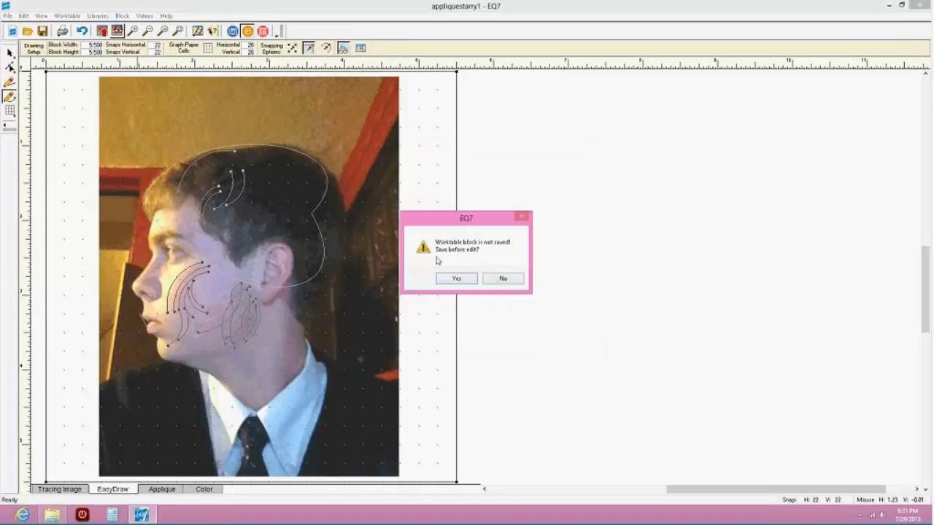
pyautogui.click(503, 279)
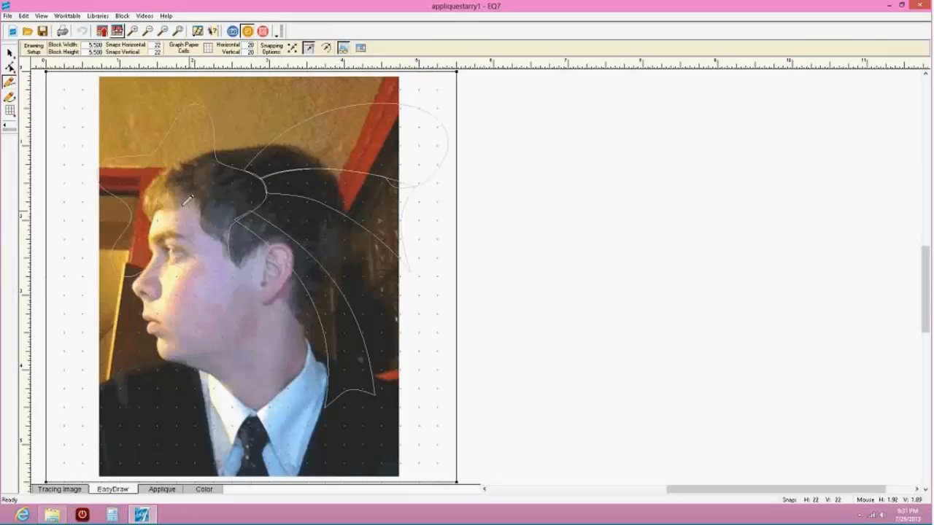
pyautogui.click(158, 490)
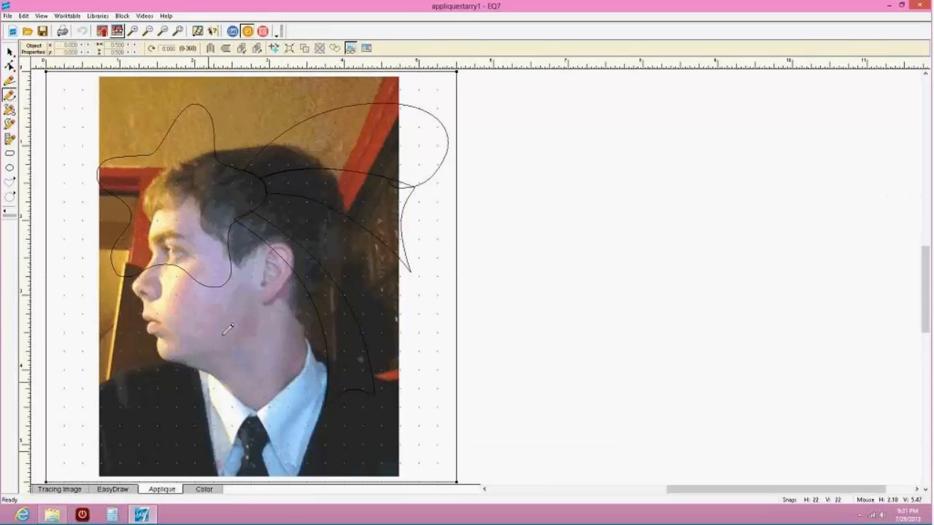
pyautogui.click(203, 489)
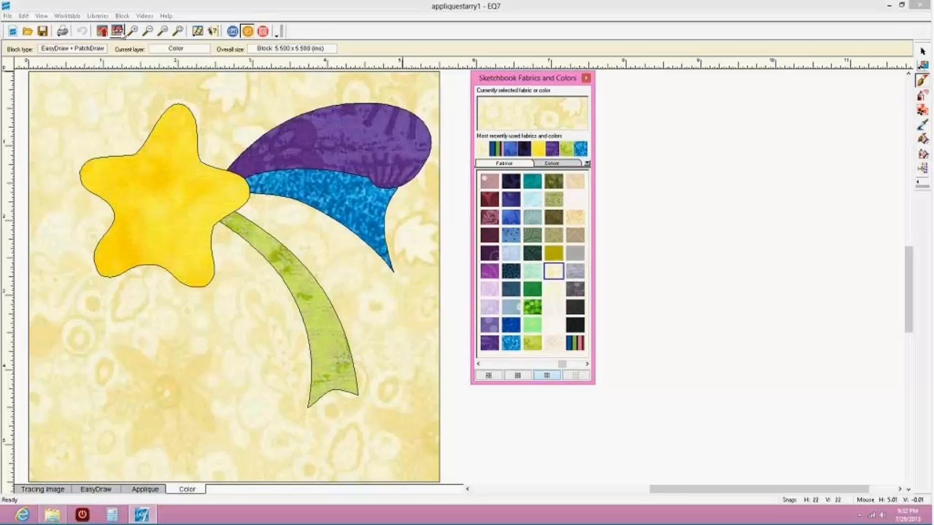
# Replace the tracing image with the star picture from the Sketchbook photos without saving the worktable image, and show it behind the applique patches
pyautogui.click(117, 30)
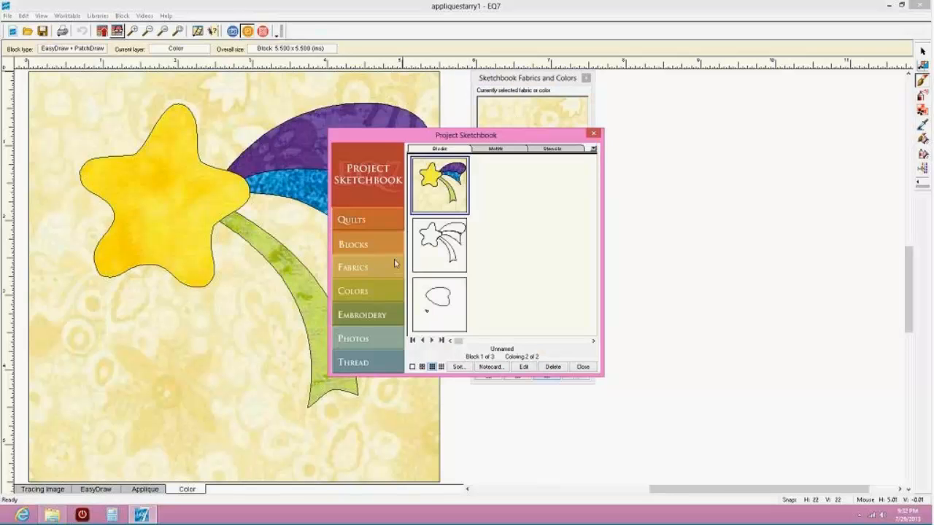
pyautogui.click(367, 346)
pyautogui.doubleClick(450, 180)
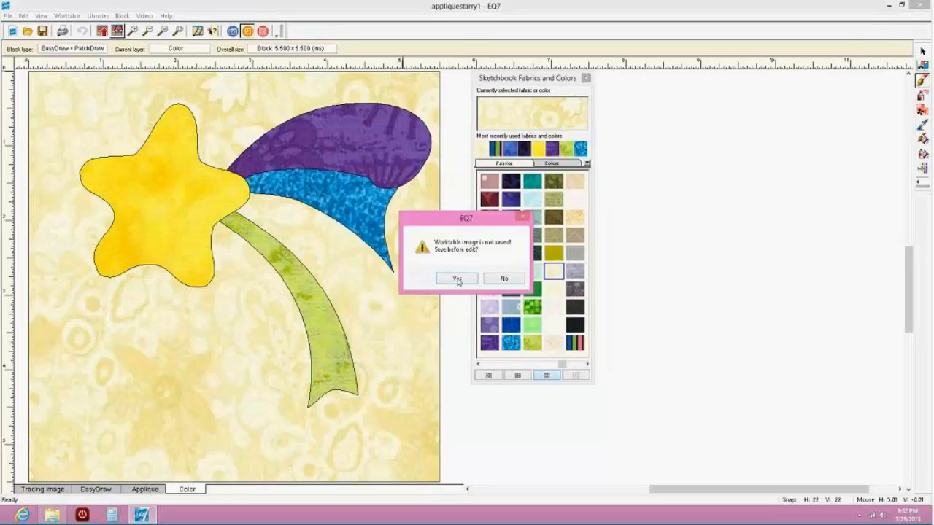
pyautogui.click(502, 278)
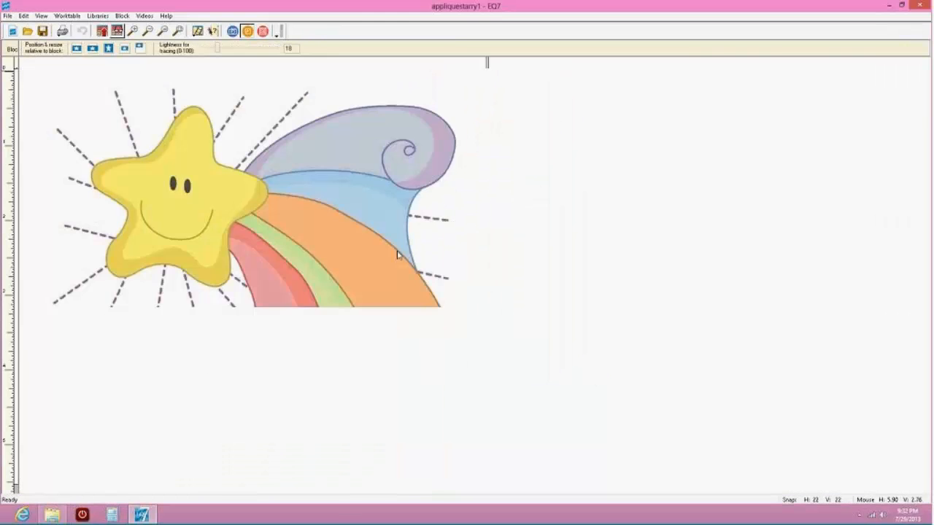
pyautogui.click(187, 489)
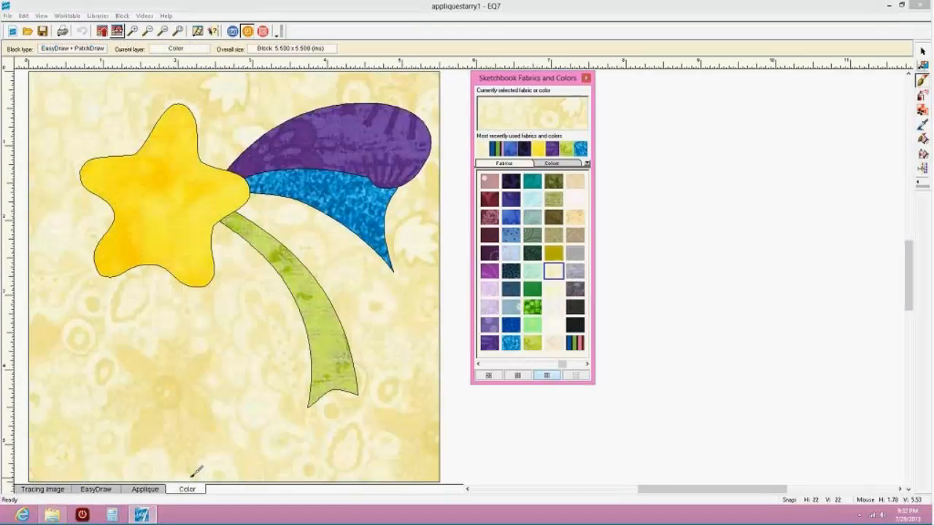
pyautogui.click(150, 492)
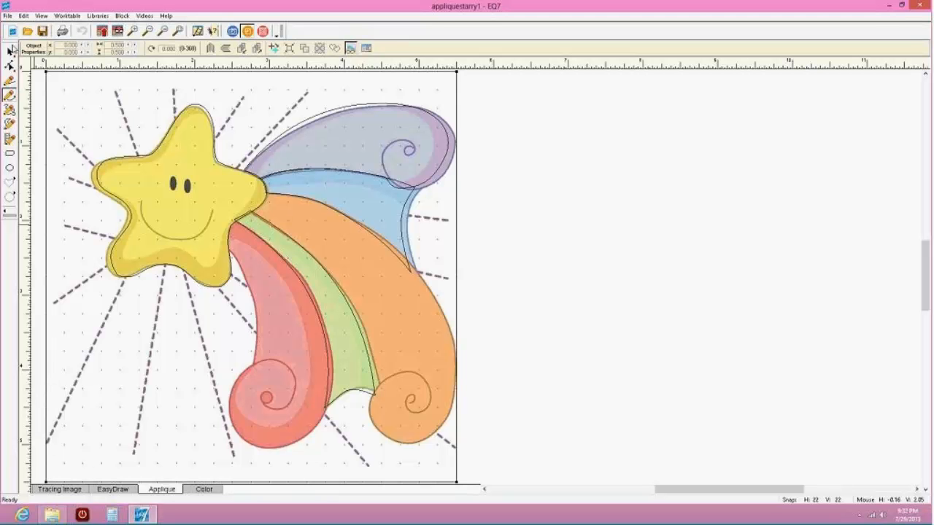
pyautogui.click(10, 52)
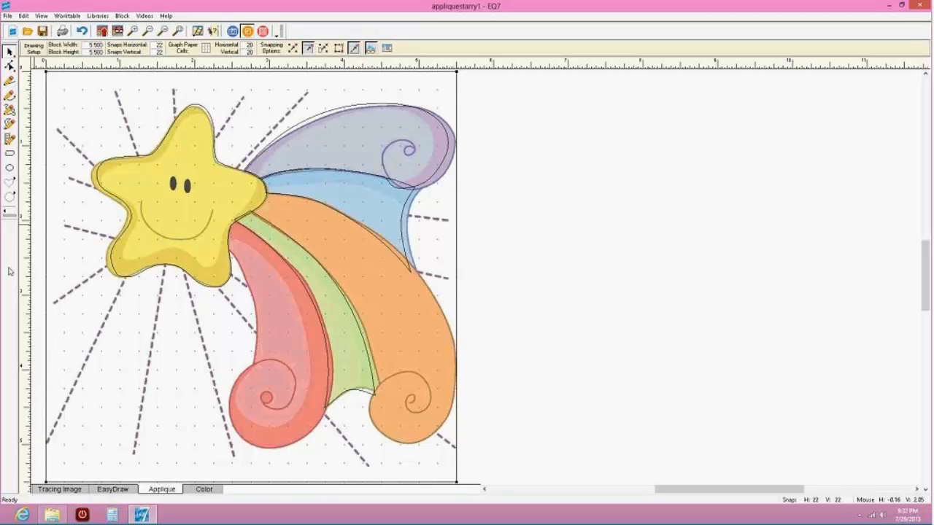
# Narrow the tracing image slightly from its left and right edges, and check its fit on the EasyDraw and Applique layers
pyautogui.click(51, 490)
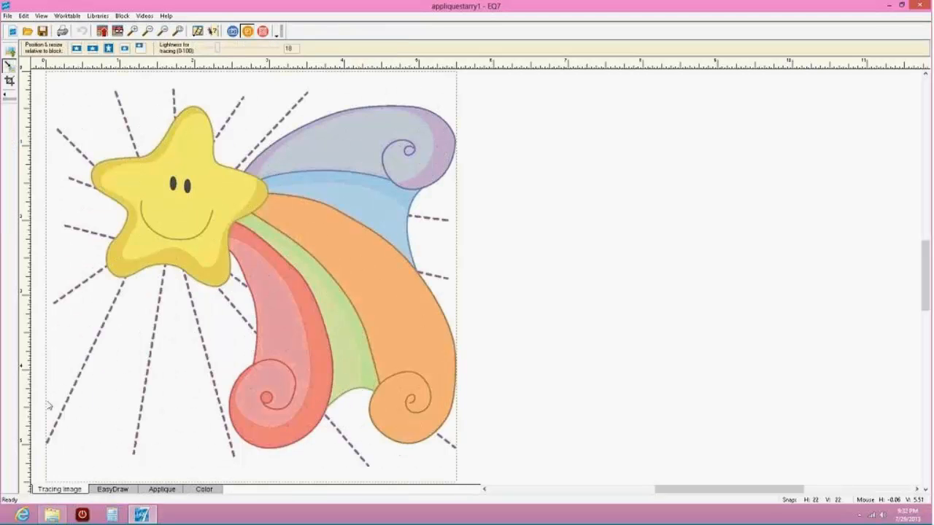
pyautogui.click(95, 186)
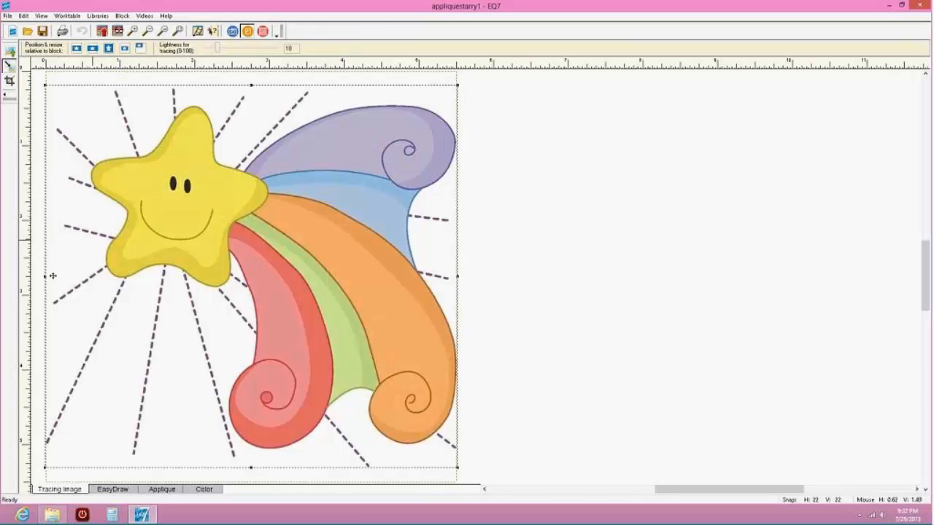
pyautogui.moveTo(46, 277); pyautogui.dragTo(50, 278)
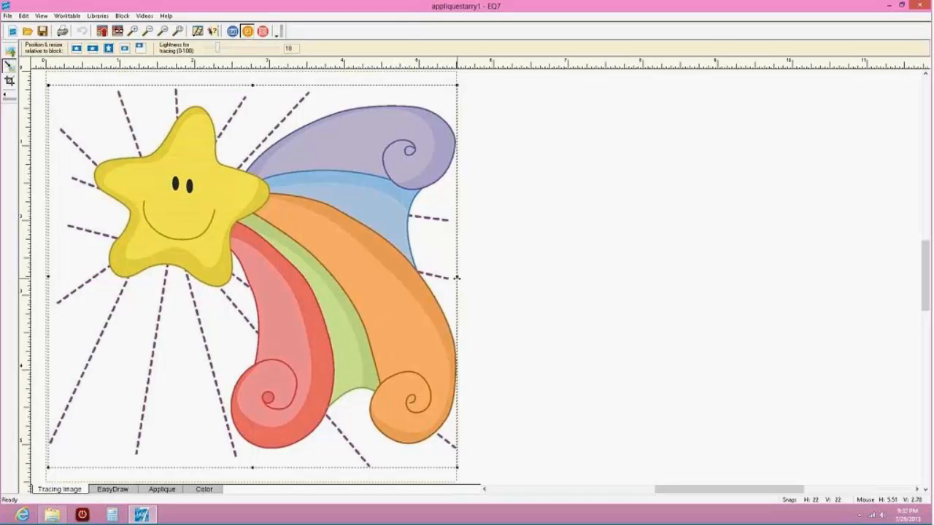
pyautogui.moveTo(456, 277); pyautogui.dragTo(455, 277)
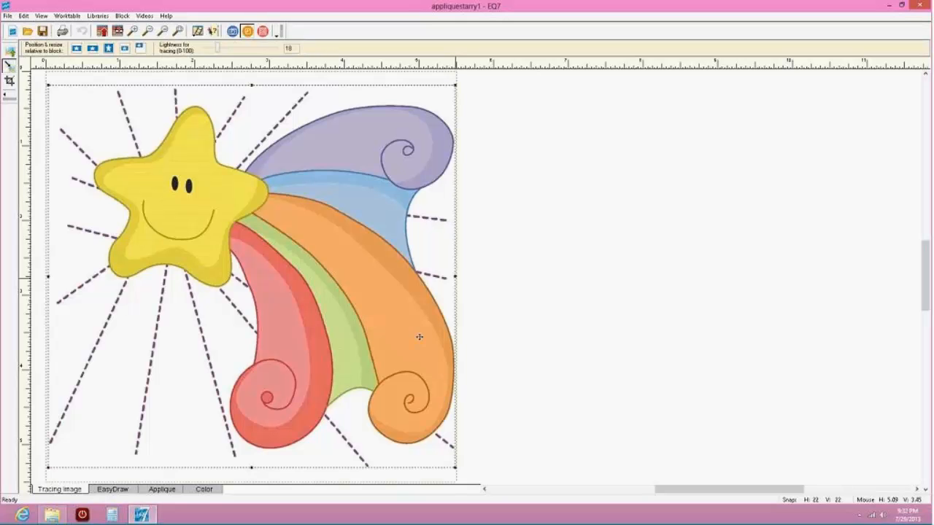
pyautogui.click(131, 492)
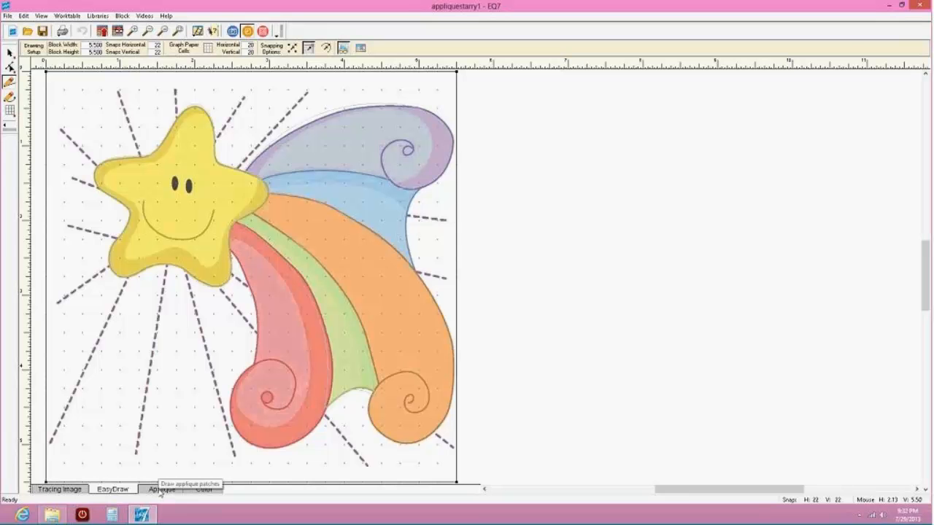
pyautogui.click(161, 491)
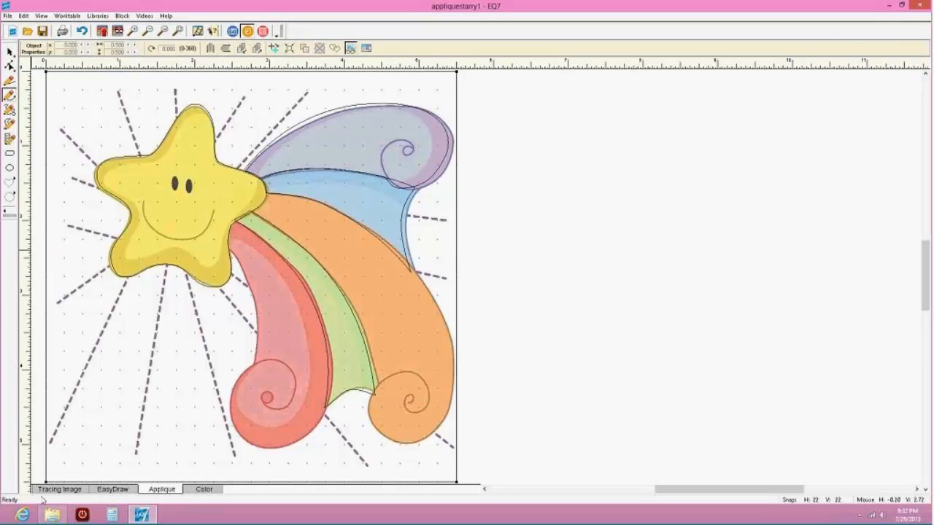
# Narrow the tracing image a little further from its right edge, and return to the Applique layer to compare it with the patches
pyautogui.click(49, 492)
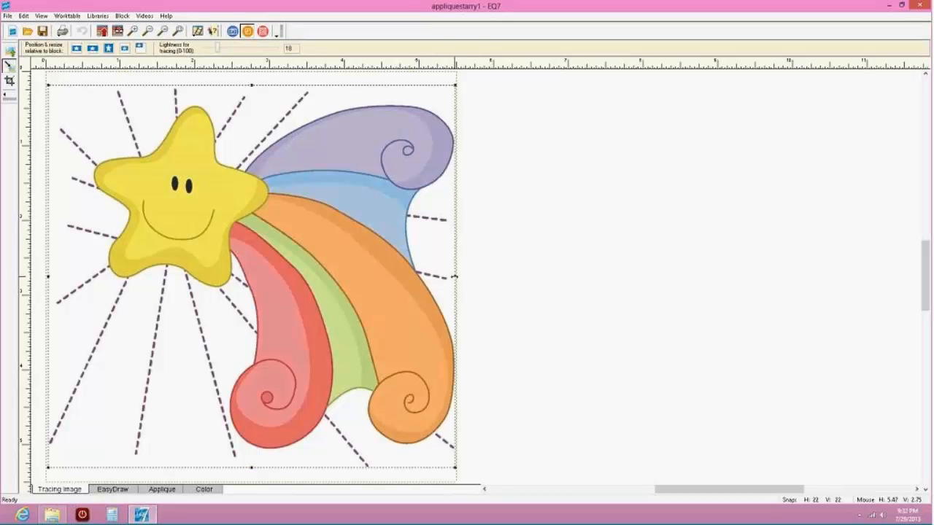
pyautogui.moveTo(454, 276); pyautogui.dragTo(451, 276)
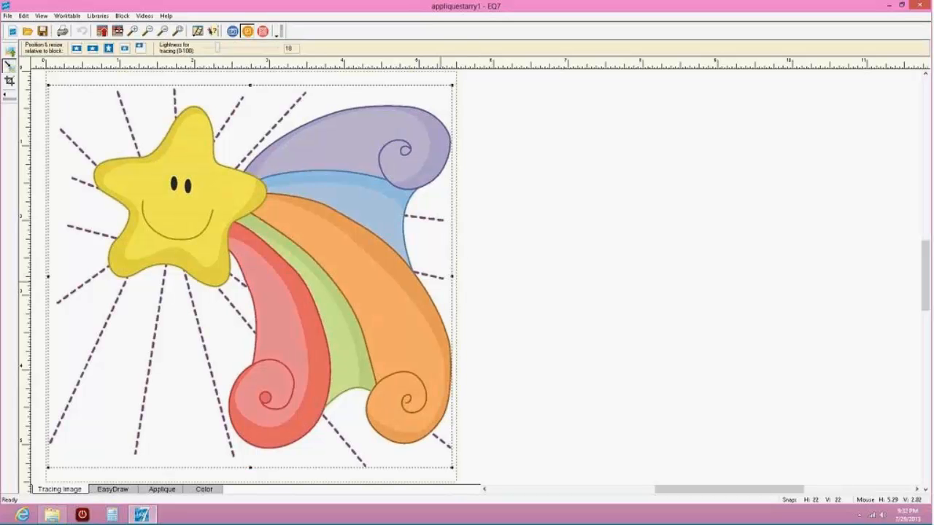
pyautogui.click(156, 492)
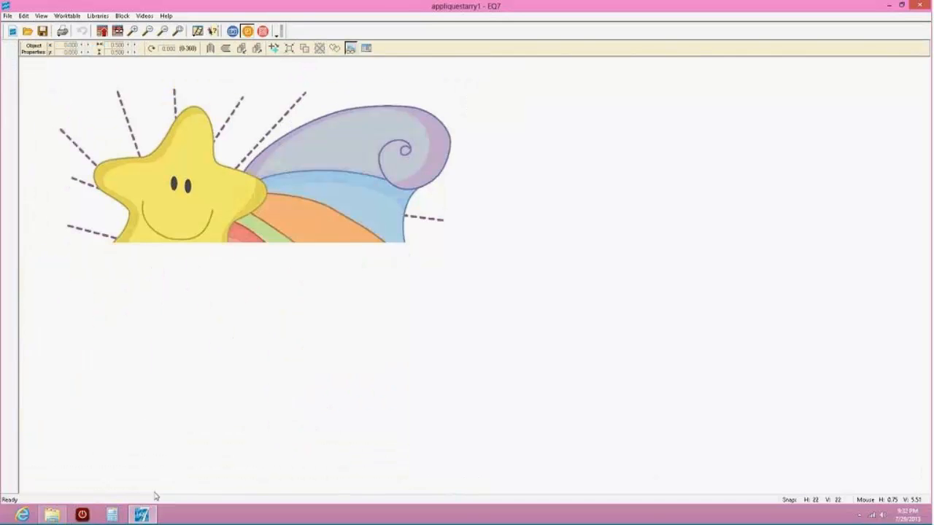